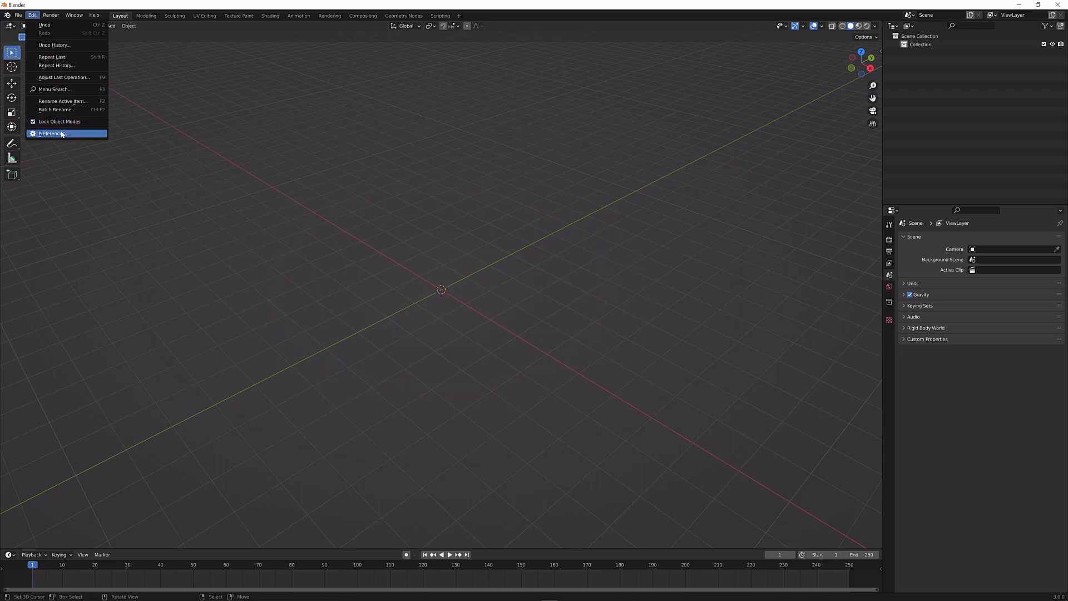
Check in the add-on preferences that LoopTools is enabled
left_click(59, 133)
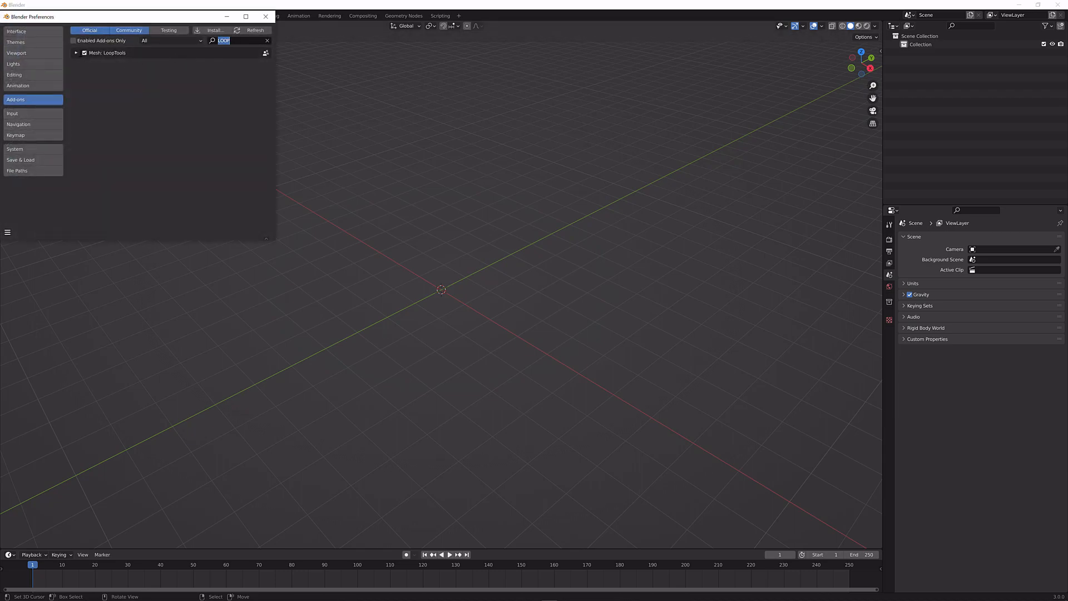
left_click(266, 16)
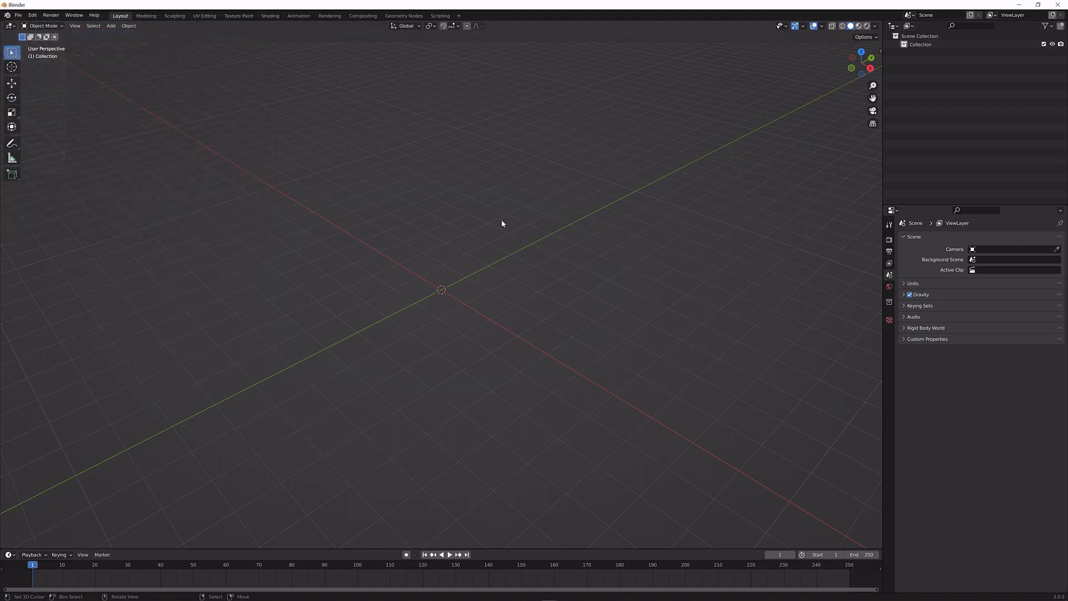
Add a mesh plane at the scene's origin
middle_click_drag(502, 220, 541, 247)
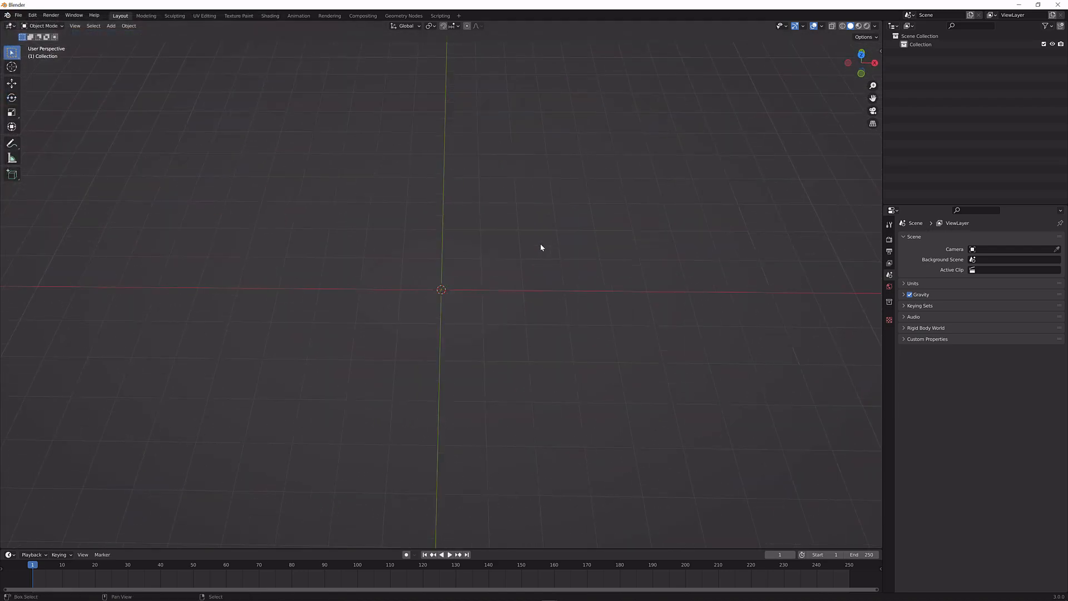
key("shift+a")
mouse_move(540, 245)
left_click(576, 245)
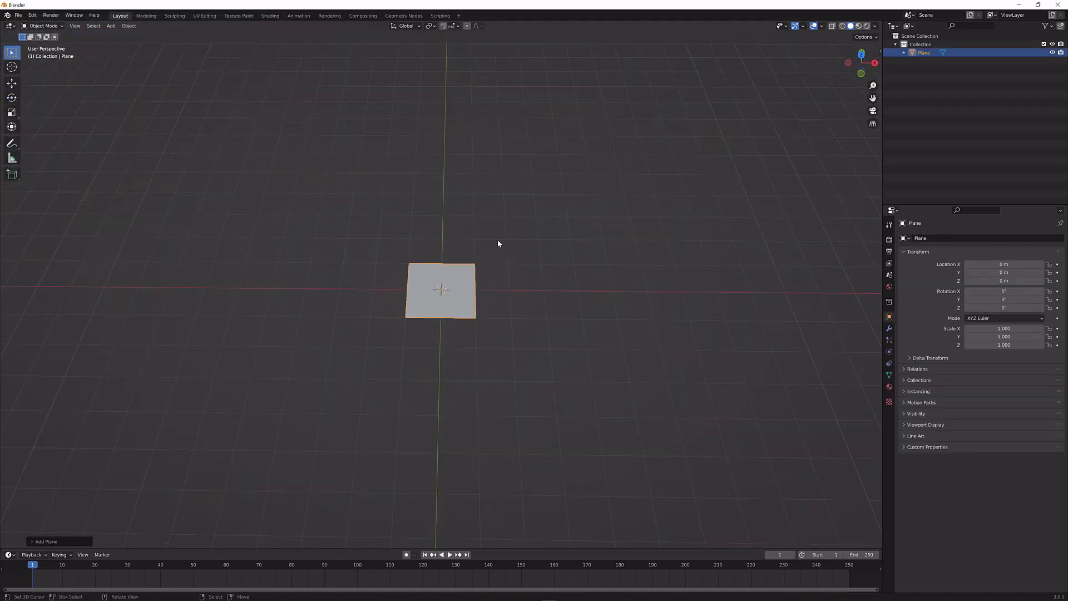
Enter Edit Mode on the plane and show the LoopTools commands in the sidebar
scroll(501, 245, "up", 6)
middle_click_drag(507, 252, 535, 255)
key("KP_1")
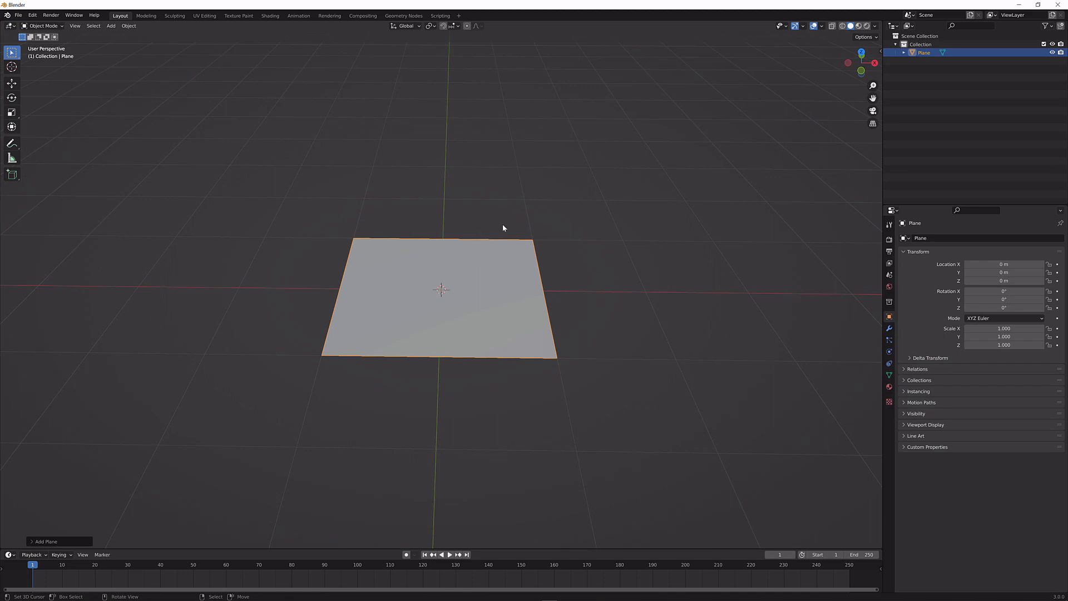
key("Tab")
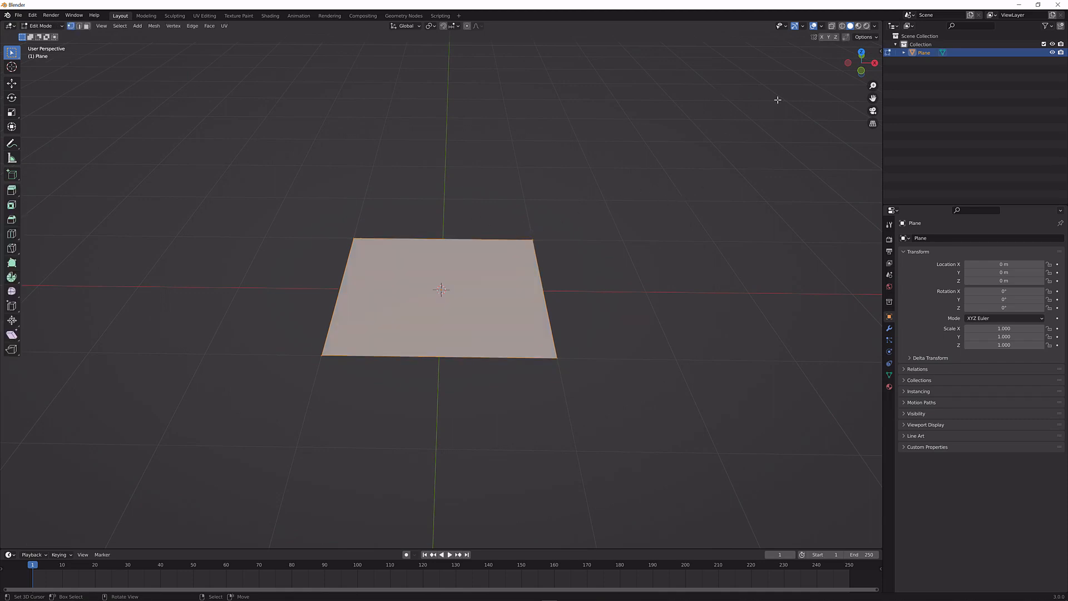
key("n")
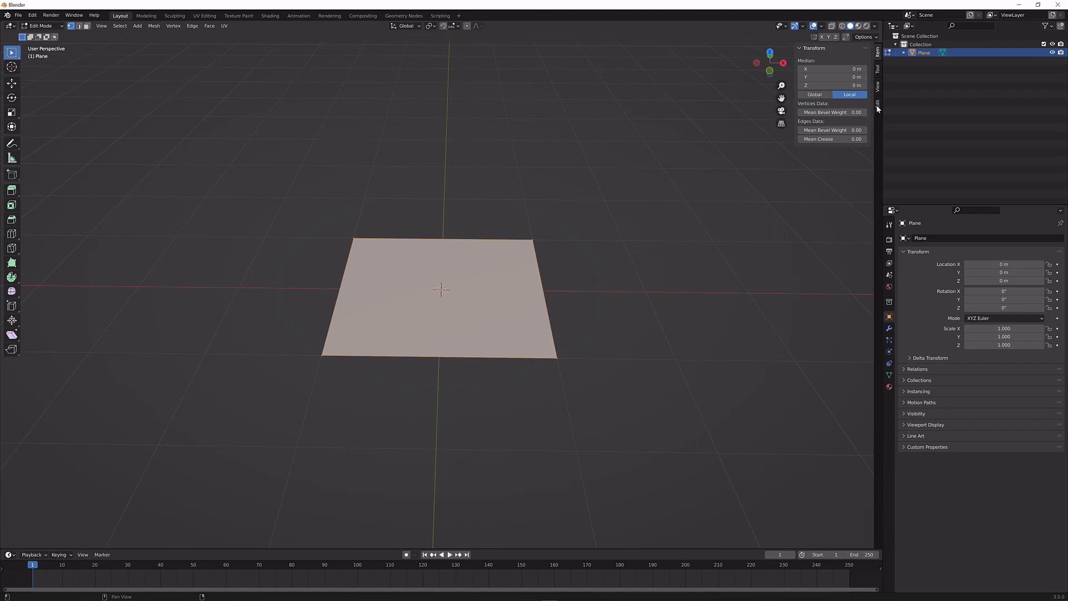
left_click(878, 105)
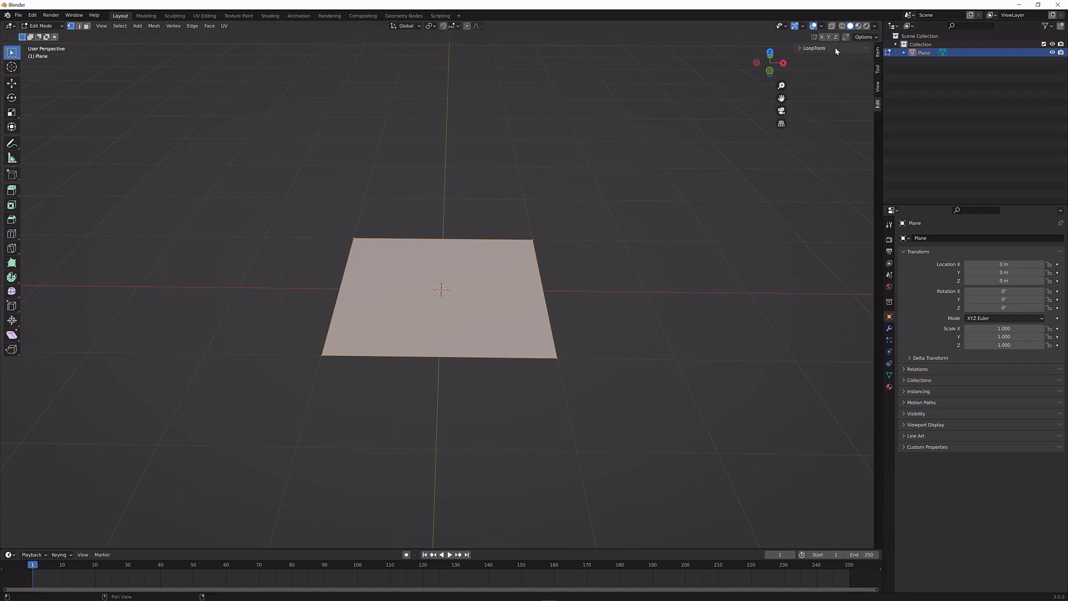
left_click(813, 48)
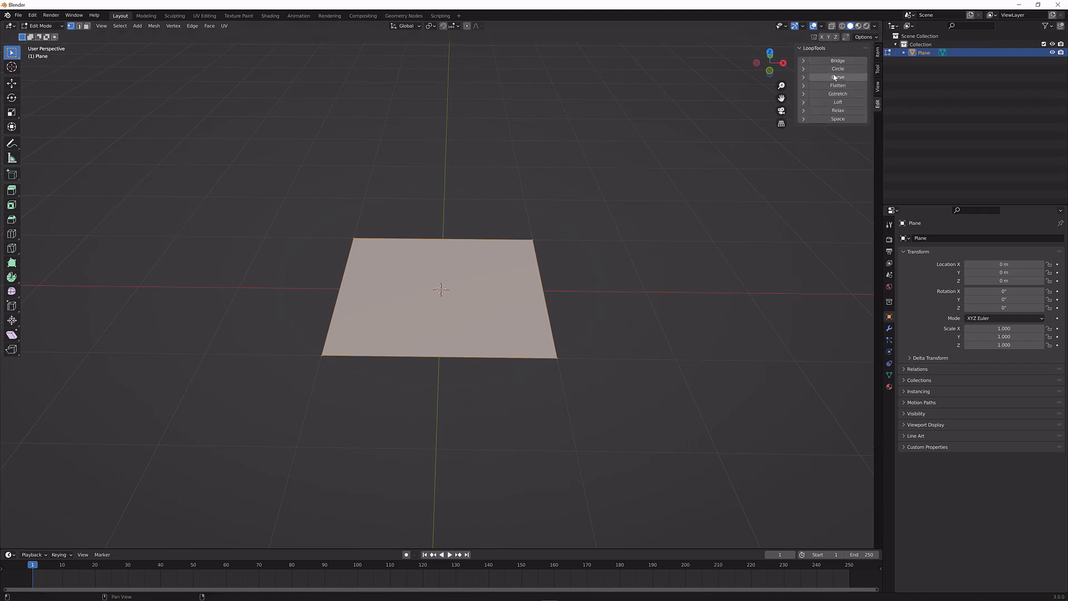
Subdivide the whole plane with 31 cuts
scroll(562, 190, "up", 2)
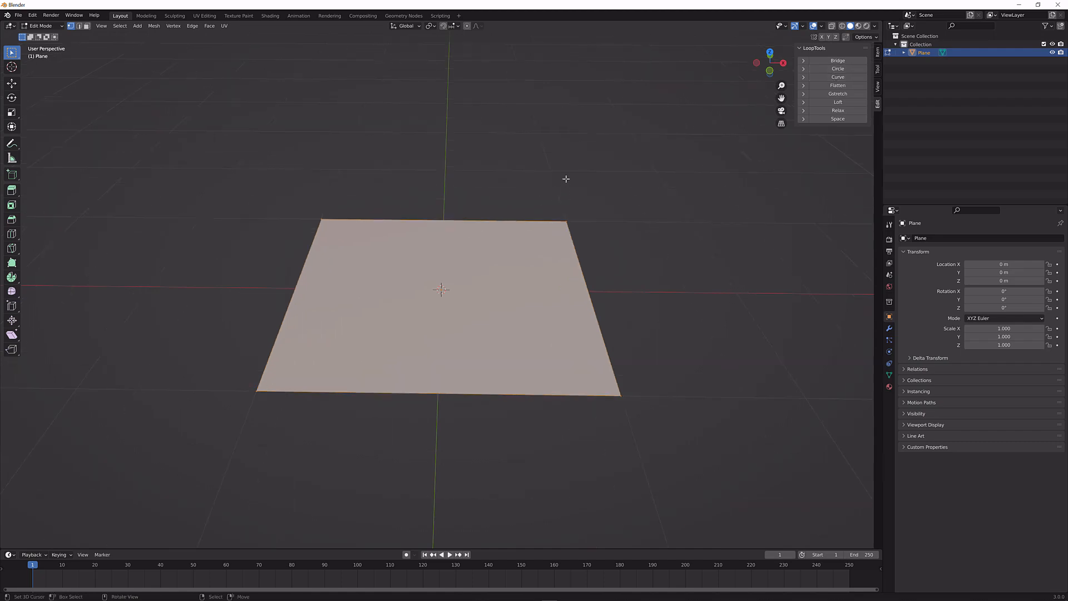
middle_click_drag(564, 183, 522, 226)
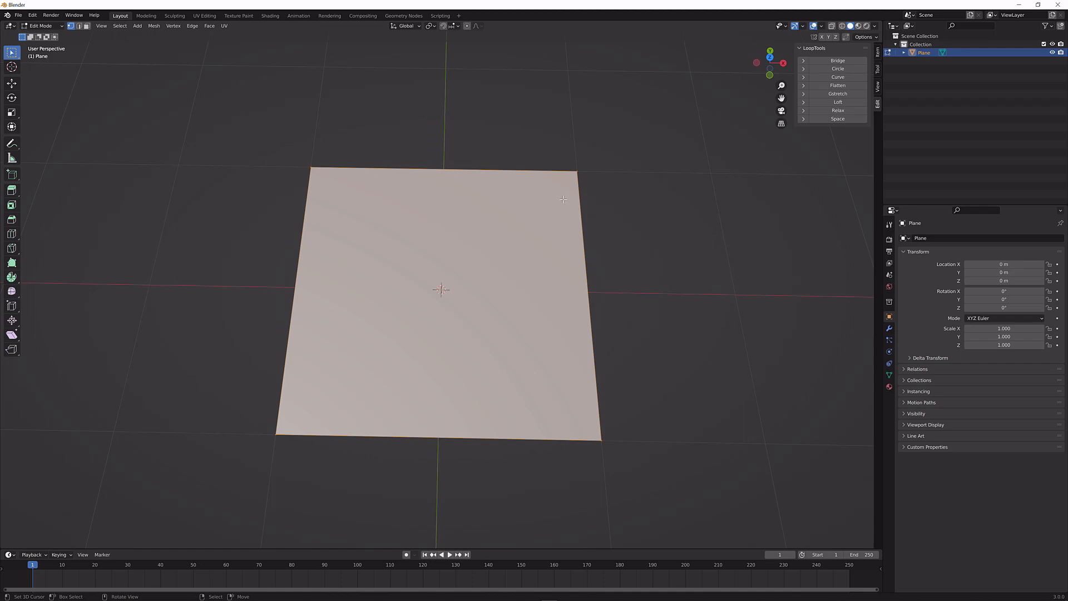
key("F3")
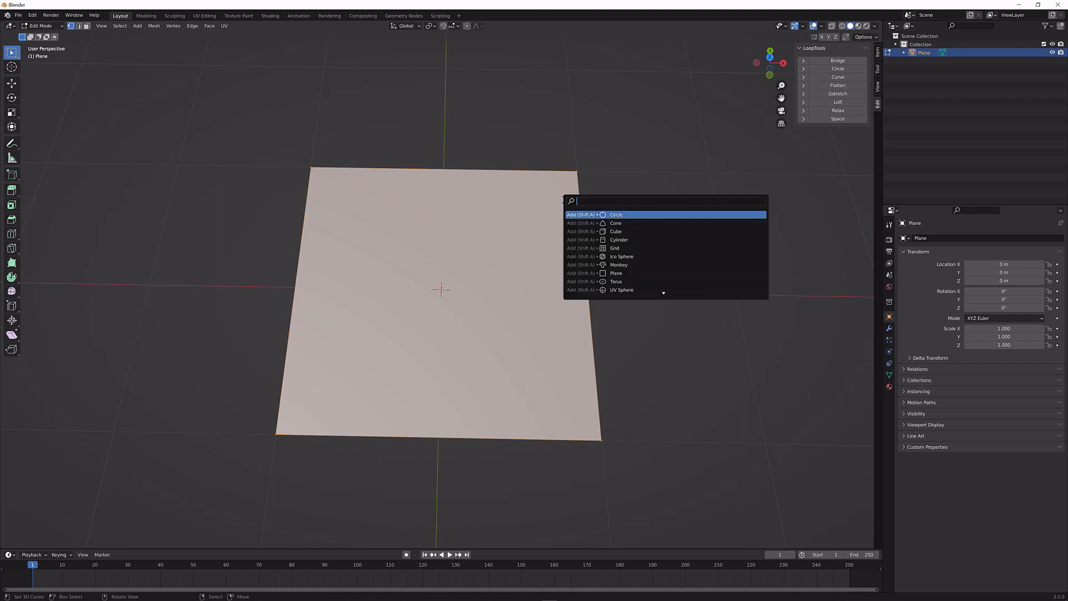
type("subdivide")
key("Return")
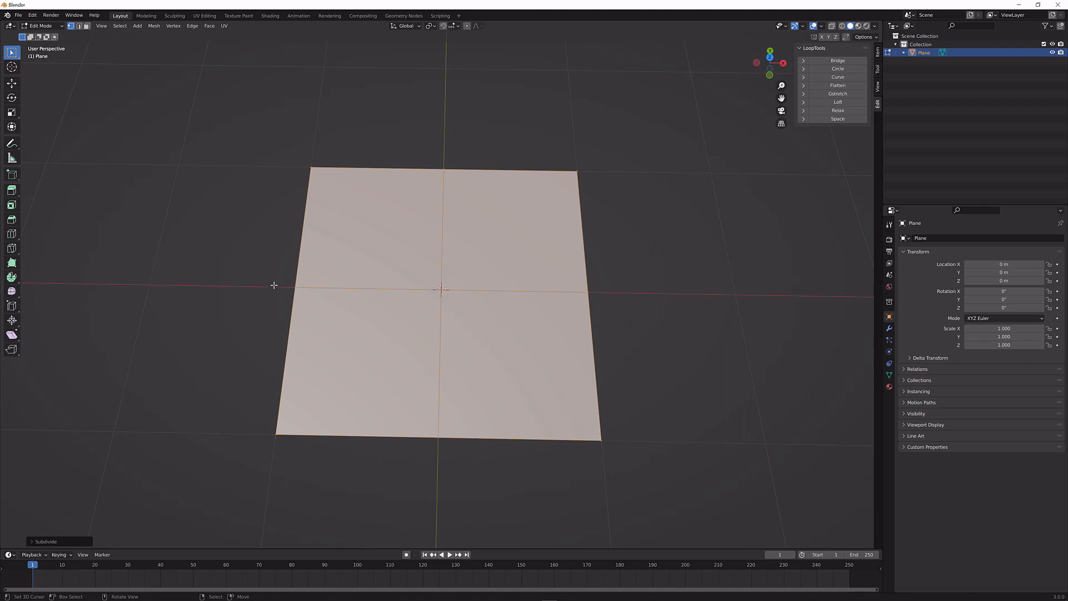
left_click(60, 542)
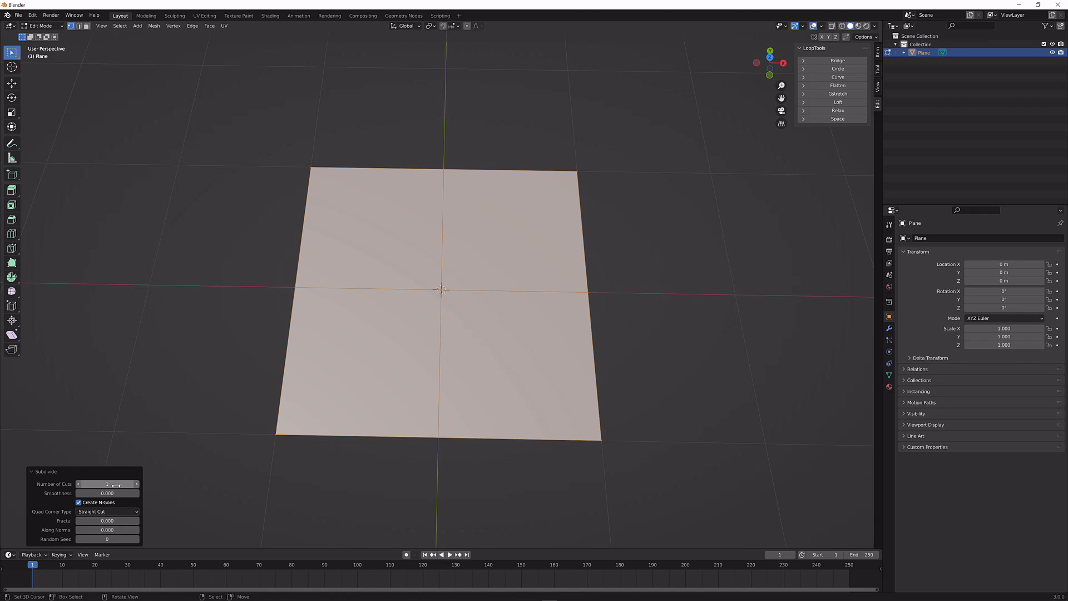
left_click(137, 485)
left_click(137, 485)
left_click(137, 485)
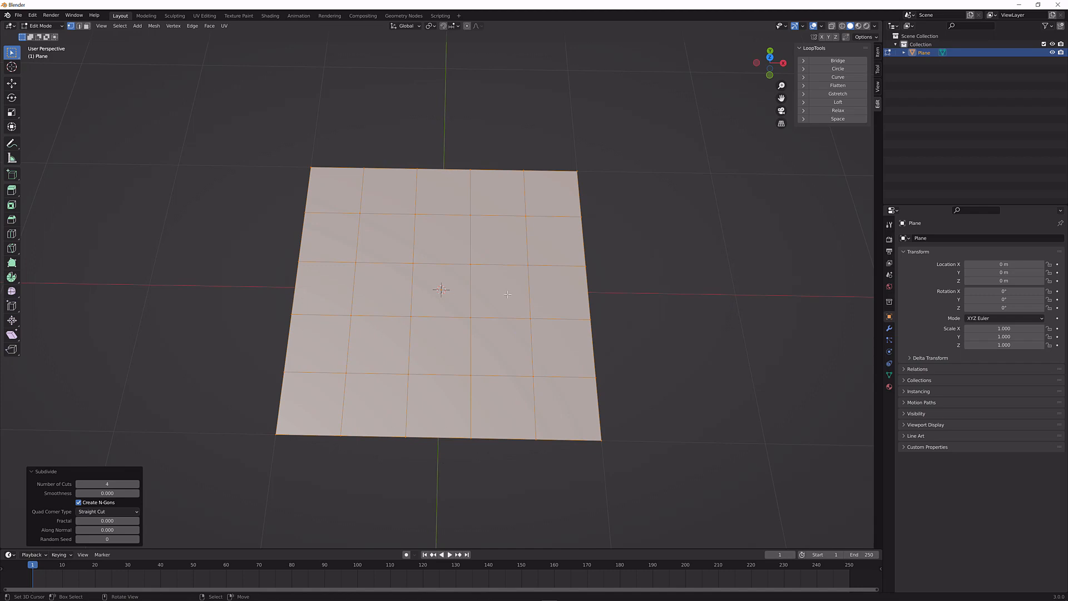
left_click(122, 483)
type("31")
key("Return")
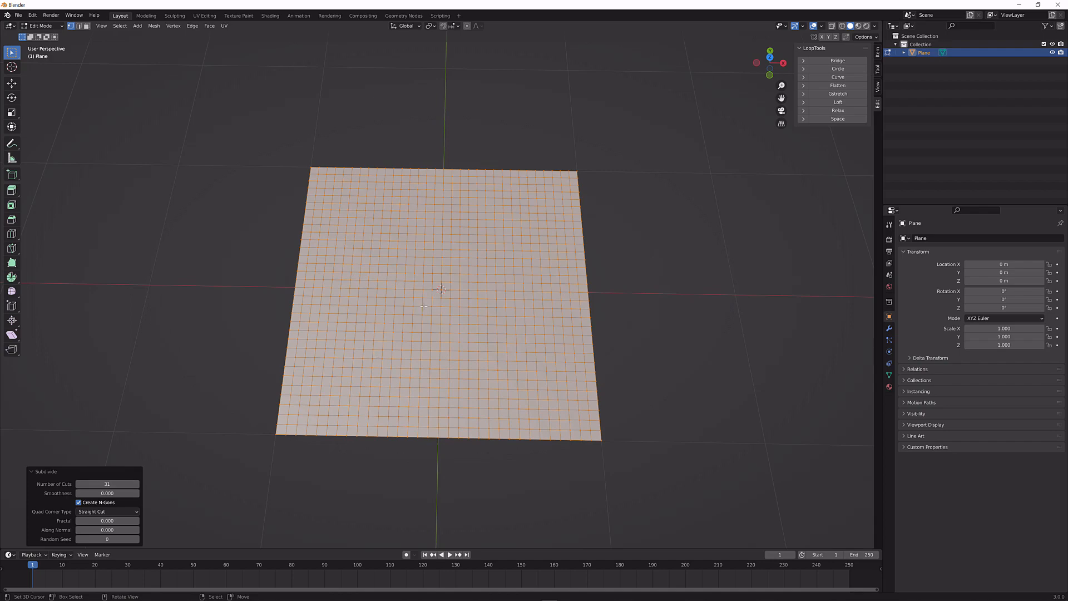
Switch to face selection in the top view and select the four faces around the plane's centre
mouse_move(427, 307)
middle_mouse_down()
mouse_move(401, 336)
mouse_move(454, 327)
mouse_move(433, 325)
mouse_move(419, 302)
middle_mouse_up()
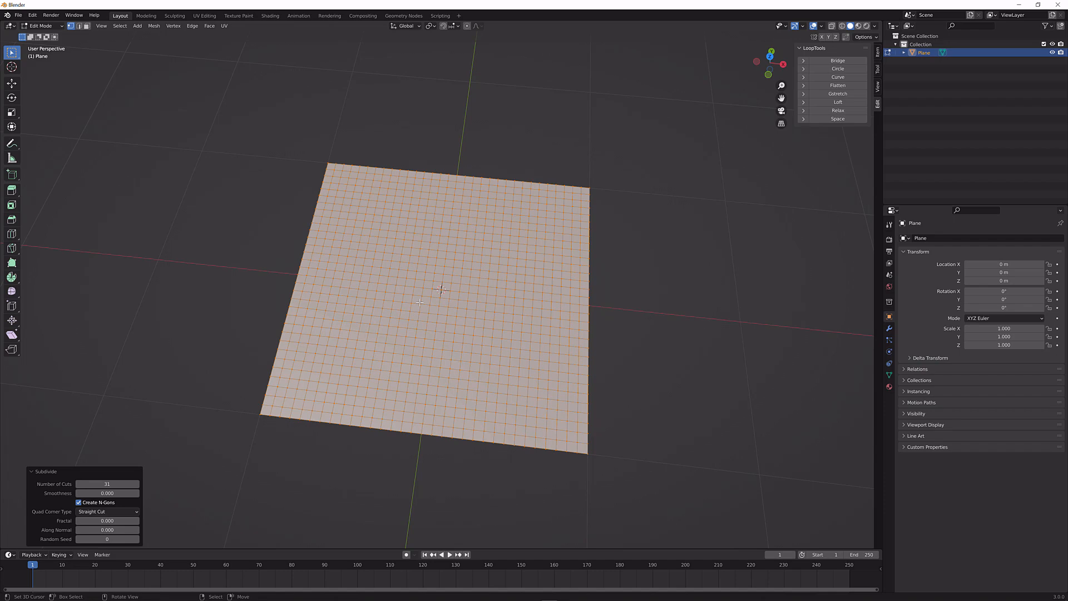
key("KP_7")
scroll(445, 329, "up", 3)
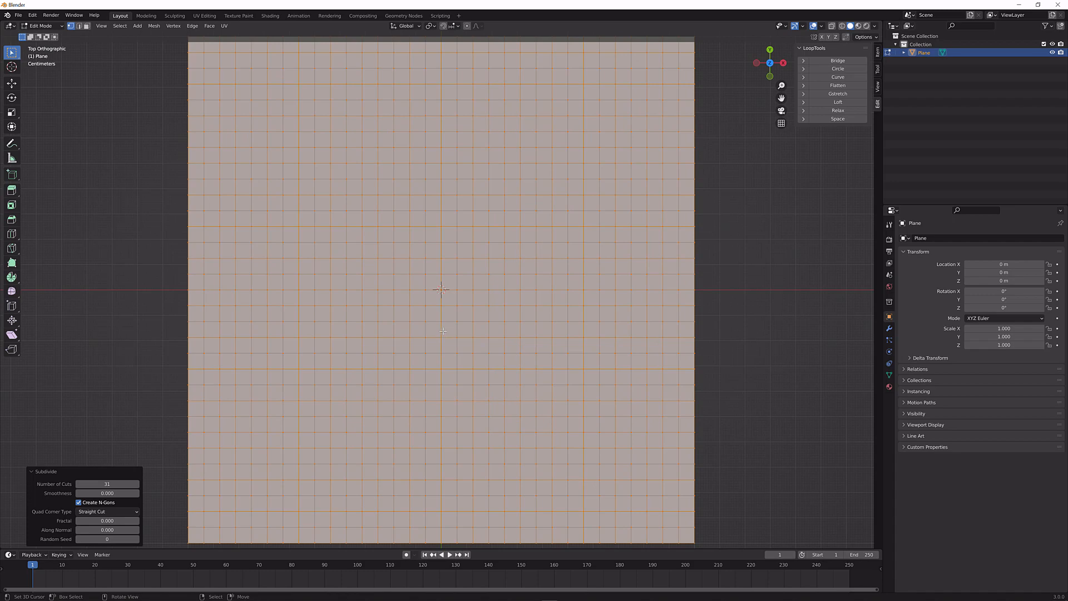
scroll(444, 325, "down", 2)
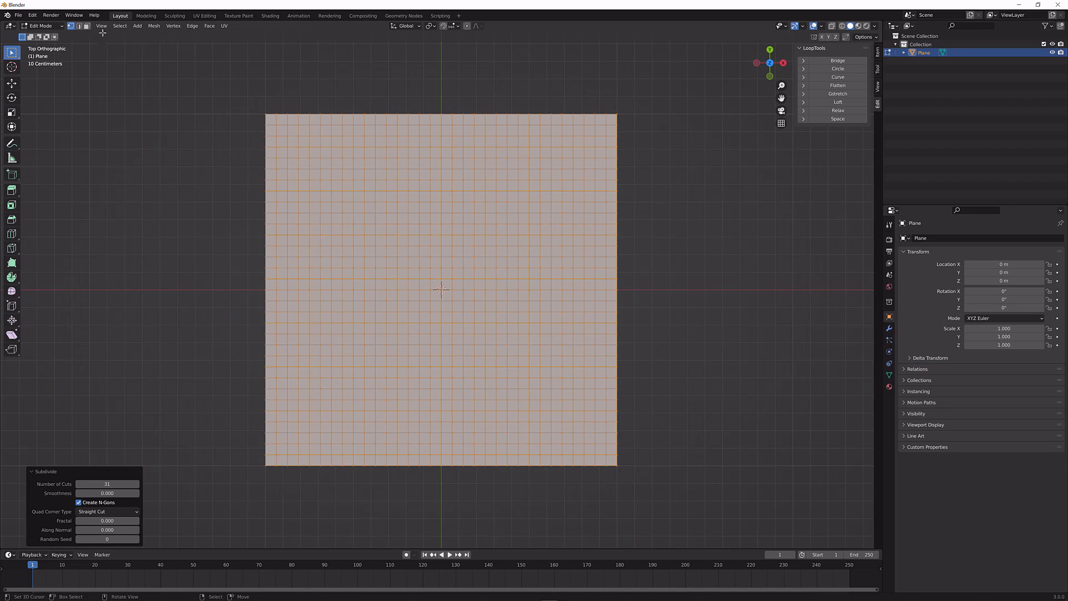
left_click(87, 26)
left_click(442, 289)
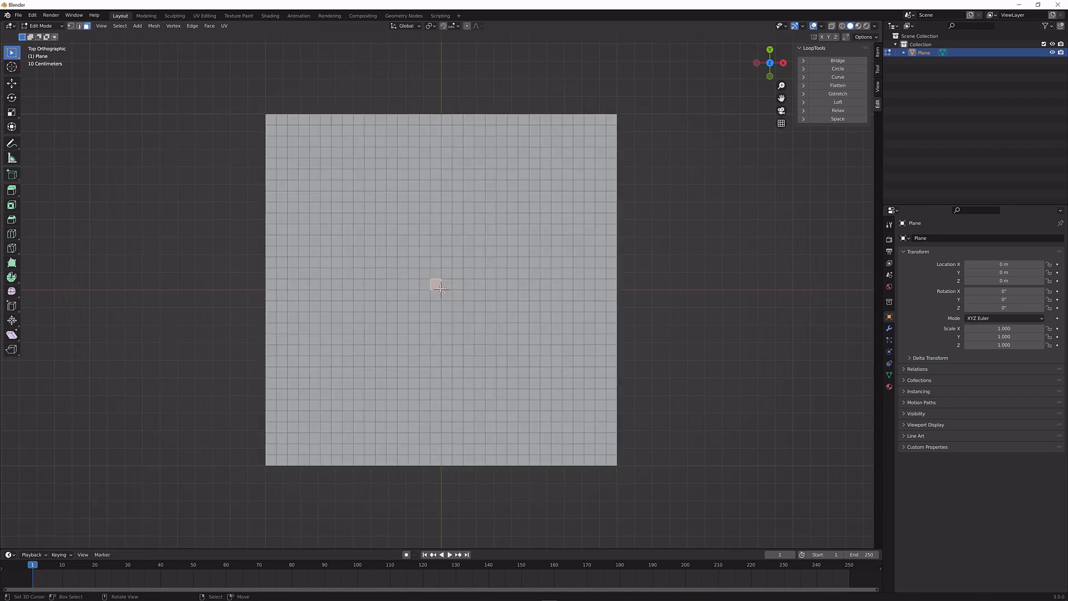
scroll(443, 289, "up", 3)
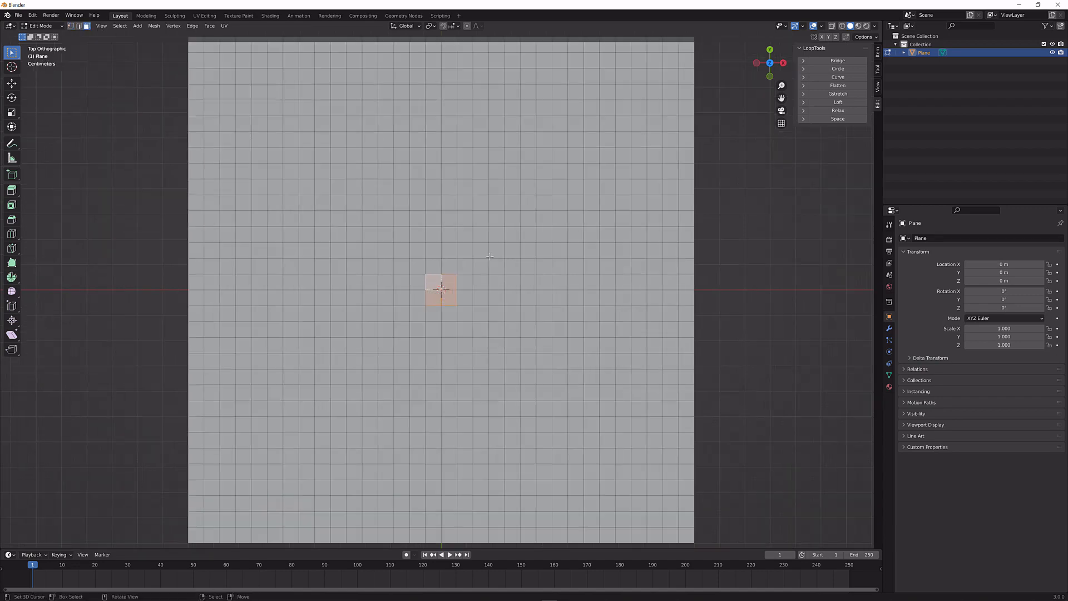
Shape the centre into four concentric circles with LoopTools Circle, growing the selection by one ring of faces between applications
left_click(838, 69)
key("ctrl+KP_Add")
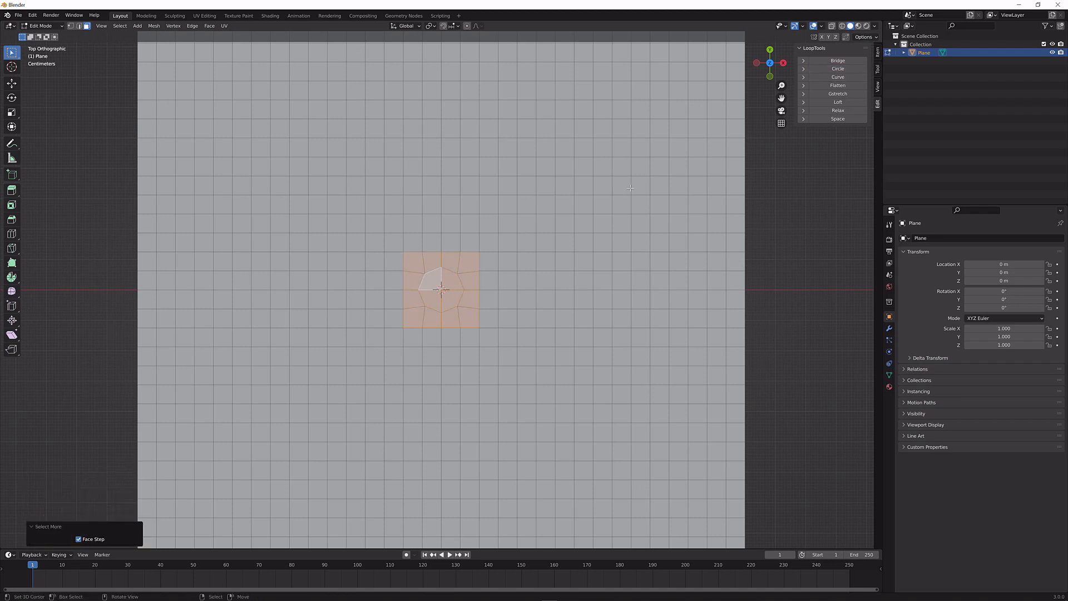
left_click(858, 69)
key("ctrl+KP_Add")
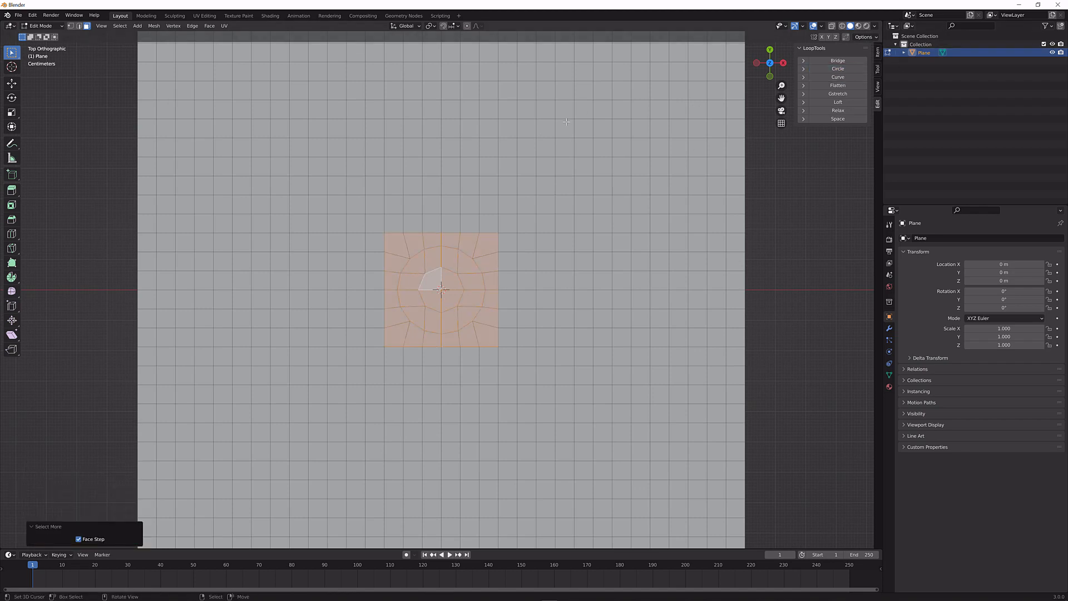
left_click(852, 68)
key("ctrl+KP_Add")
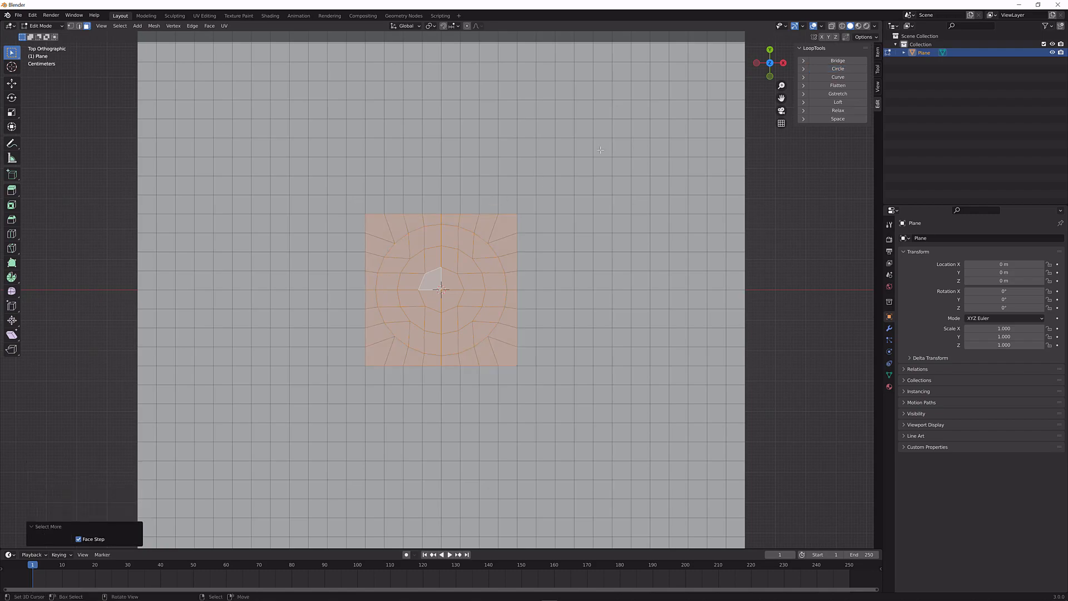
left_click(849, 70)
Inset the selected circular faces three times, by about 0.005 m, 0.019 m and 0.005 m
middle_click_drag(471, 115, 481, 146)
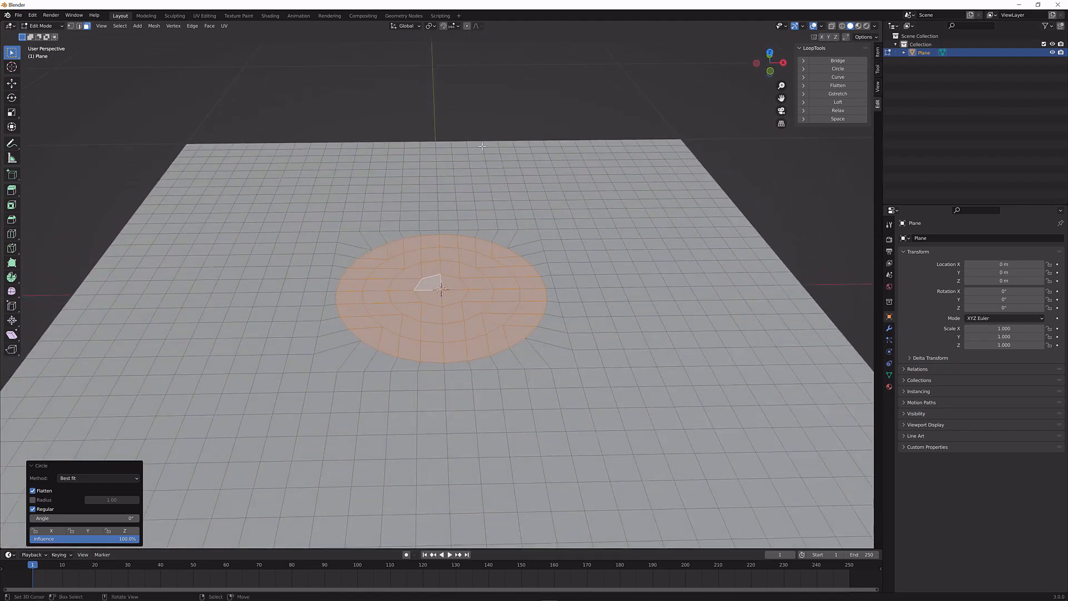
key("i")
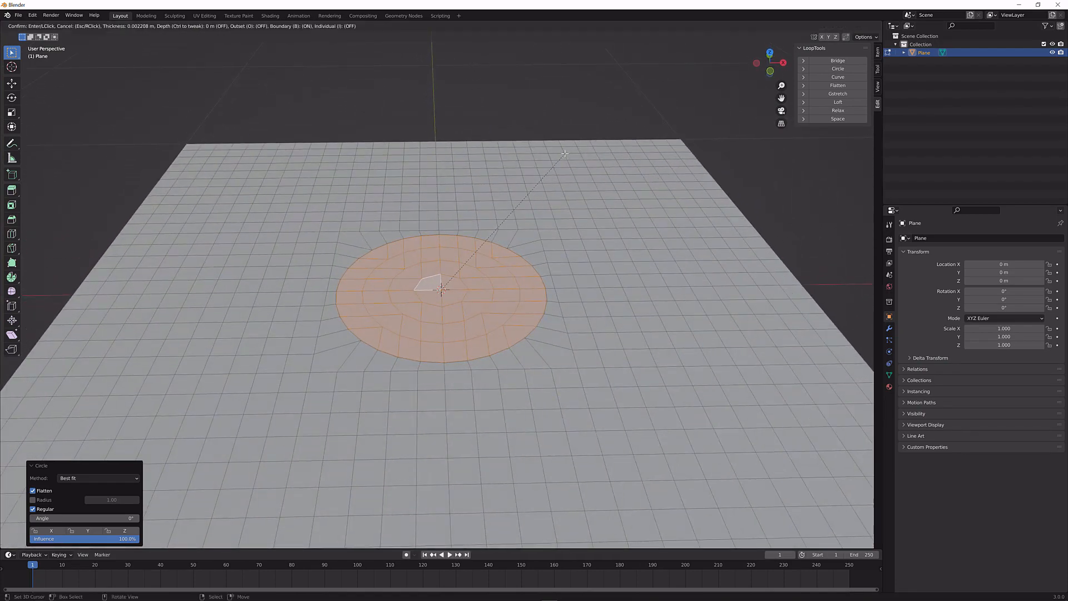
left_click(564, 155)
scroll(567, 167, "up", 2)
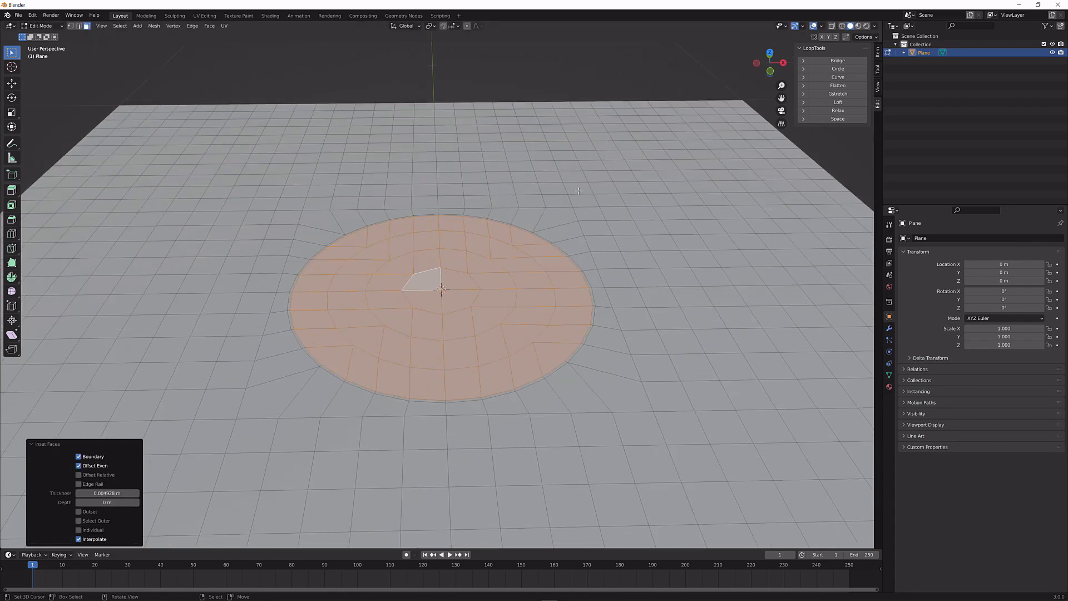
key("i")
left_click(568, 194)
key("i")
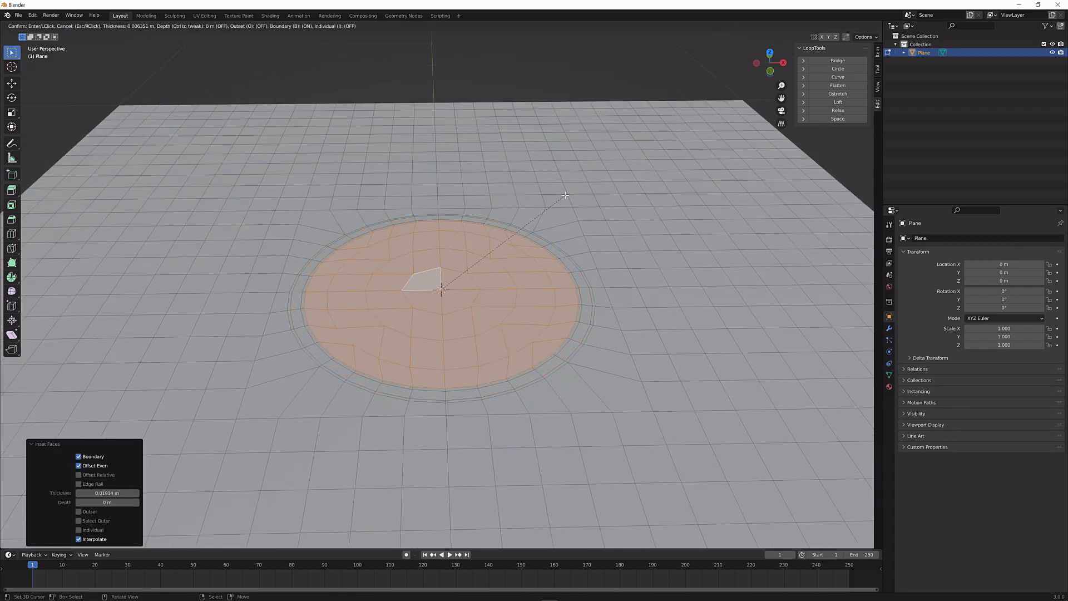
left_click(566, 196)
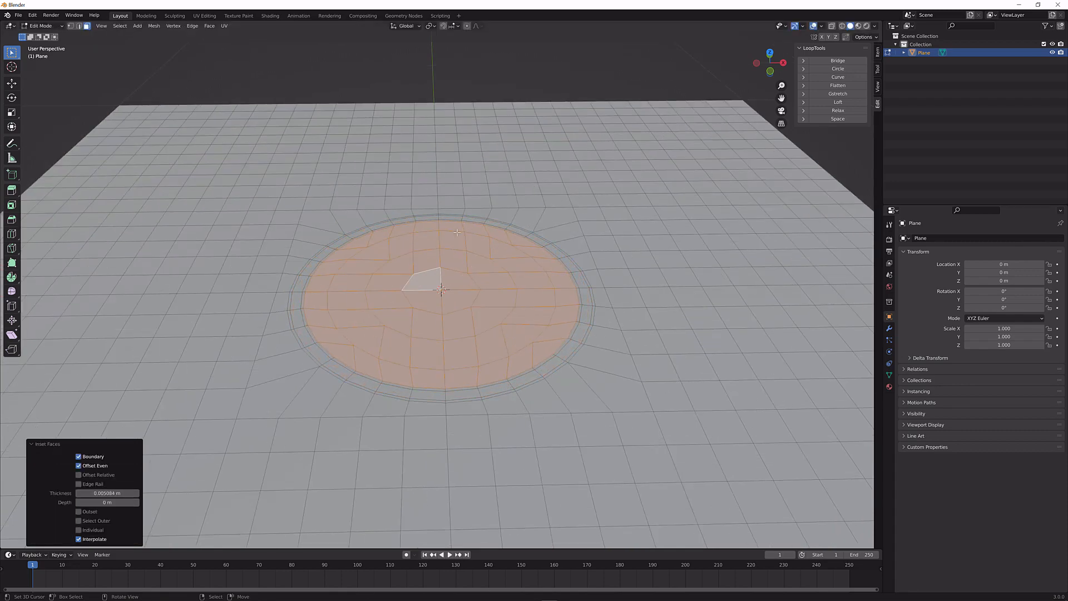
Select the wide middle ring of inset faces and extrude it upward about 0.016 m
left_click(489, 220, "alt")
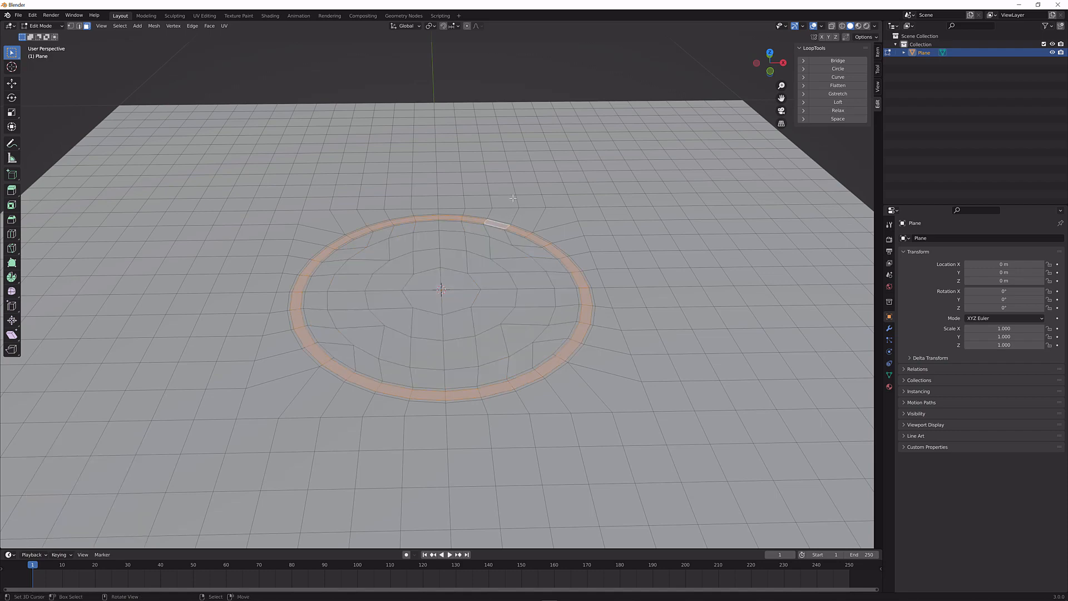
middle_click_drag(489, 219, 513, 182)
key("e")
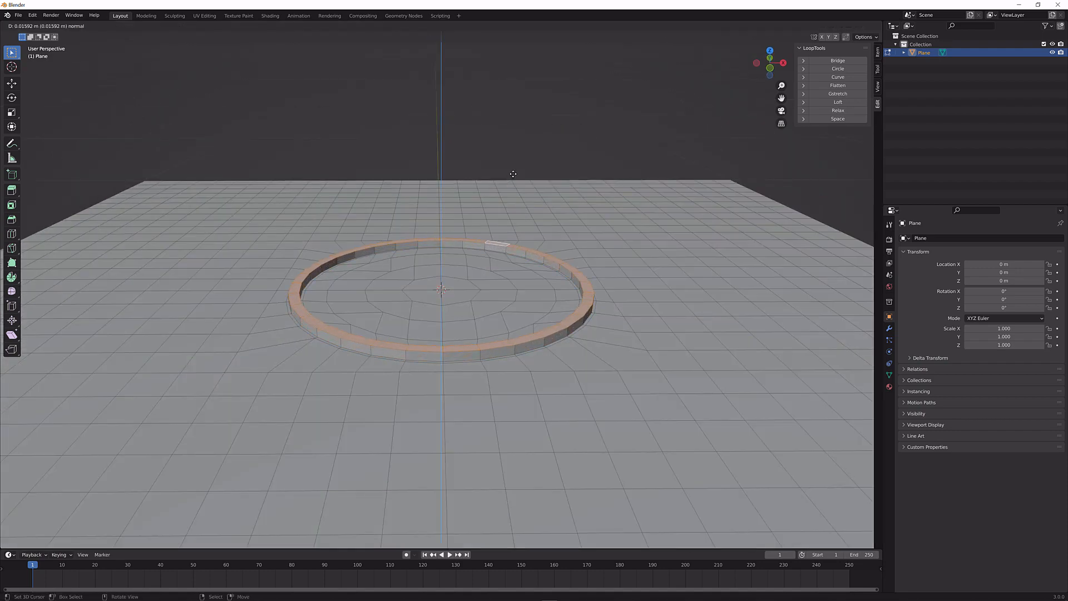
left_click(513, 174)
Add a centred loop cut around the top of the raised ring and bevel it outward towards the ring's edges
key("ctrl+r")
left_click(586, 303)
right_click(586, 304)
scroll(656, 272, "up", 2)
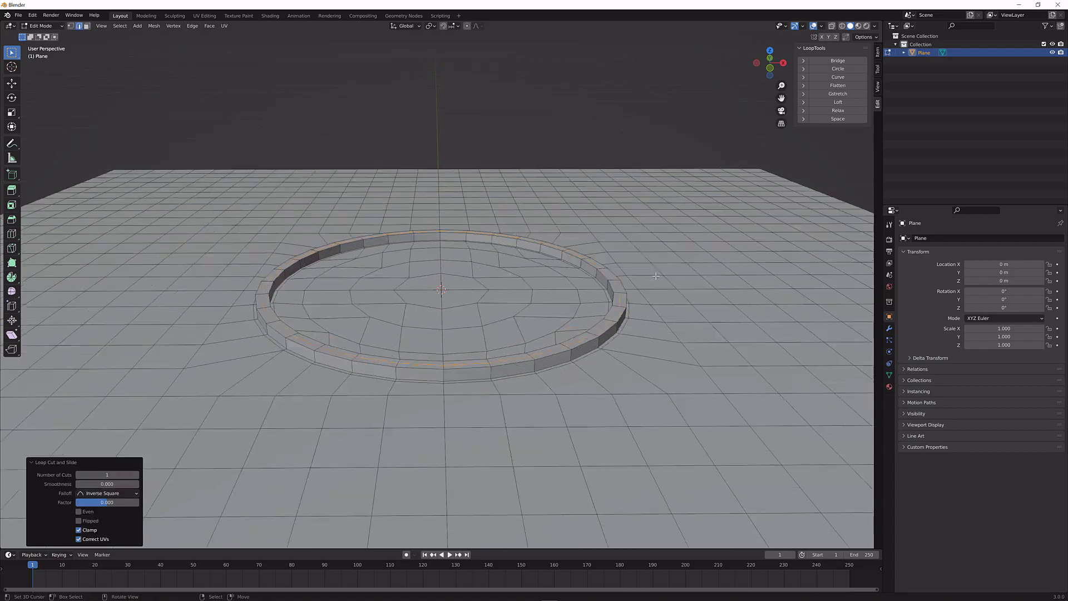
key("ctrl+b")
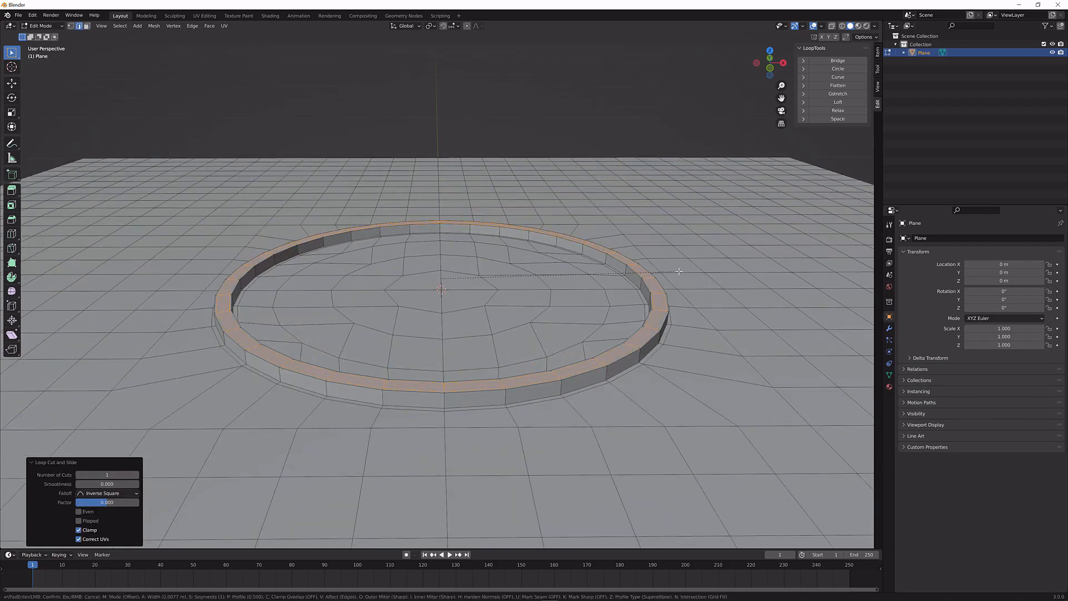
left_click(679, 271)
Return to Object Mode, add a level 2 Subdivision Surface to the plane and shade it smooth
middle_click_drag(679, 271, 638, 292)
key("Tab")
key("ctrl+2")
right_click(556, 248)
left_click(556, 248)
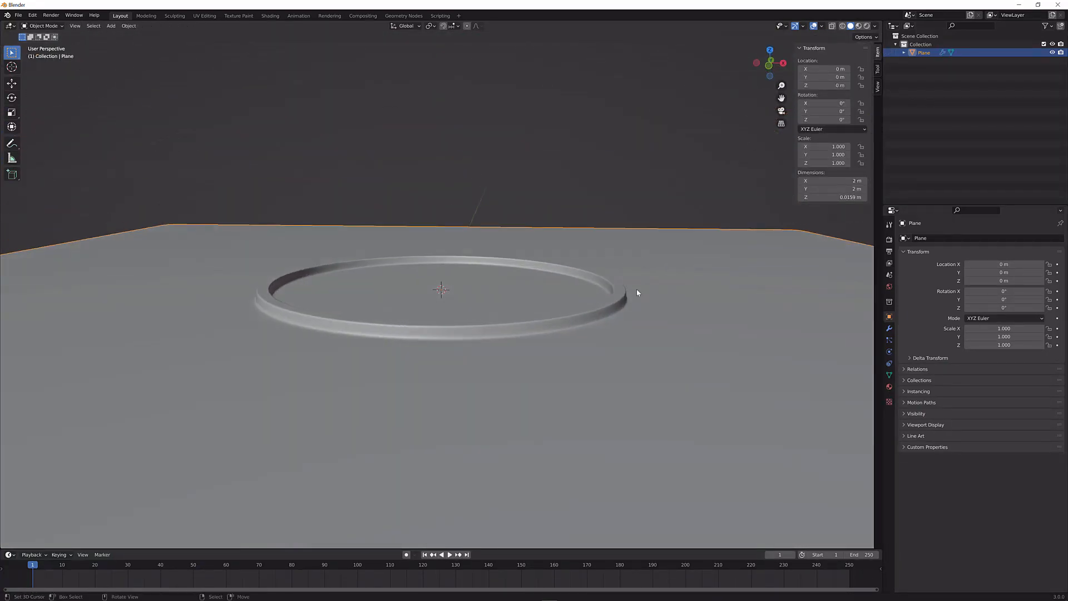
In Edit Mode, select the concentric faces inside the raised ring, leaving out the outermost band
middle_click_drag(599, 254, 519, 286)
key("Tab")
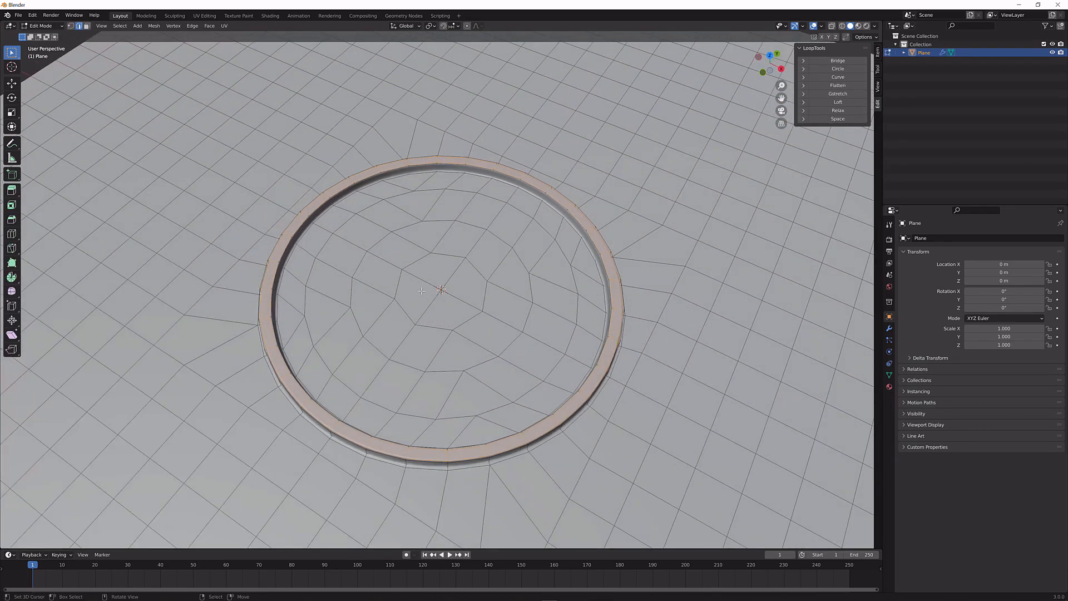
key("3")
left_click(471, 288)
key("ctrl+KP_Add")
key("ctrl+KP_Add")
key("ctrl+KP_Add")
key("ctrl+KP_Add")
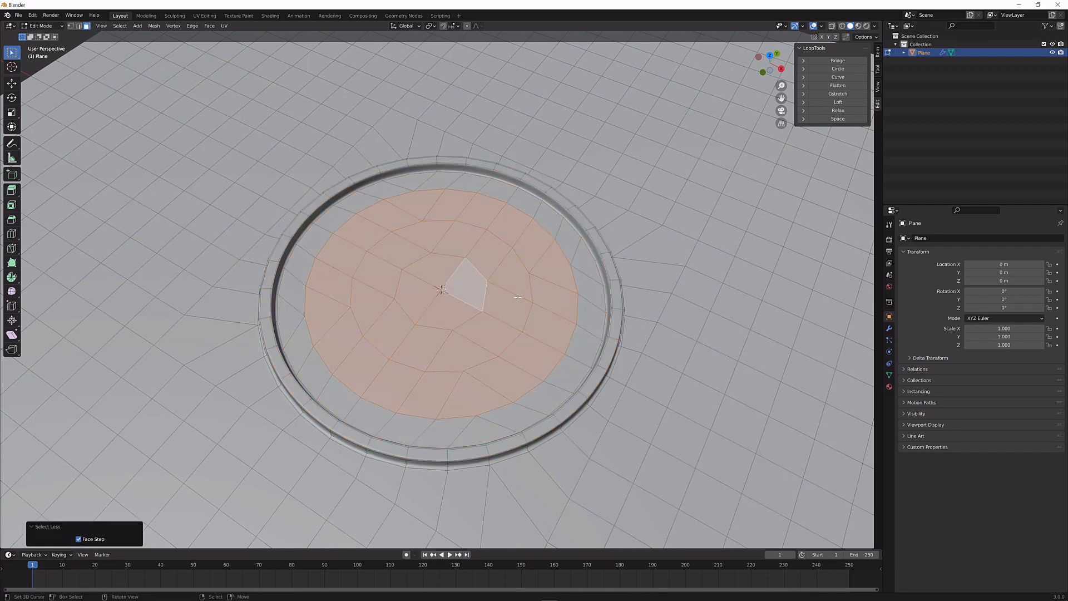
Try lowering the selected inner disc about 0.083 m and scaling it to about 0.732
key("i")
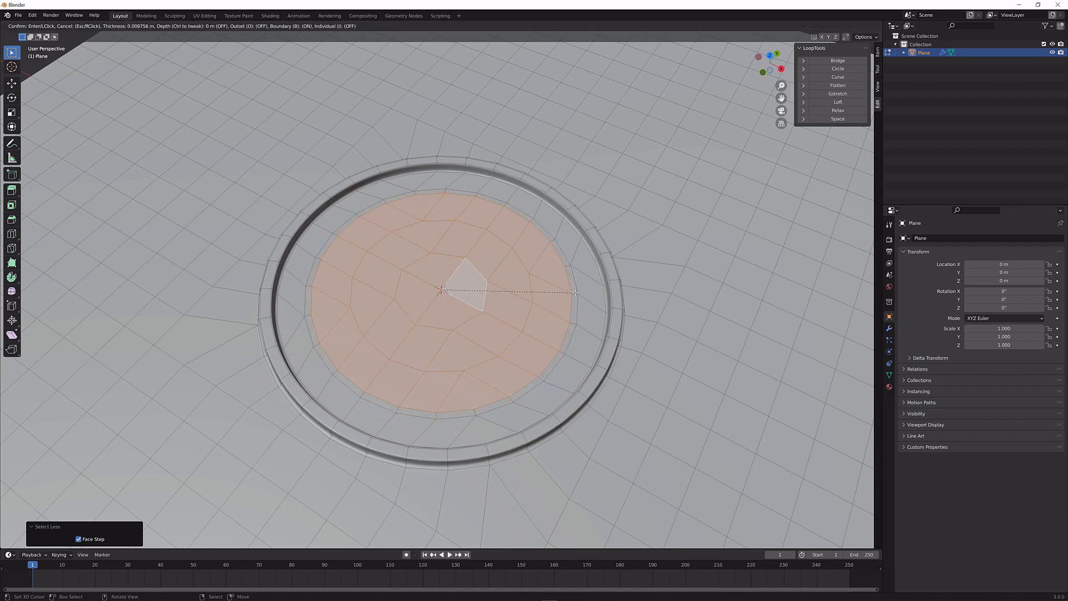
key("Escape")
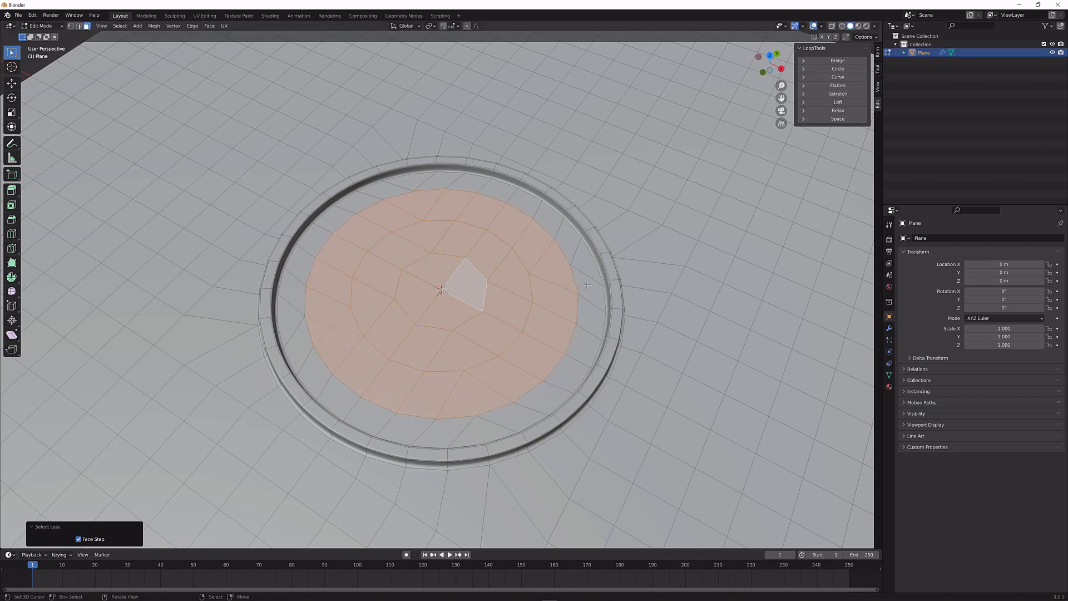
key("g")
key("z")
left_click(589, 312)
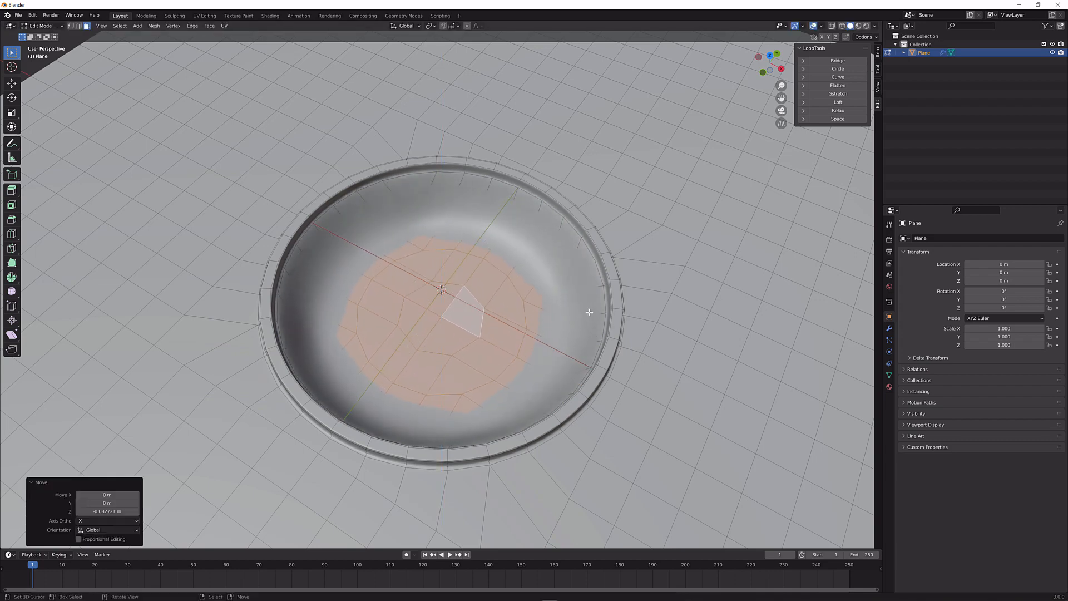
key("s")
left_click(578, 311)
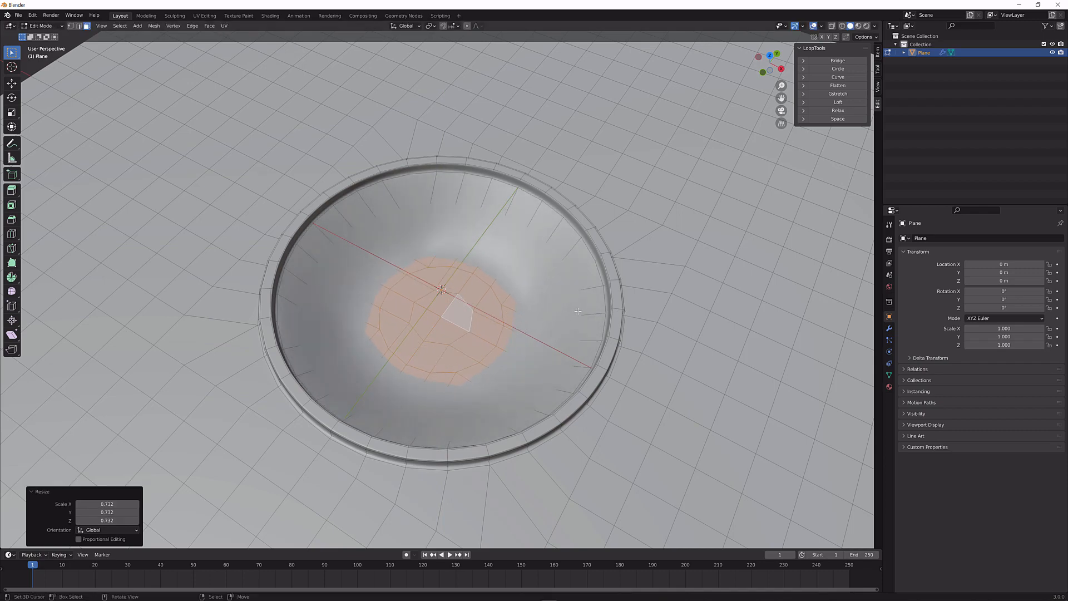
Try an inset of about 0.003 m on the lowered disc, and undo the inset, scale and move
key("i")
left_click(605, 305)
key("ctrl+r")
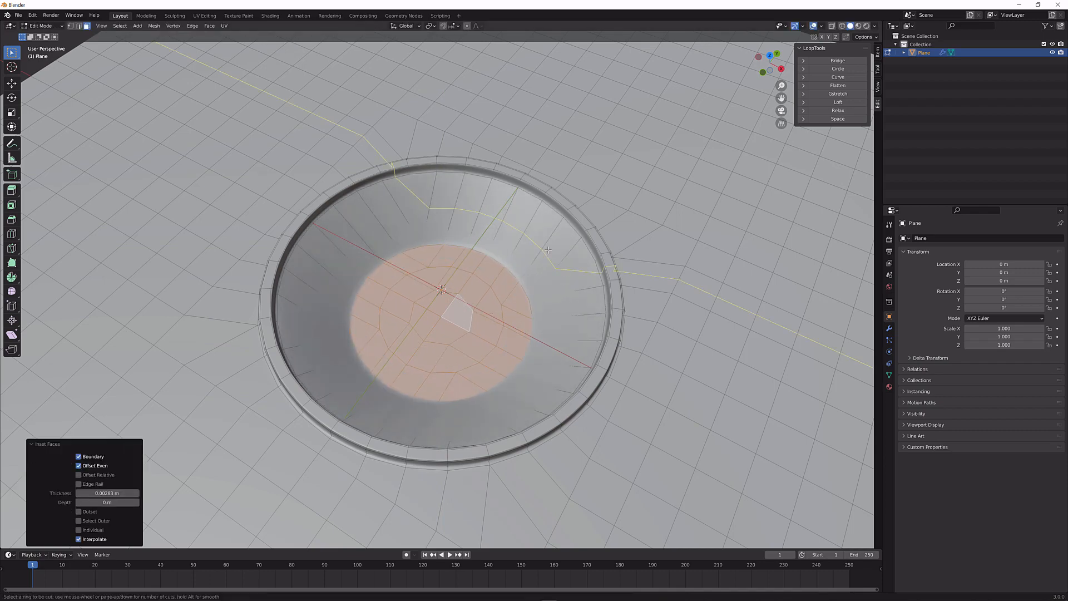
key("Escape")
key("ctrl+z")
key("ctrl+z")
key("ctrl+z")
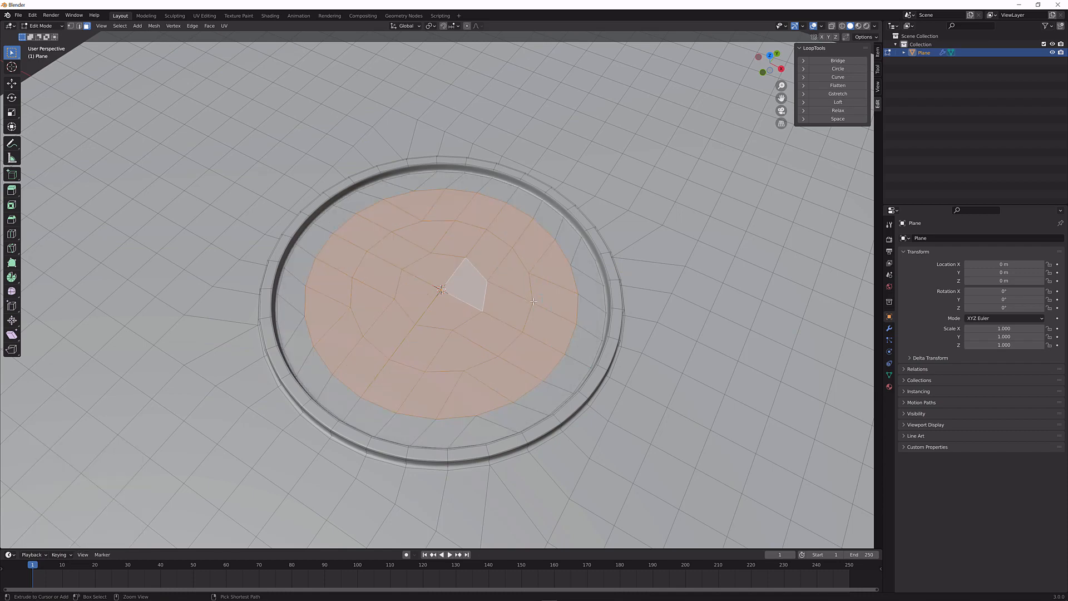
Expand the face selection by one band, inset it about 0.034 m and lower it about 0.055 m
key("ctrl+r")
key("Escape")
key("ctrl+KP_Add")
key("i")
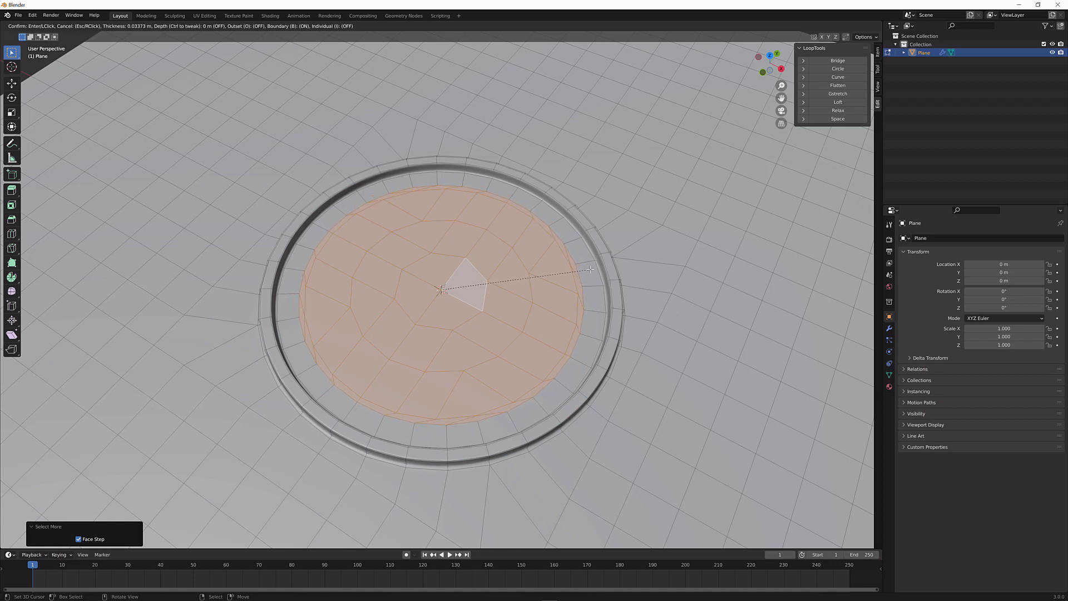
left_click(590, 270)
key("g")
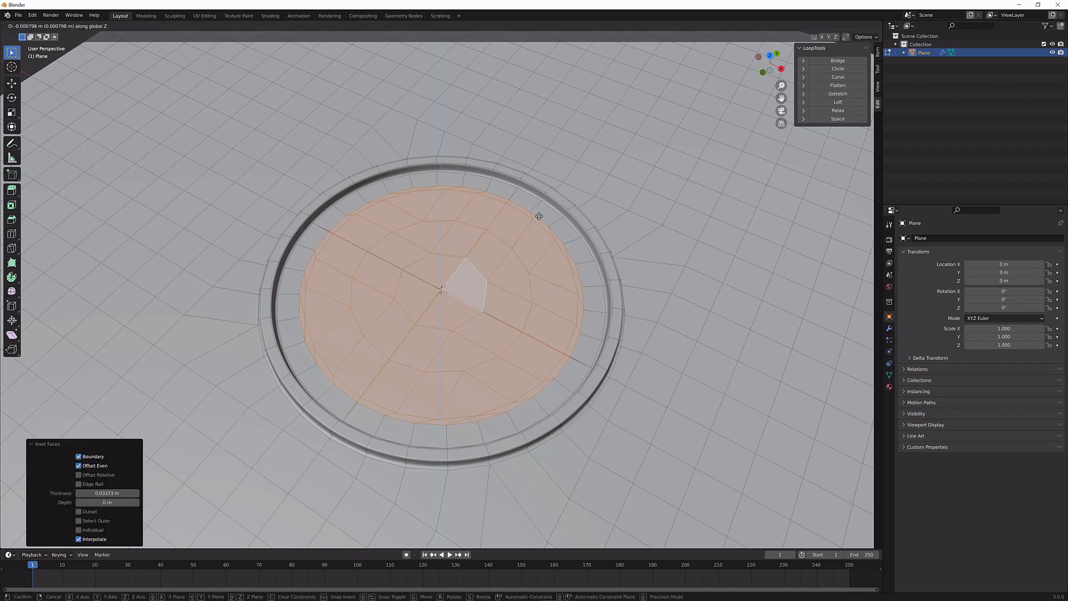
key("z")
left_click(548, 230)
Add a centred loop cut around the recess wall and bevel it outward towards the wall's edges
key("ctrl+r")
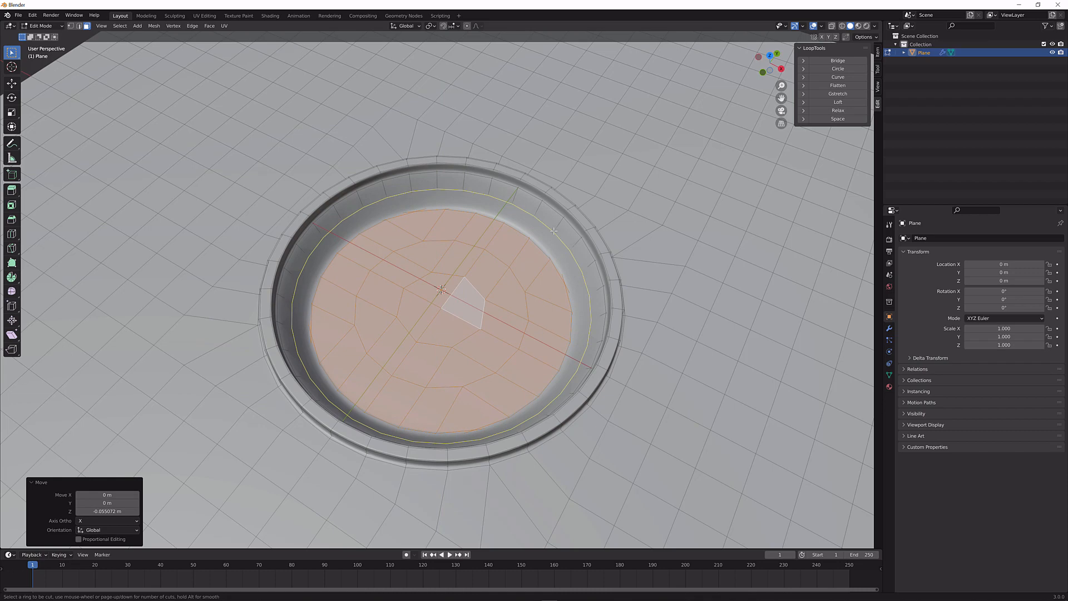
left_click(554, 230)
right_click(553, 231)
key("ctrl+b")
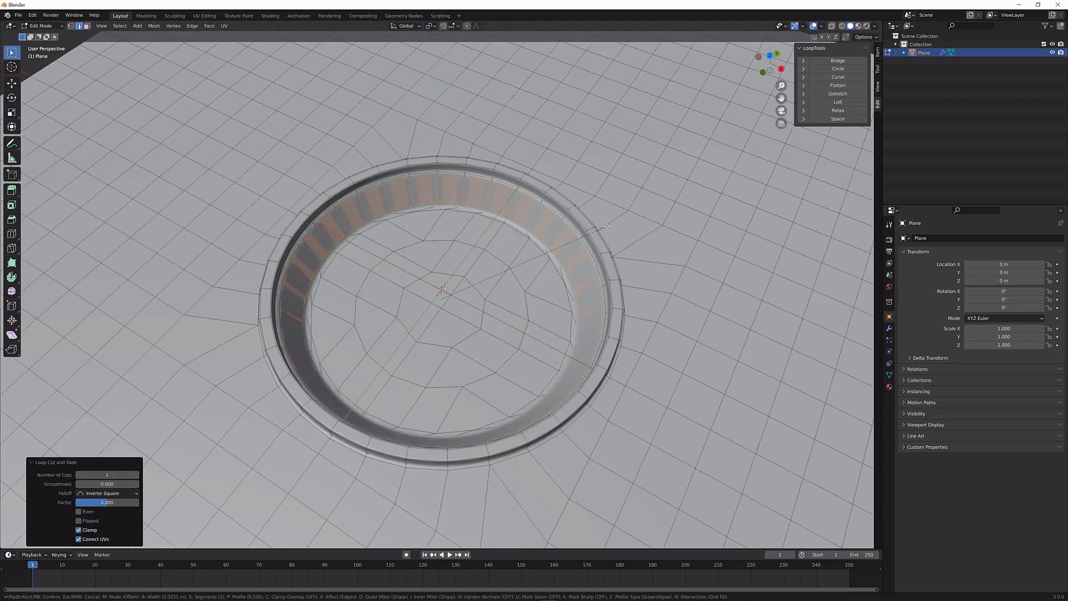
left_click(607, 226)
key("Tab")
middle_click_drag(558, 261, 533, 250)
Select the central circular faces on the recess floor and scale them up by about 1.395
key("Tab")
left_click(444, 319)
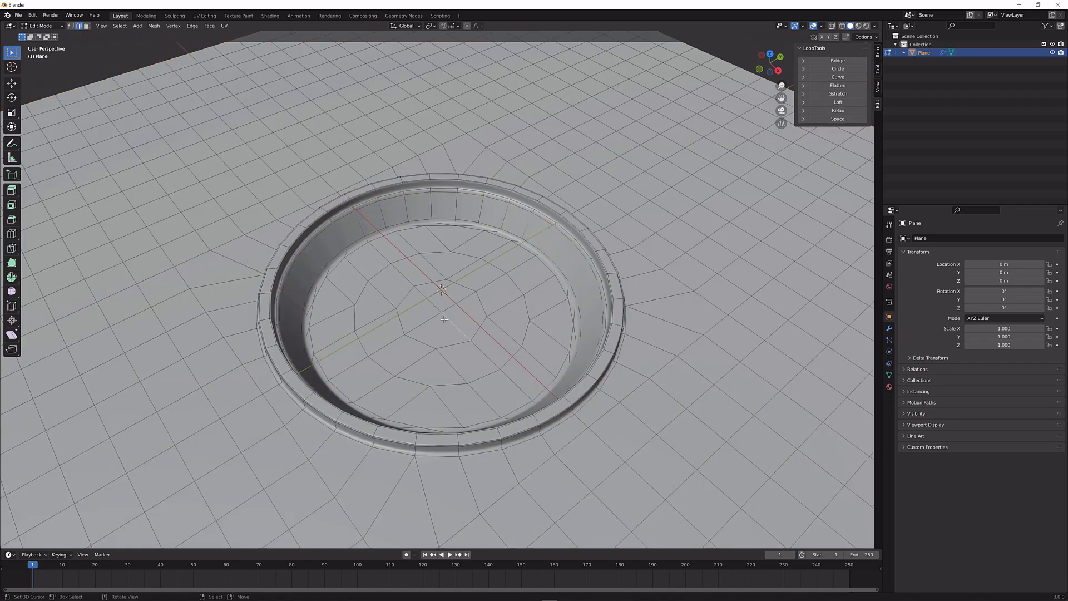
key("3")
left_click(443, 319)
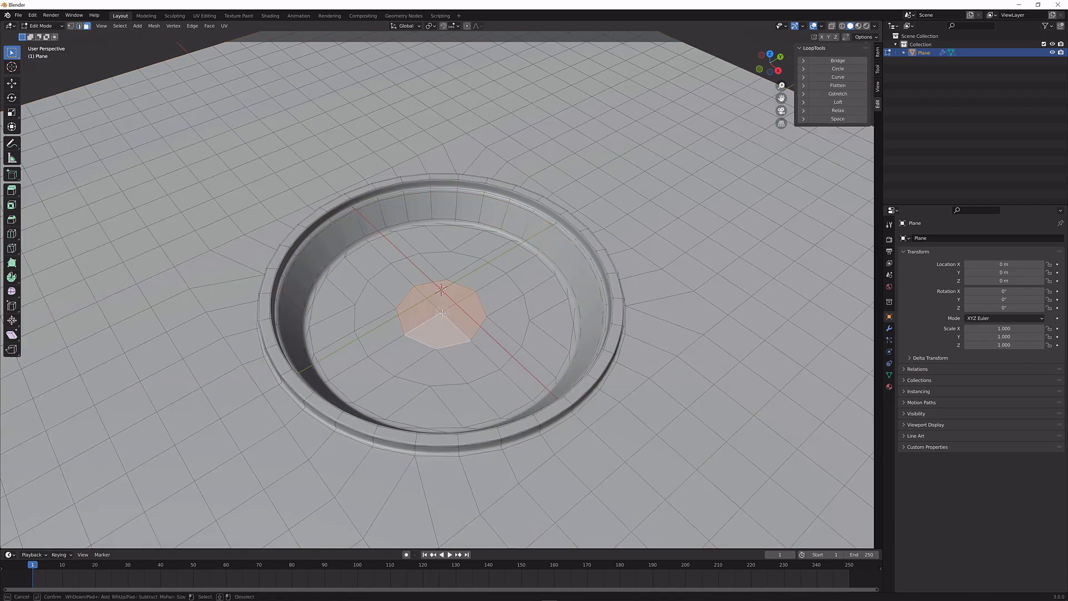
key("ctrl+KP_Add")
key("ctrl+KP_Add")
key("ctrl+KP_Add")
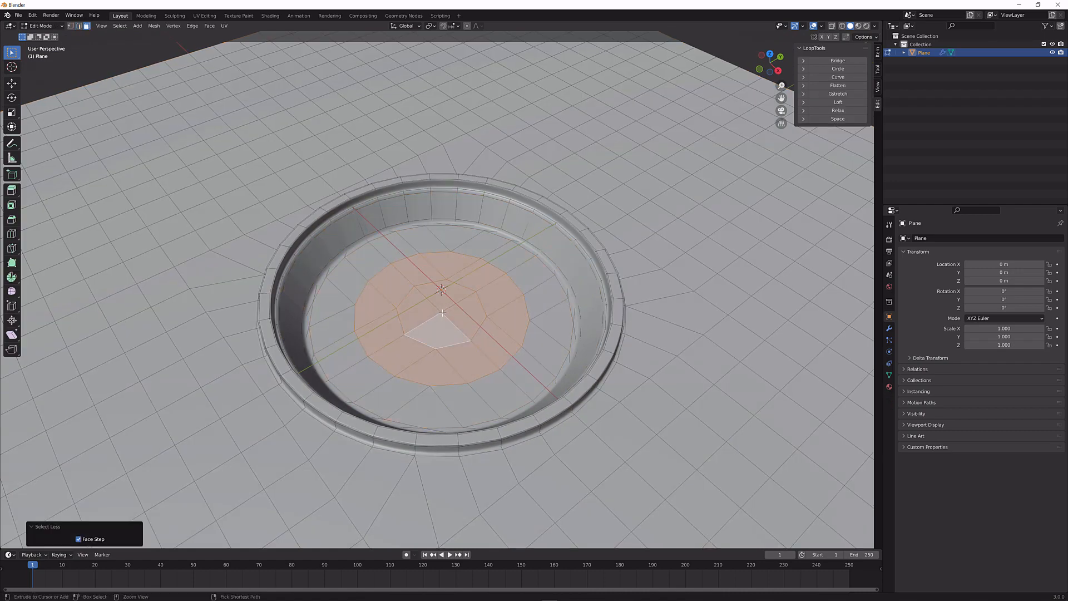
key("s")
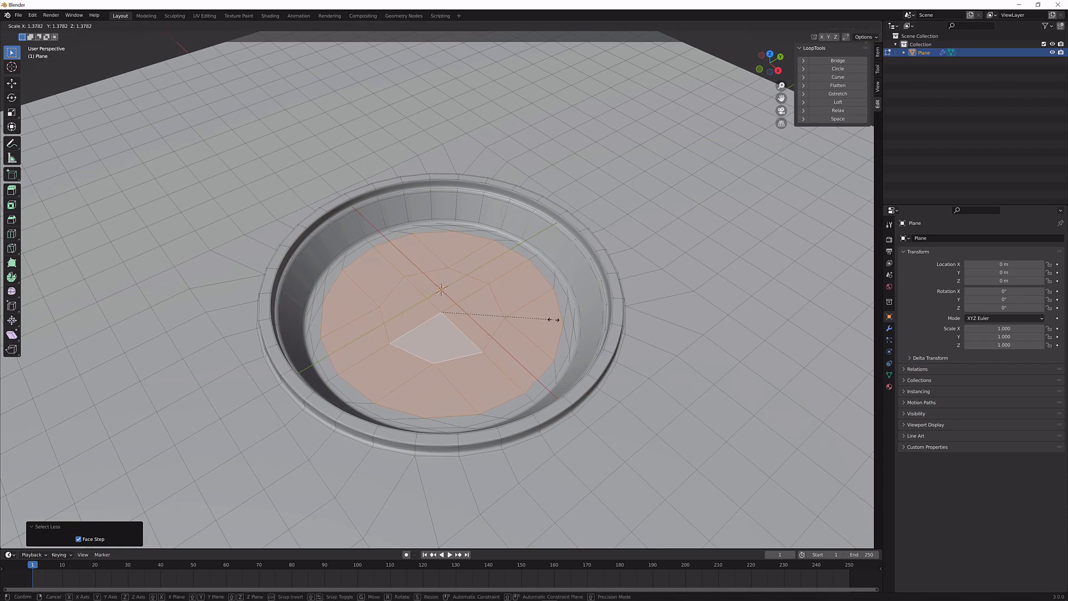
left_click(558, 319)
Inset the disc about 0.027 m, raise it about 0.092 m and taper its top to a scale of 0.86
key("i")
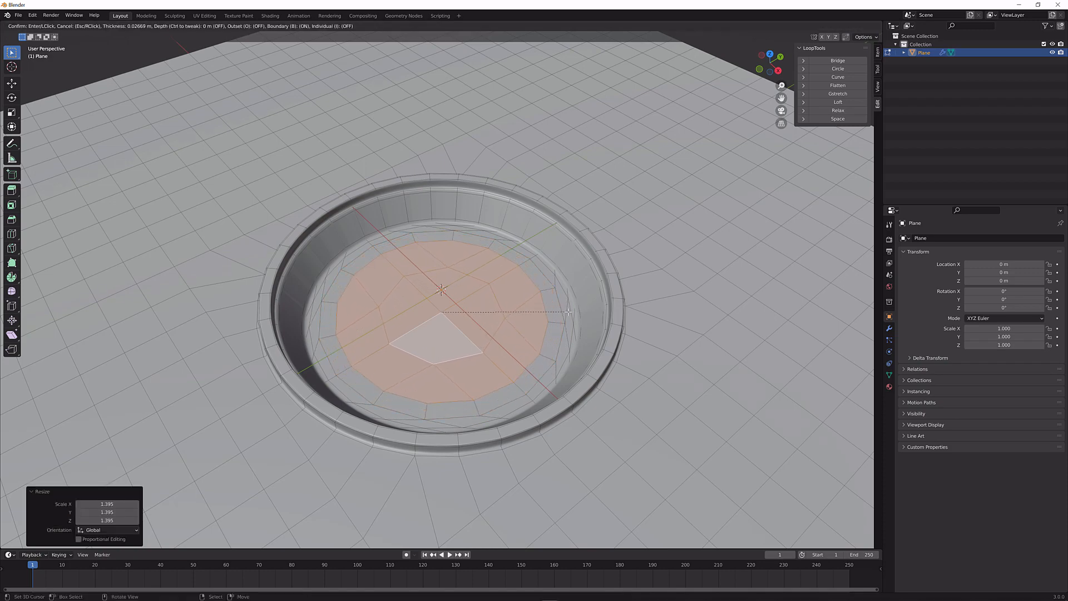
left_click(558, 313)
key("e")
left_click(549, 278)
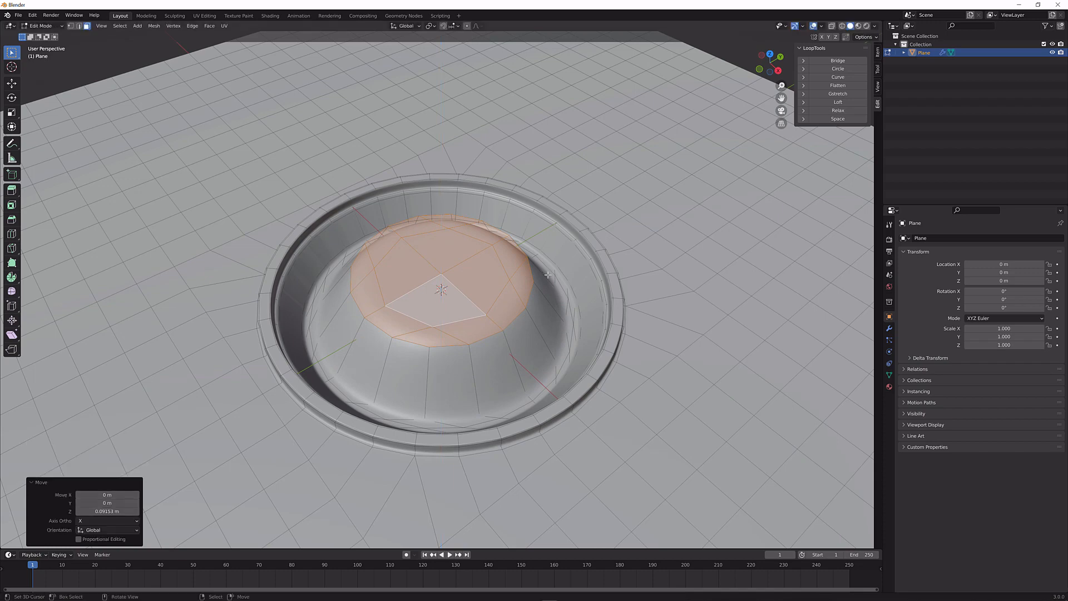
key("s")
left_click(567, 305)
Raise the cone's top another 0.058 m or so, and extrude it upward about 0.034 m as a cap
middle_click_drag(507, 323, 513, 302)
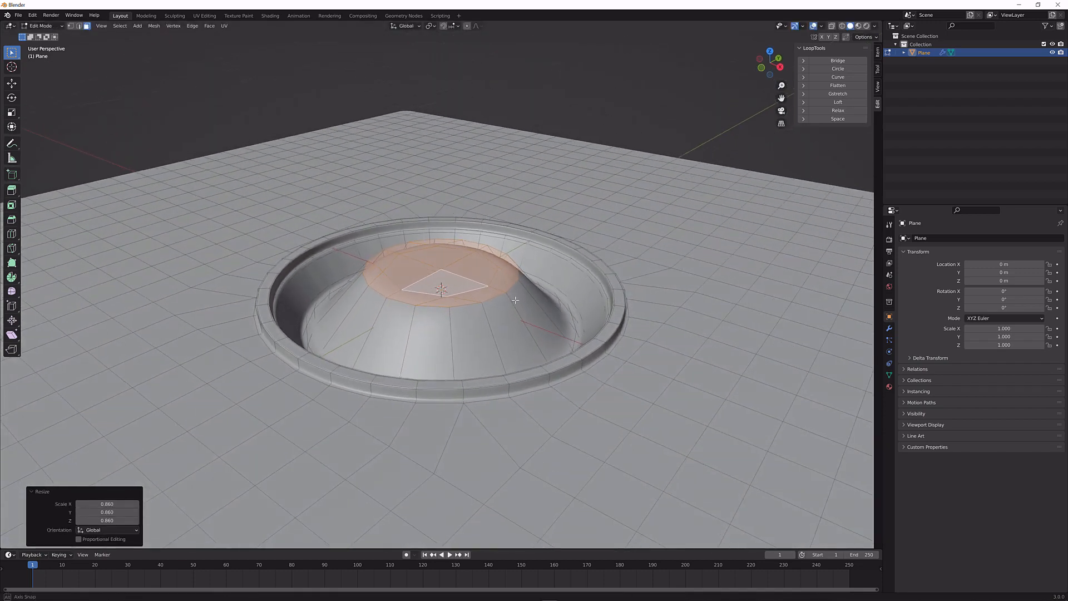
key("g")
key("z")
left_click(516, 281)
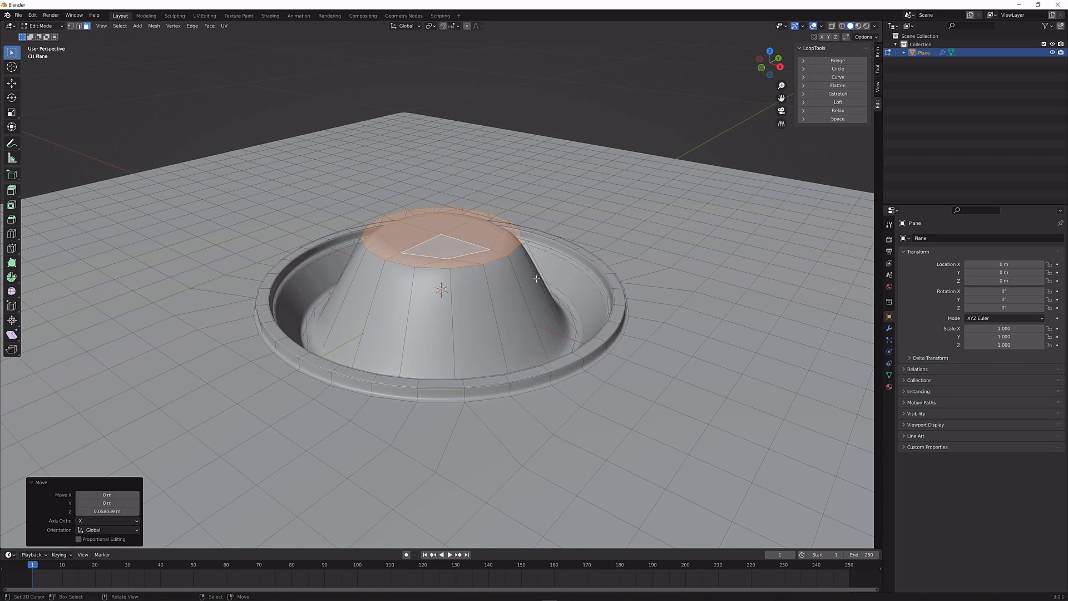
key("e")
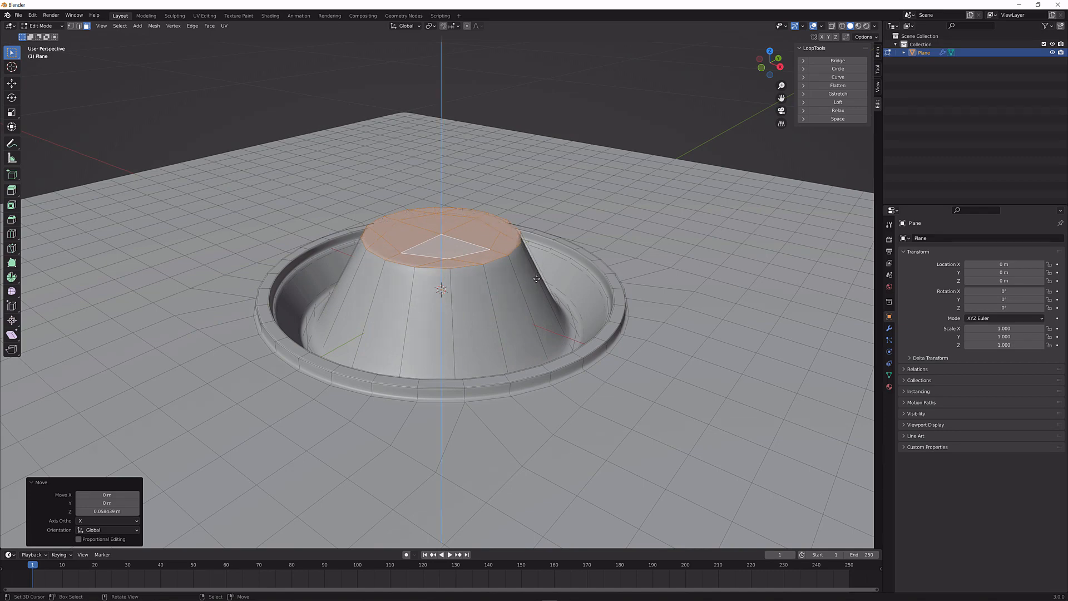
left_click(534, 260)
Add a centred loop cut around the cone's sloping wall and bevel it about 0.082 m towards the wall's edges
key("ctrl+r")
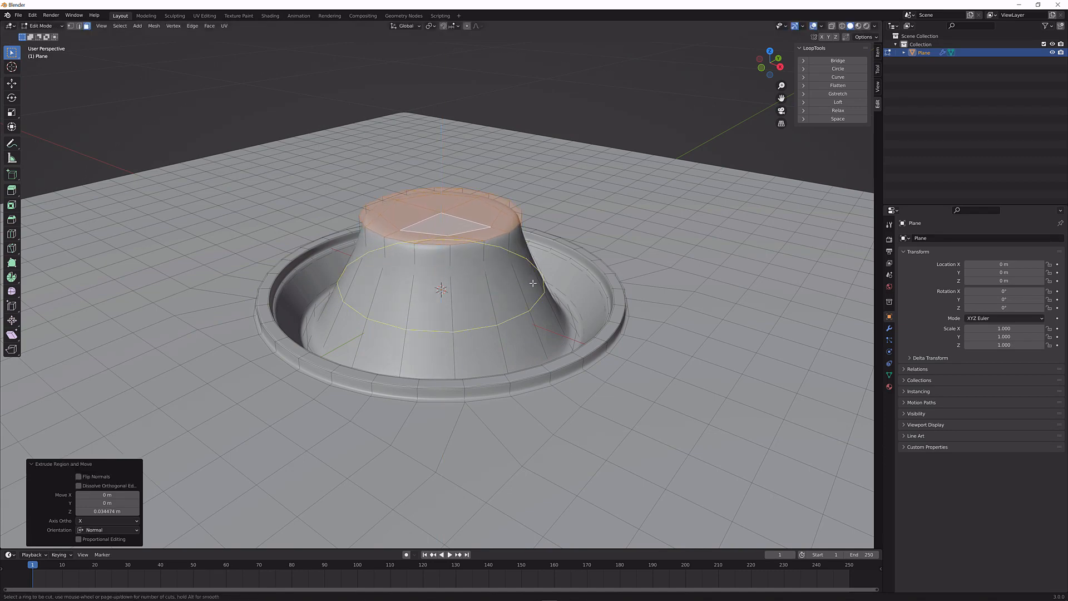
left_click(532, 284)
right_click(532, 284)
key("ctrl+b")
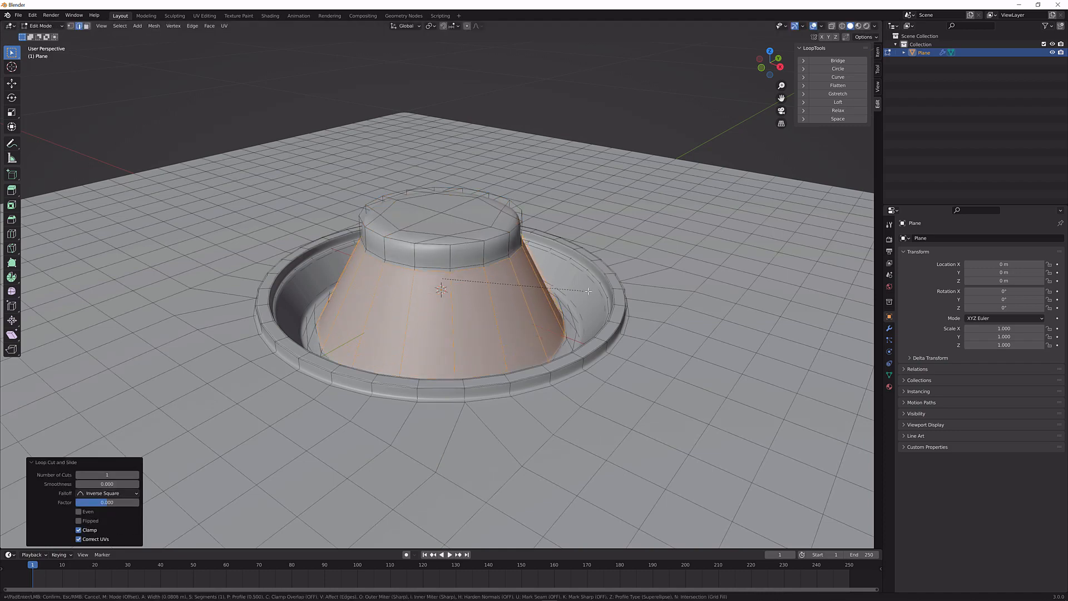
left_click(589, 291)
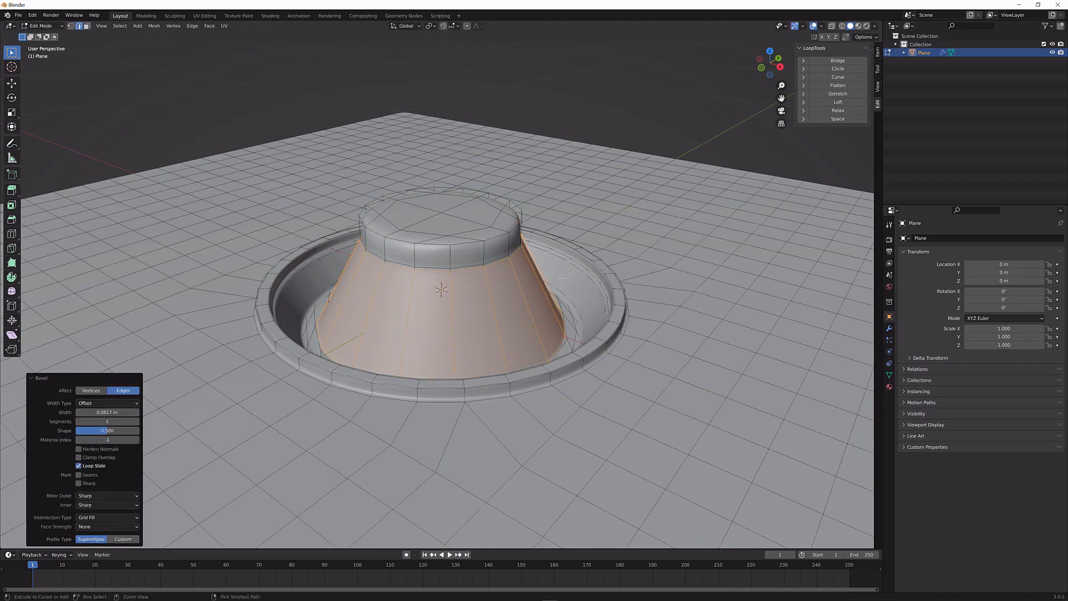
key("ctrl+r")
key("Escape")
middle_click_drag(470, 271, 494, 292)
key("Tab")
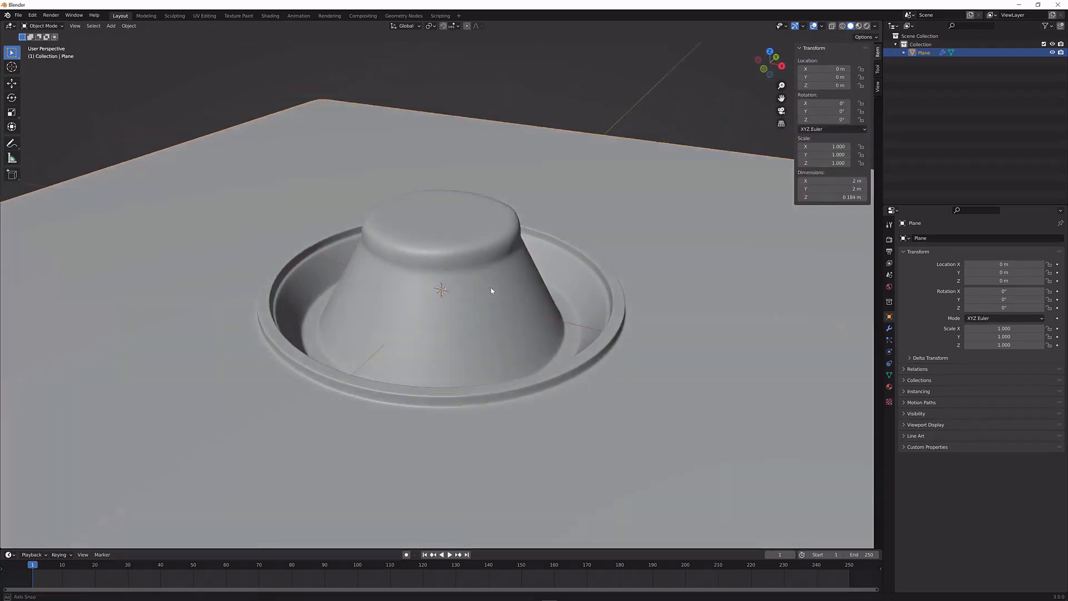
Add six evenly spaced loop cuts around the cone's sloping wall and bevel them about 0.006 m
key("Tab")
key("ctrl+r")
scroll(533, 286, "up", 5)
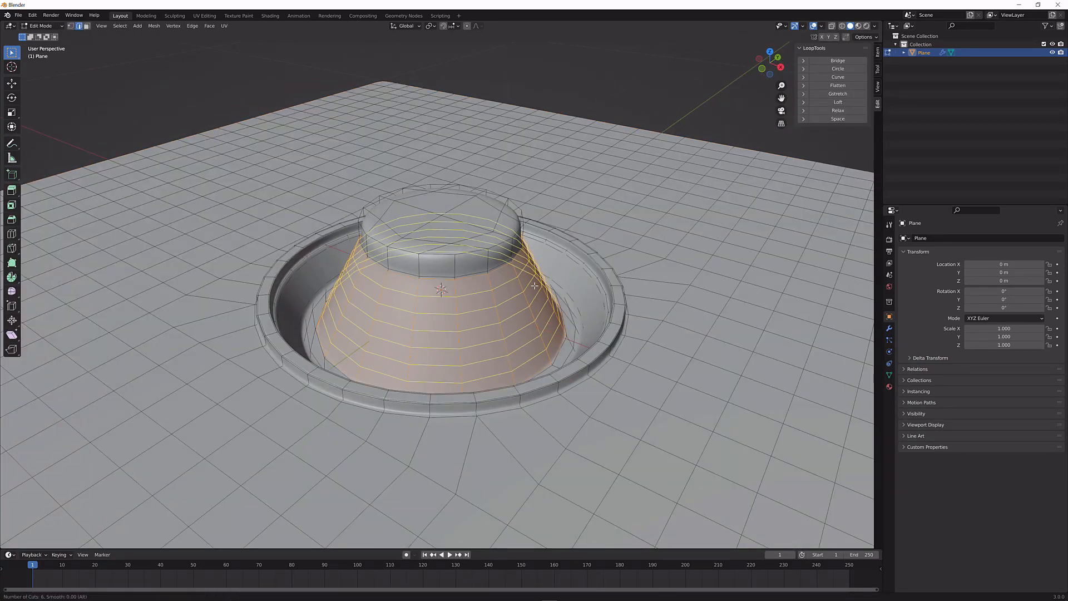
left_click(535, 285)
right_click(535, 285)
key("ctrl+b")
left_click(557, 283)
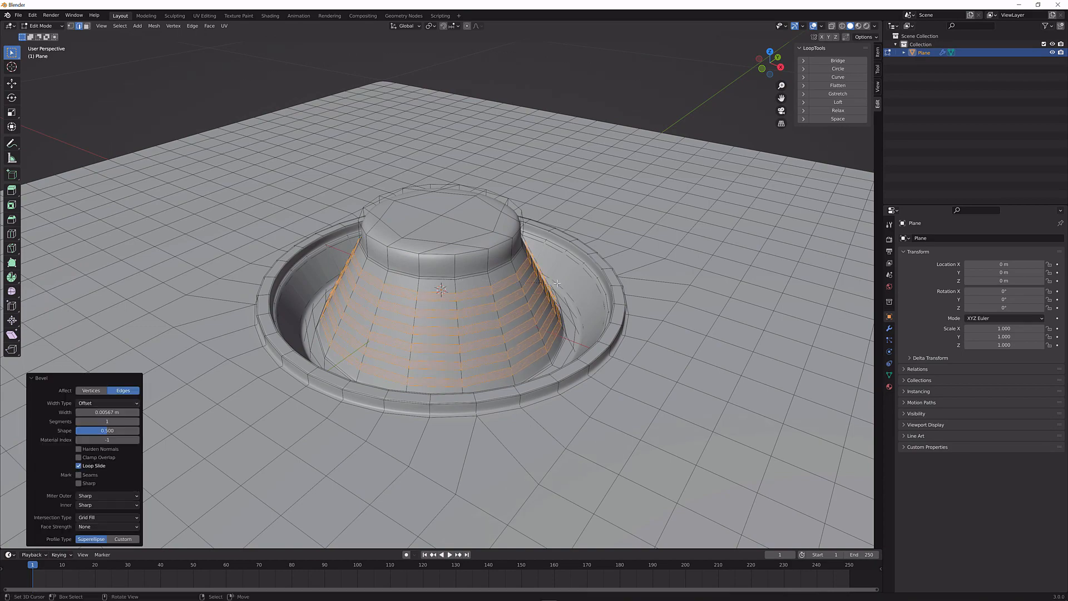
Extrude the bevelled bands inward along their normals to form grooves around the cone, and check the smoothed shape
key("alt+e")
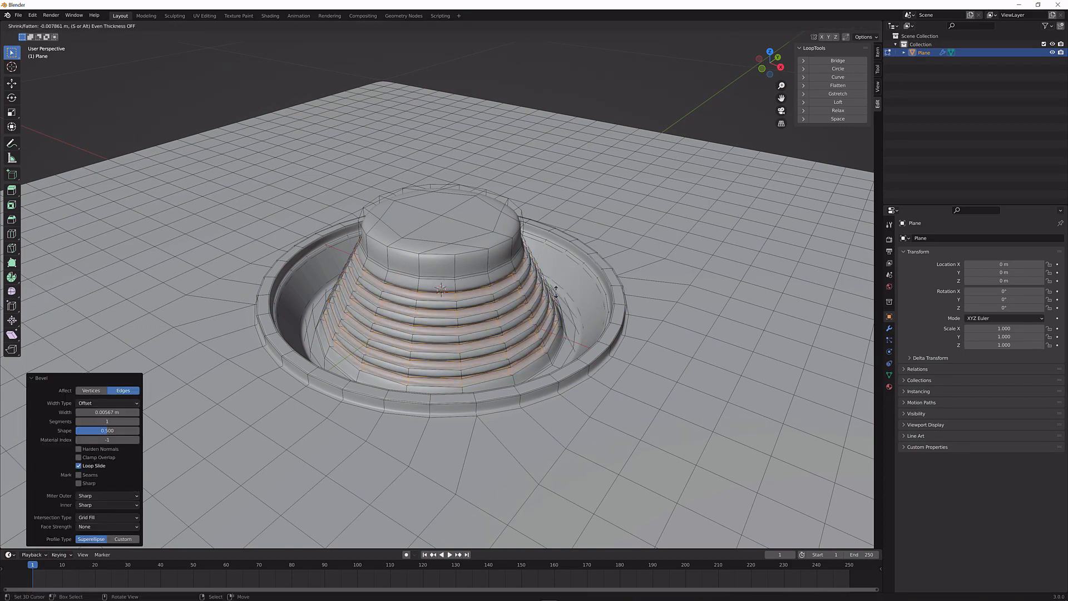
left_click(540, 272)
scroll(539, 270, "up", 3)
key("Tab")
scroll(540, 271, "up", 1)
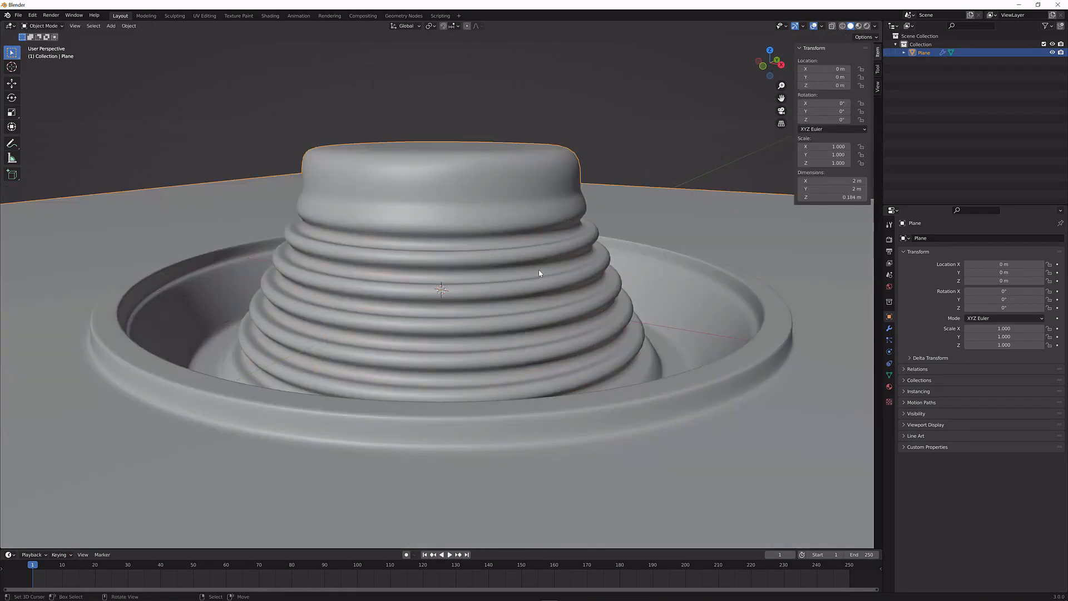
key("Tab")
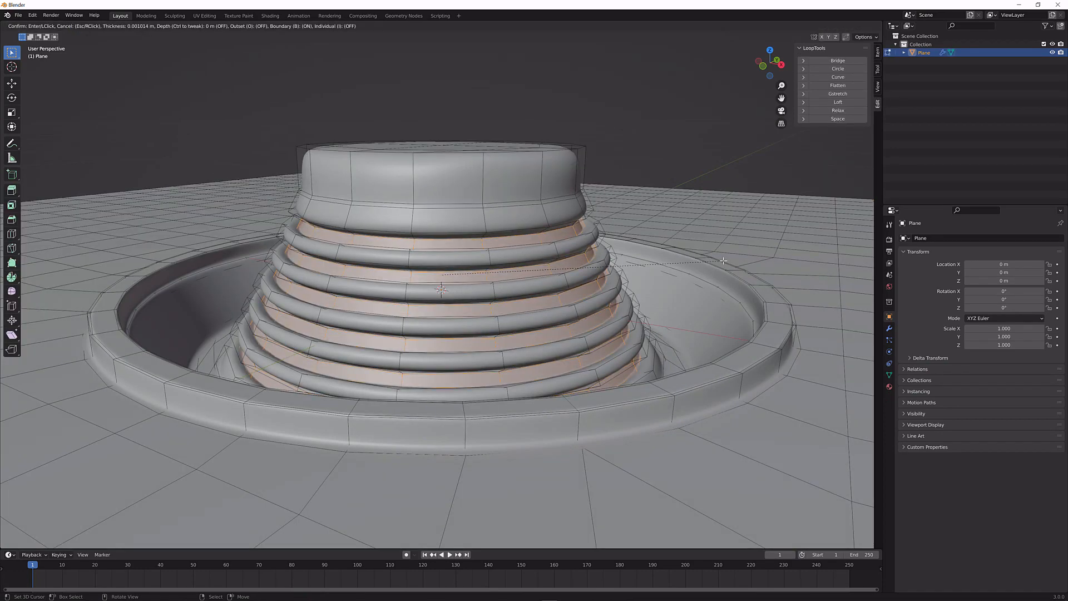
key("Tab")
middle_click_drag(645, 274, 511, 228)
Select the four faces on top of the cap and scale them up by about 1.249
key("Tab")
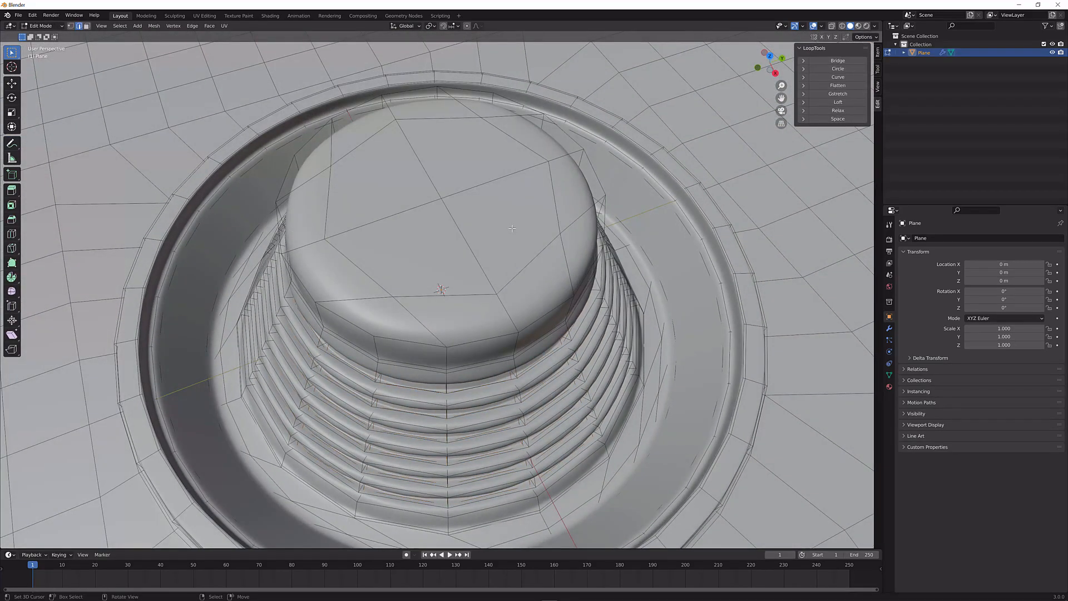
left_click(86, 26)
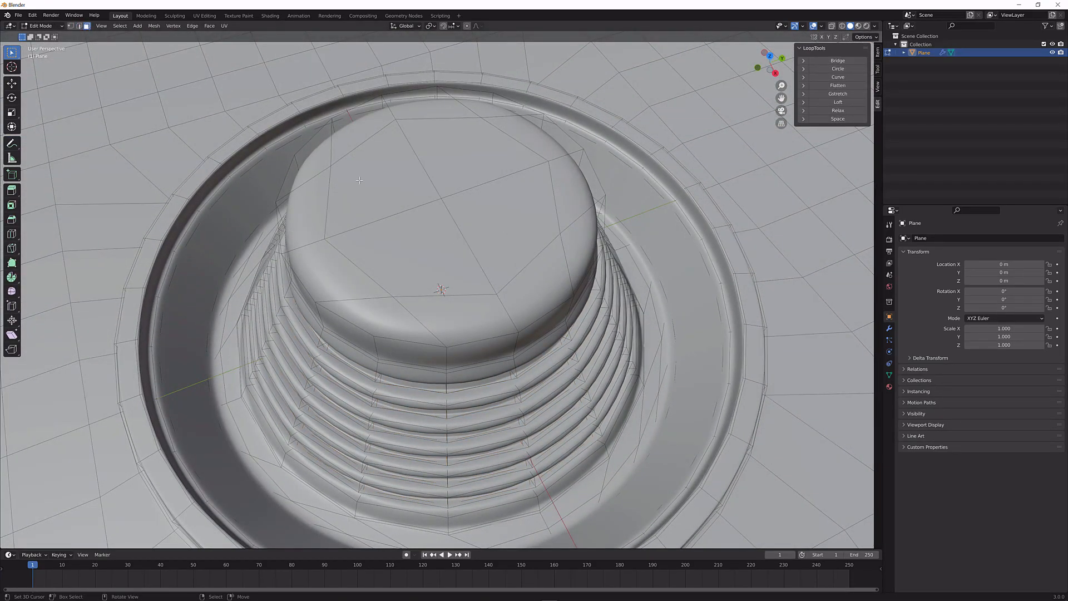
left_click(417, 235)
right_click(410, 179, "shift")
right_click(465, 163, "shift")
right_click(506, 205, "shift")
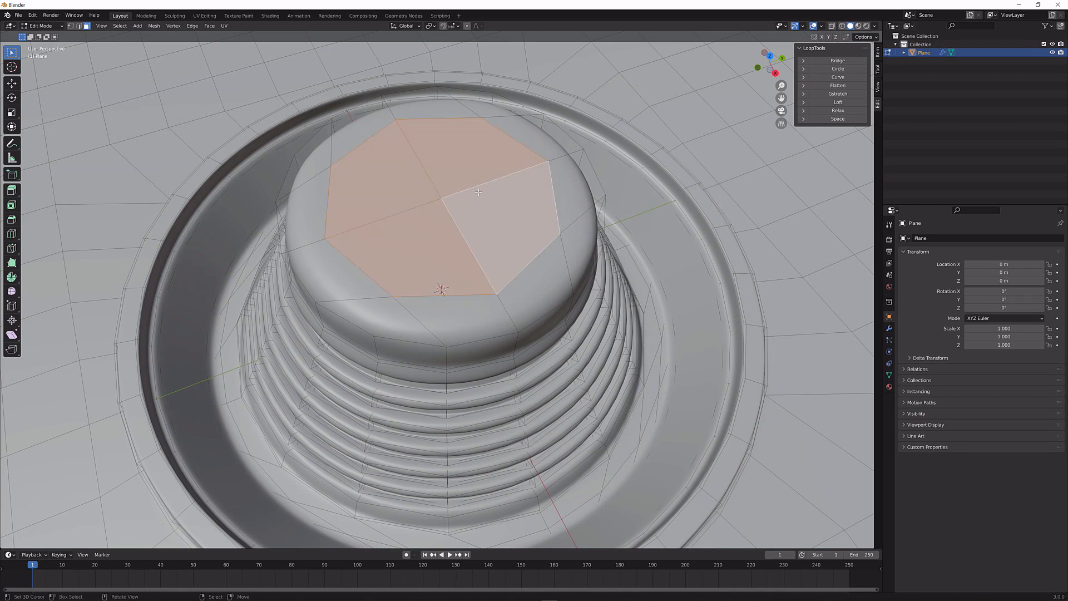
middle_click_drag(512, 199, 516, 177)
key("s")
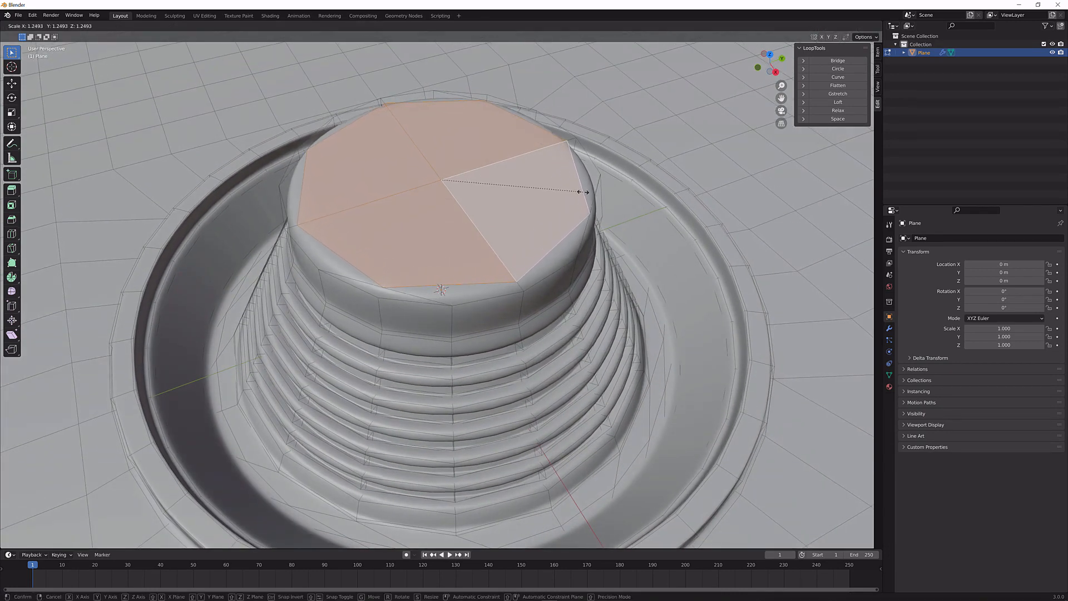
left_click(583, 192)
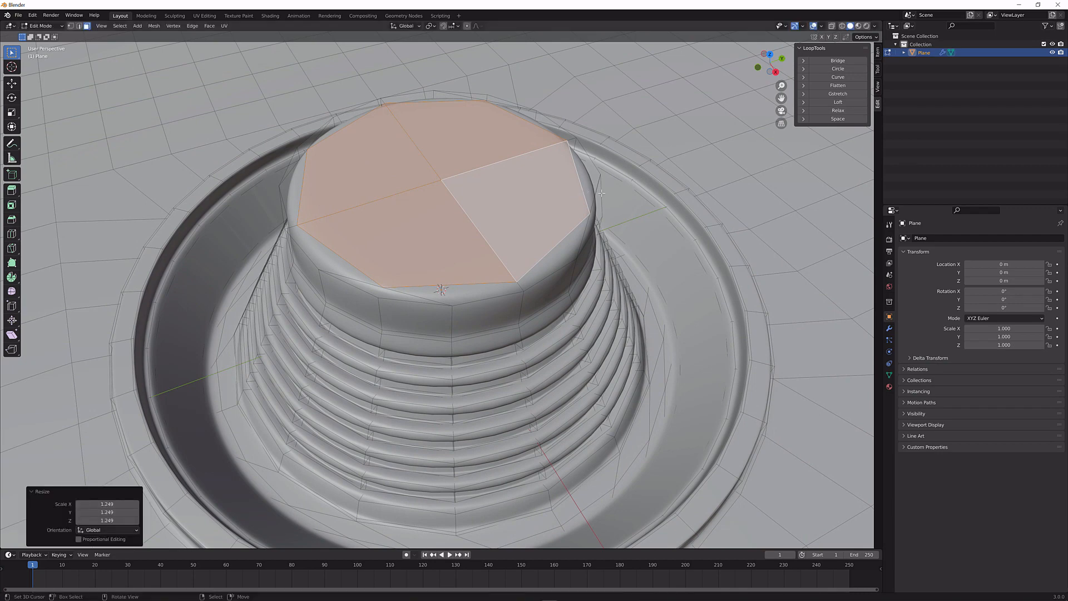
Inset the cap's four top faces about 0.0078 m and extrude them down about 0.053 m into a cavity
key("i")
left_click(591, 190)
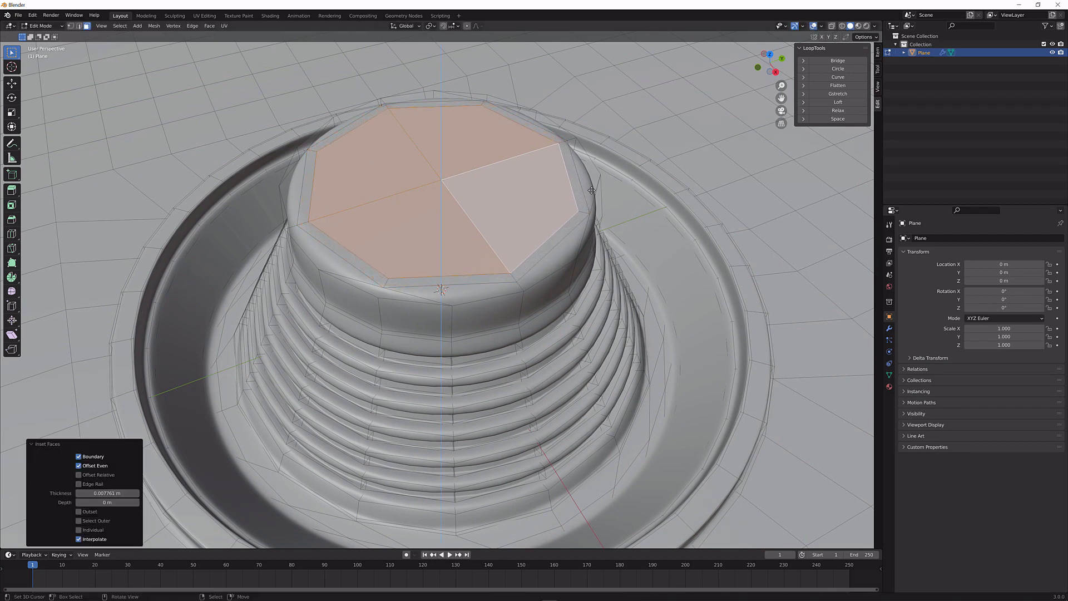
key("e")
left_click(601, 233)
Scale down the cavity's floor faces to taper its wall, and inset them about 0.0036 m
key("s")
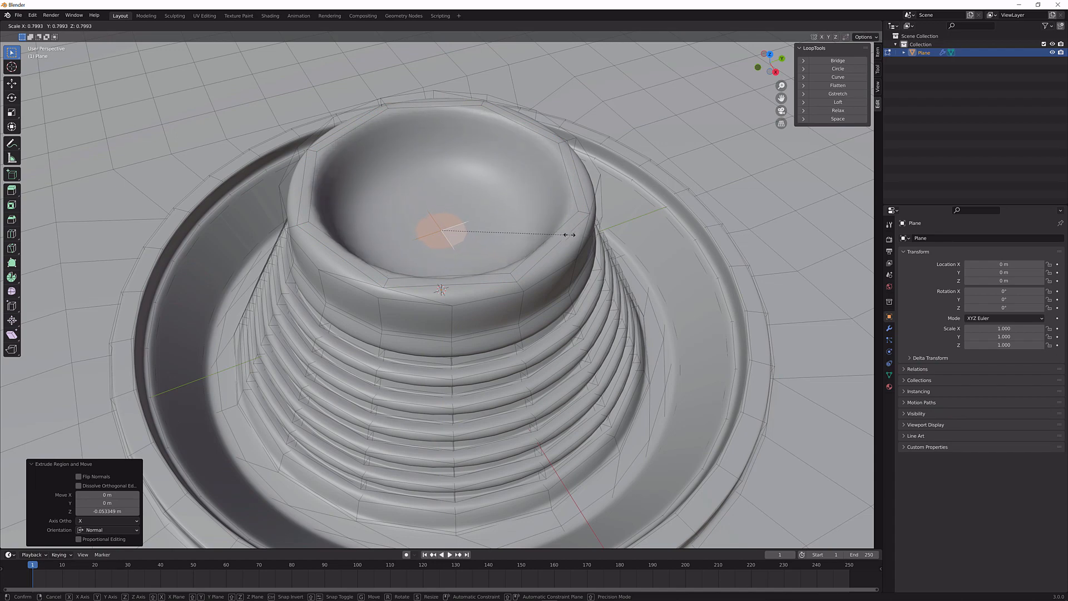
left_click(561, 234)
key("i")
left_click(608, 226)
Add a centred loop cut around the cavity's wall, bevel it towards the wall's edges, and check the smoothed shape
key("ctrl+r")
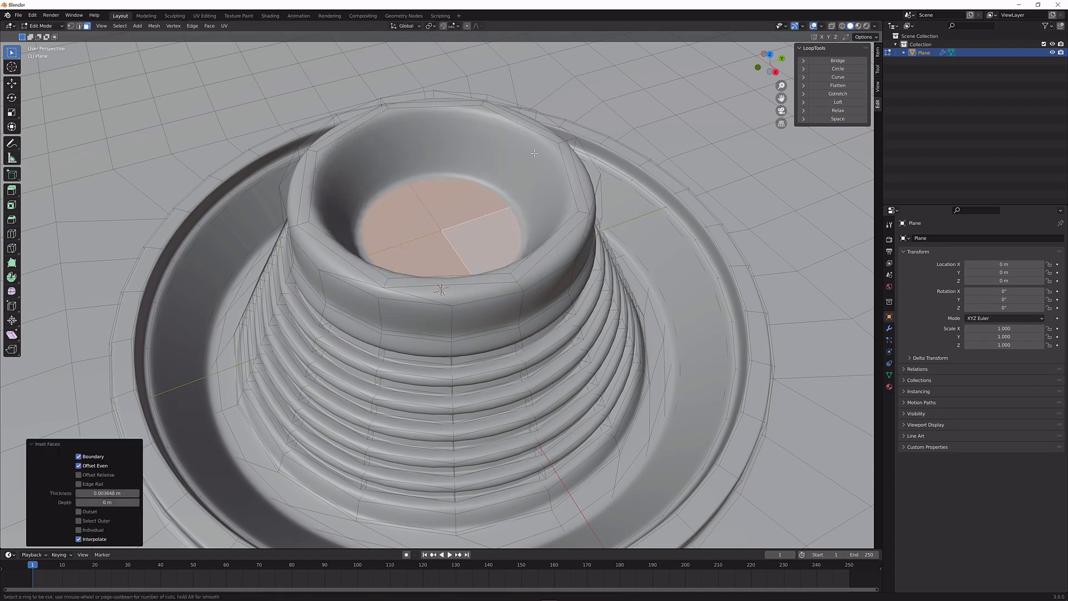
left_click(498, 132)
right_click(498, 131)
key("ctrl+b")
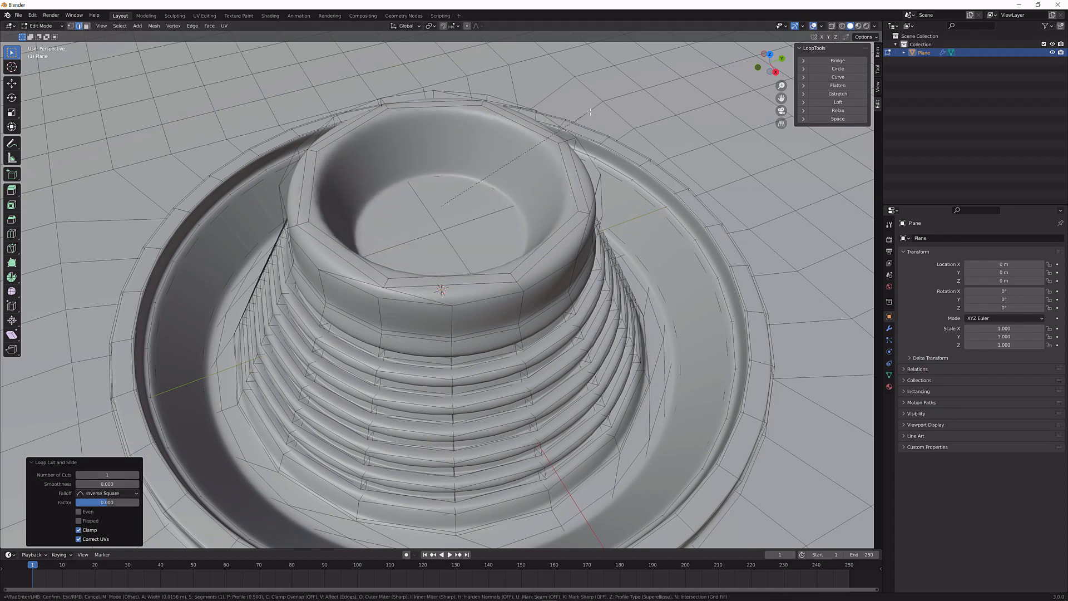
left_click(597, 107)
key("Tab")
scroll(557, 186, "down", 4)
middle_click_drag(556, 188, 505, 164)
scroll(492, 231, "up", 3)
Add a centred loop cut around the cap's outer wall, bevel it about 0.013 m, and check the smoothed shape
key("Tab")
key("ctrl+r")
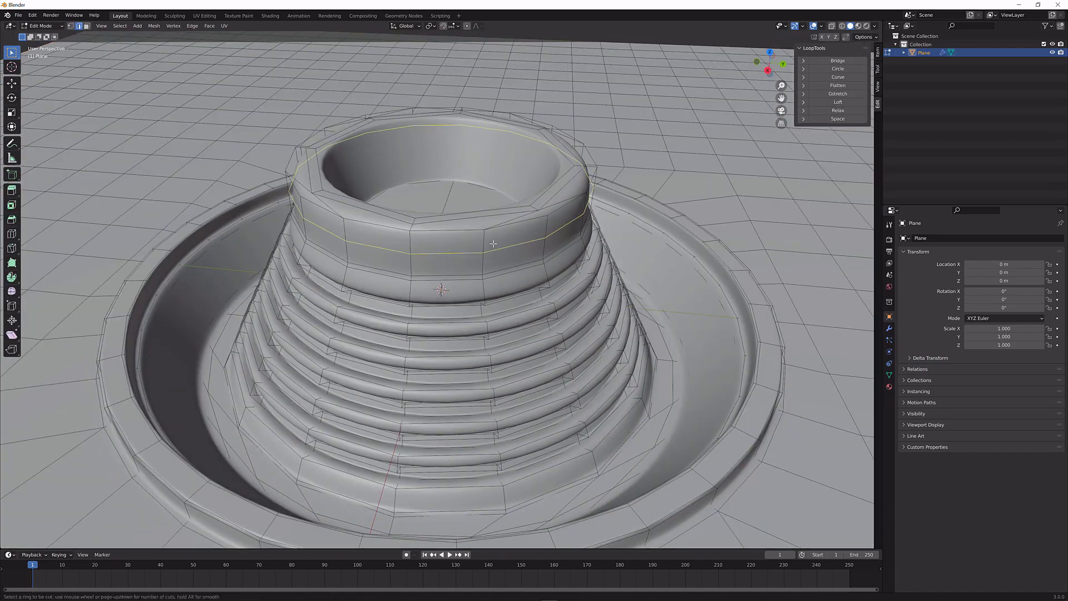
left_click(492, 243)
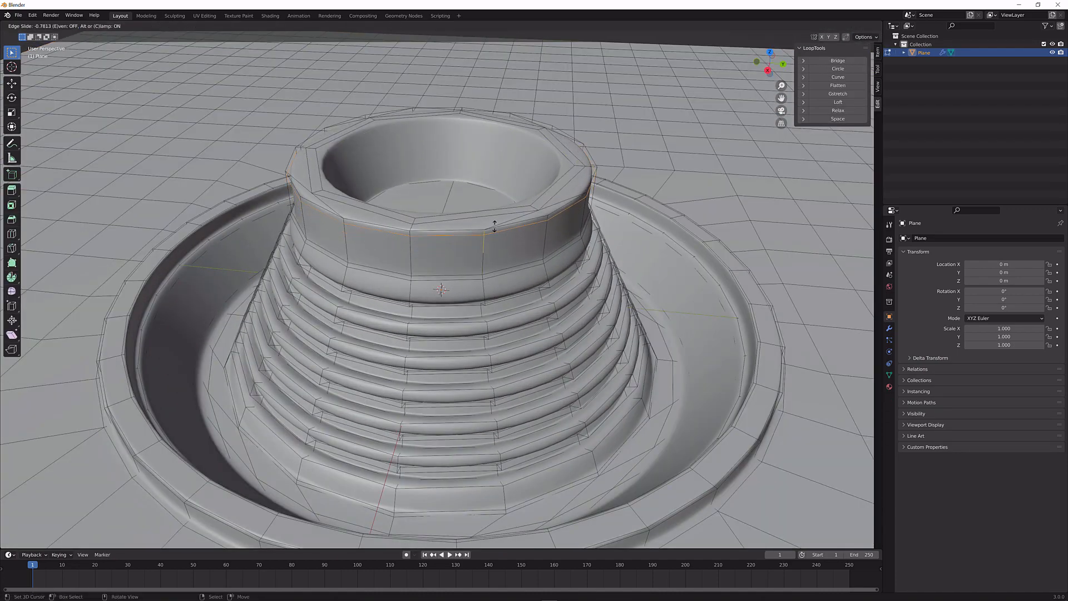
right_click(495, 225)
key("ctrl+b")
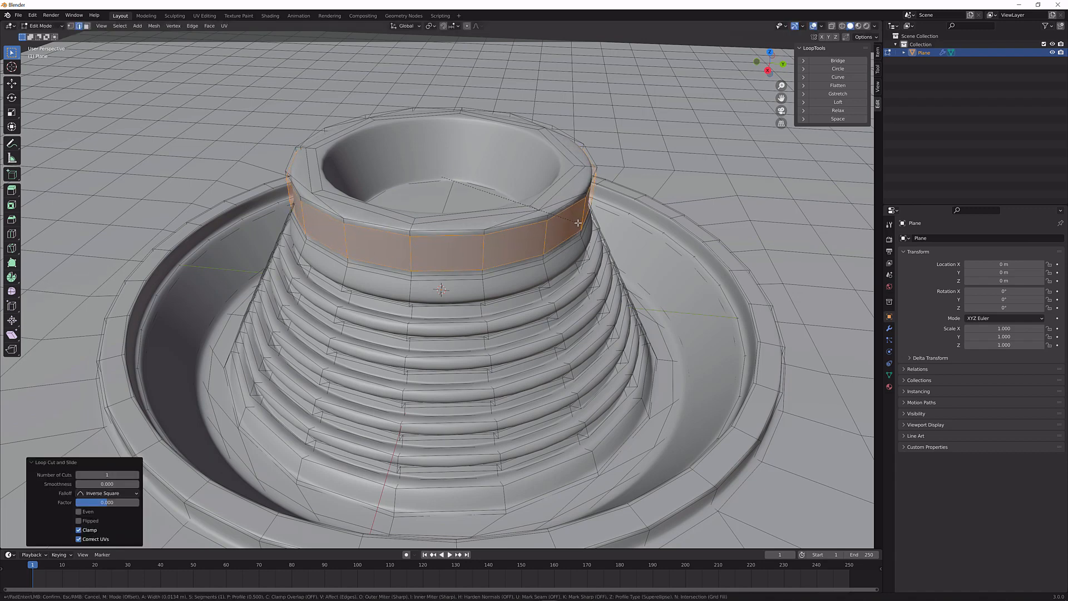
left_click(579, 222)
key("Tab")
scroll(578, 222, "down", 2)
mouse_move(578, 222)
middle_mouse_down()
mouse_move(583, 186)
mouse_move(544, 236)
mouse_move(596, 226)
middle_mouse_up()
scroll(563, 211, "down", 4)
scroll(522, 249, "up", 4)
Select the four faces of the cavity's floor, inset them, and extrude them down about 0.036 m as a central hole
key("Tab")
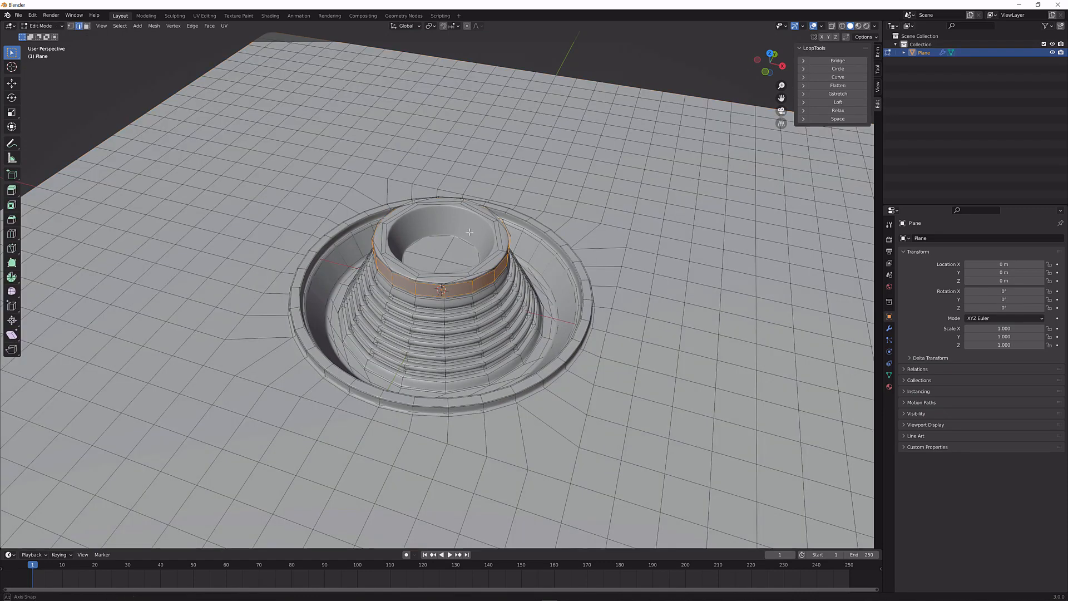
middle_click_drag(469, 231, 454, 266)
key("alt+a")
key("3")
left_click(451, 279, "shift")
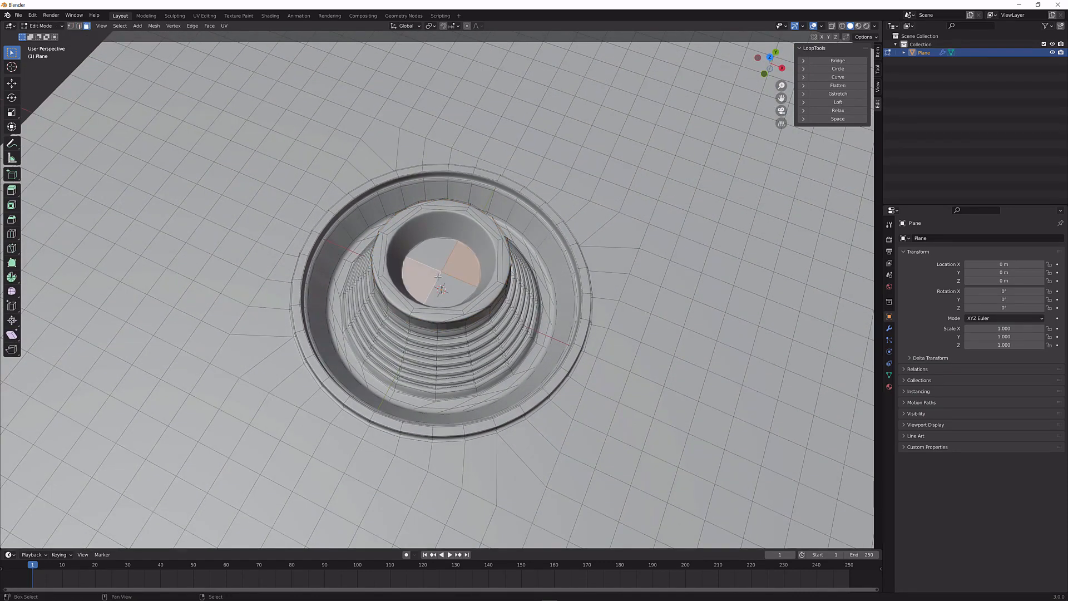
key("i")
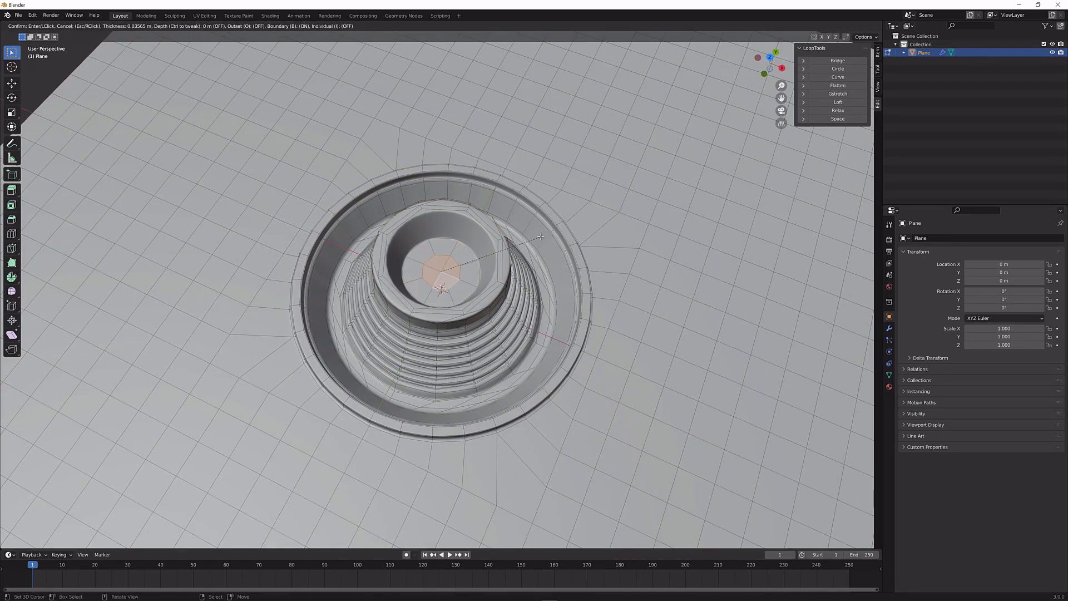
left_click(548, 239)
key("e")
left_click(545, 246)
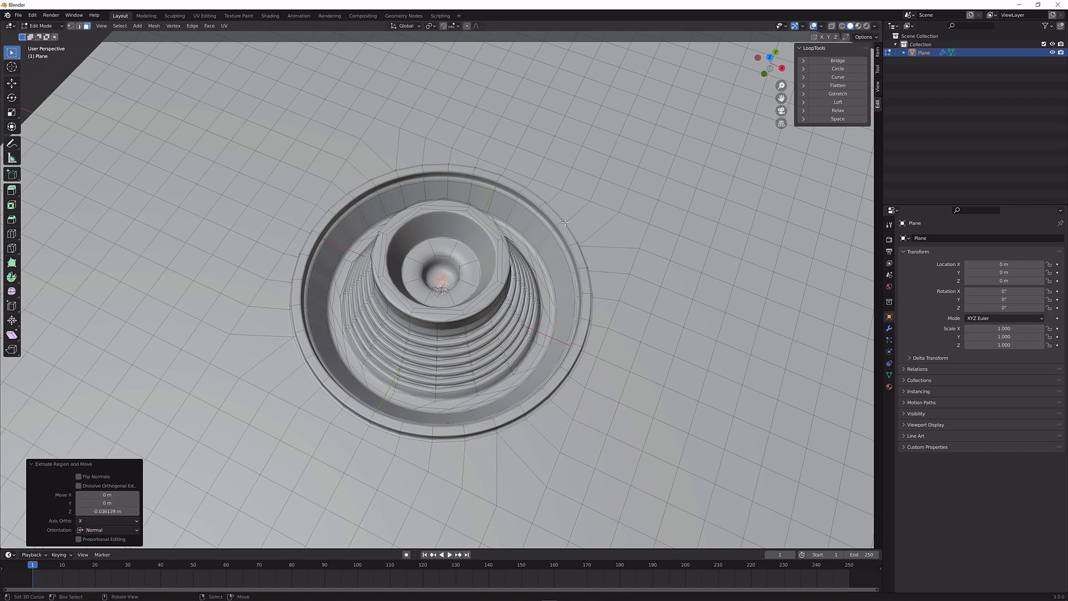
Inset the central hole's floor about 0.004 m and add a loop cut around the flat ring surrounding the hole
key("i")
left_click(557, 227)
key("ctrl+r")
left_click(457, 249)
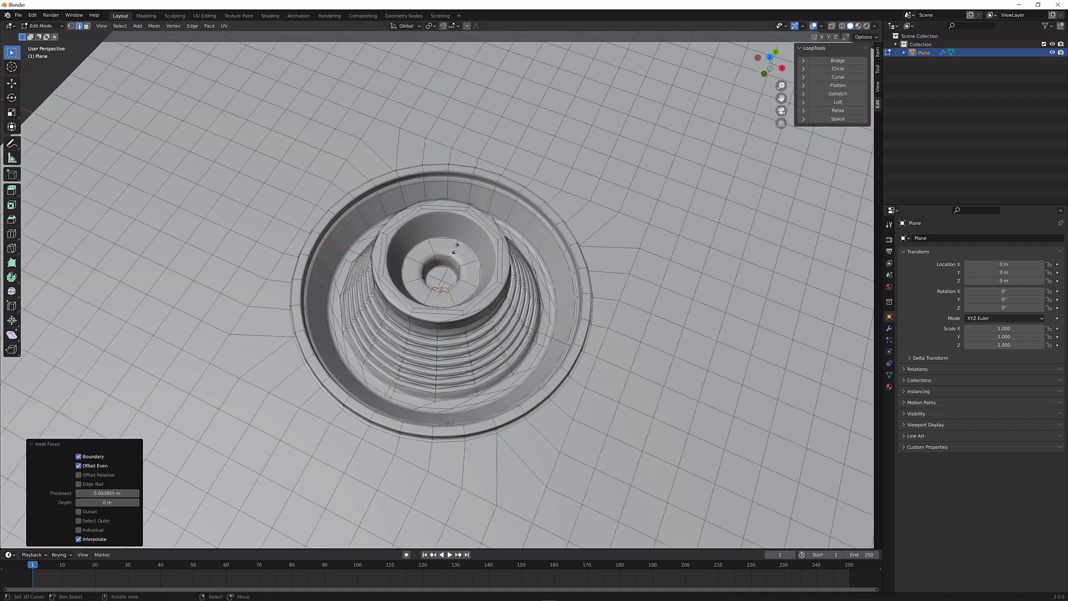
left_click(457, 249)
left_click(452, 257)
key("Tab")
scroll(464, 260, "down", 2)
middle_click_drag(464, 260, 497, 239)
scroll(475, 238, "down", 3)
scroll(497, 239, "up", 1)
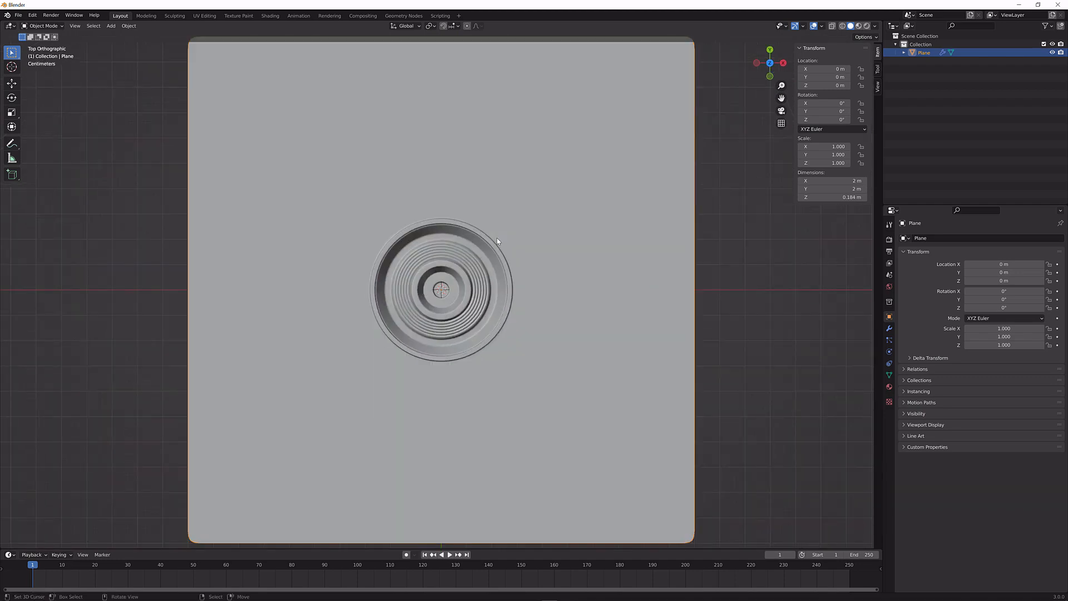
In wireframe top view, select and delete all faces on the positive Y half of the mesh
key("Tab")
left_click(843, 26)
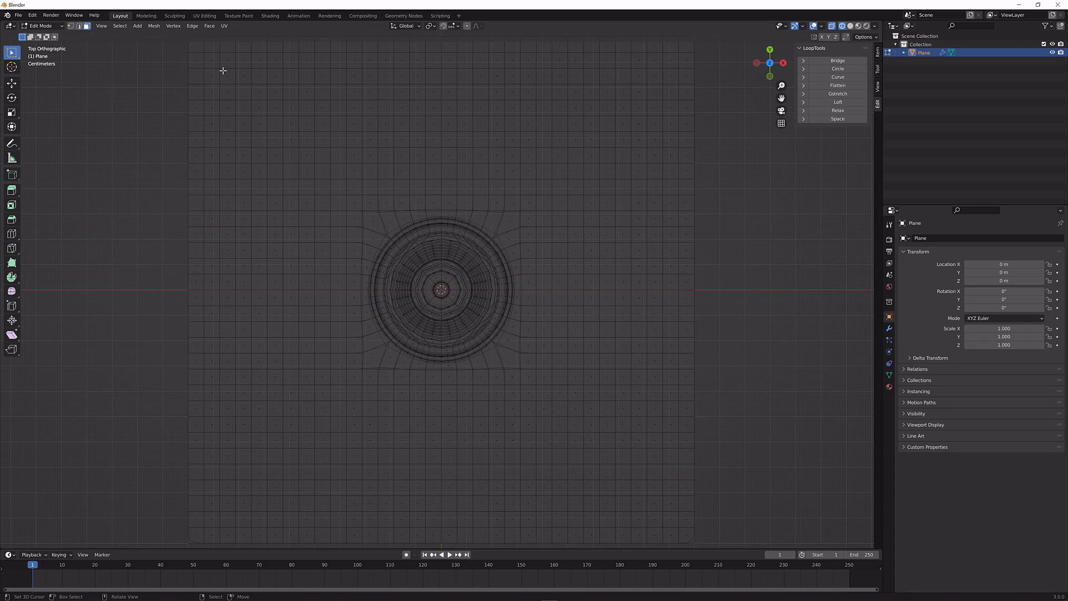
middle_click_drag(223, 71, 215, 102, "shift")
left_click_drag(148, 55, 744, 324)
scroll(390, 283, "up", 7)
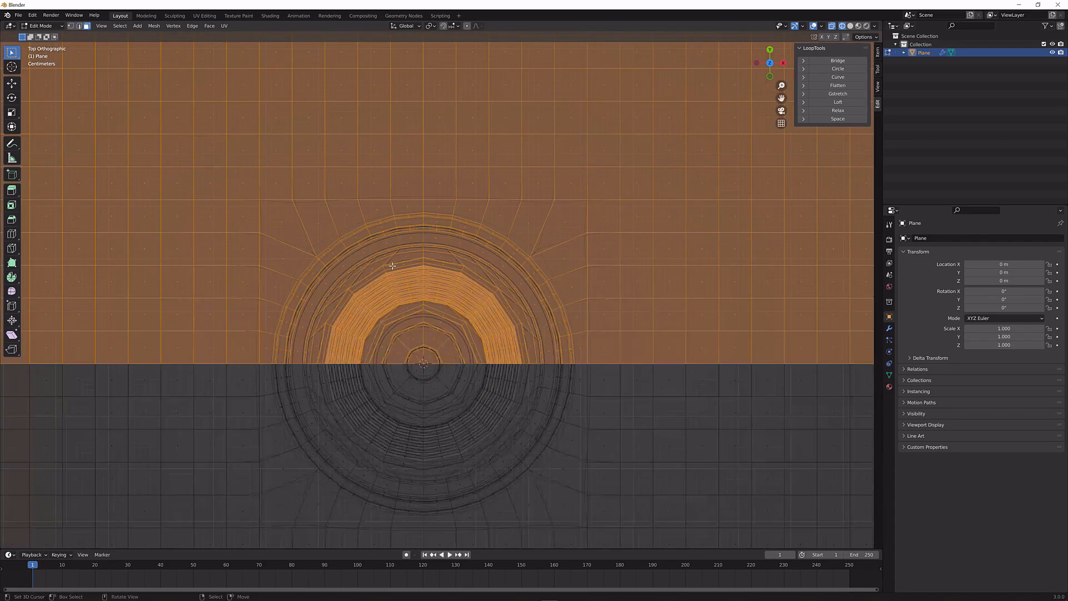
middle_click_drag(397, 282, 508, 82, "shift")
key("x")
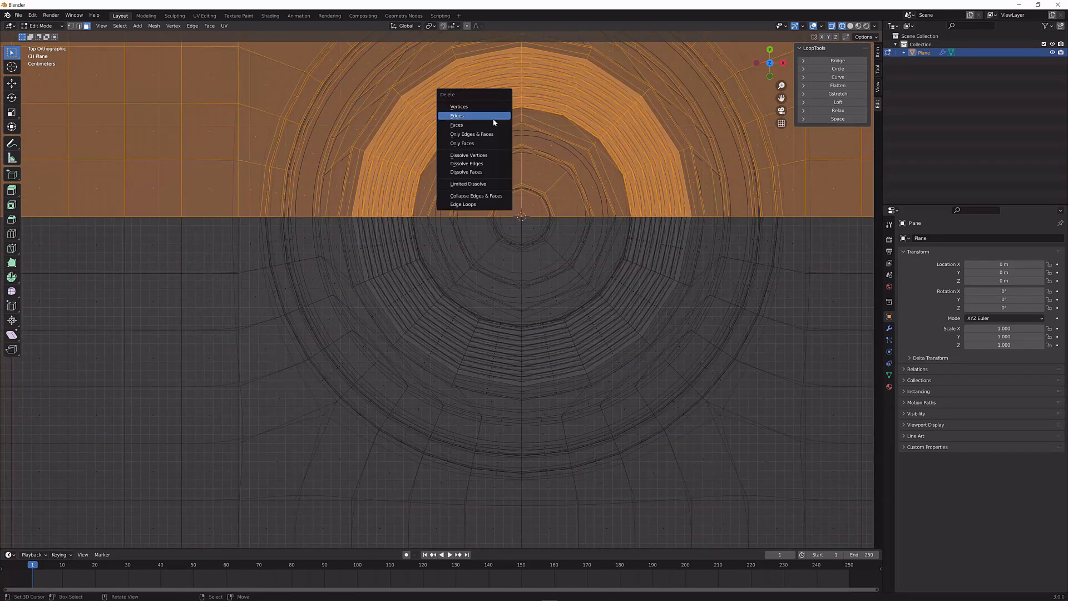
left_click(494, 123)
Select and delete the remaining faces on the negative X side of the mesh
scroll(424, 148, "down", 5)
left_click_drag(281, 141, 485, 419)
scroll(485, 334, "up", 5)
key("x")
left_click(486, 218)
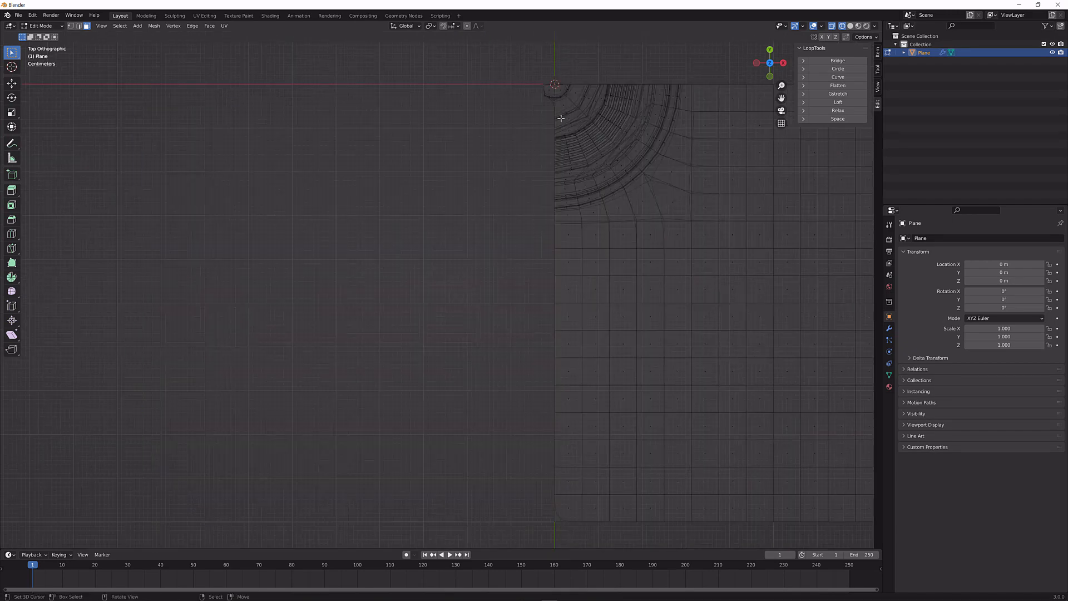
Delete the leftover faces protruding past the Y axis at the mesh's centre, and return to solid shading
scroll(579, 143, "up", 1)
middle_click_drag(578, 111, 511, 279, "shift")
scroll(479, 284, "up", 4)
middle_click_drag(406, 293, 245, 457, "shift")
scroll(353, 331, "up", 4)
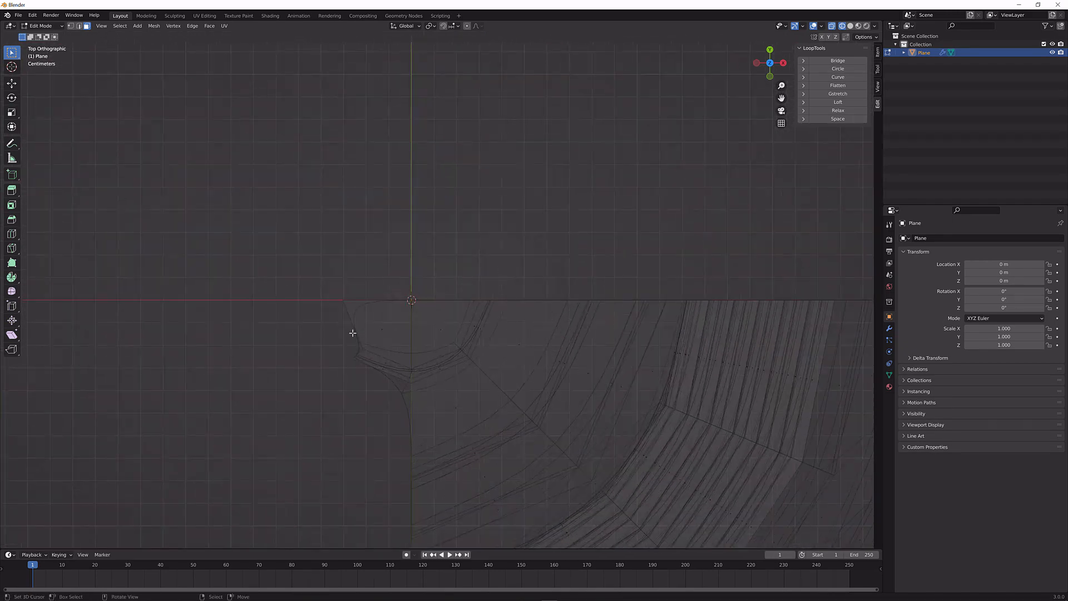
left_click_drag(327, 281, 402, 436)
key("x")
left_click(405, 432)
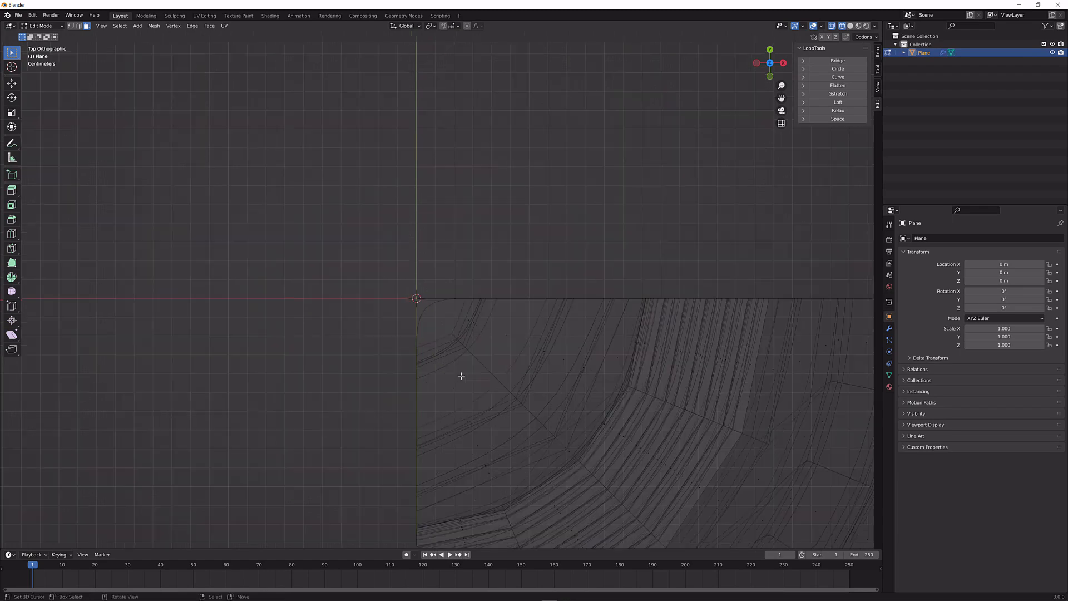
middle_click_drag(460, 375, 425, 328)
scroll(425, 328, "down", 4)
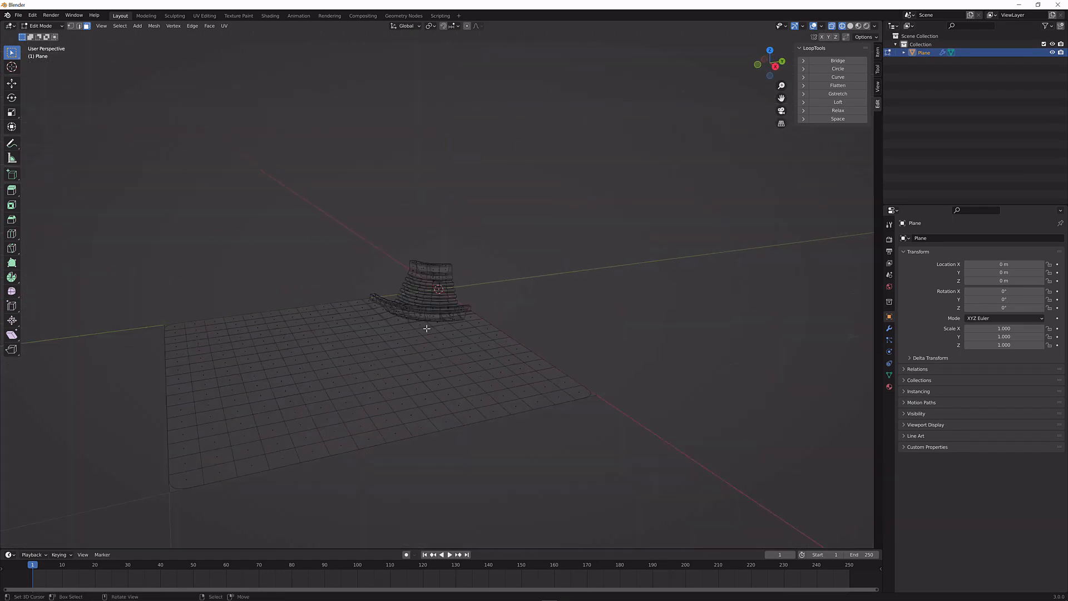
left_click(851, 26)
mouse_move(505, 158)
middle_mouse_down()
mouse_move(522, 178)
mouse_move(525, 210)
mouse_move(592, 238)
mouse_move(591, 186)
mouse_move(538, 224)
middle_mouse_up()
Add a Mirror modifier to the plane in Object Mode and move it above the Subdivision modifier
key("Tab")
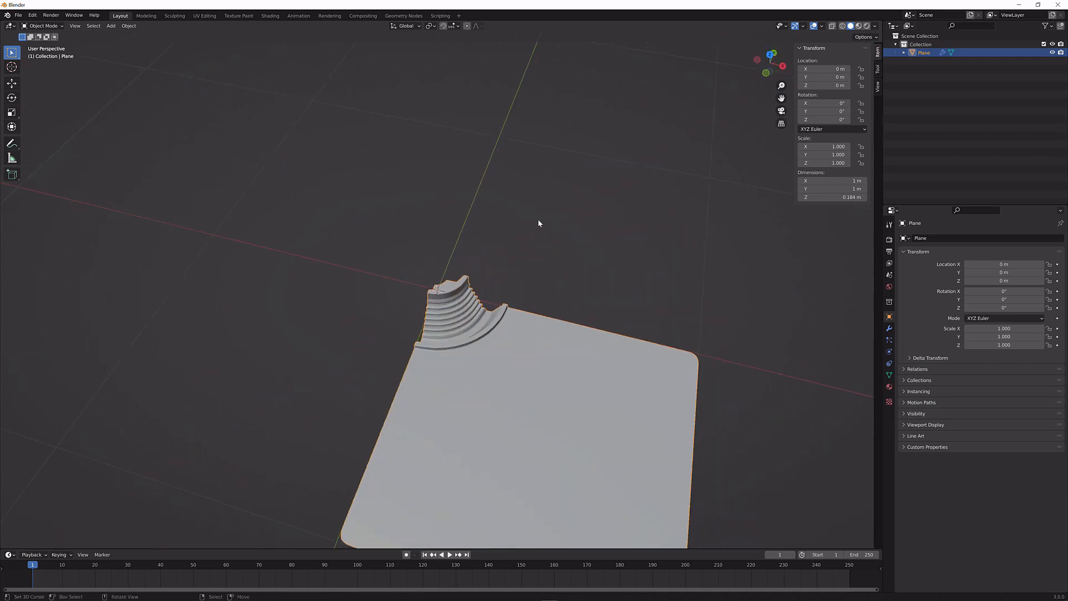
left_click(889, 328)
left_click(925, 239)
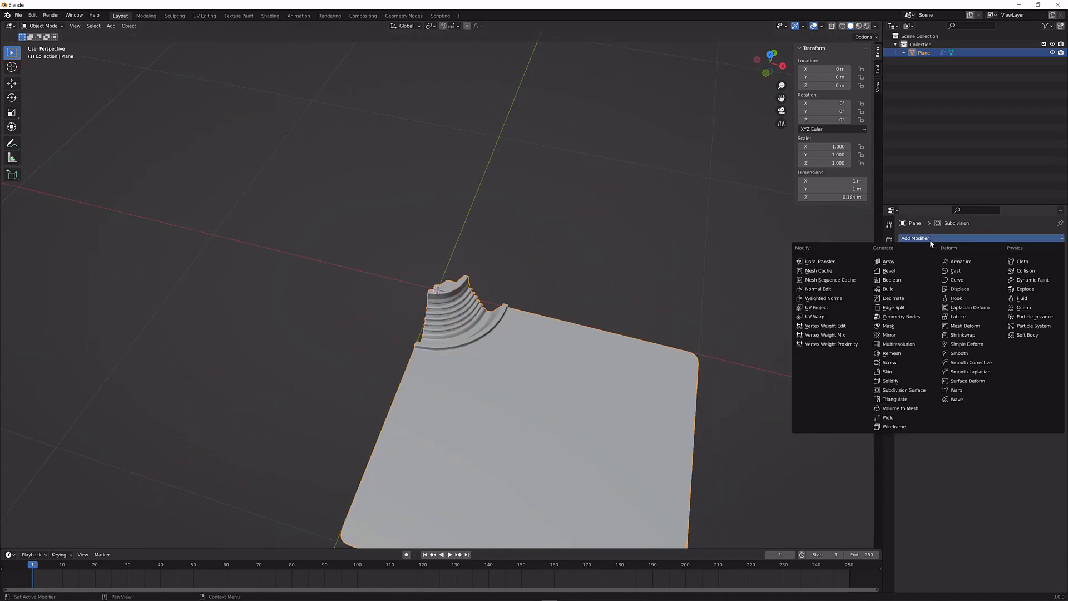
left_click(890, 335)
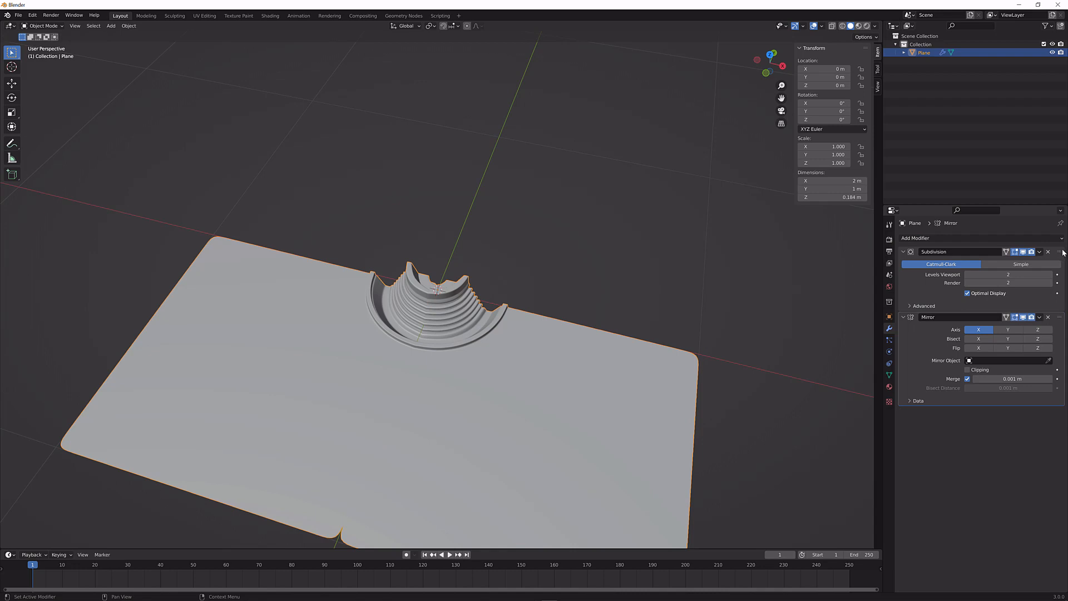
left_click_drag(1064, 252, 1046, 315)
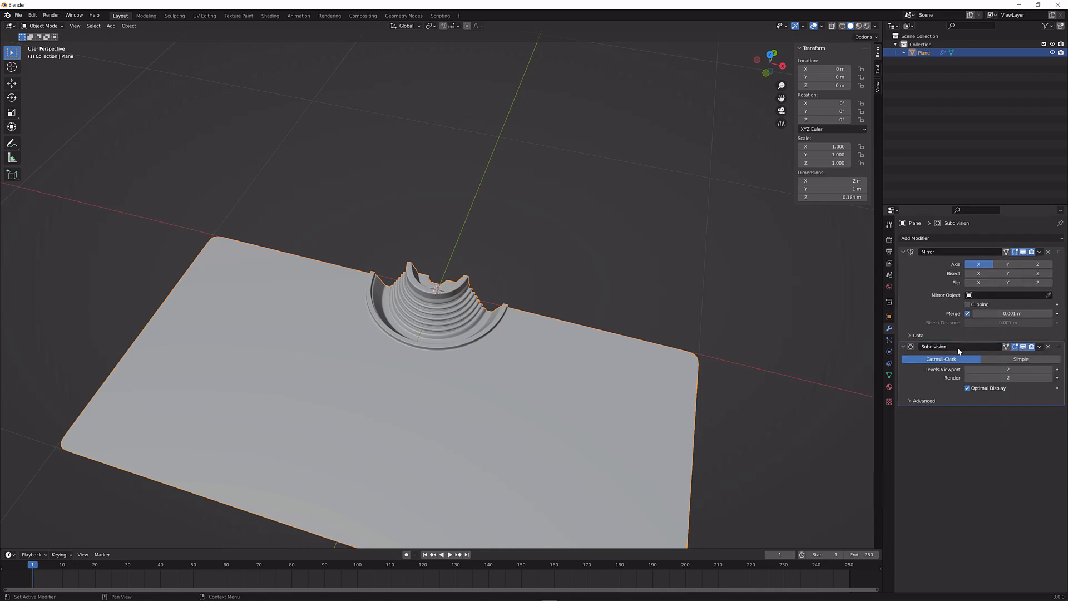
Enable the Y axis as well in the Mirror modifier and inspect the completed circular detail
middle_click_drag(654, 388, 674, 379)
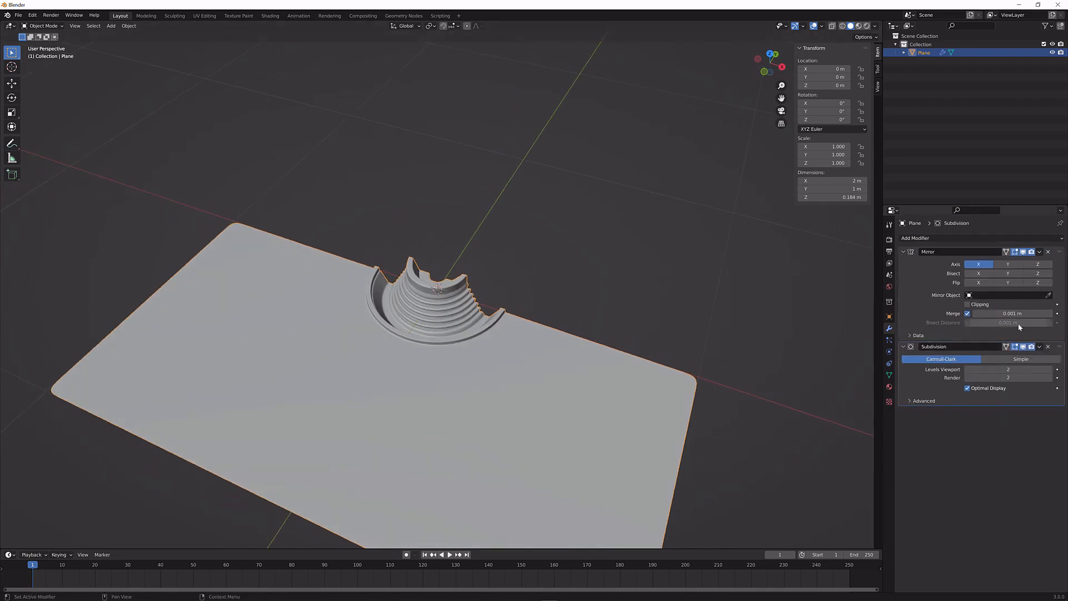
left_click(1008, 265)
middle_click_drag(857, 342, 786, 363)
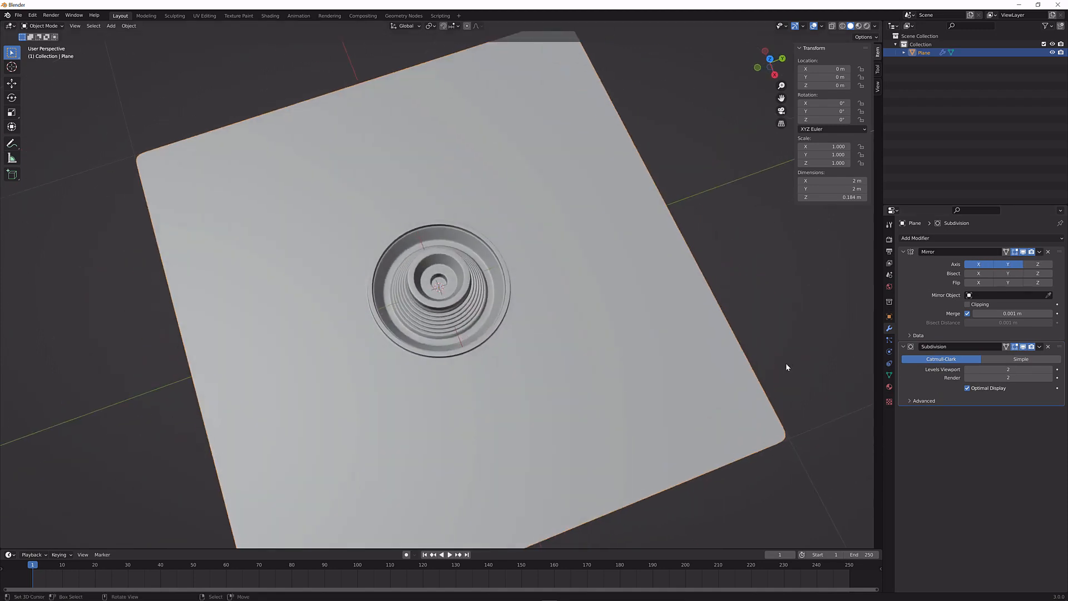
scroll(689, 353, "up", 3)
scroll(592, 322, "down", 2)
middle_click_drag(593, 322, 600, 297)
In Edit Mode, select two rows of seven faces along the plane's front edge, starting at the mirror seam
key("Tab")
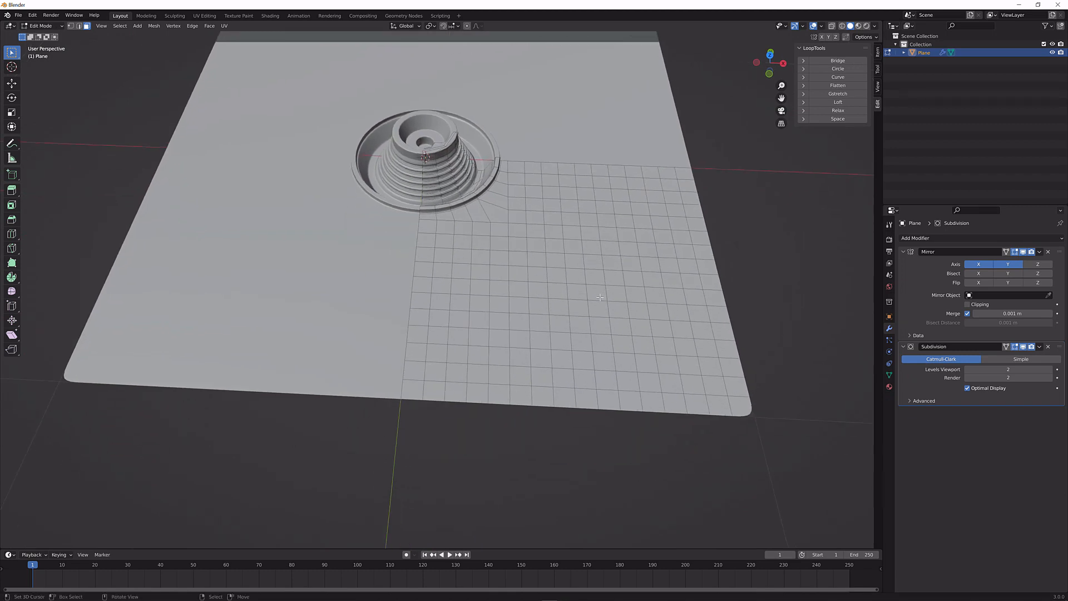
left_click(419, 371)
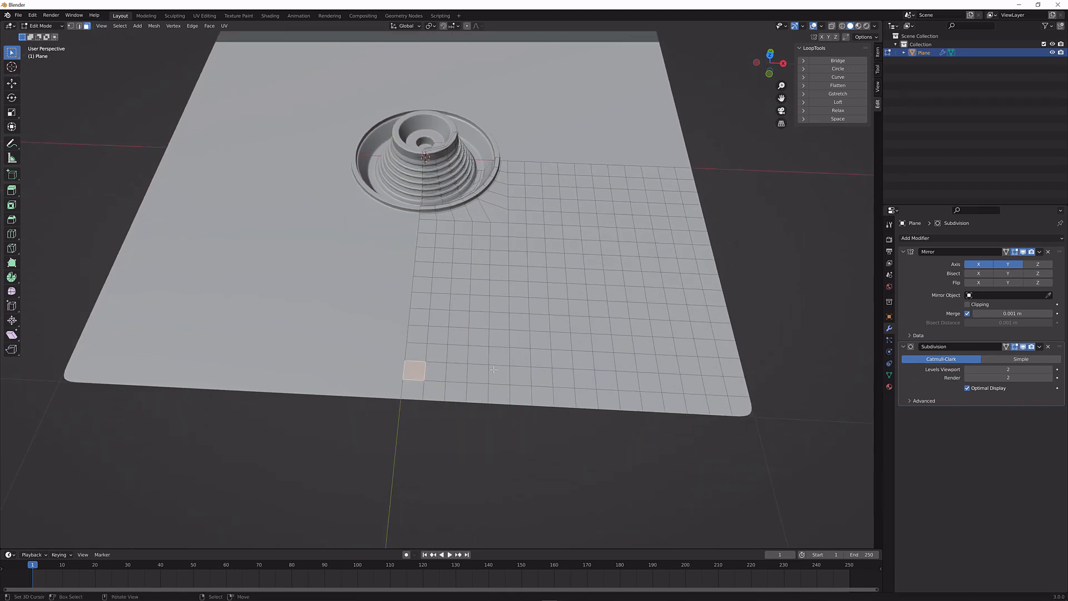
left_click(539, 374, "ctrl")
left_click(413, 390, "ctrl")
middle_click_drag(595, 312, 529, 328)
scroll(599, 289, "up", 3)
Try a regular inset on the selected faces, then inset them about 0.011 m with Boundary turned off
key("i")
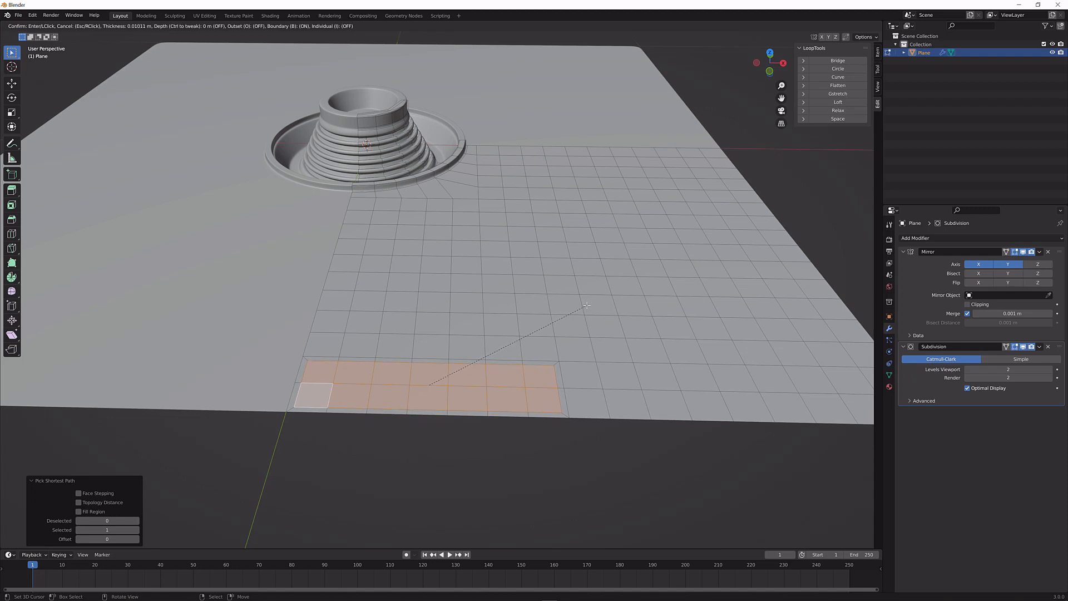
left_click(572, 328)
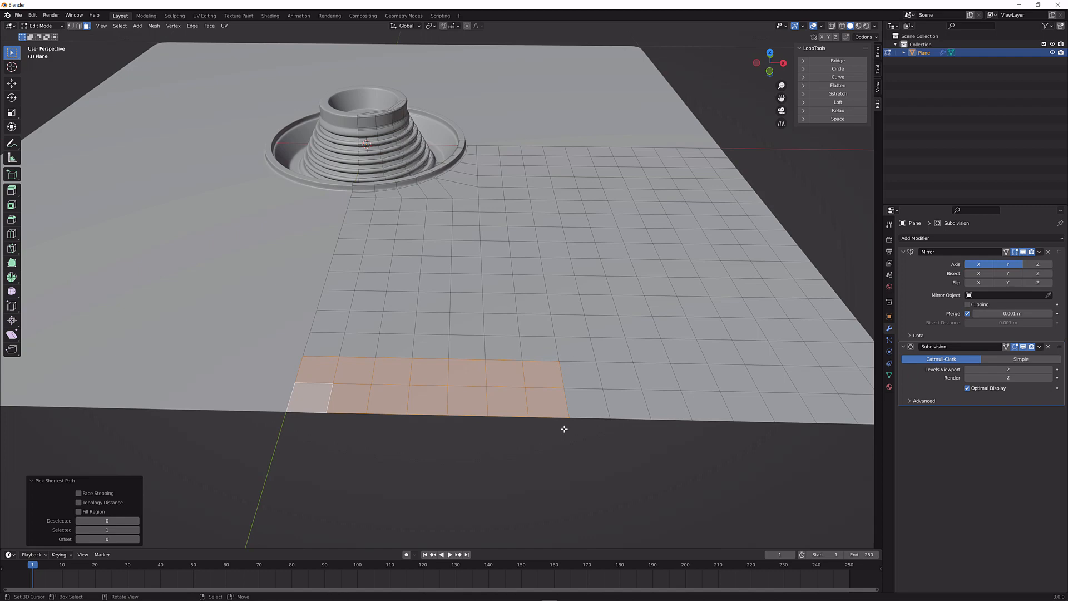
key("i")
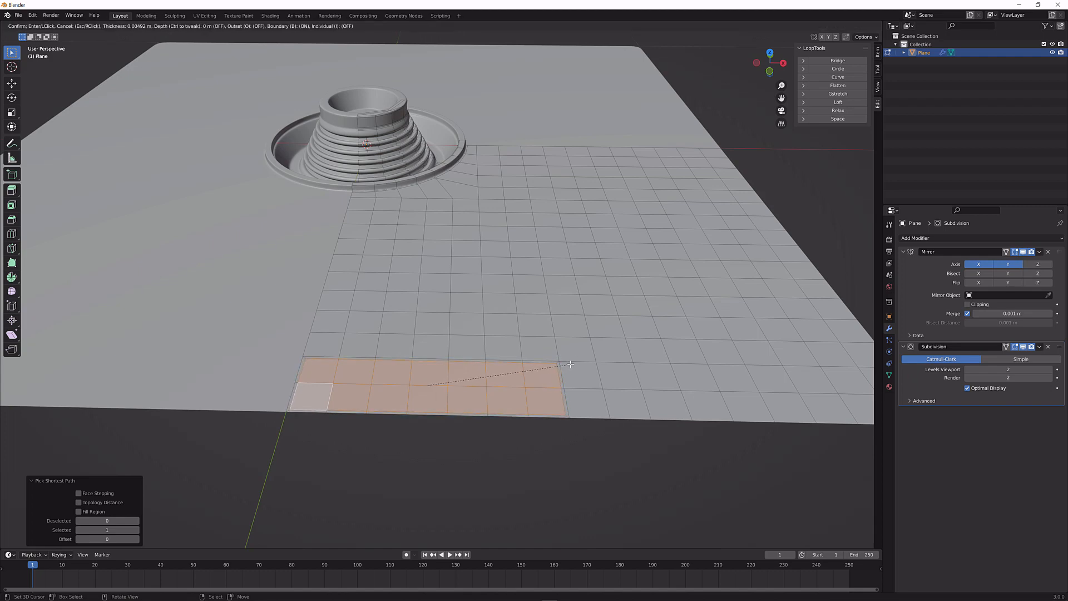
key("b")
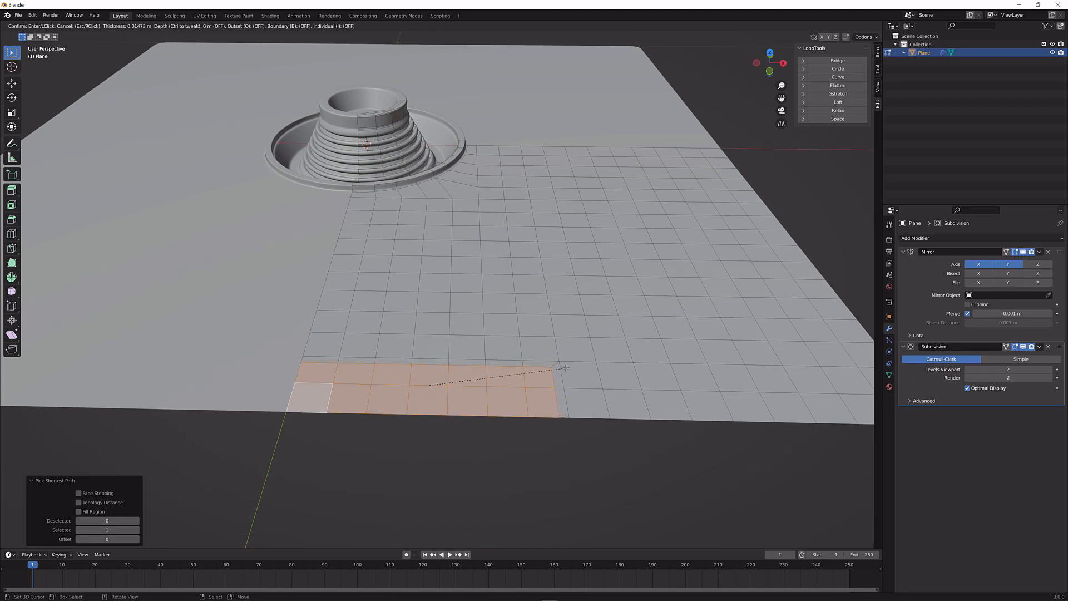
left_click(567, 368)
Try extruding the inset faces down about 0.049 m as a recess, and undo the extrusion and the inset
middle_click_drag(566, 368, 500, 358)
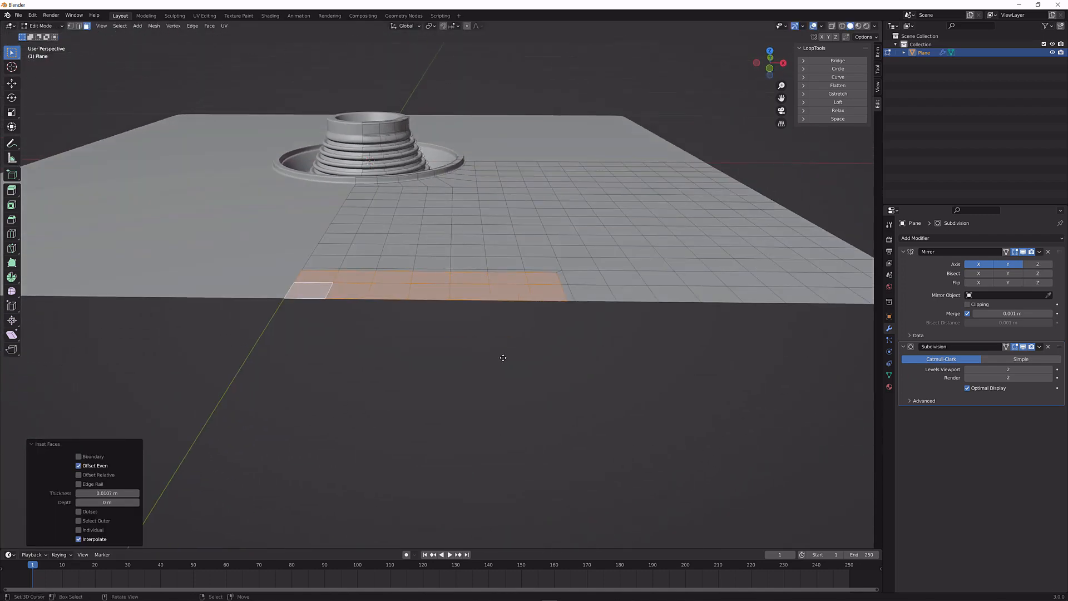
key("e")
left_click(521, 367)
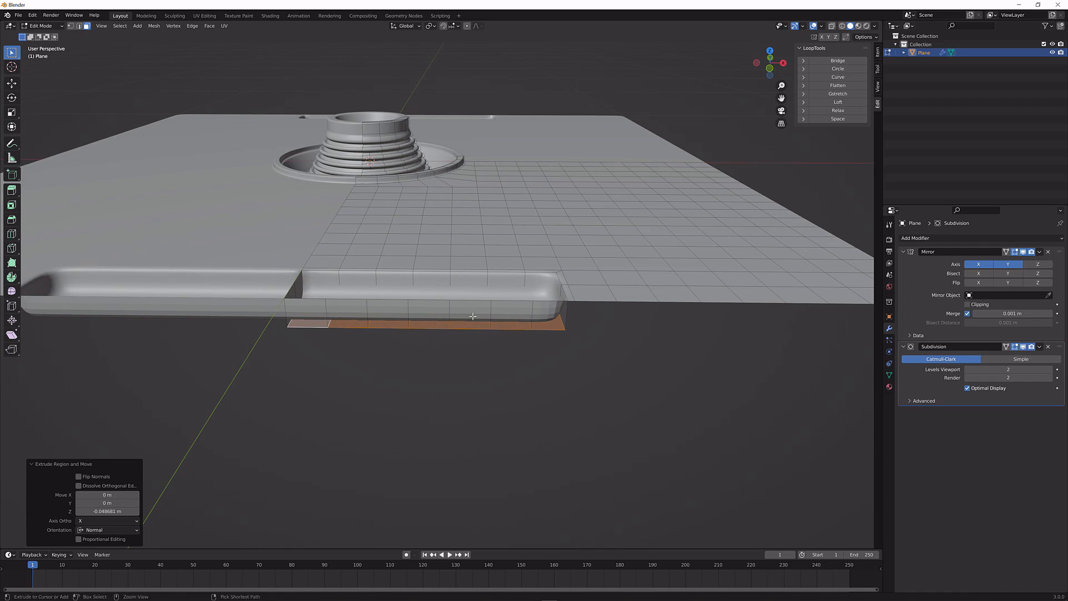
key("ctrl+z")
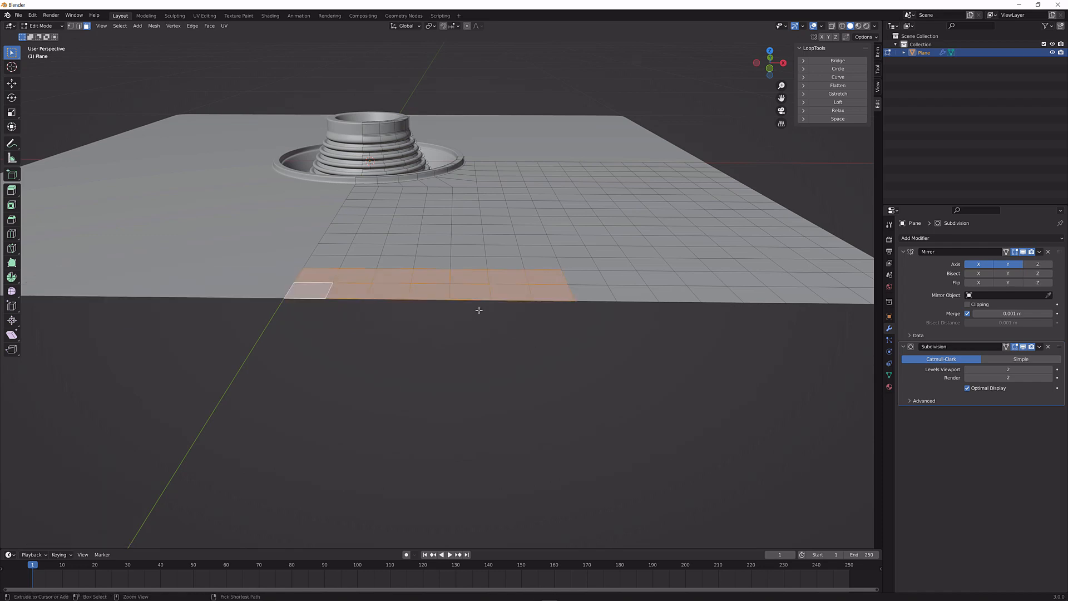
Extend the selection at the plane's front edge to three rows of faces and widen it by additional columns away from the mirror seam
key("ctrl+z")
middle_click_drag(479, 310, 483, 337)
left_click(348, 434, "ctrl")
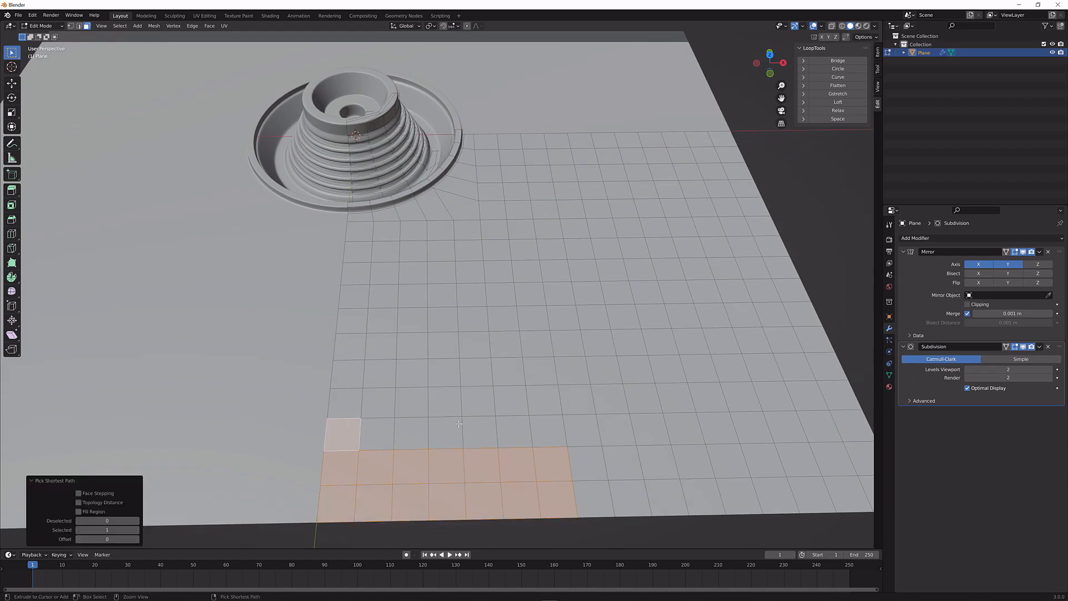
left_click(545, 429, "ctrl")
middle_click_drag(545, 429, 520, 402)
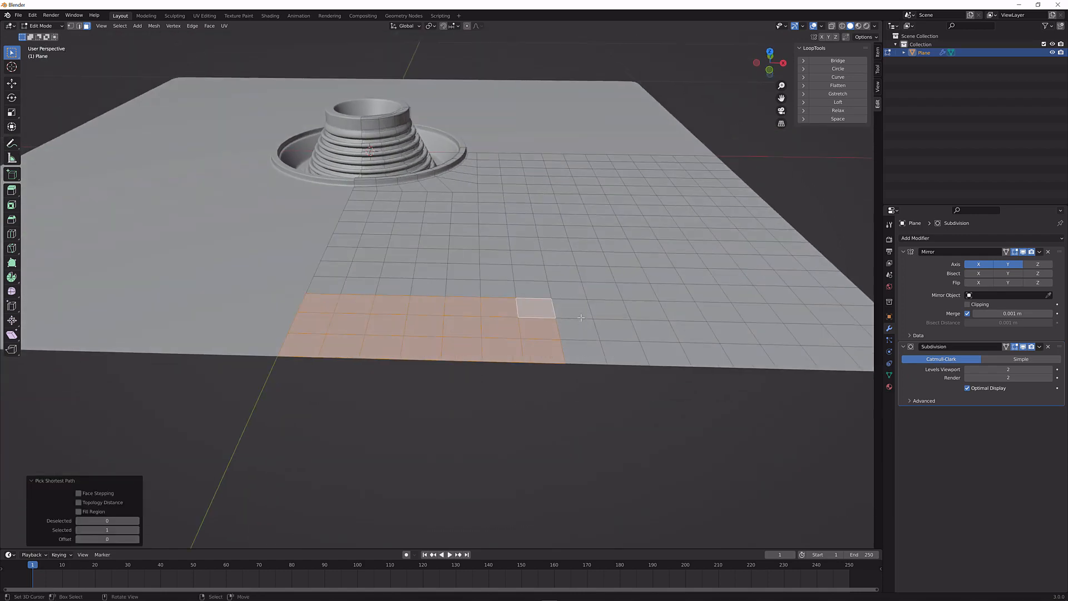
left_click(581, 311, "ctrl")
key("ctrl+z")
middle_click_drag(587, 347, 551, 413)
key("ctrl+shift+z")
left_click(528, 431, "ctrl")
left_click(549, 393, "ctrl")
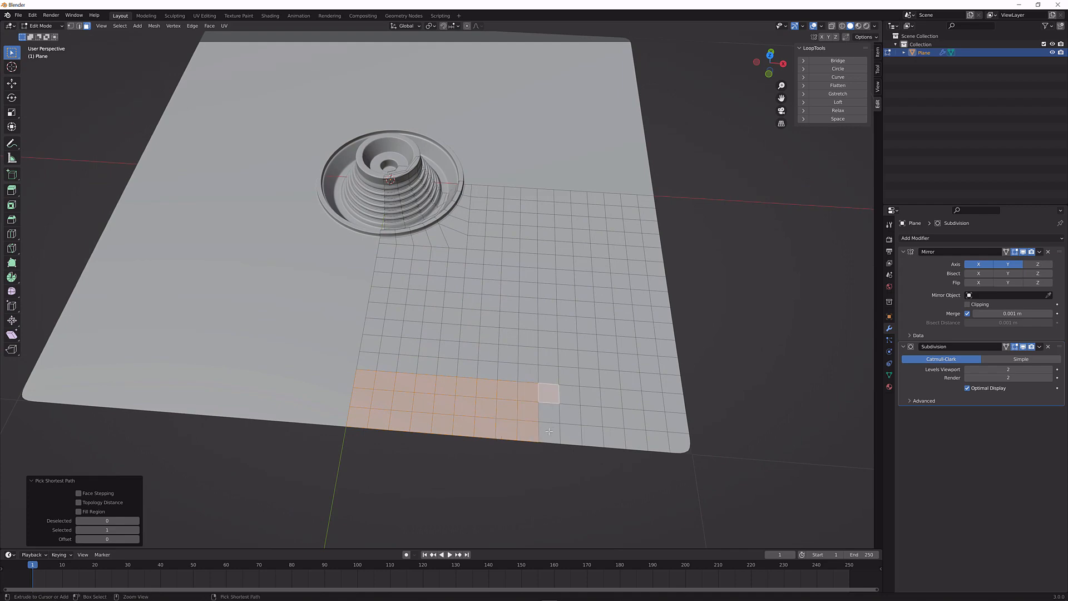
left_click(549, 432, "ctrl")
middle_click_drag(520, 414, 520, 389)
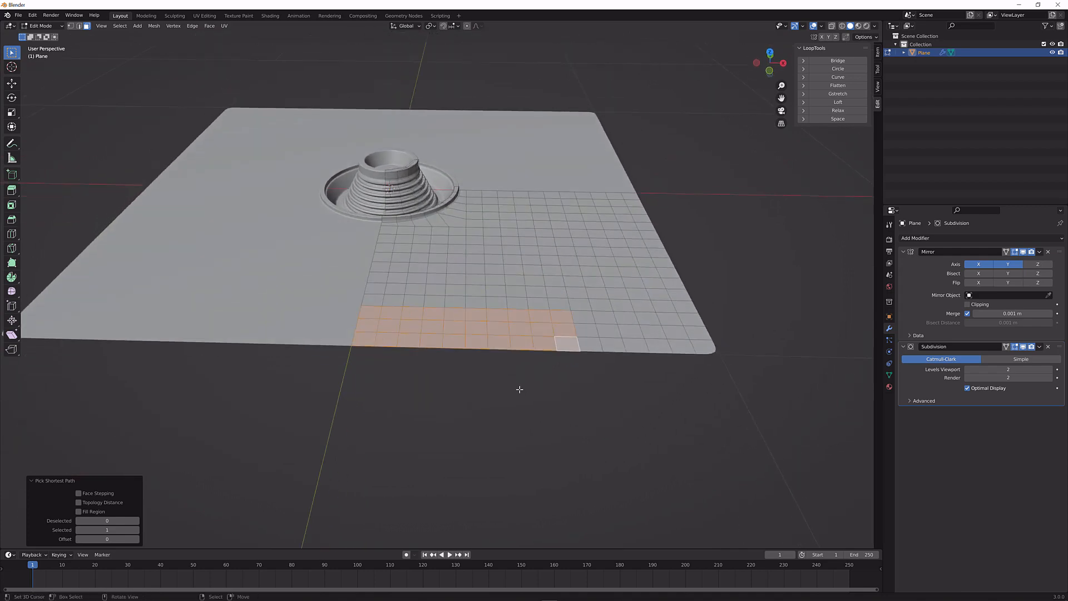
scroll(612, 359, "up", 2)
Inset the selected front faces about 0.011 m, inset again at 0 m thickness, and move them down about 0.059 m along Z
key("i")
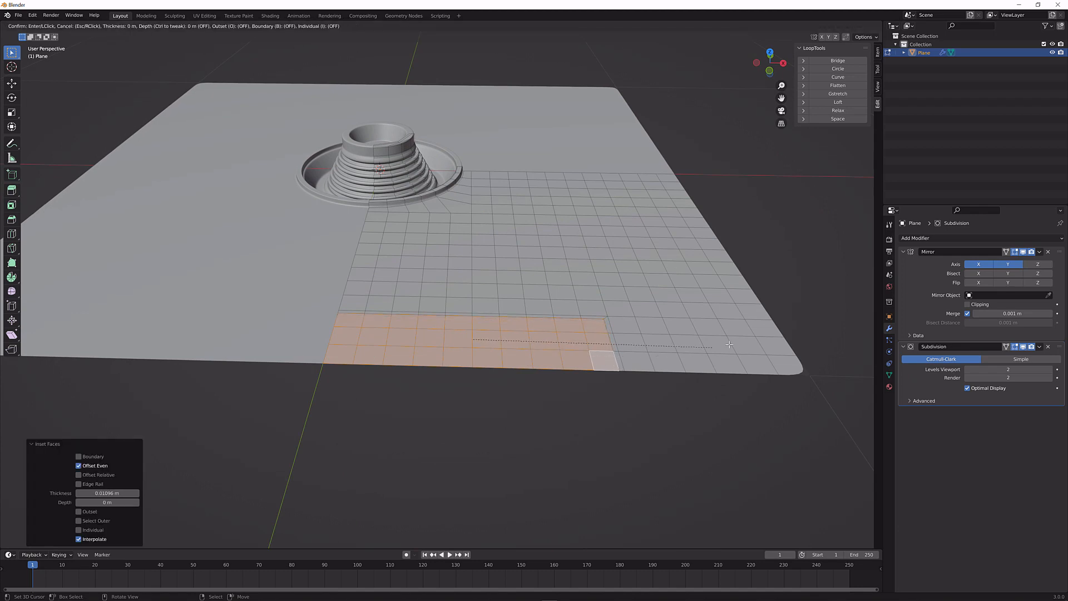
left_click(799, 334)
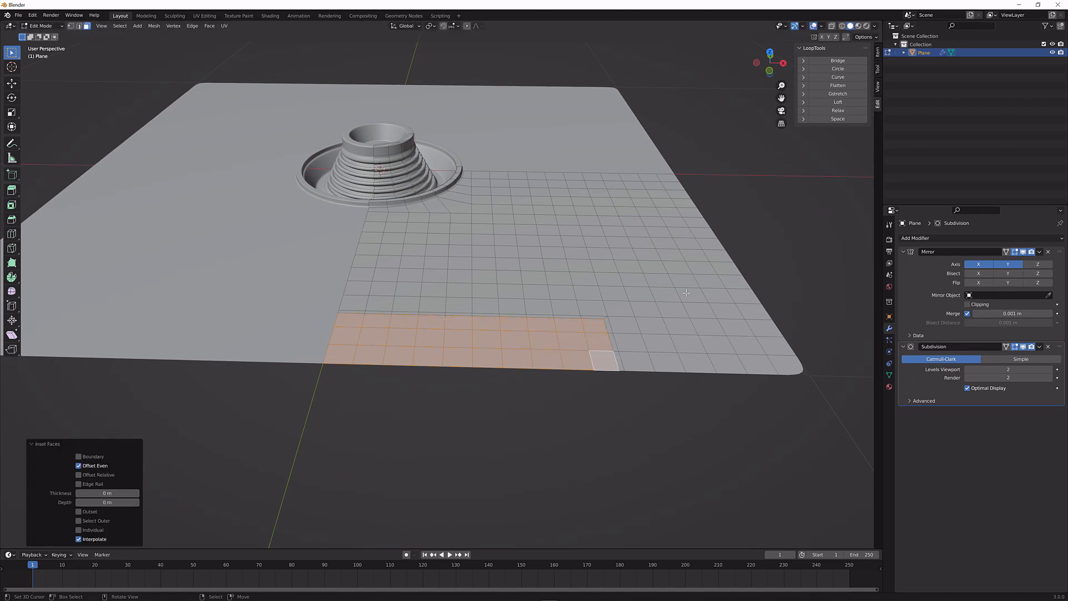
key("g")
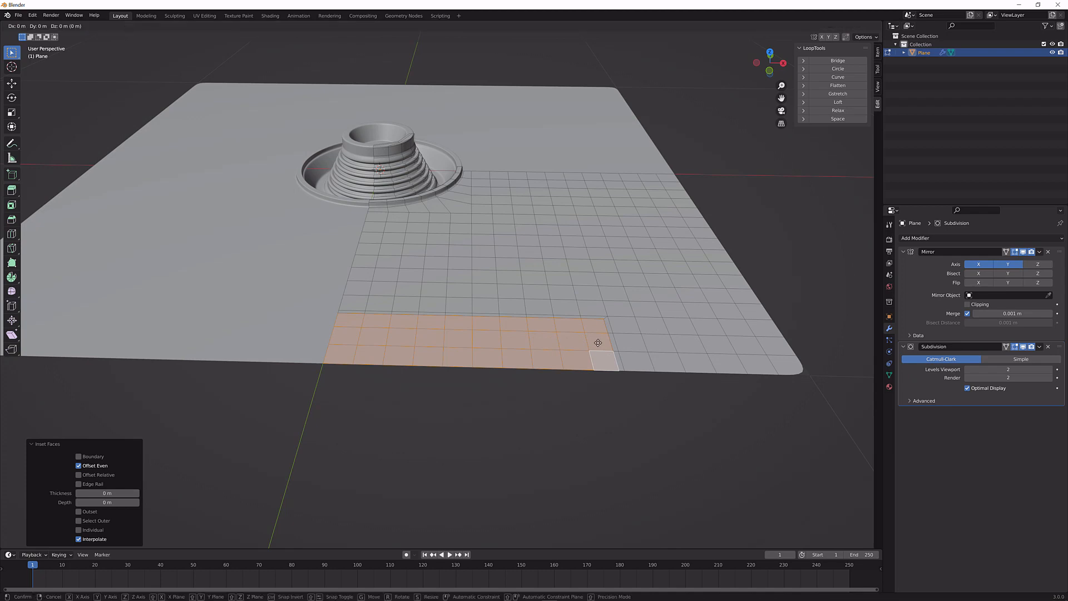
key("z")
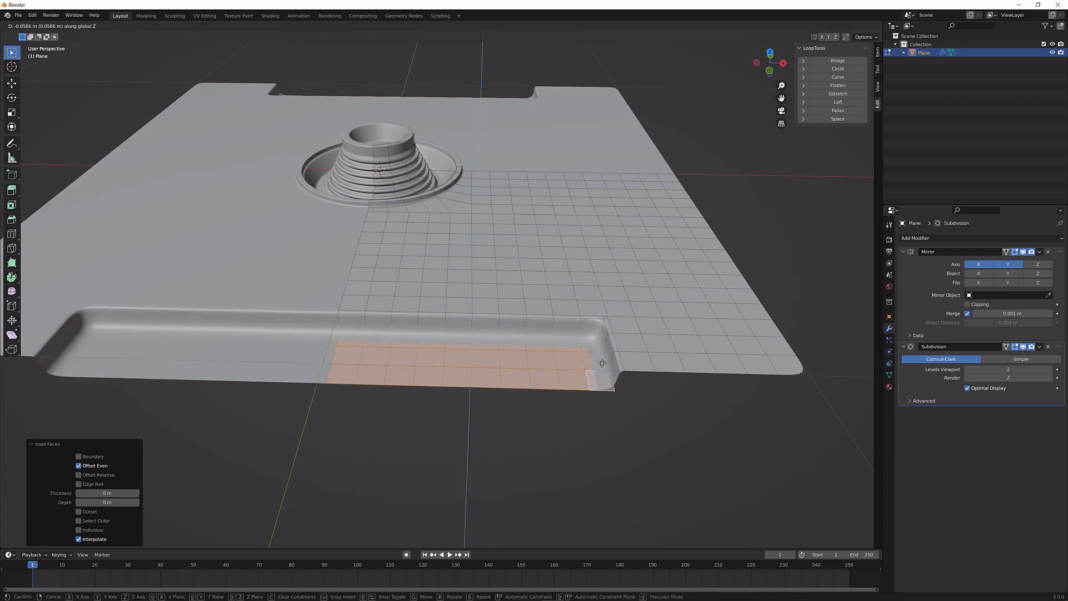
left_click(582, 370)
Inset the recess floor about 0.005 m, then inset it again about 0.04 m
middle_click_drag(583, 370, 310, 284)
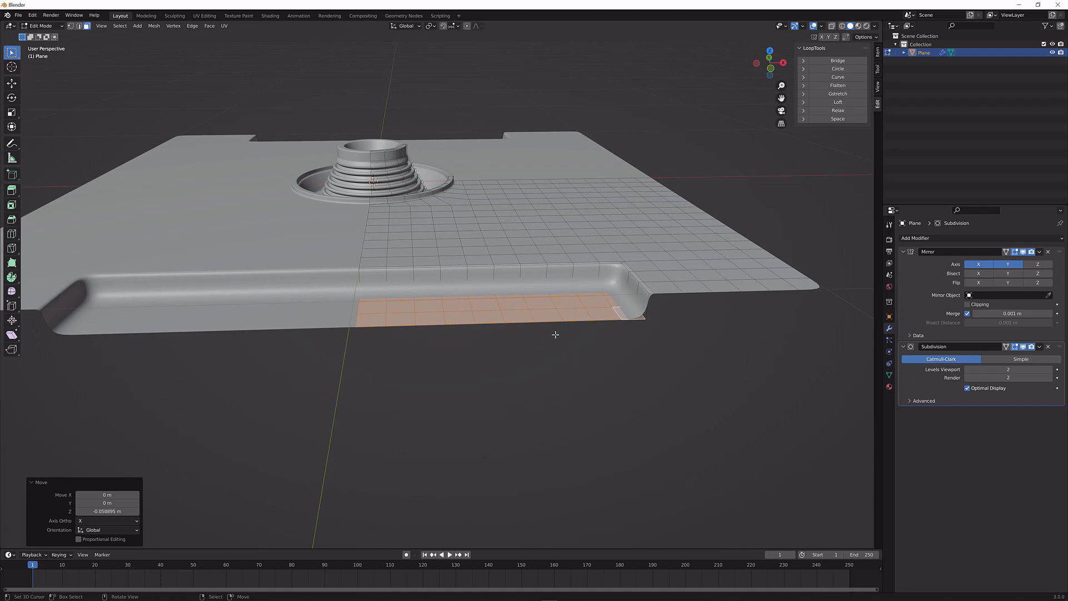
scroll(569, 321, "up", 4)
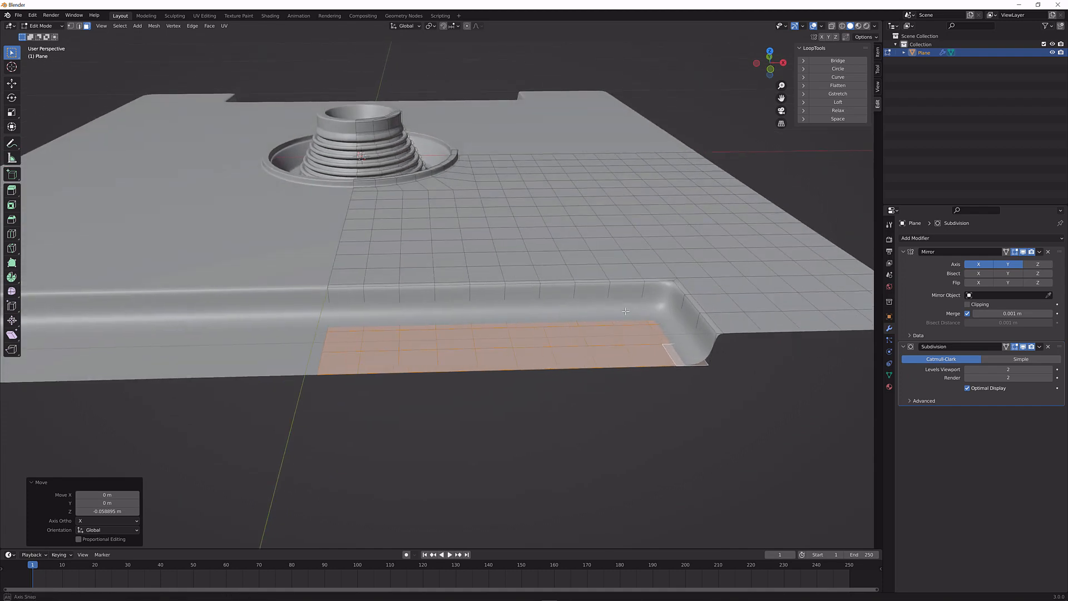
key("i")
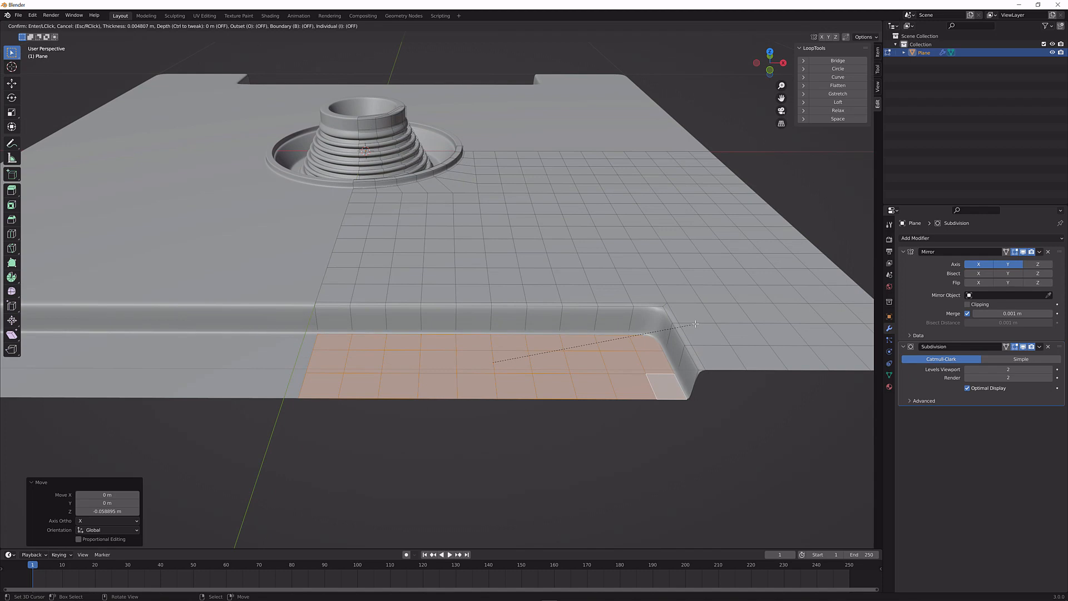
left_click(696, 324)
key("i")
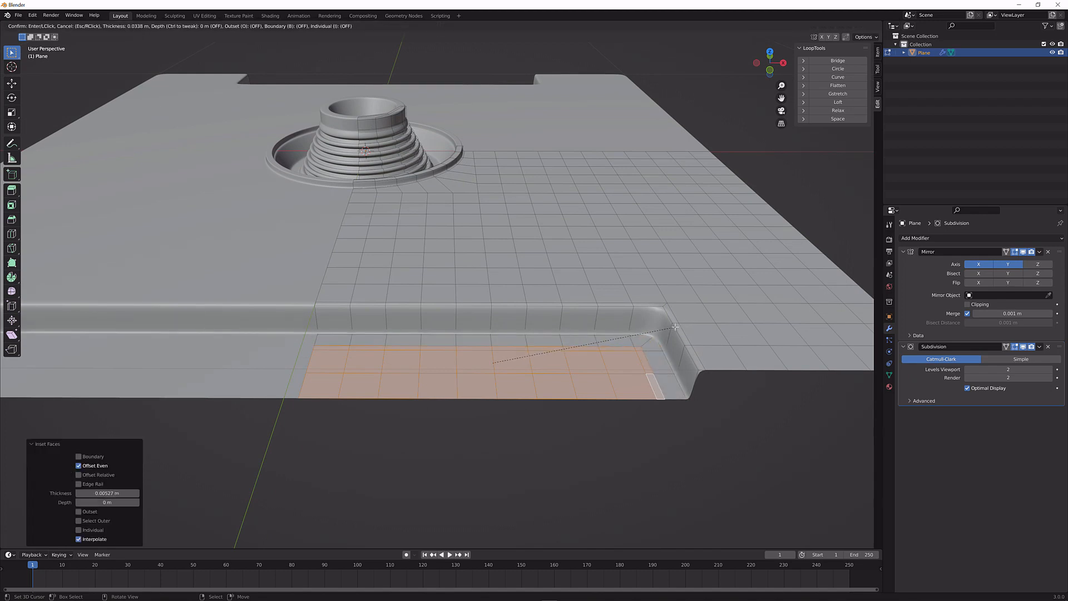
left_click(671, 328)
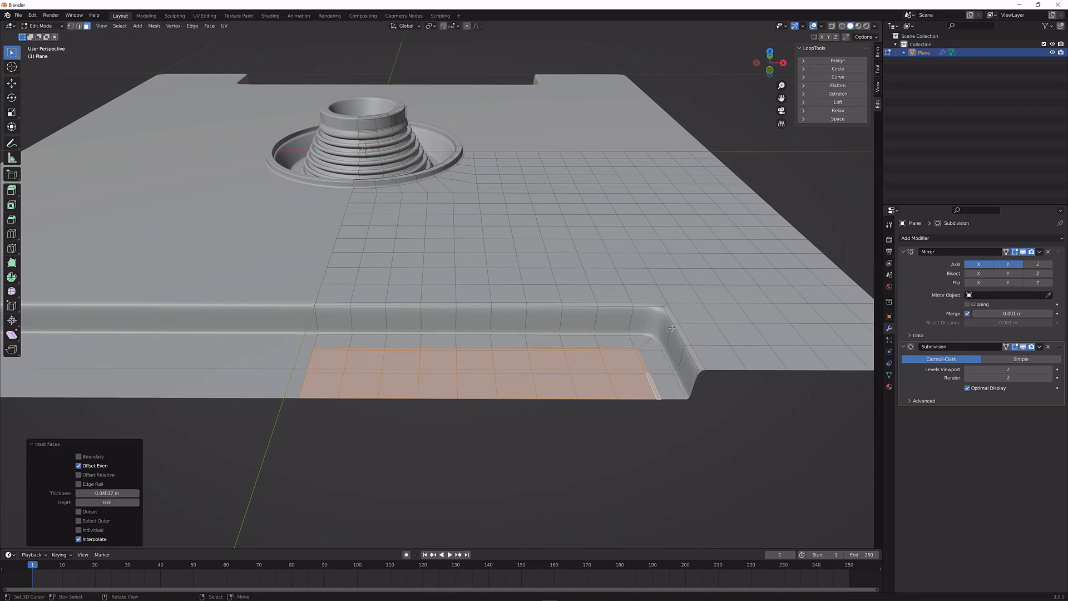
Reselect the inner floor faces, inset them at 0 m, lower them about 0.047 m along Z, and inset the new floor about 0.006 m
left_click(629, 362)
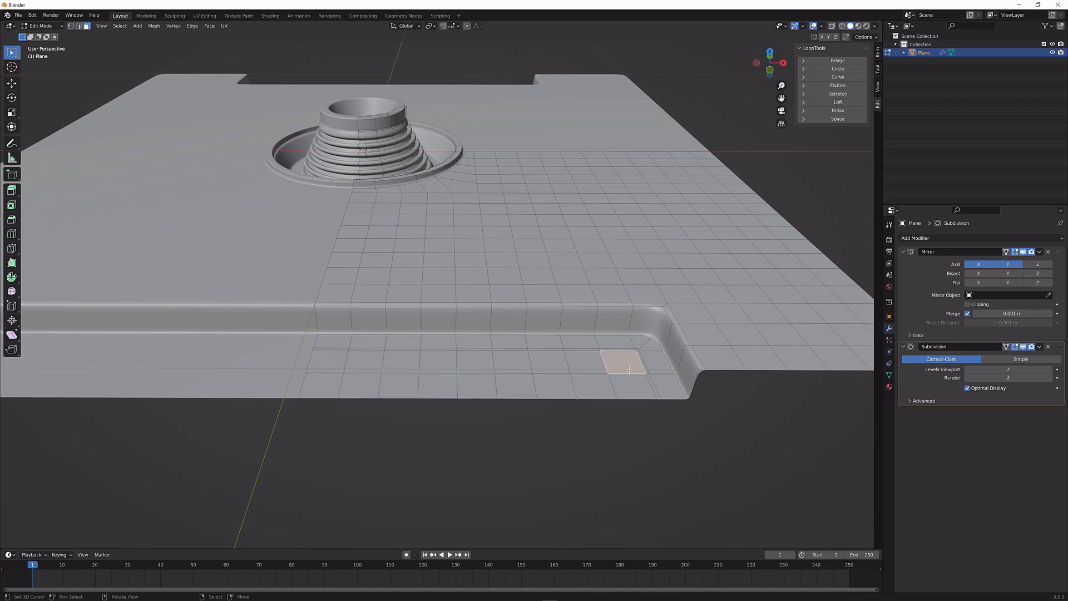
left_click(327, 362, "ctrl")
left_click(622, 393, "shift")
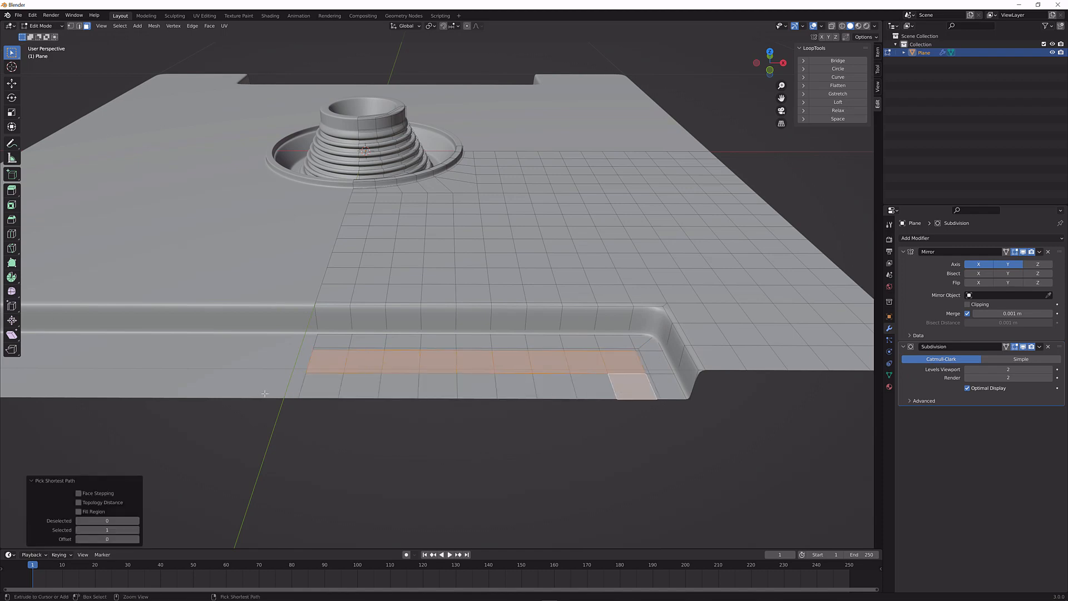
left_click(318, 387, "ctrl")
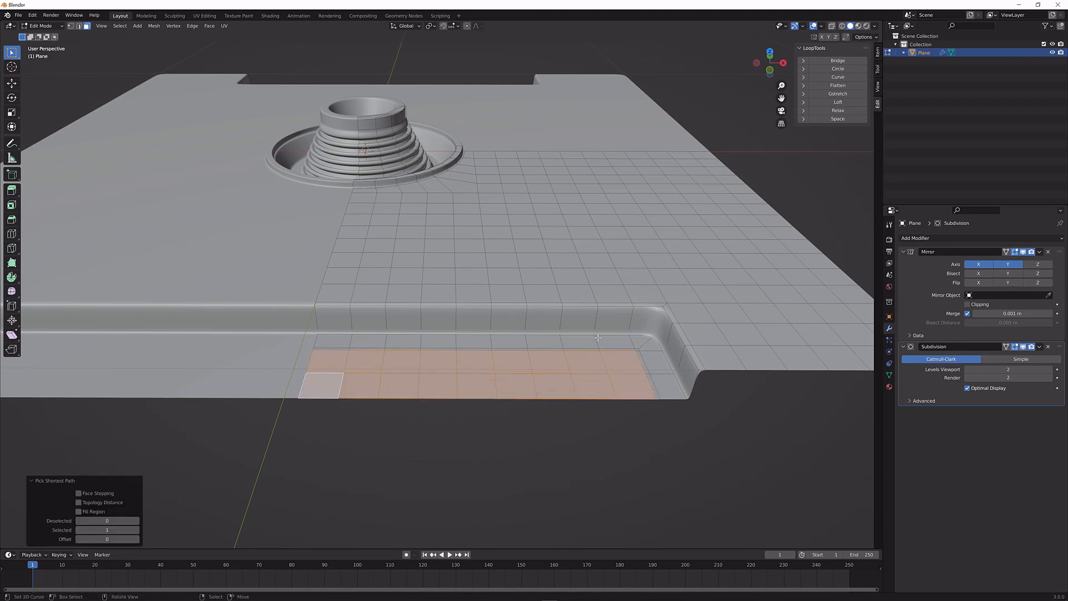
key("i")
left_click(627, 329)
key("g")
key("z")
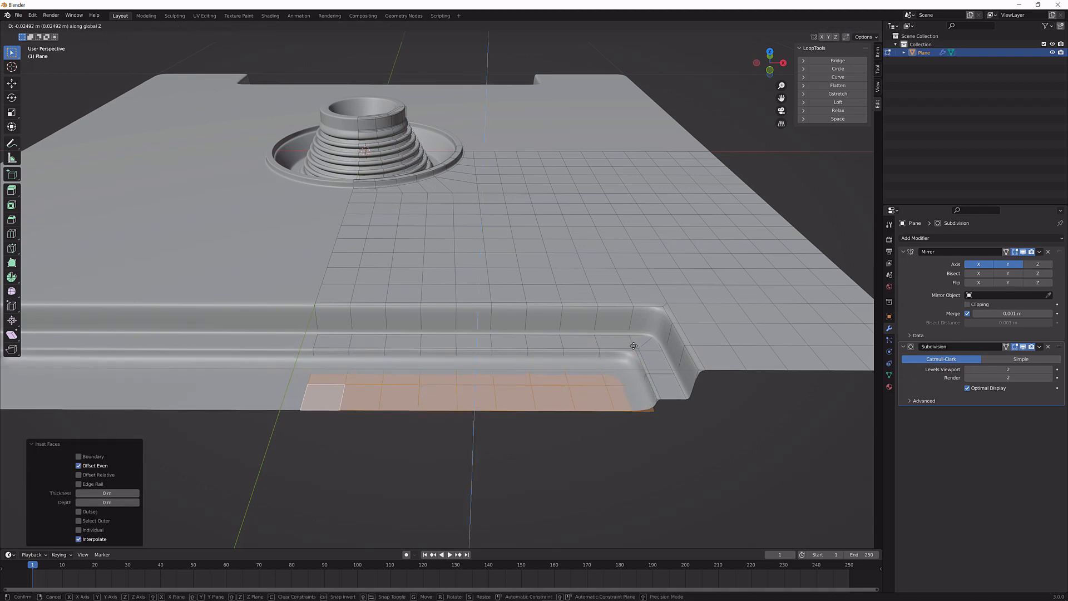
left_click(636, 353)
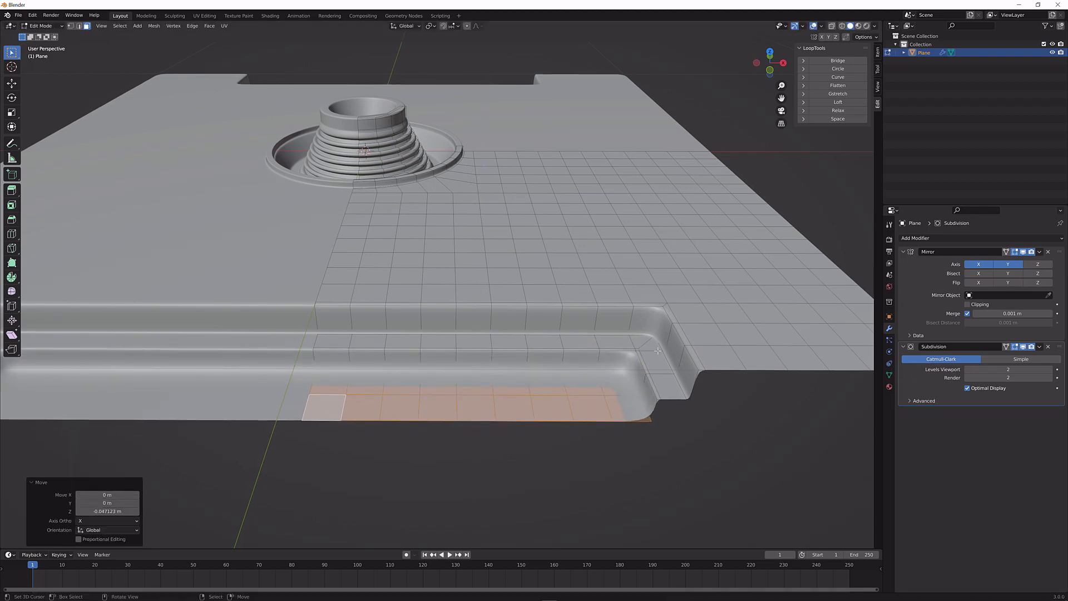
Inspect the stepped recess on the whole mirrored plane in Object Mode and return to Edit Mode
key("Tab")
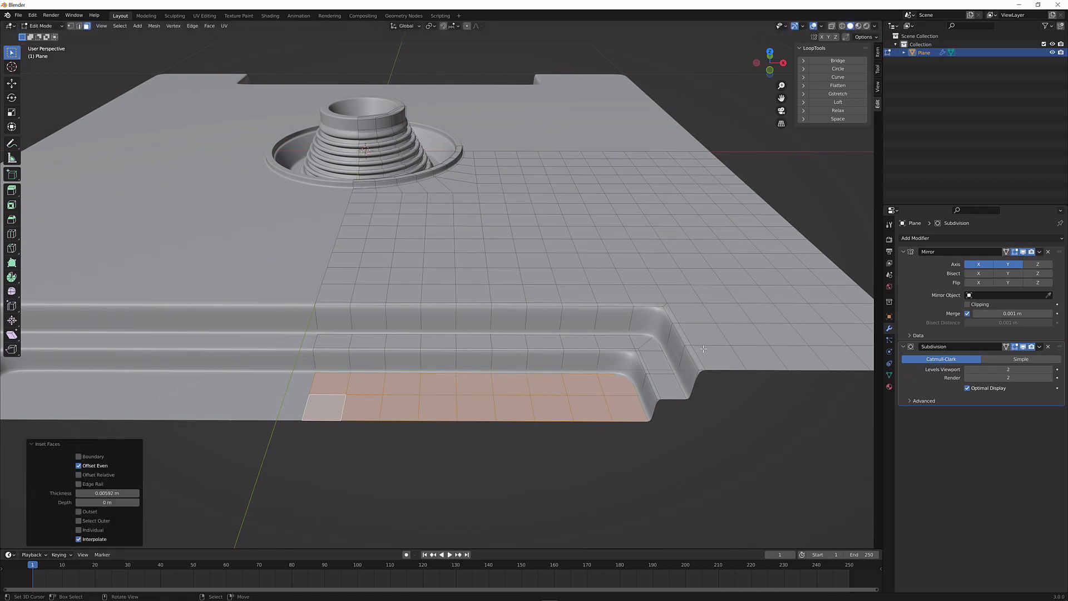
scroll(652, 350, "down", 2)
scroll(652, 350, "down", 3)
middle_click_drag(597, 356, 554, 352)
key("Tab")
scroll(554, 352, "up", 2)
Circle-select a five-by-five block of faces at the plane's outer front corner and deselect the stray face outside it
left_click(518, 391)
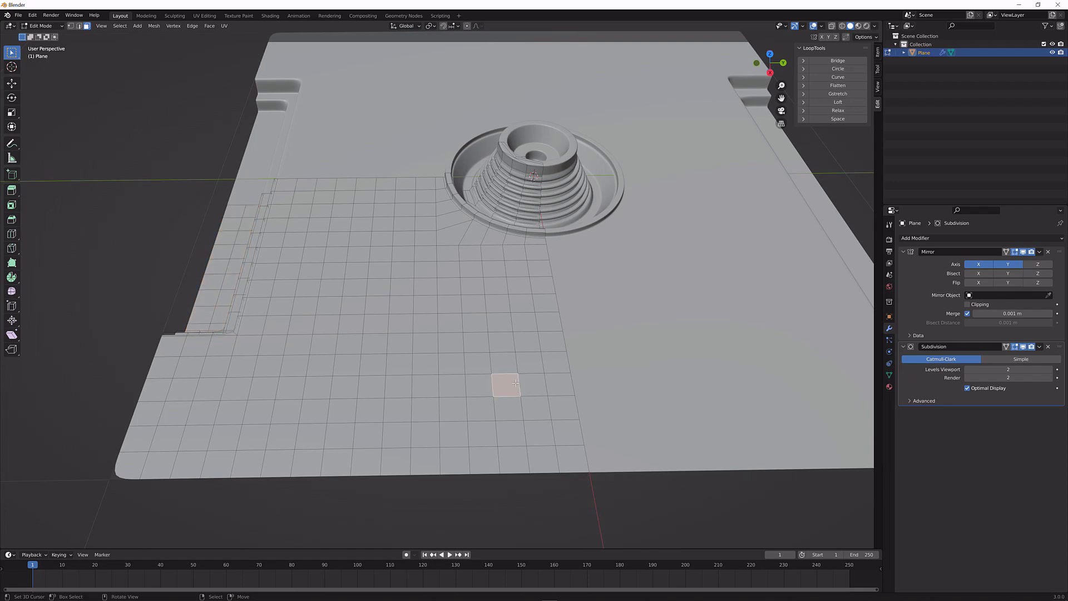
middle_click_drag(282, 393, 328, 393)
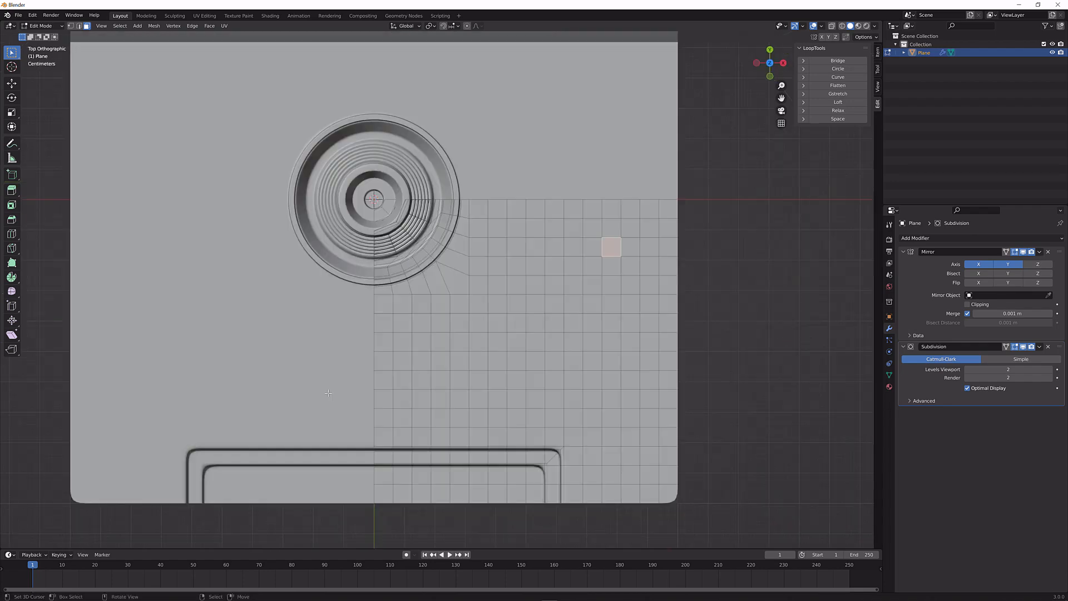
key("c")
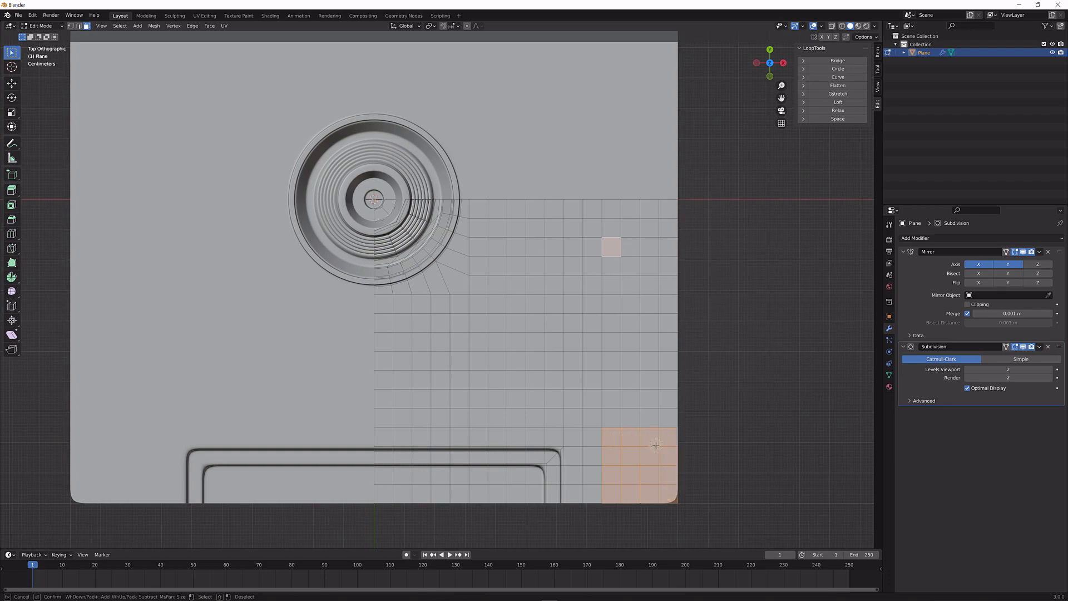
middle_click_drag(656, 445, 610, 448)
left_click_drag(624, 447, 628, 366)
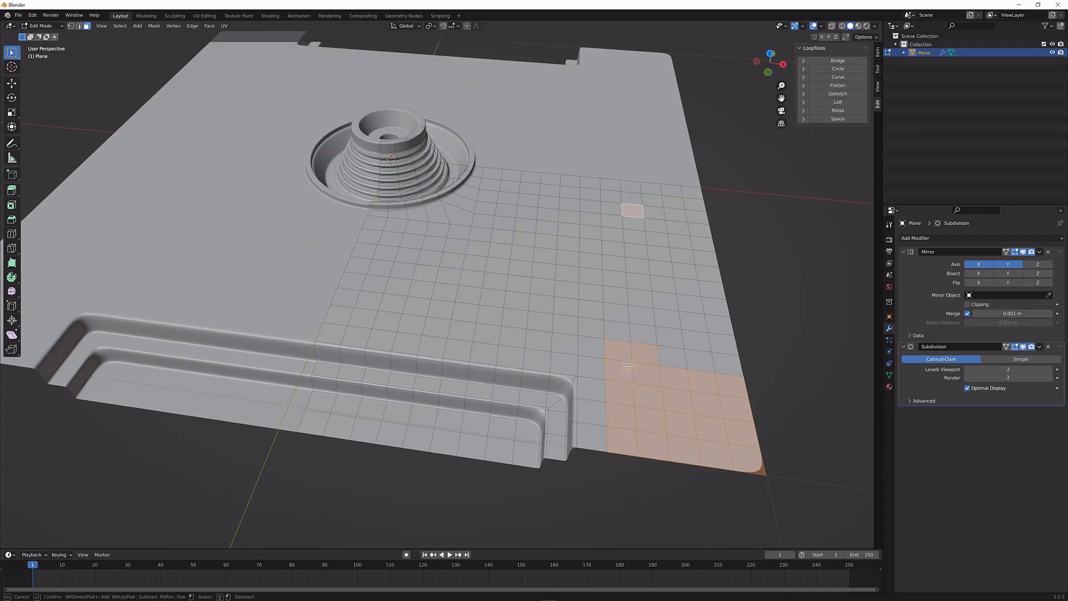
key("Escape")
middle_click_drag(728, 365, 659, 420)
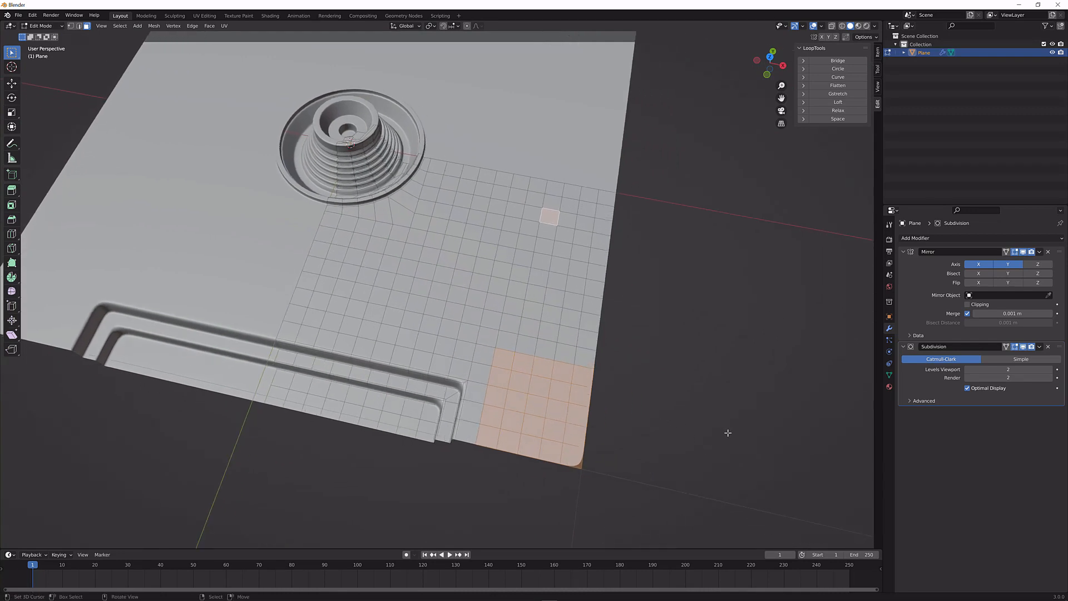
key("i")
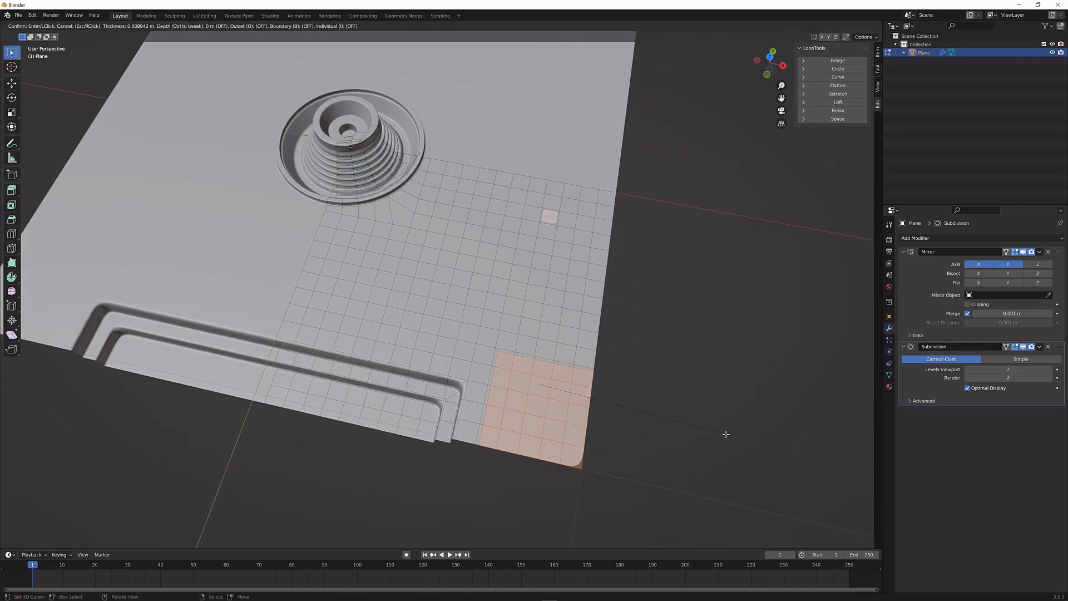
right_click(727, 435)
right_click(549, 217, "shift")
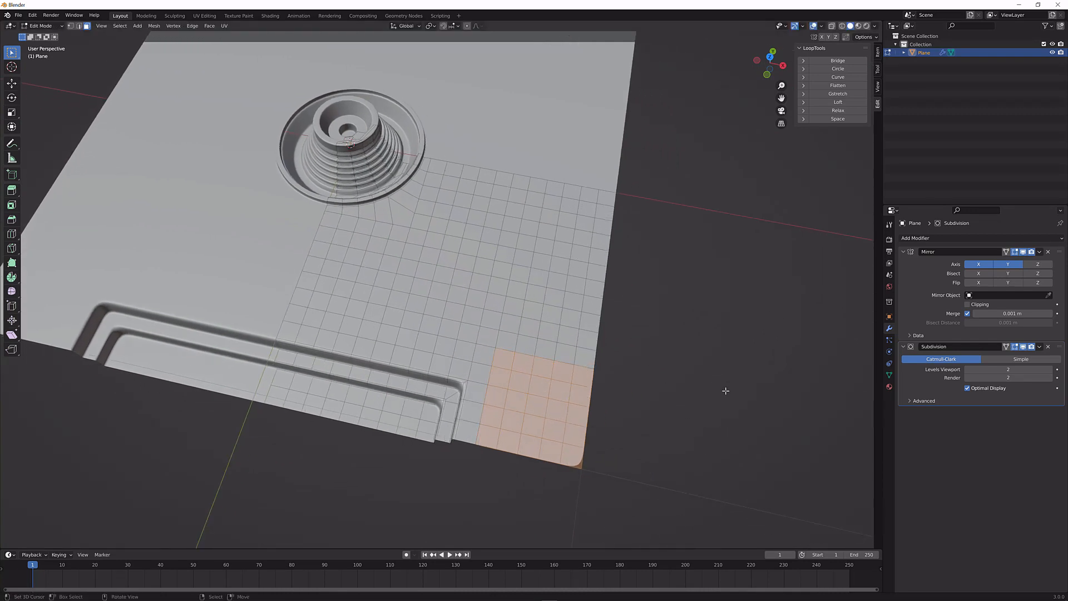
Inset the selected corner faces about 0.008 m with Boundary turned off
key("i")
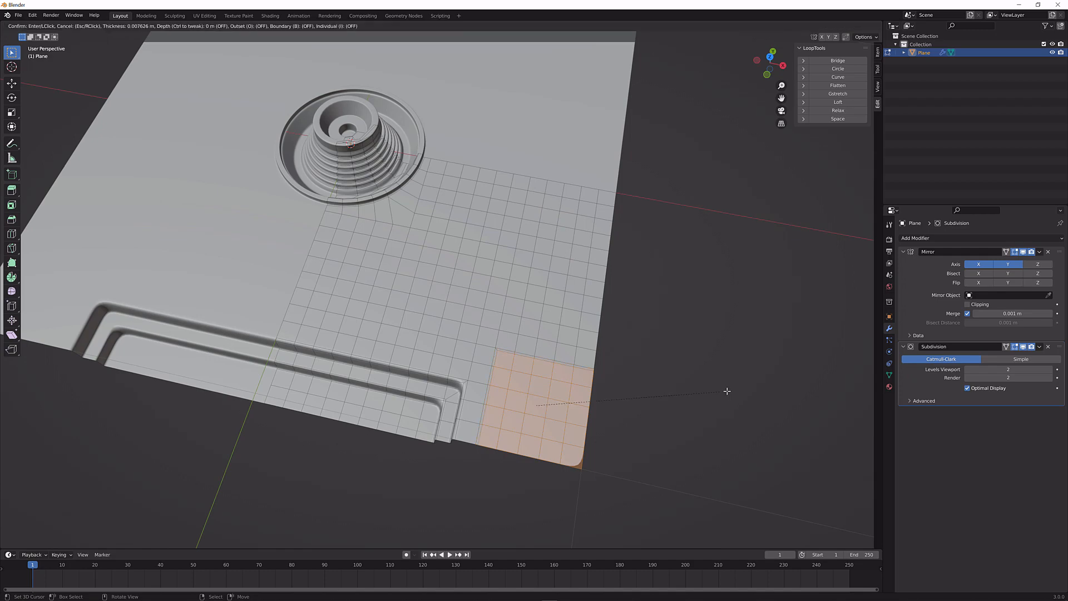
left_click(728, 392)
mouse_move(559, 412)
middle_mouse_down()
mouse_move(618, 406)
mouse_move(574, 413)
middle_mouse_up()
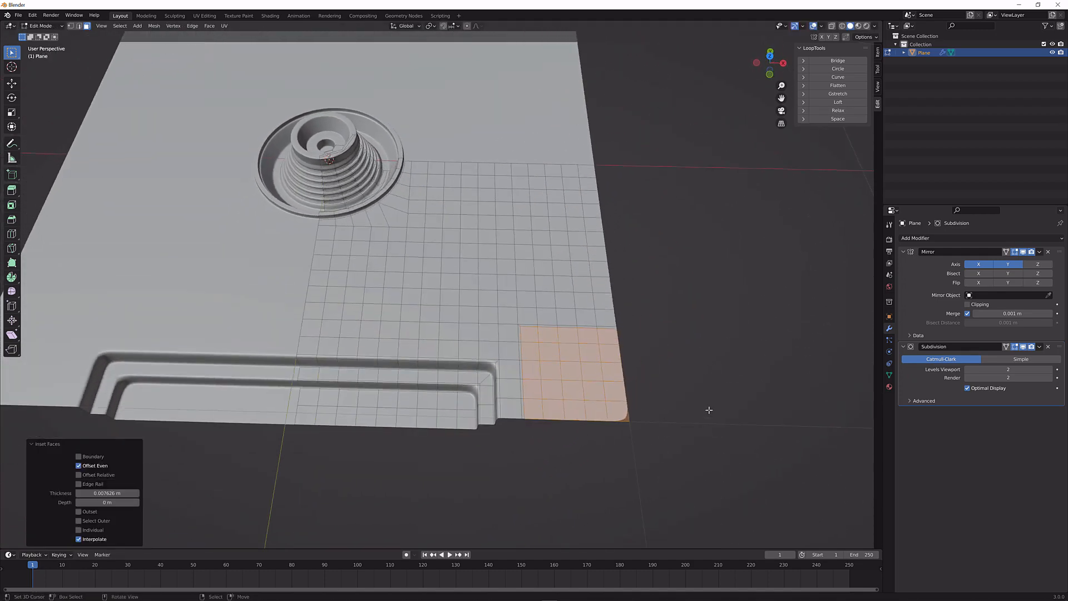
Try rounding the corner faces with LoopTools Circle, scaling them to 0.854 and moving them about 0.022 m in X and -0.026 m in Y
left_click(846, 69)
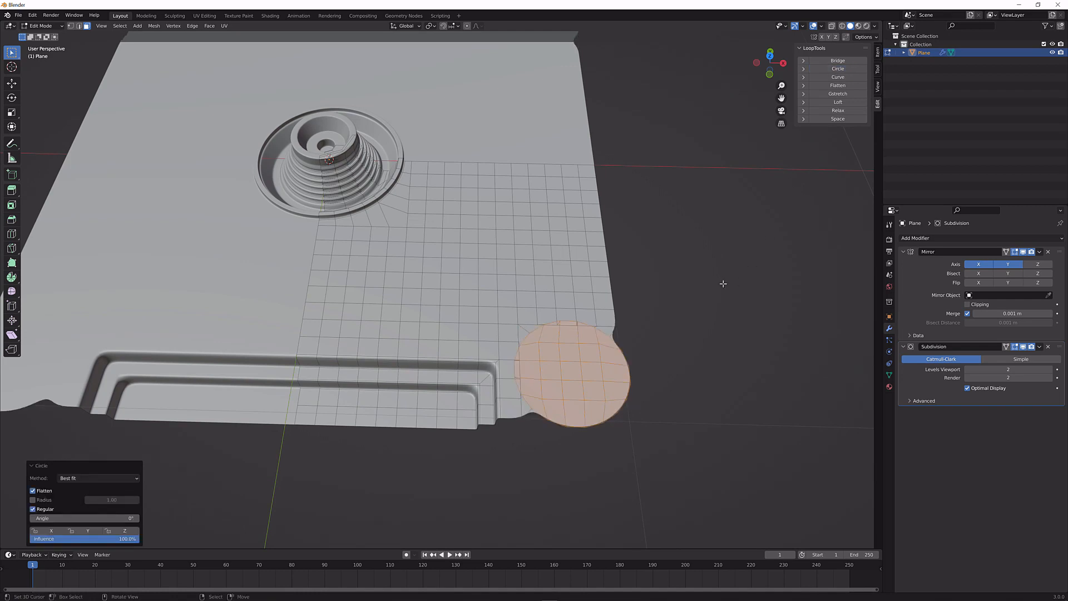
key("s")
left_click(726, 273)
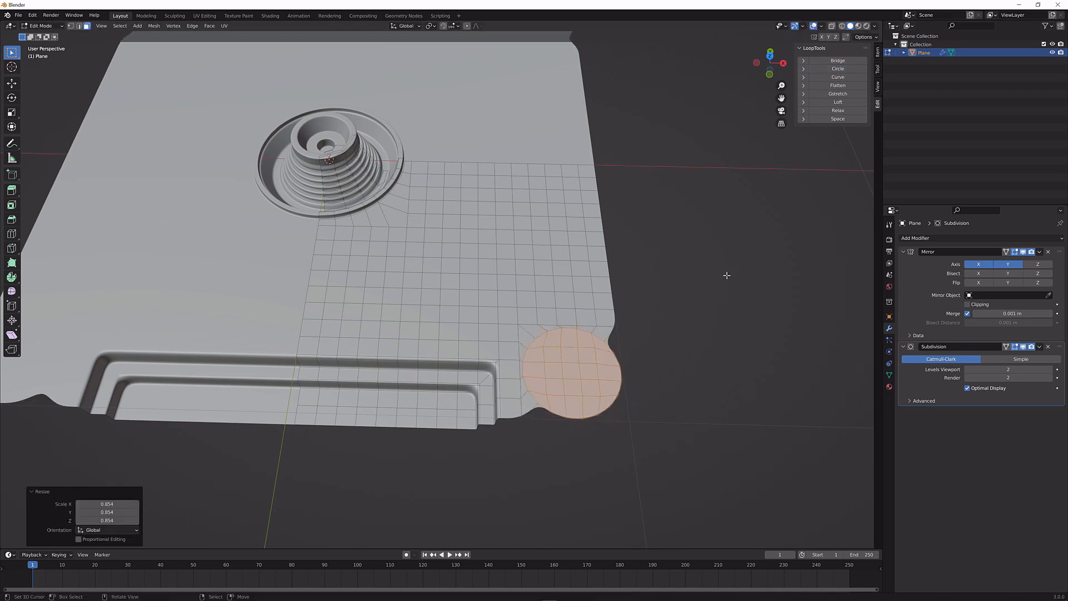
key("KP_7")
key("g")
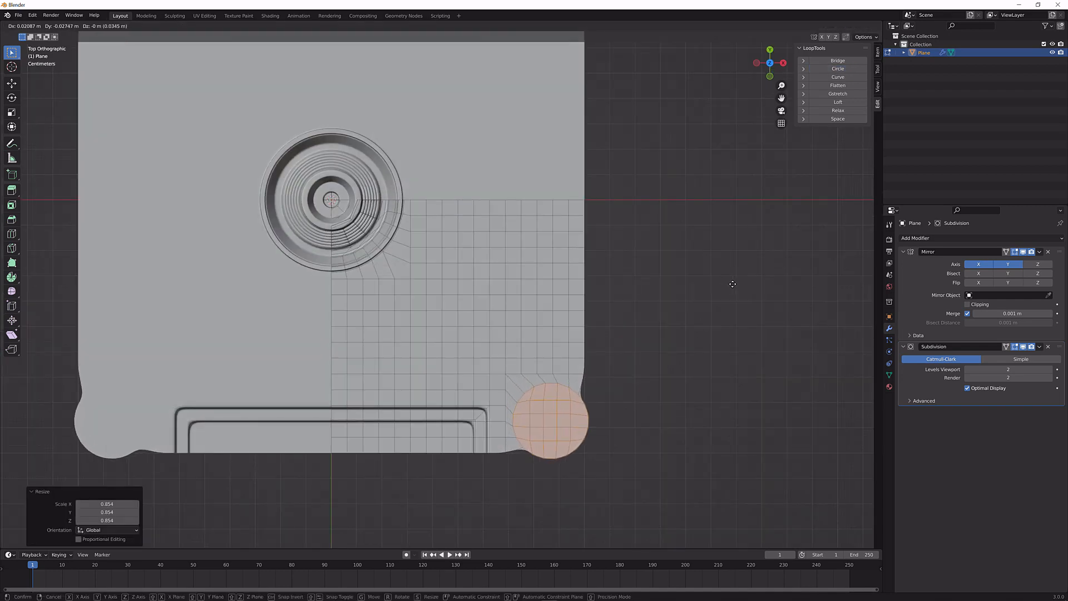
left_click(733, 284)
Undo the move, the scaling and the Circle operation on the corner faces
middle_click_drag(584, 396, 584, 335)
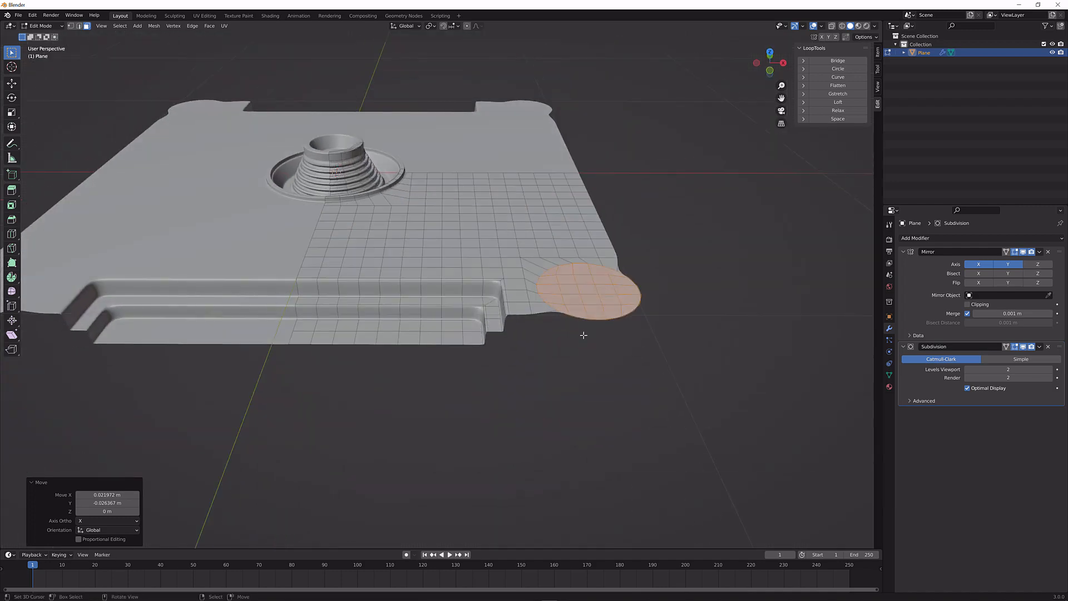
key("ctrl+z")
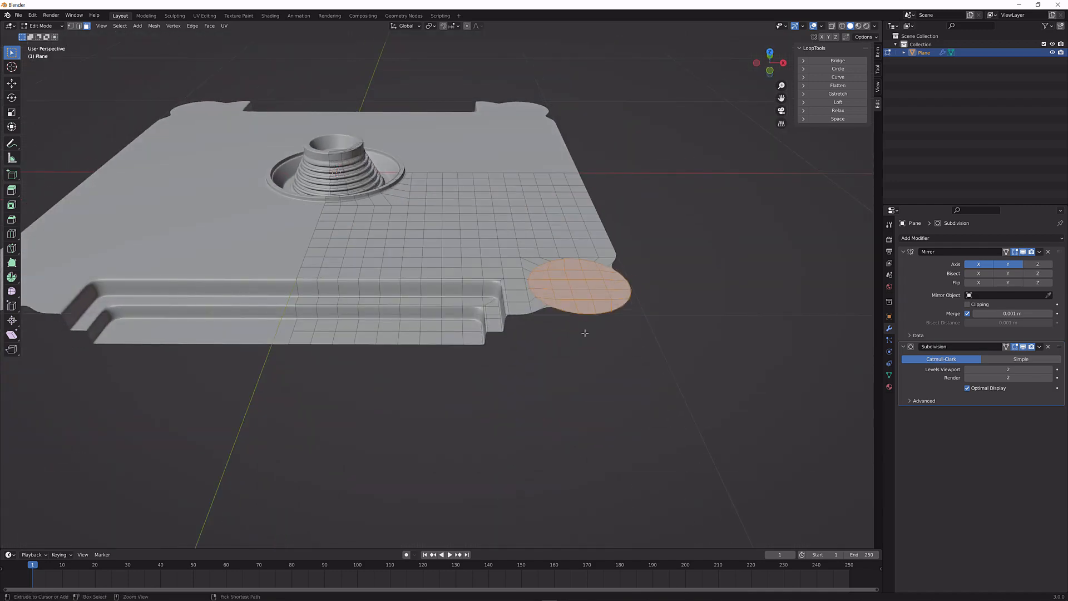
key("ctrl+z")
key("ctrl+z")
Inset the corner faces once more by about 0.012 m
middle_click_drag(619, 306, 615, 333)
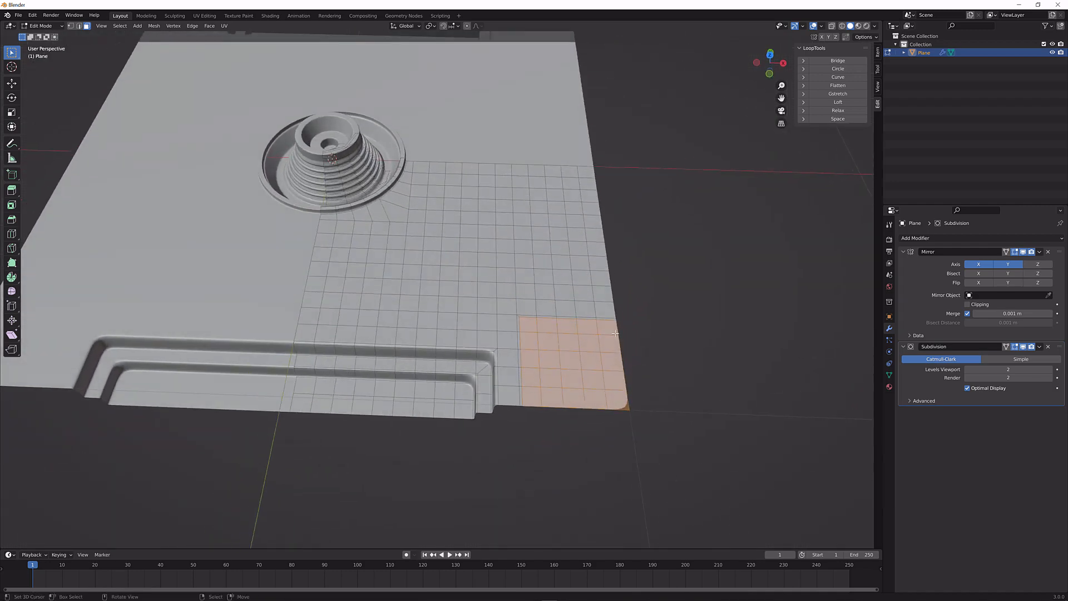
key("i")
left_click(695, 333)
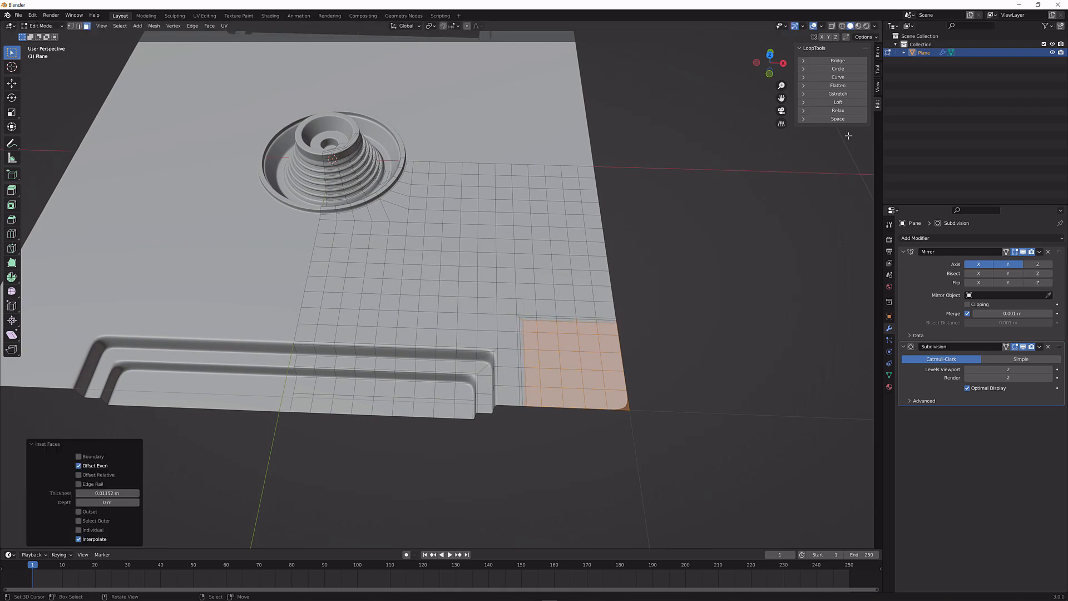
Round the inset corner faces with LoopTools Circle and scale them to 0.85
left_click(851, 70)
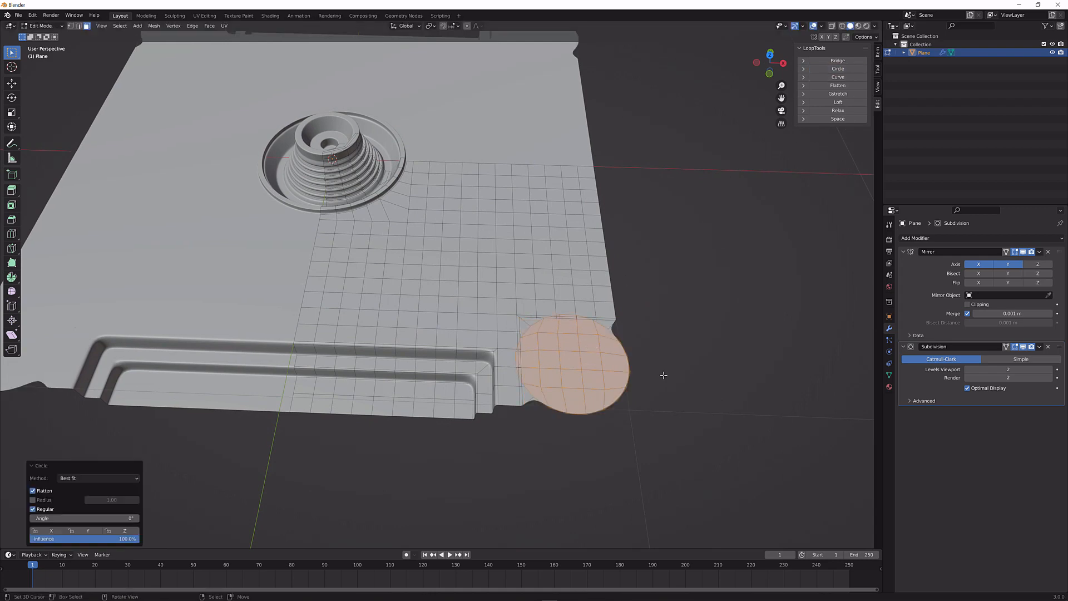
type("s.85")
key("Return")
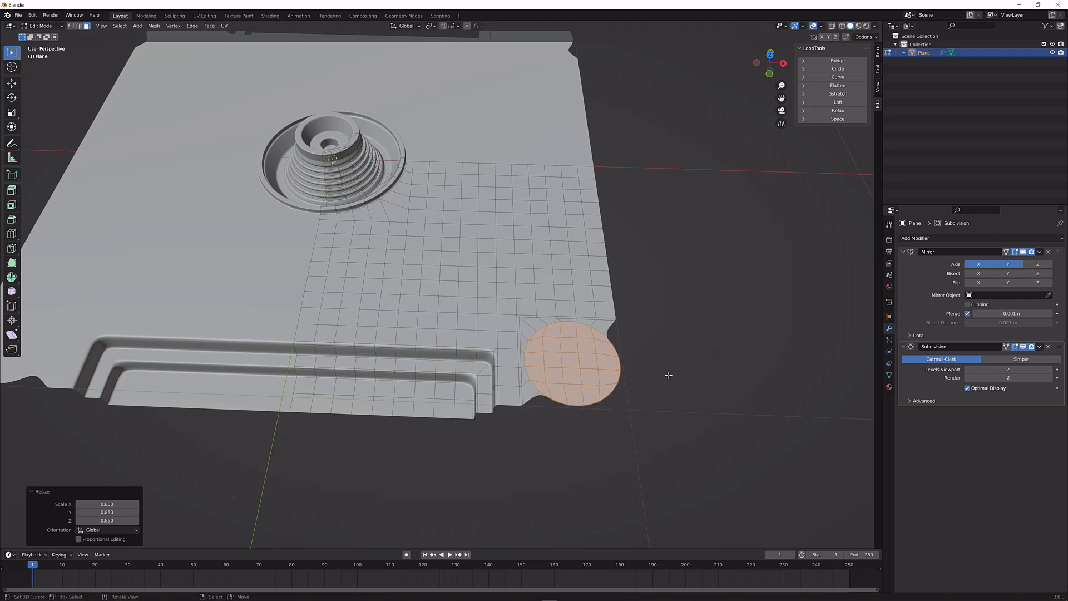
Move the circular faces in the XY plane toward the outer corner so the circle slightly overhangs the plane's side edge
key("KP_7")
key("g")
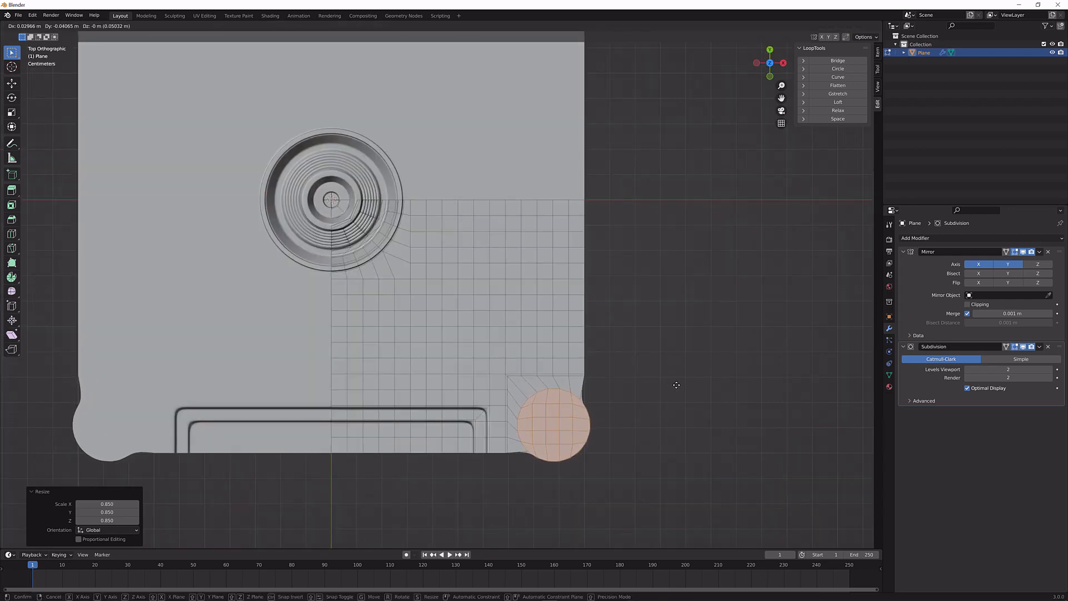
left_click(676, 377)
Raise the circular corner faces about 0.168 m in Z and check the resulting corner shape in Object Mode
middle_click_drag(627, 396, 604, 331)
key("g")
key("z")
left_click(601, 237)
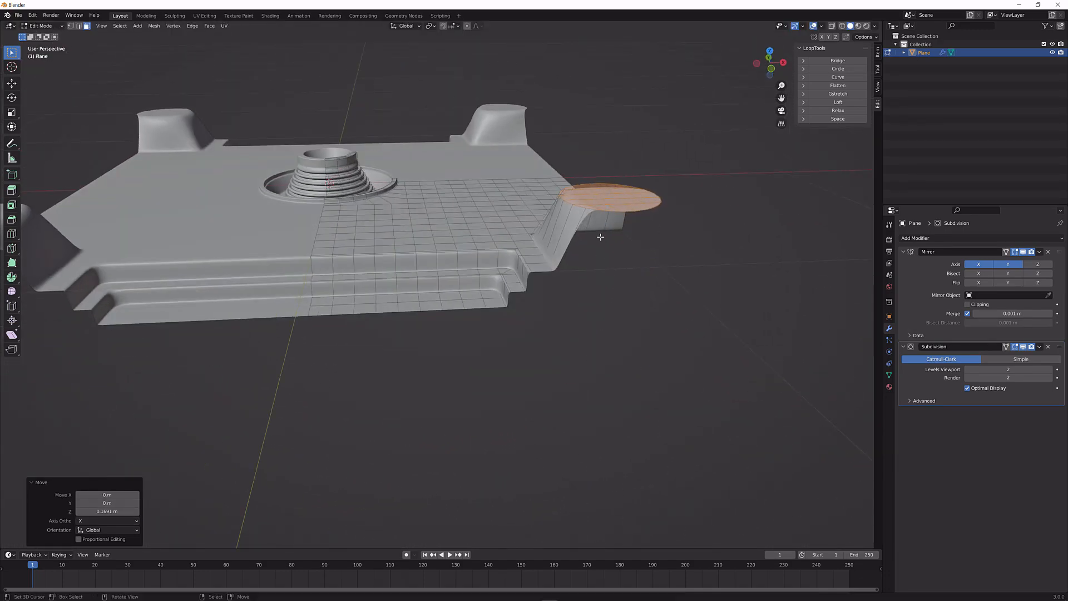
key("Tab")
middle_click_drag(601, 237, 548, 347)
middle_click_drag(548, 347, 601, 303)
scroll(601, 303, "up", 3)
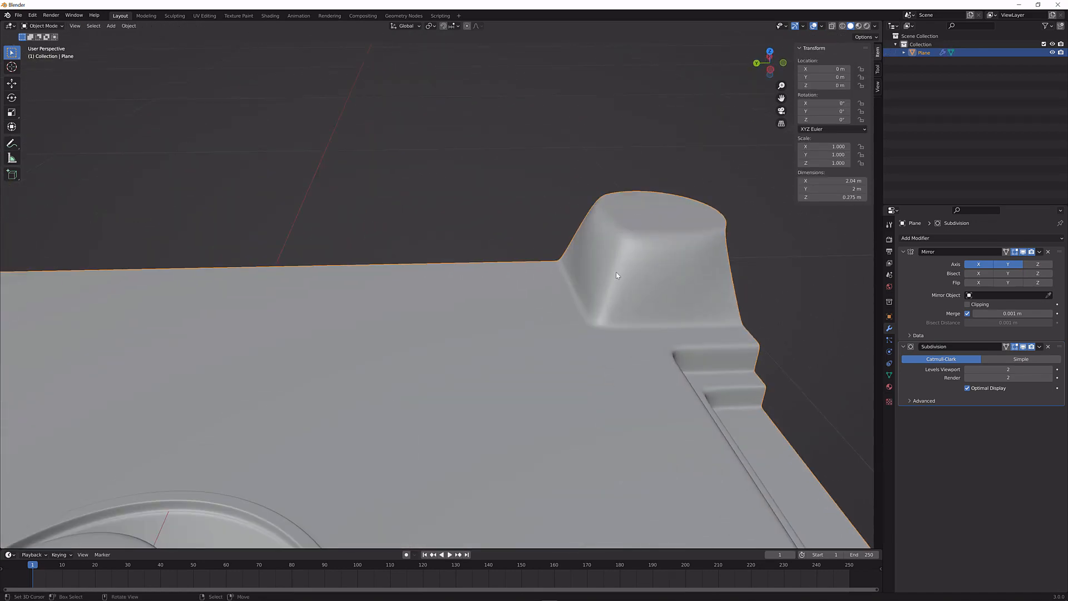
key("Tab")
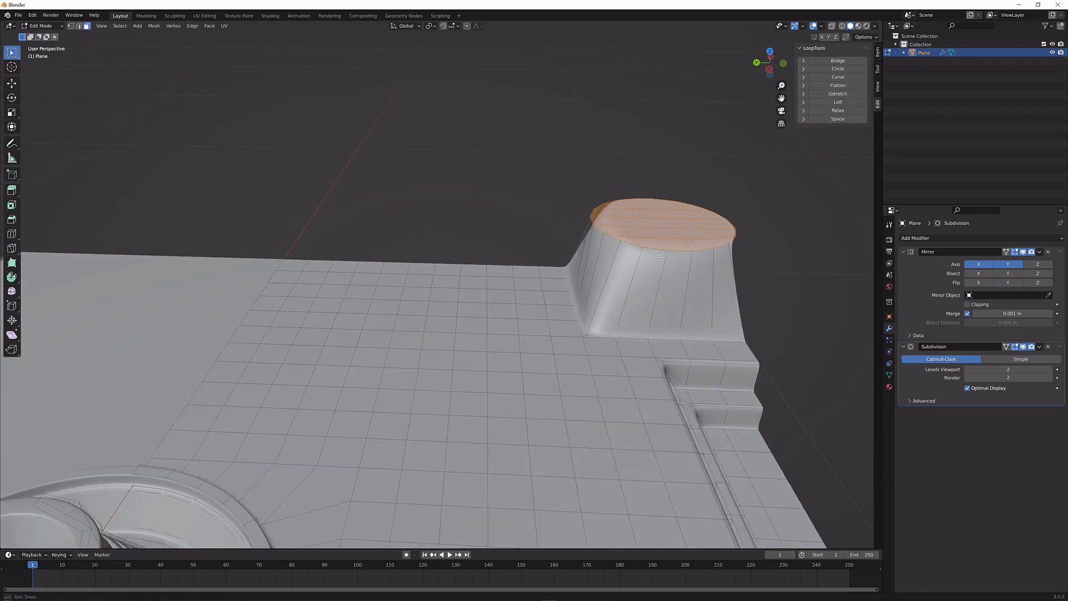
Try insetting the raised circular faces by about 0.004 m, and undo the inset
middle_click_drag(613, 221, 609, 255)
key("KP_7")
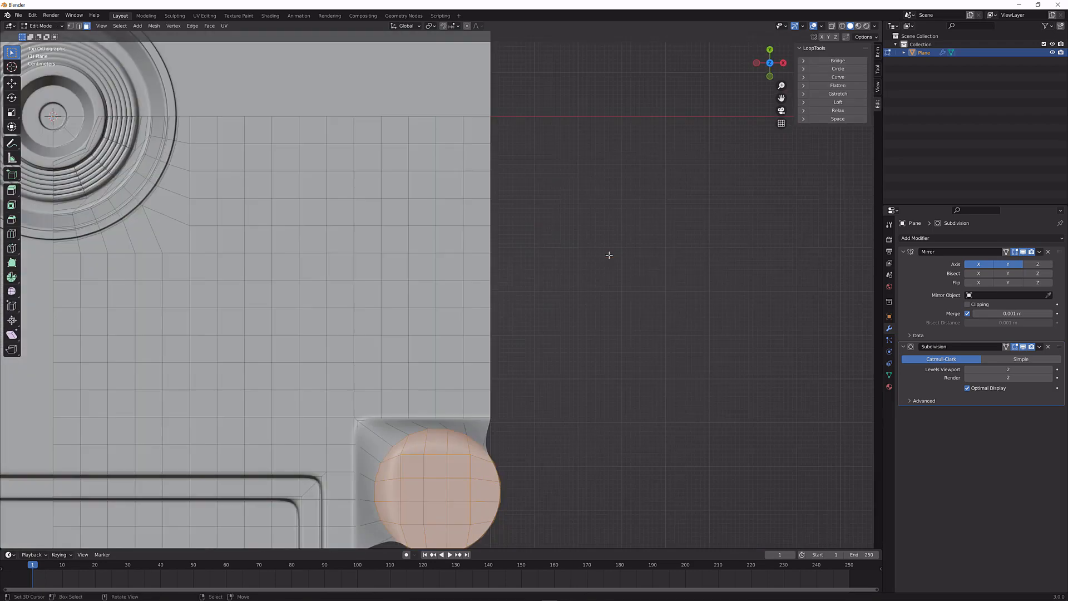
middle_click_drag(556, 341, 567, 249, "shift")
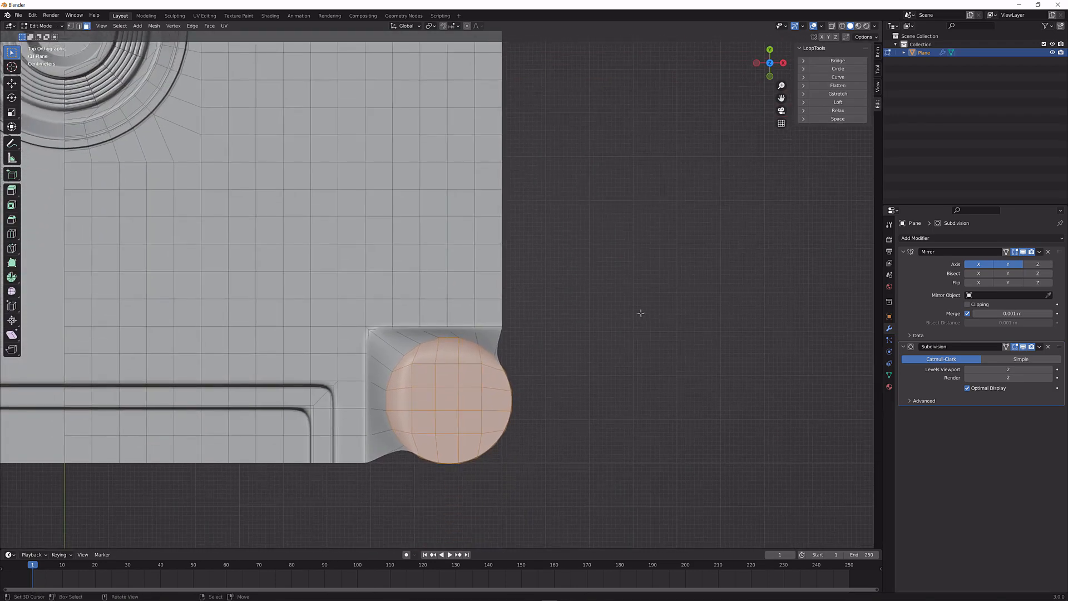
right_click(559, 364)
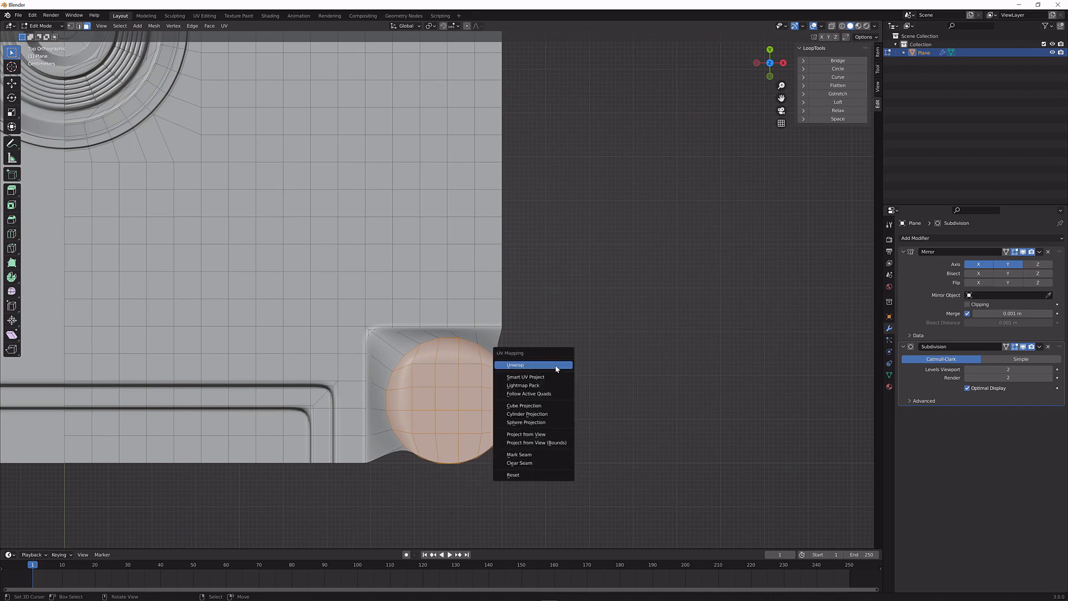
key("i")
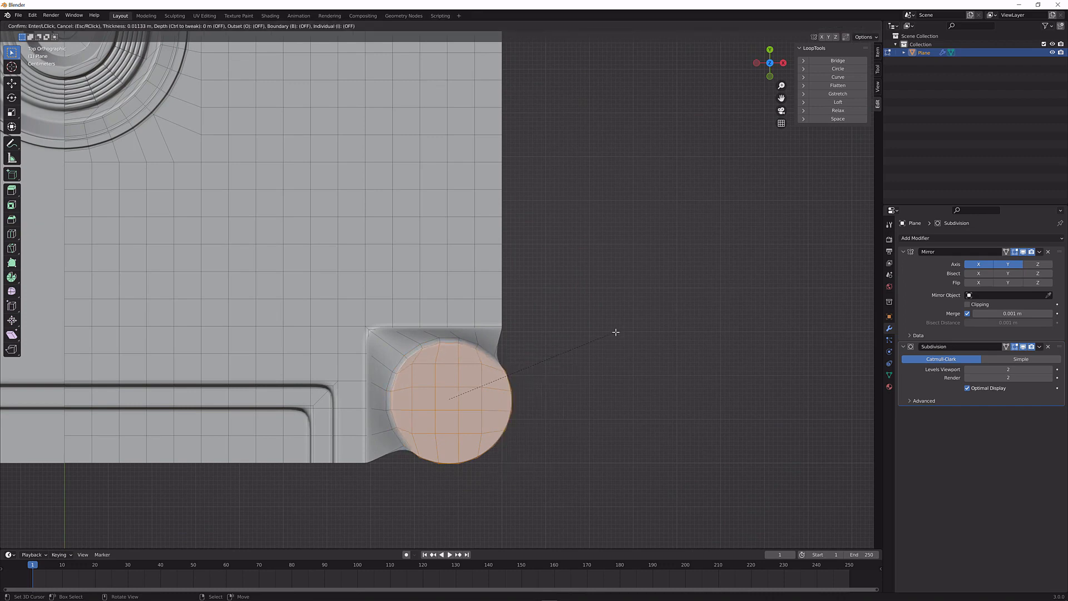
left_click(619, 332)
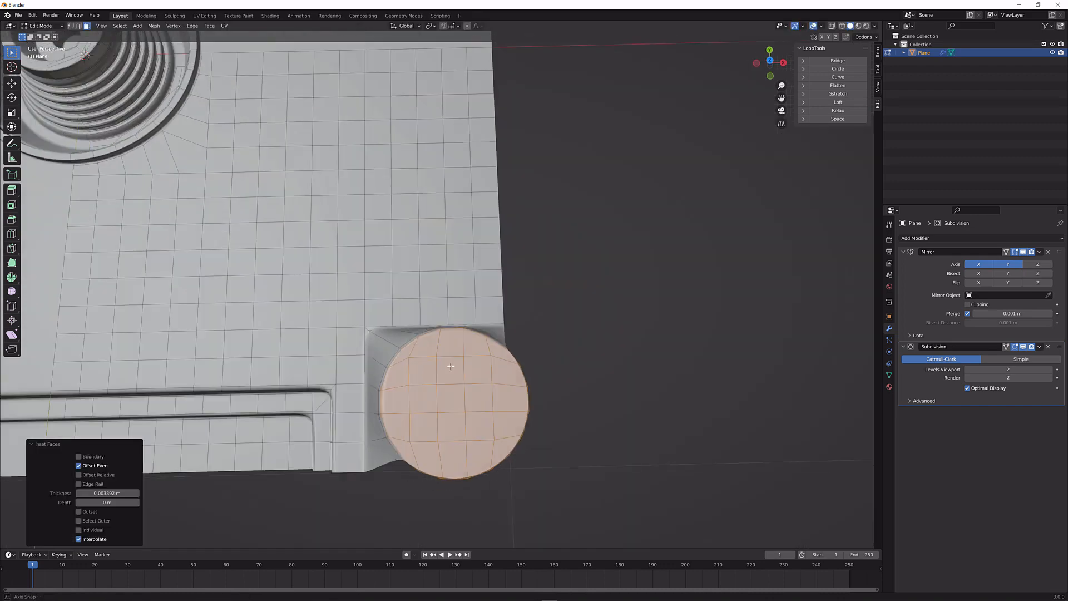
middle_click_drag(619, 332, 496, 351)
key("ctrl+z")
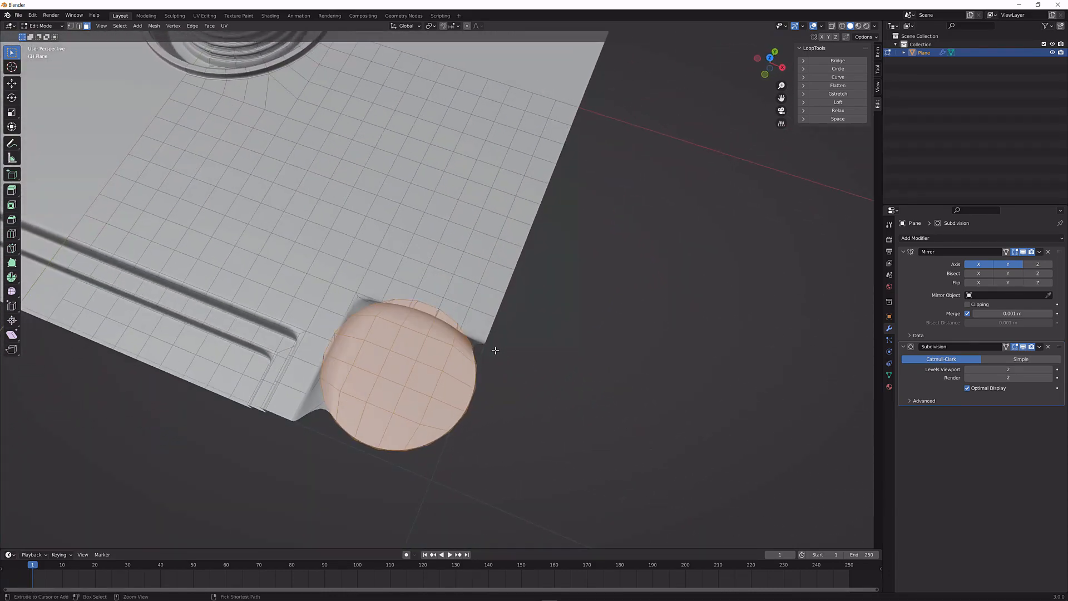
Switch to vertex selection and select the upper rim vertex that overhangs the plane's side edge
key("KP_7")
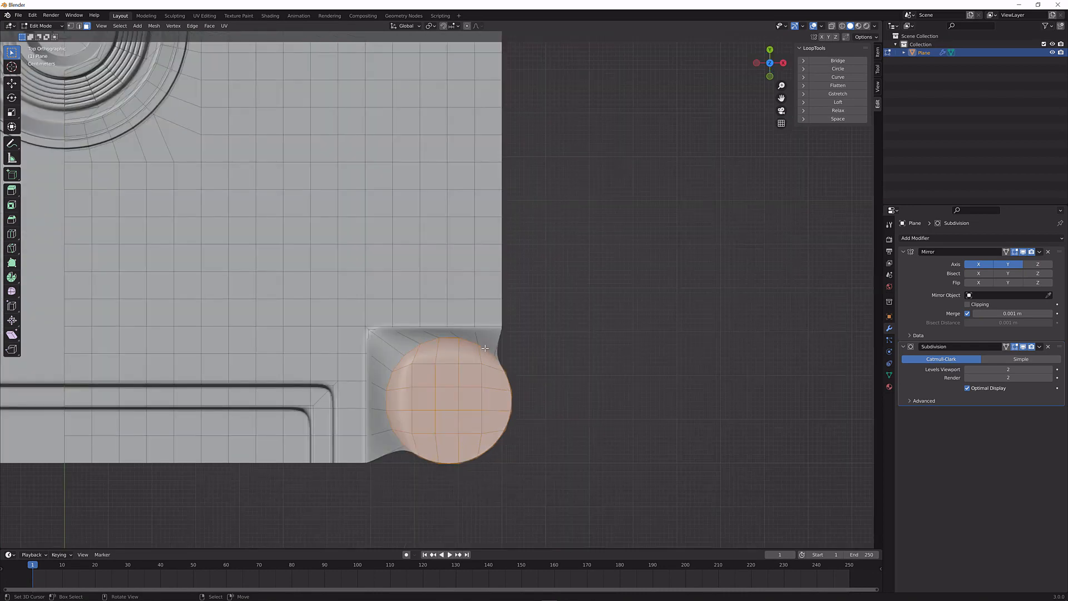
scroll(532, 346, "up", 2)
middle_click_drag(593, 394, 569, 347, "shift")
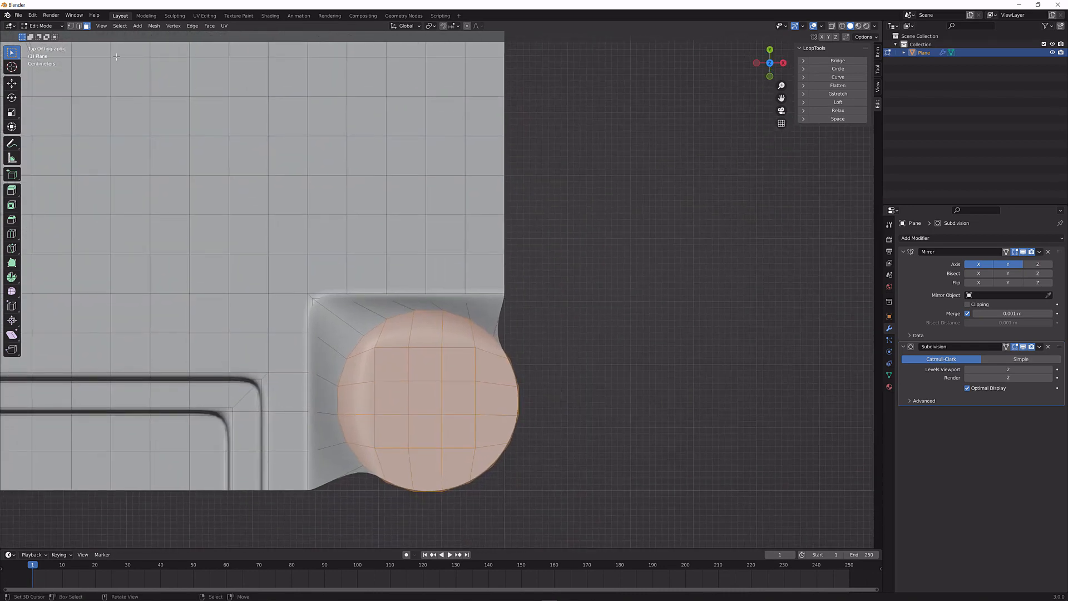
left_click(70, 25)
left_click(519, 370)
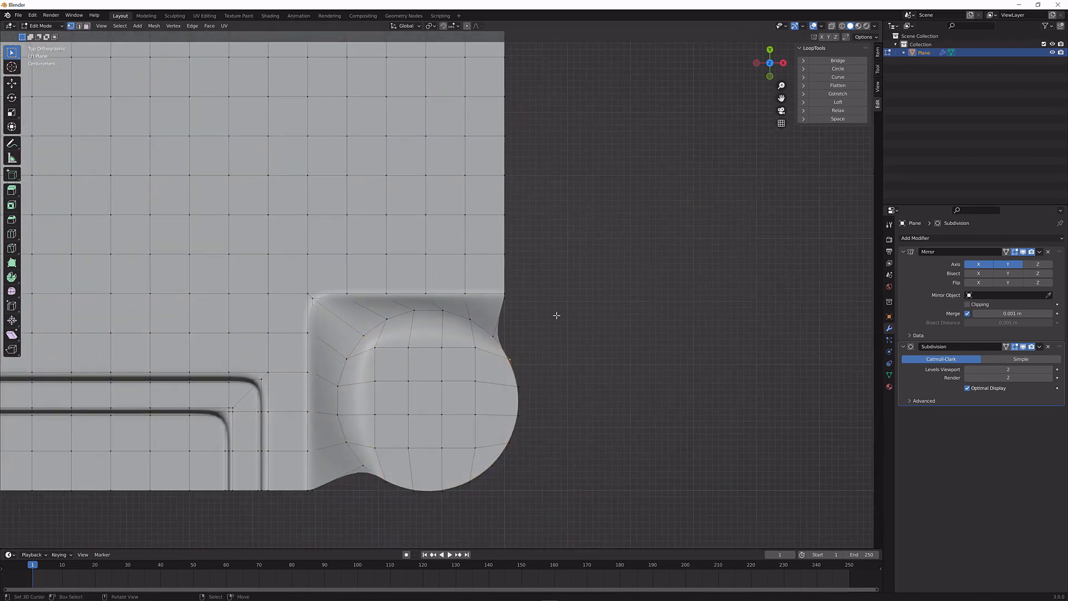
key("g")
key("y")
key("x")
right_click(512, 252)
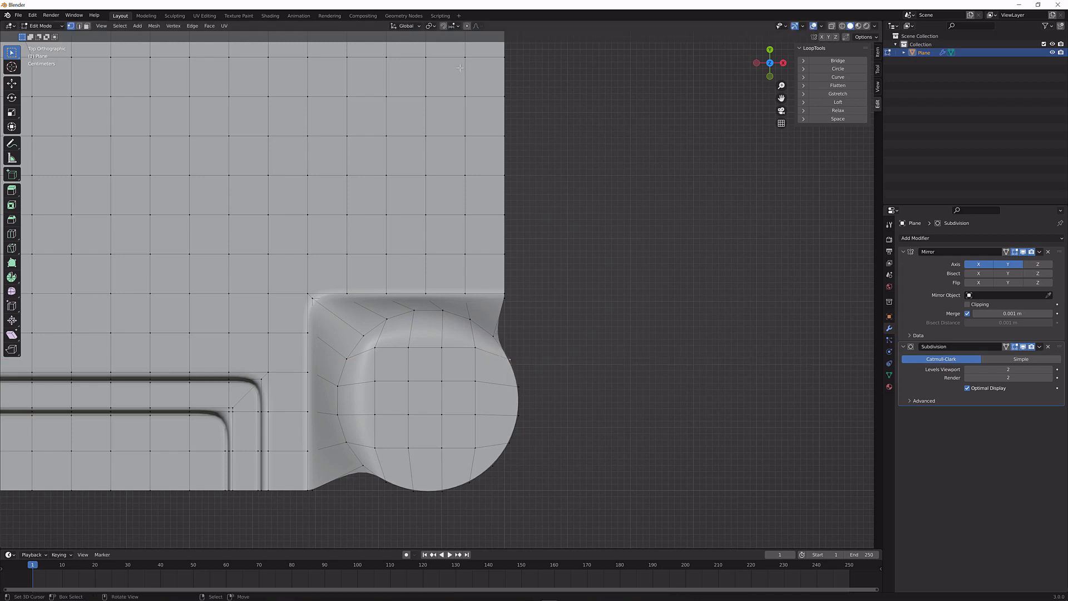
Enable snapping to vertices and snap the selected rim vertex in X onto the plane's side edge
left_click(451, 27)
left_click(449, 60)
left_click(444, 26)
key("g")
key("y")
key("x")
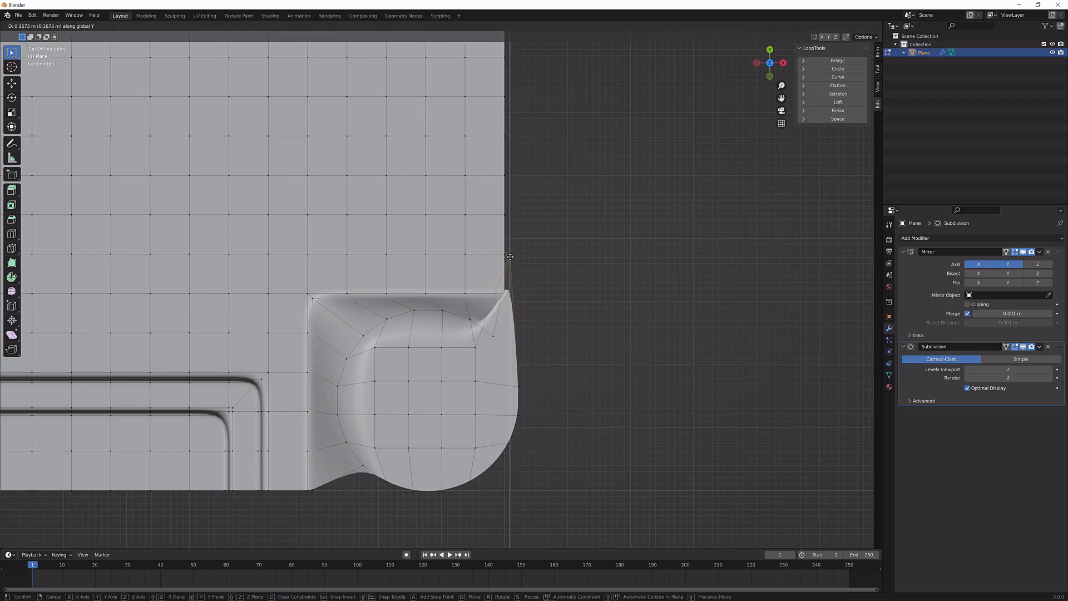
left_click(508, 254)
Snap the recessed base vertex and the next overhanging rim vertex in X to the plane's side edge
left_click(495, 335)
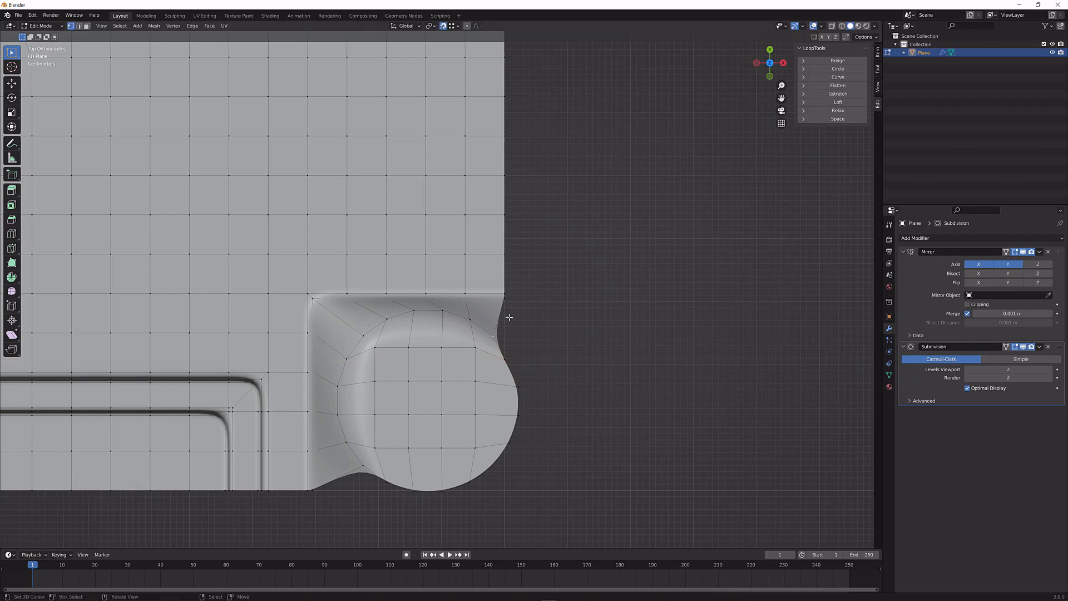
key("g")
key("x")
left_click(507, 254)
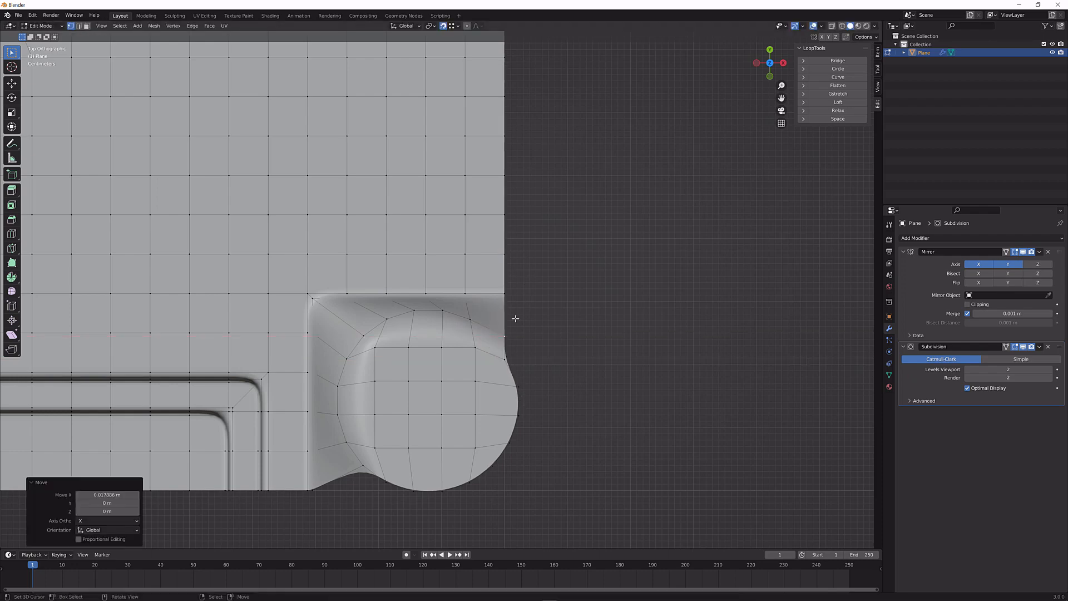
right_click(521, 387)
key("g")
key("x")
left_click(507, 254)
Snap the last two overhanging rim vertices along the side in X to the plane's side edge
right_click(517, 416)
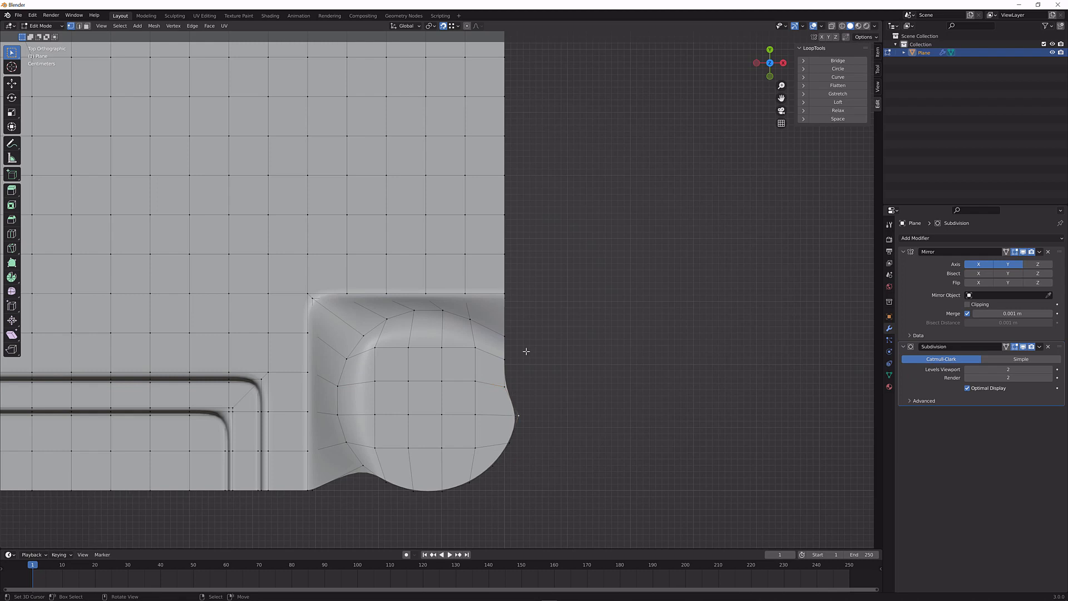
key("g")
key("x")
left_click(508, 254)
right_click(512, 441)
key("g")
key("x")
left_click(505, 443)
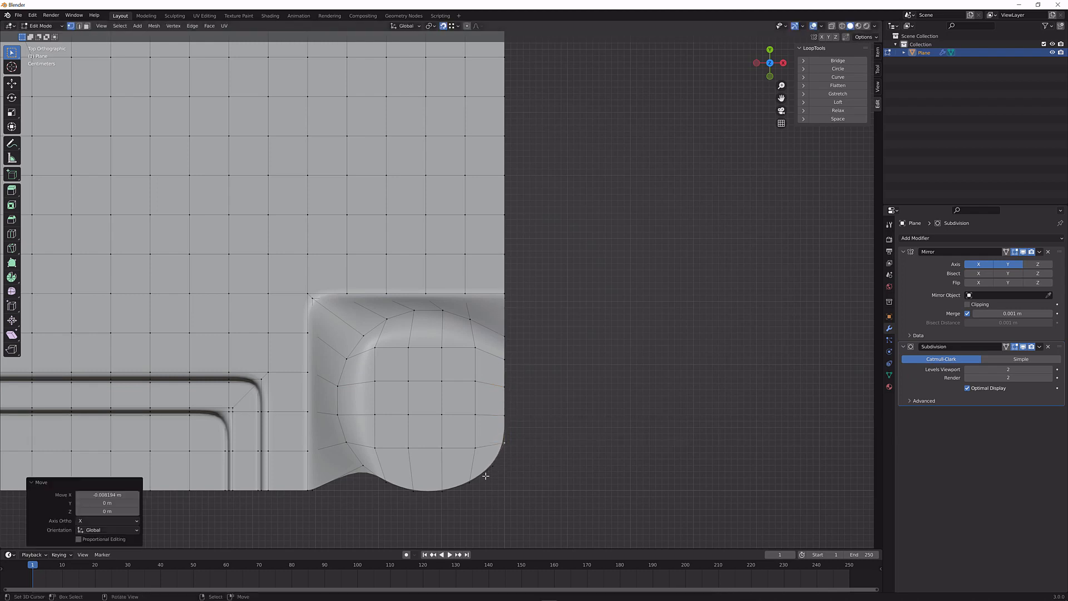
Snap the recessed base vertex and the first rim vertex at the front in Y to the plane's front edge
middle_click_drag(369, 470, 437, 416, "shift")
right_click(435, 417)
key("g")
key("y")
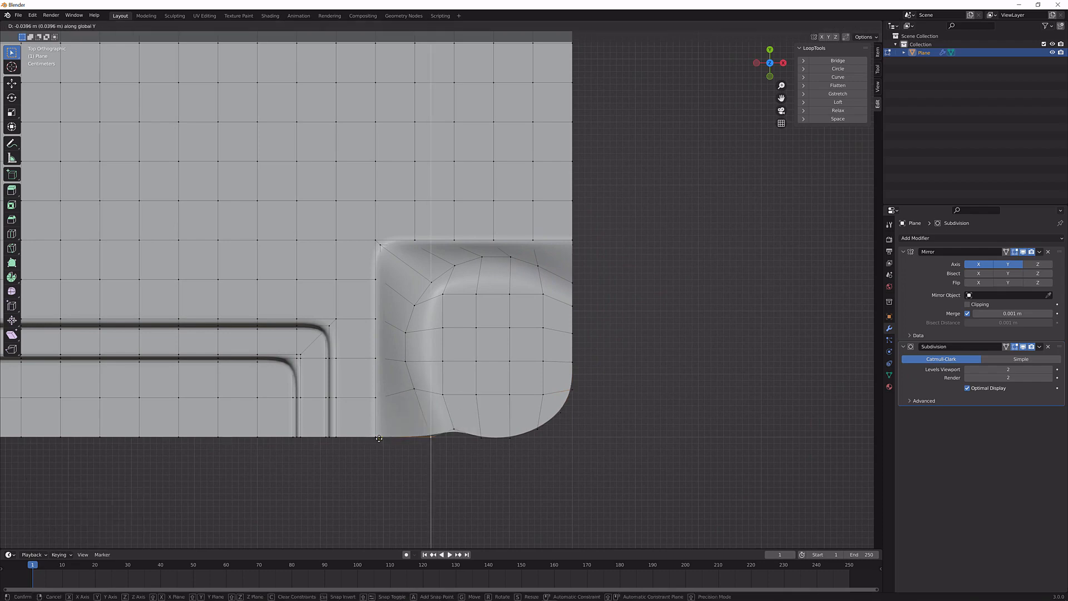
left_click(380, 438)
right_click(454, 431)
key("g")
key("y")
left_click(433, 438)
Align the next three rim vertices toward the outer corner in Y with the plane's front edge
right_click(475, 439)
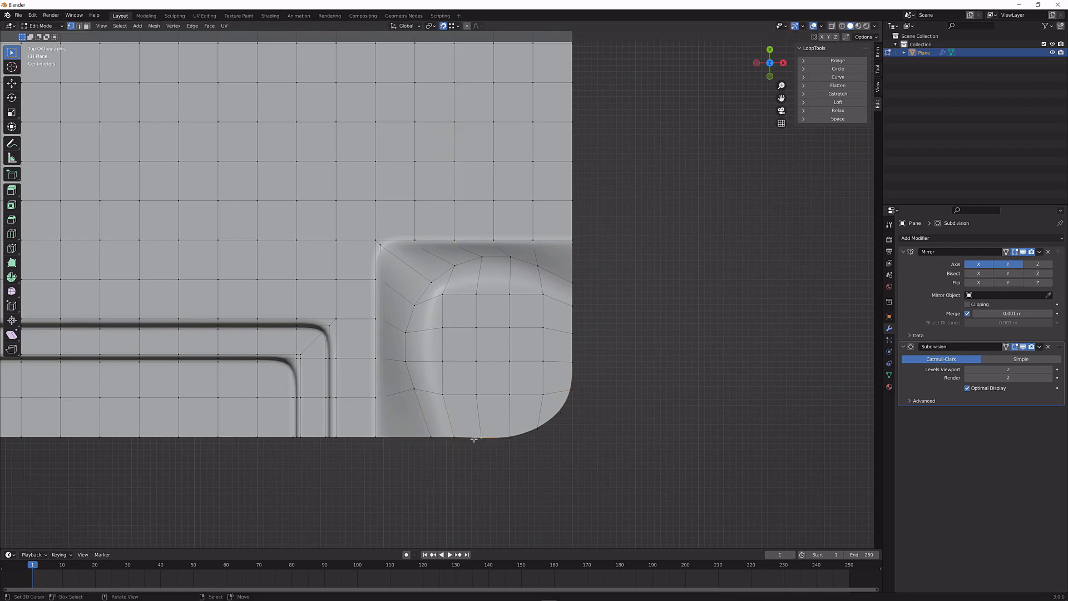
key("g")
key("y")
left_click(458, 439)
right_click(506, 439)
key("g")
key("y")
left_click(508, 439)
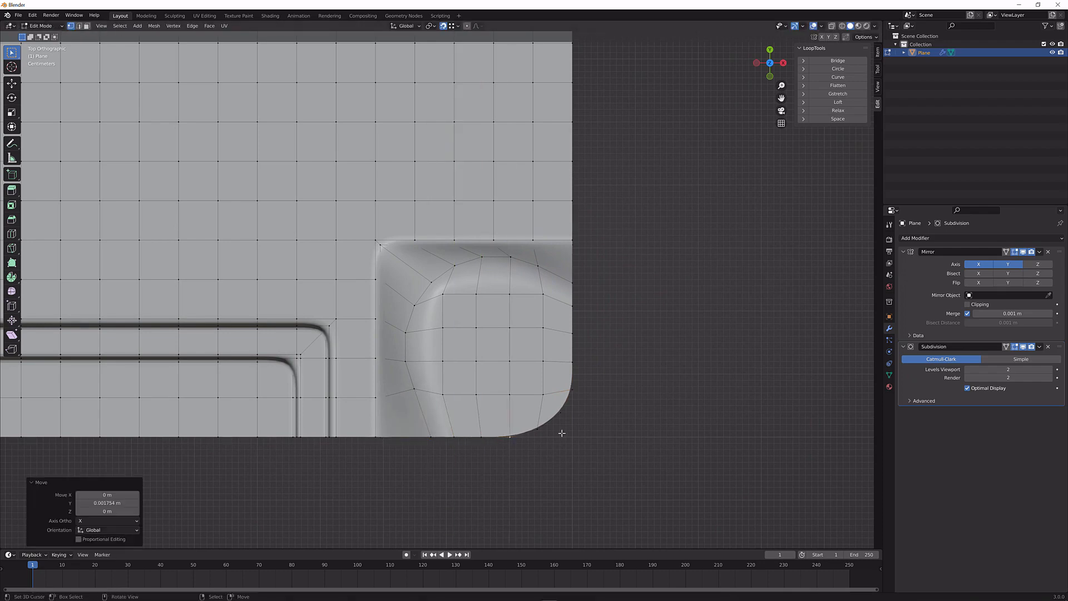
right_click(539, 431)
key("g")
key("y")
left_click(508, 439)
Snap the remaining rim vertex in Y and X onto the plane's outer corner and check the shape in Object Mode
right_click(575, 394)
key("g")
key("y")
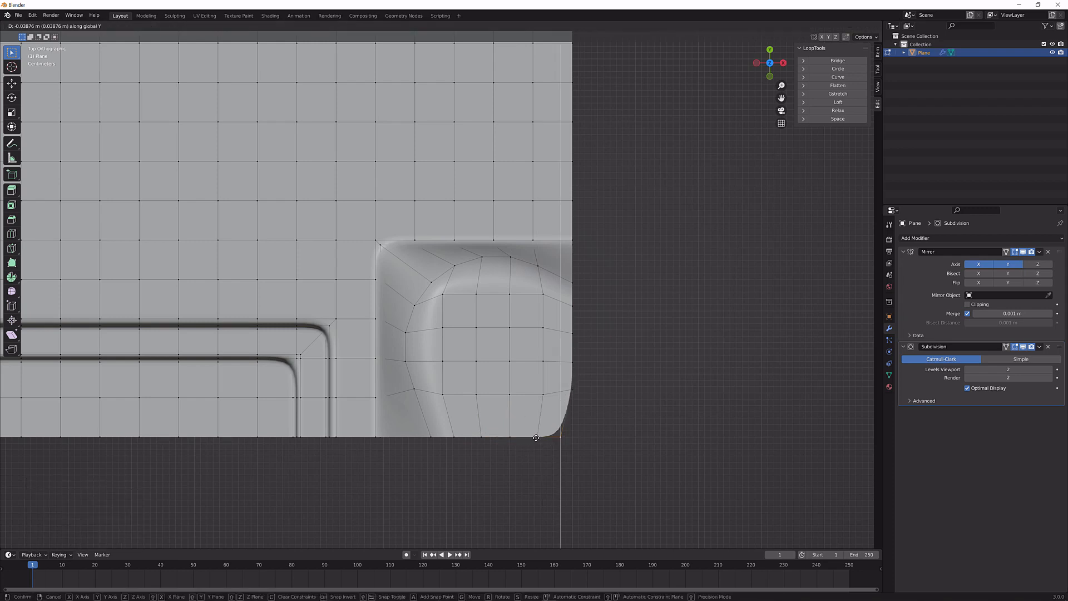
left_click(590, 400)
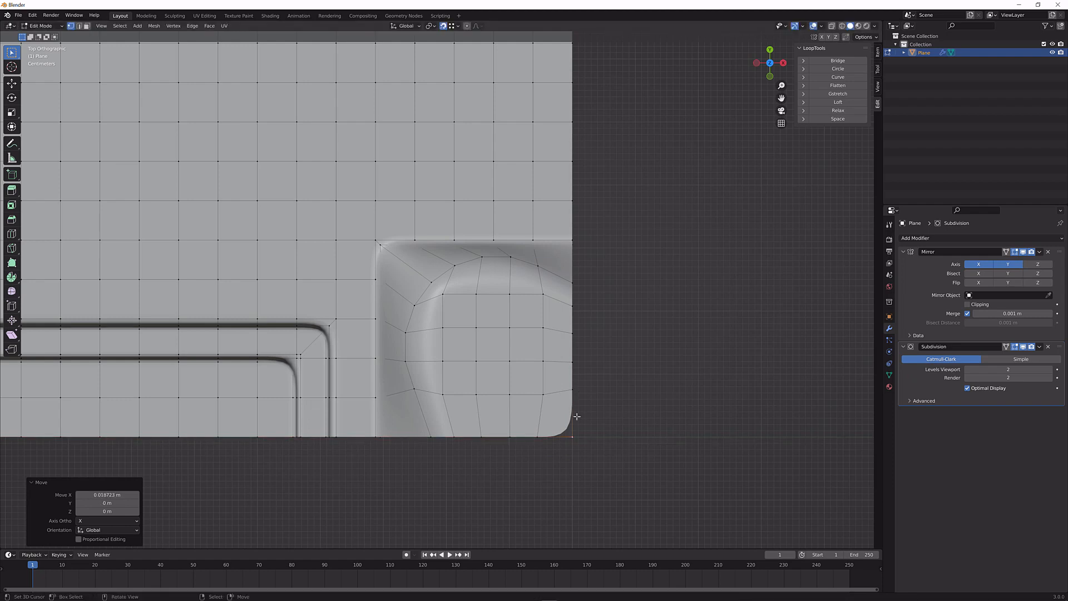
key("Tab")
mouse_move(582, 435)
middle_mouse_down()
mouse_move(613, 406)
mouse_move(584, 432)
middle_mouse_up()
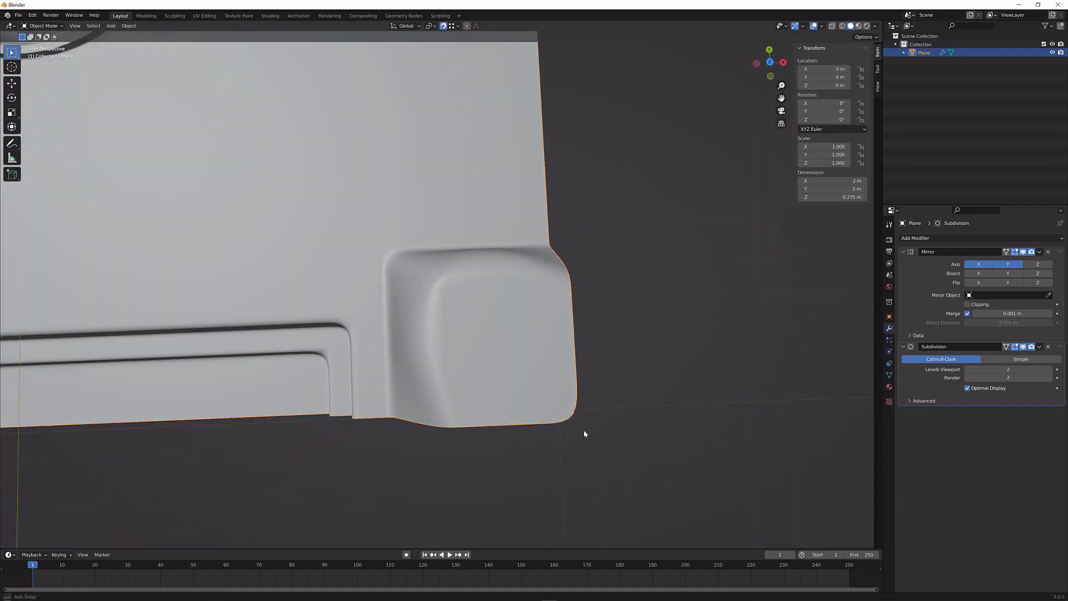
Select all top faces of the raised corner in face selection and try insetting them slightly
key("Tab")
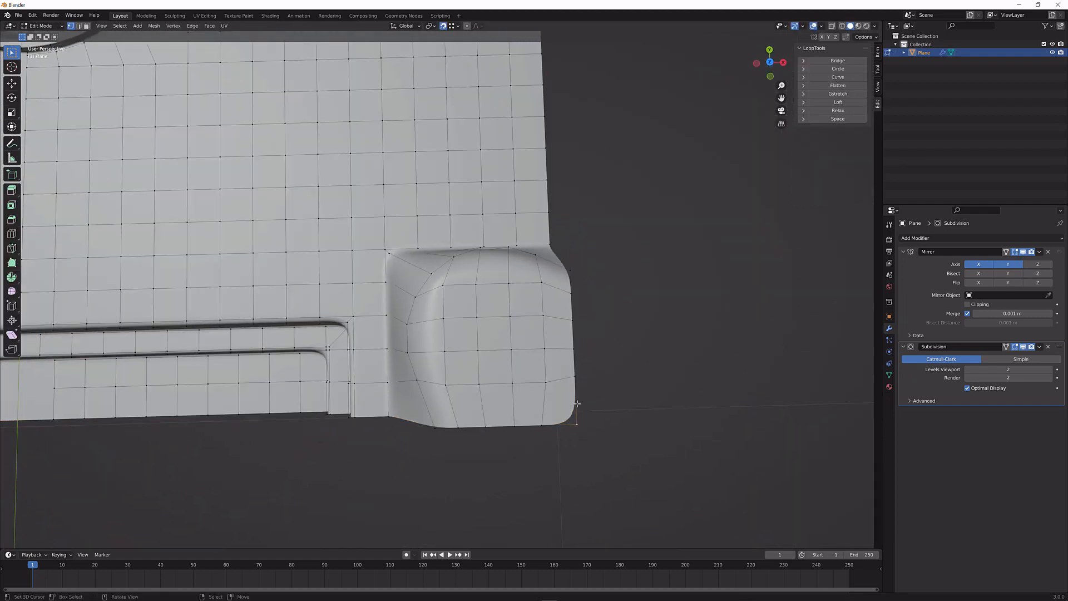
left_click(87, 26)
key("c")
left_click(475, 278)
mouse_move(438, 348)
left_mouse_down()
mouse_move(501, 398)
mouse_move(516, 286)
left_mouse_up()
key("Escape")
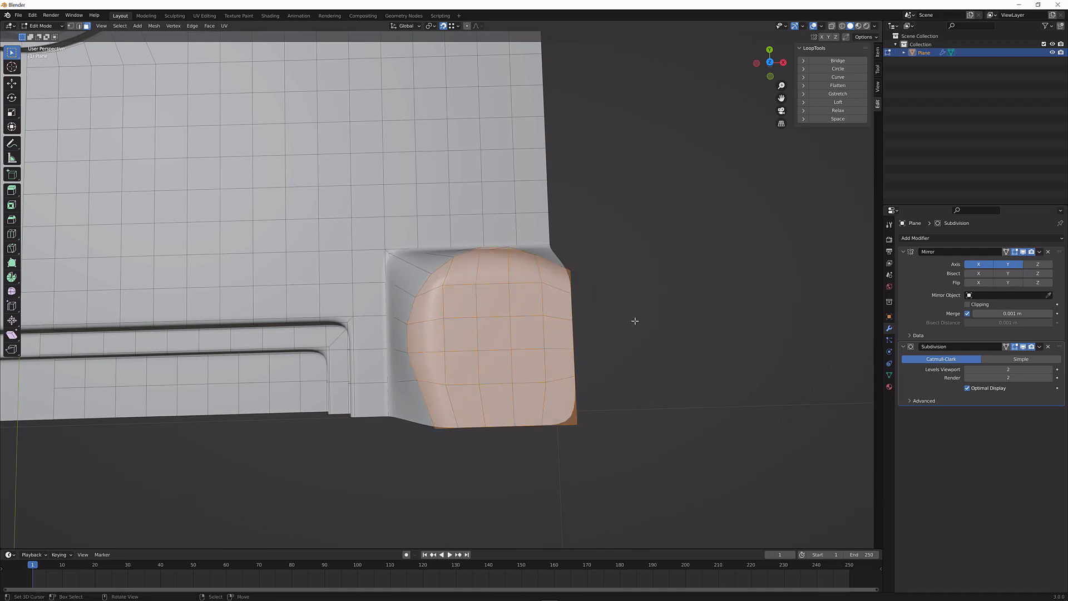
key("i")
left_click(632, 322)
Inspect the inset corner from an angle and undo the inset
middle_click_drag(490, 356, 547, 311)
key("Tab")
key("Tab")
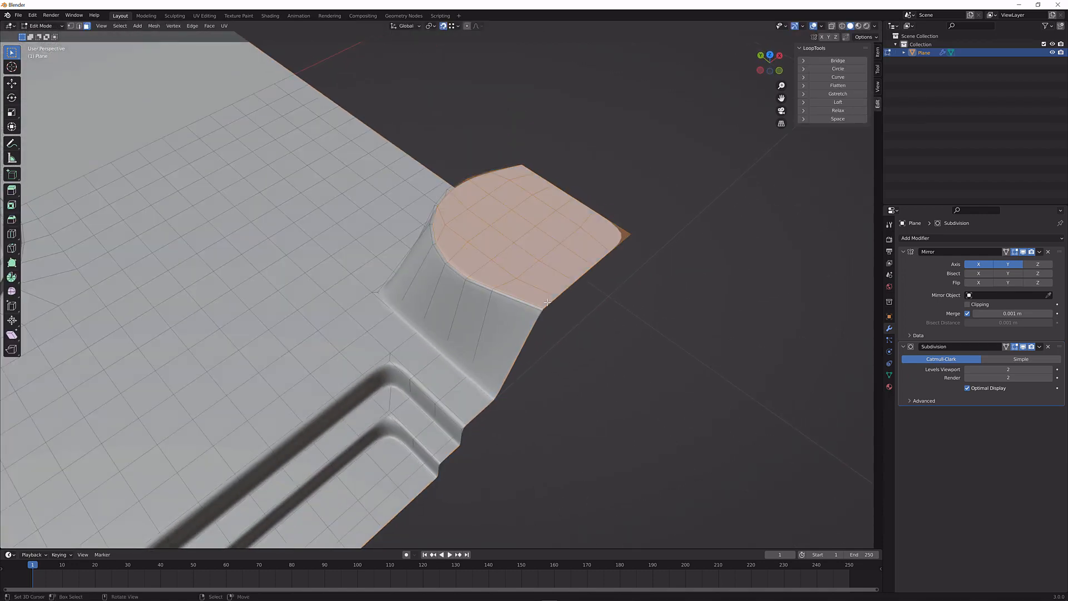
key("KP_7")
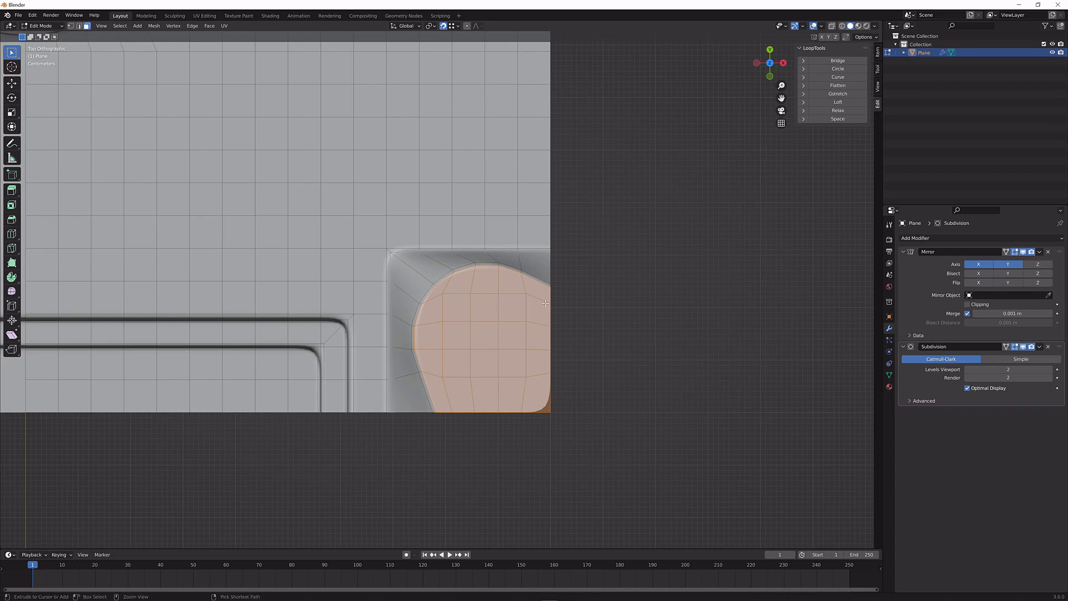
right_click(458, 277, "ctrl")
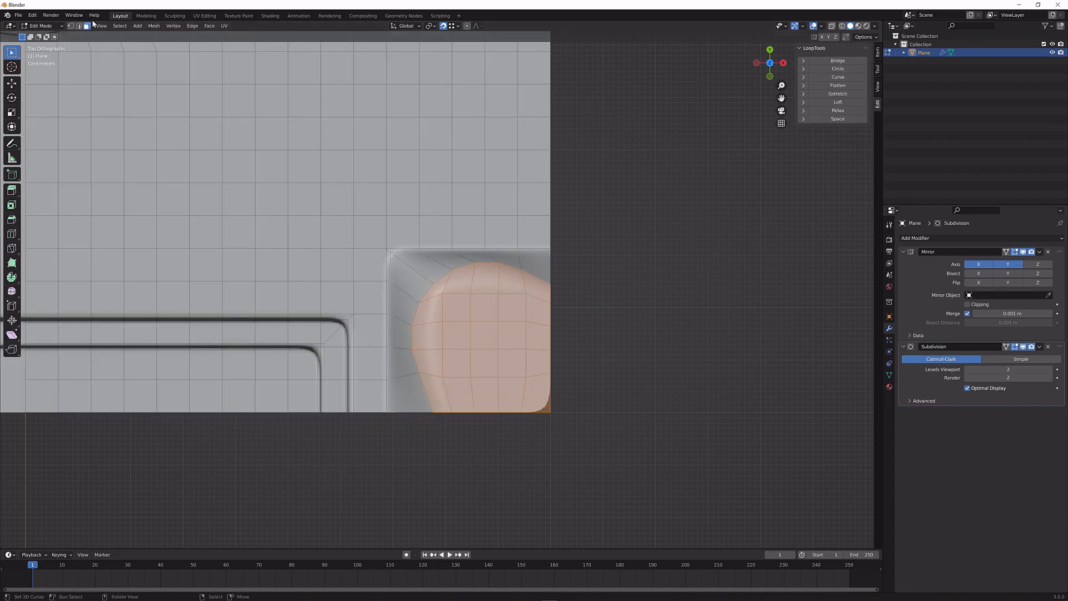
In vertex selection, snap the two lower vertices of the inner rim in X to line up with the rim vertex above
left_click(71, 26)
key("alt+a")
key("g")
key("y")
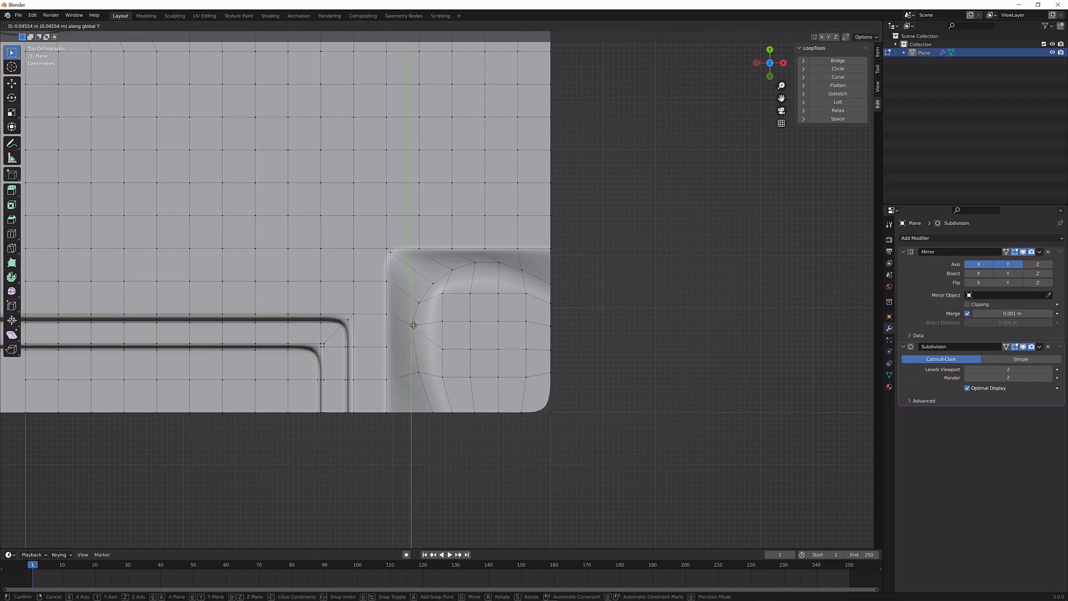
key("x")
left_click(412, 325)
right_click(418, 372)
key("g")
key("x")
left_click(414, 346)
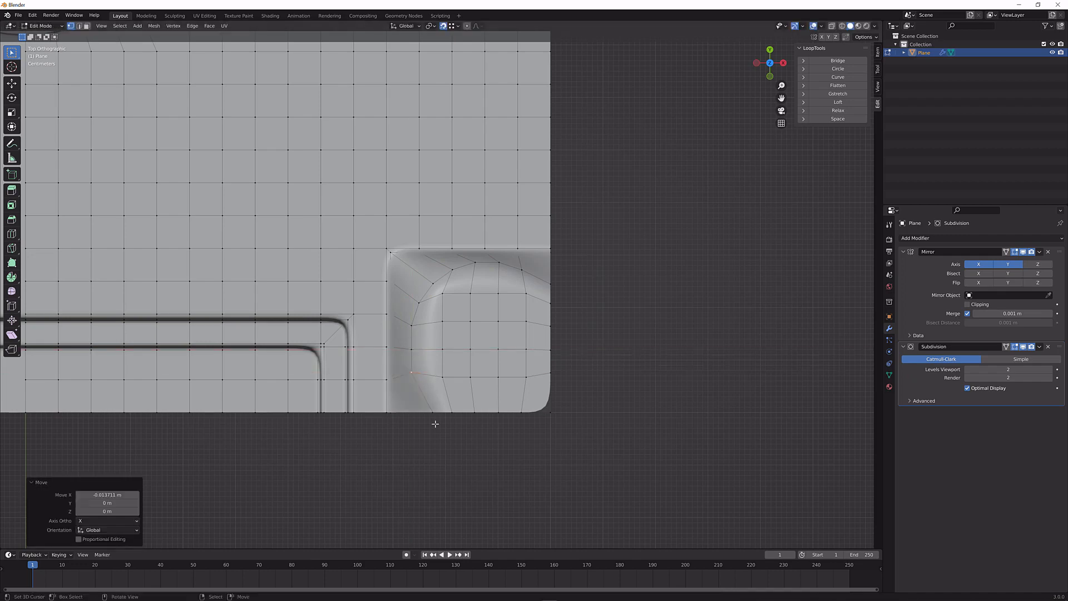
Snap the two inner bottom-edge vertices of the raised corner's top in X to the vertices directly above them
right_click(434, 416)
key("g")
key("x")
left_click(411, 375)
right_click(455, 416)
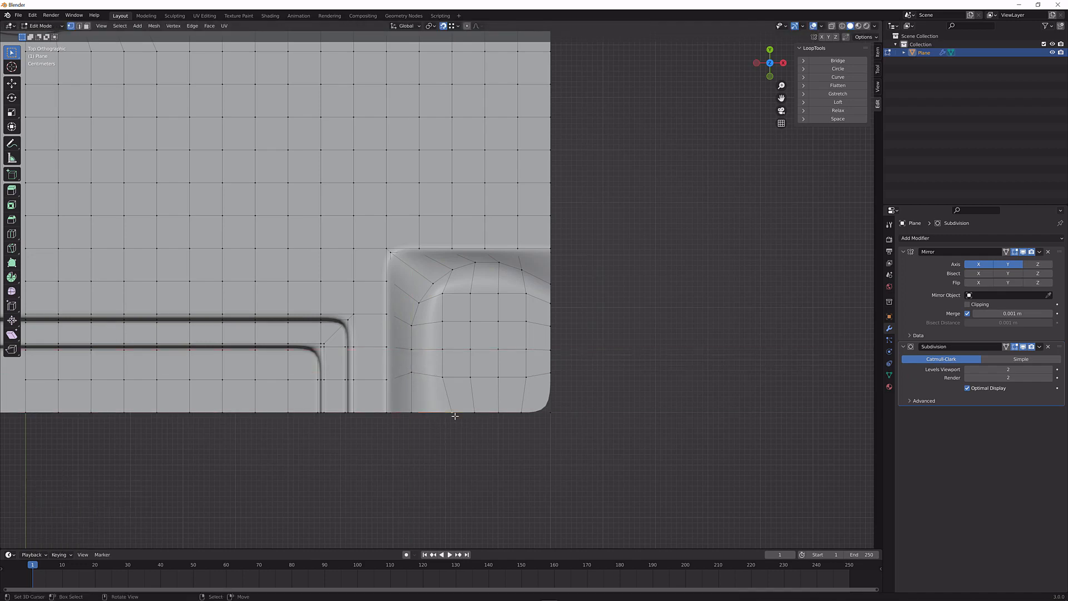
key("g")
key("x")
left_click(441, 374)
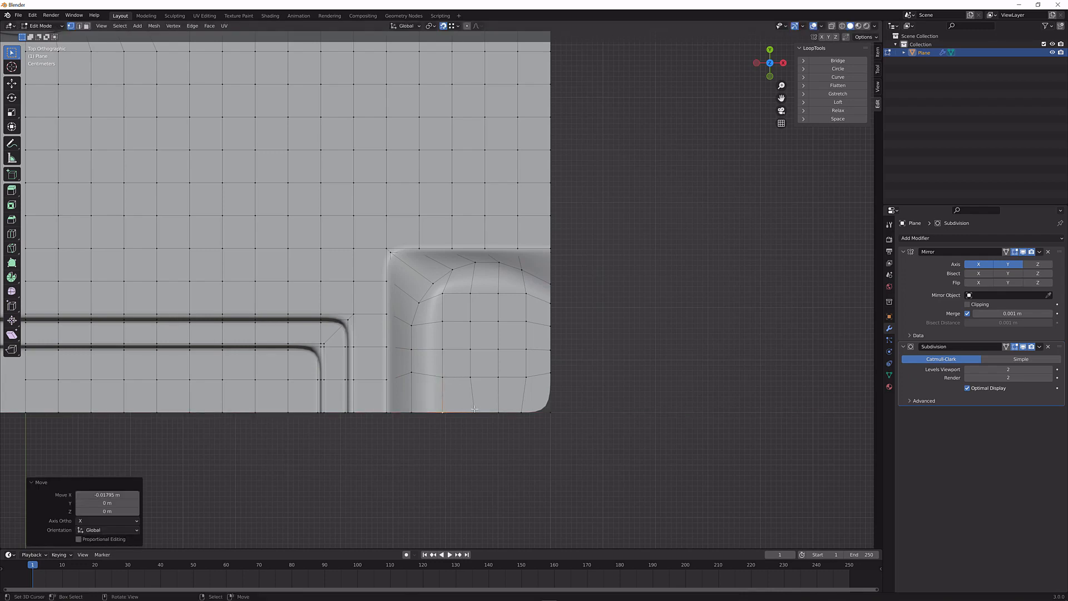
Snap the next two bottom-edge vertices toward the outer corner in X to line up with the vertices above
right_click(474, 409)
key("g")
key("x")
left_click(473, 374)
right_click(516, 419)
key("g")
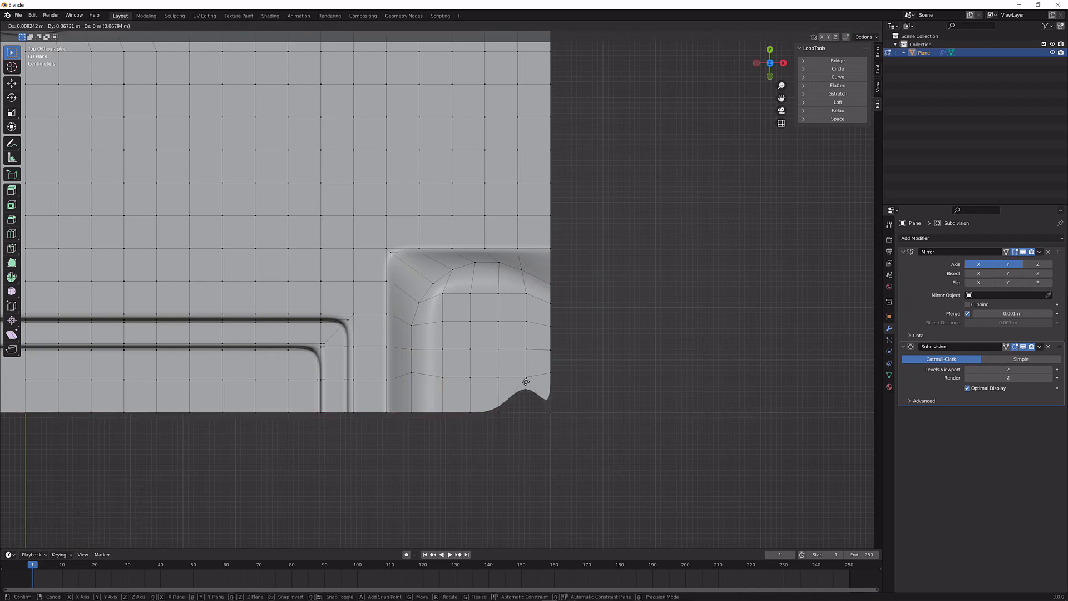
key("x")
left_click(526, 381)
Inspect the raised corner's shading from several angles in Object Mode
middle_click_drag(551, 358, 499, 304)
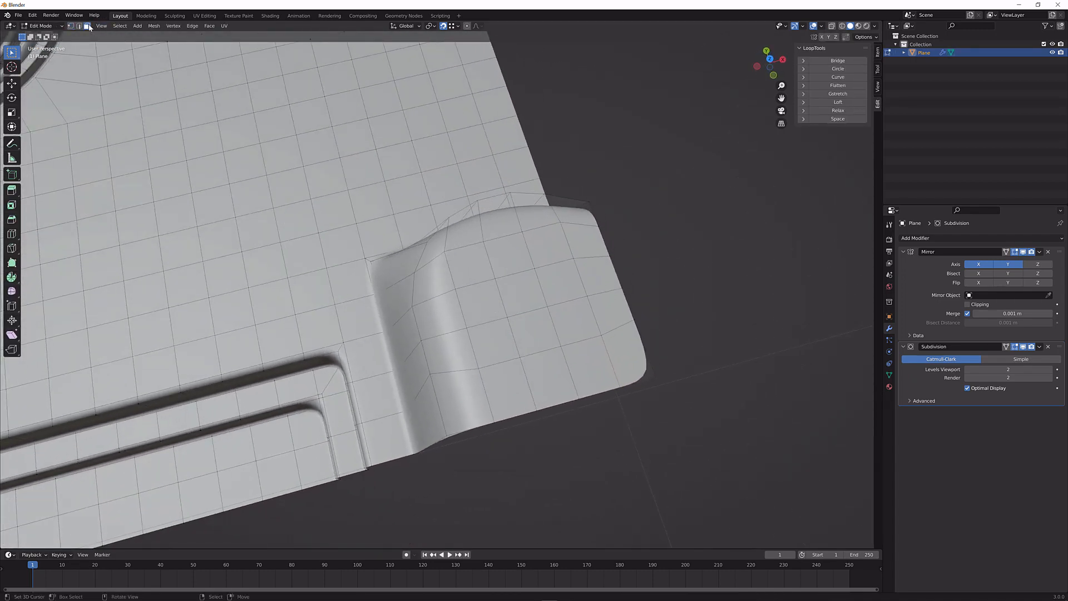
key("Tab")
middle_click_drag(429, 241, 474, 278)
key("Tab")
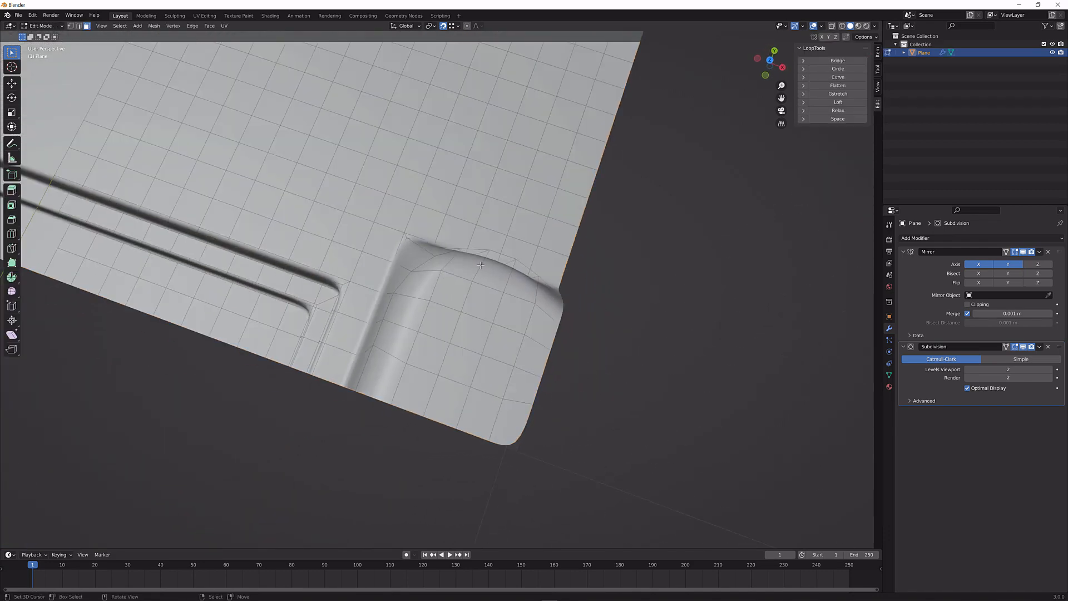
key("Tab")
middle_click_drag(433, 307, 443, 296)
key("Tab")
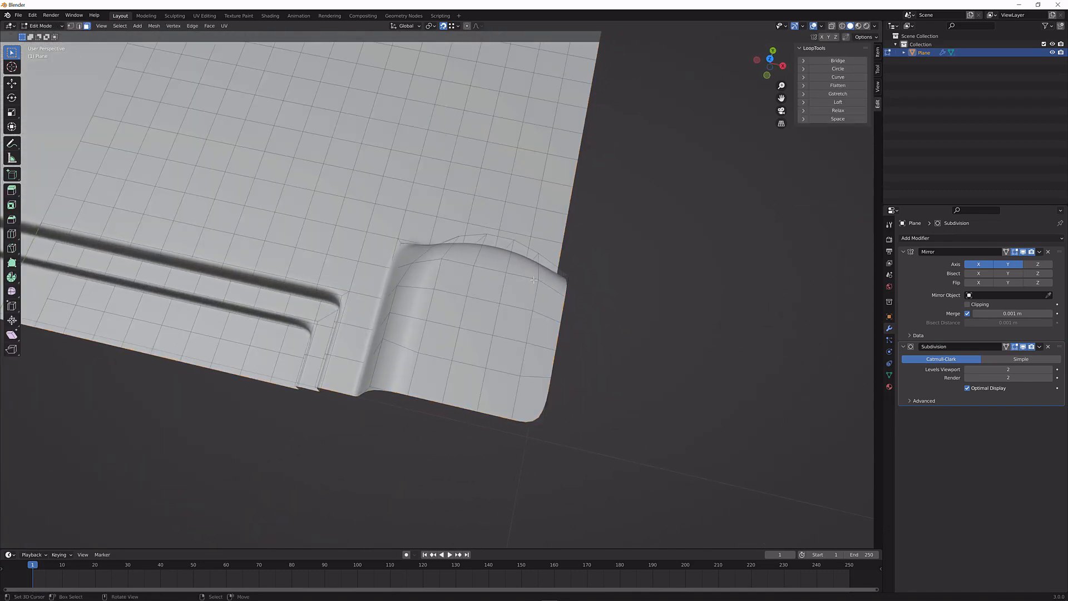
In vertex selection, snap the upper rim vertex on the panel's outer edge in Y to the rim's straight upper row
key("KP_7")
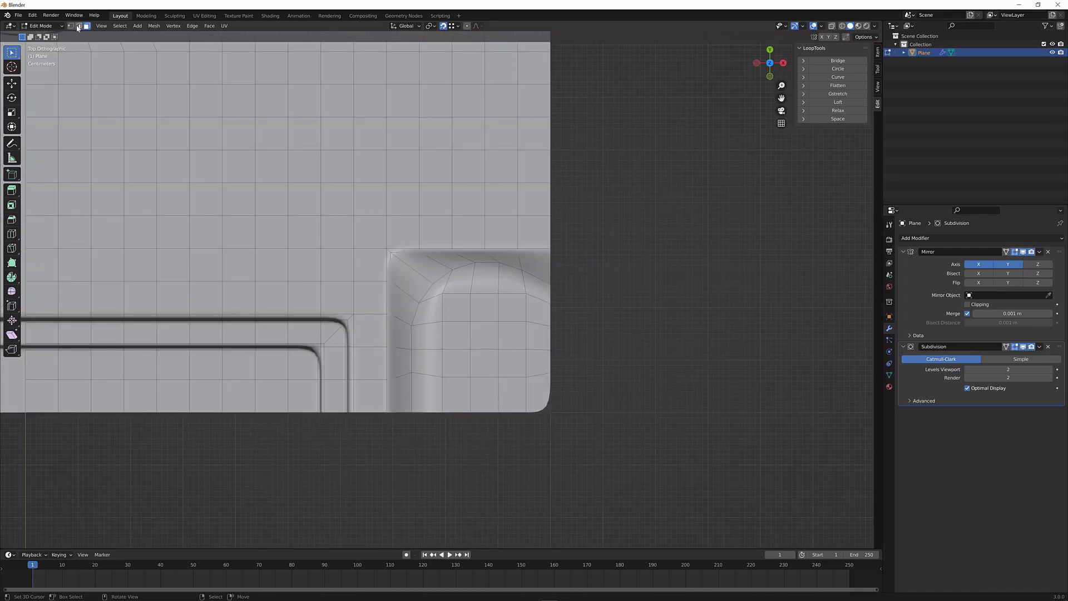
left_click(545, 282)
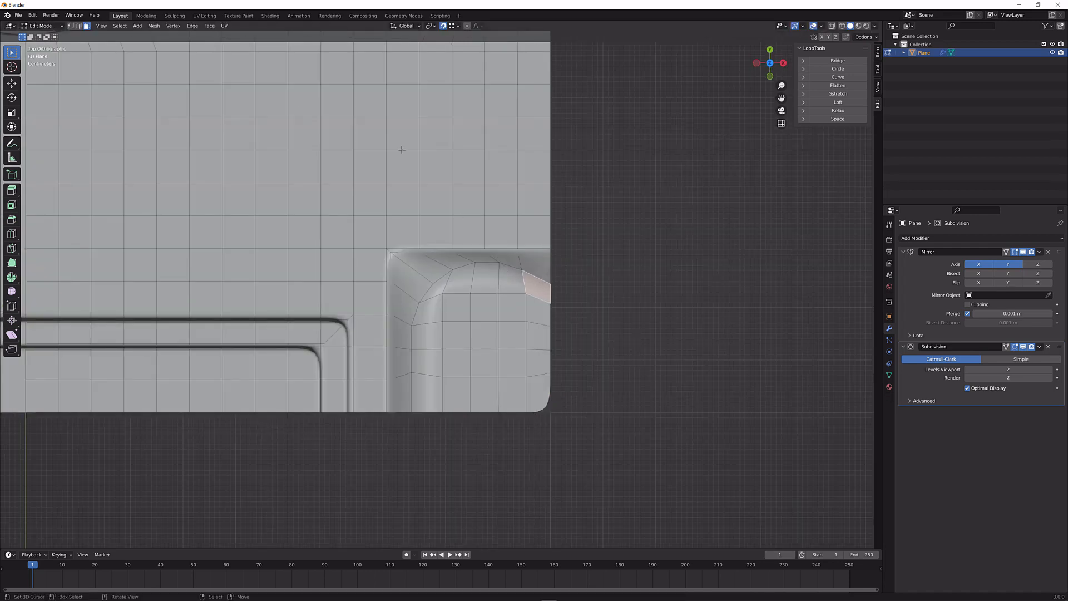
left_click(70, 26)
right_click(546, 283)
key("g")
key("y")
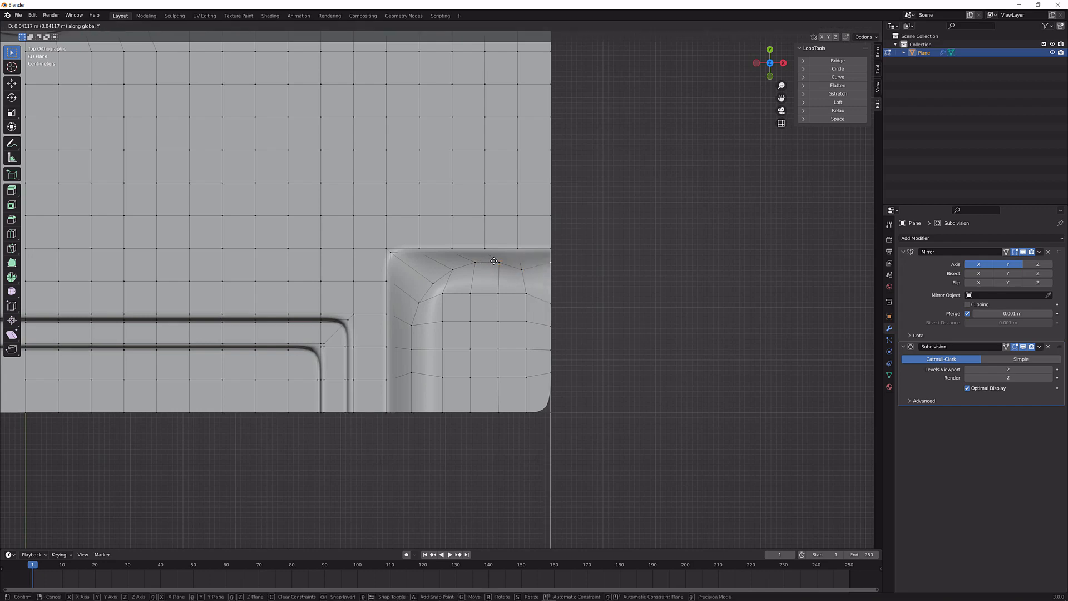
left_click(496, 263)
Snap the two neighbouring upper rim vertices in Y so the raised corner's upper edge runs straight
key("g")
key("y")
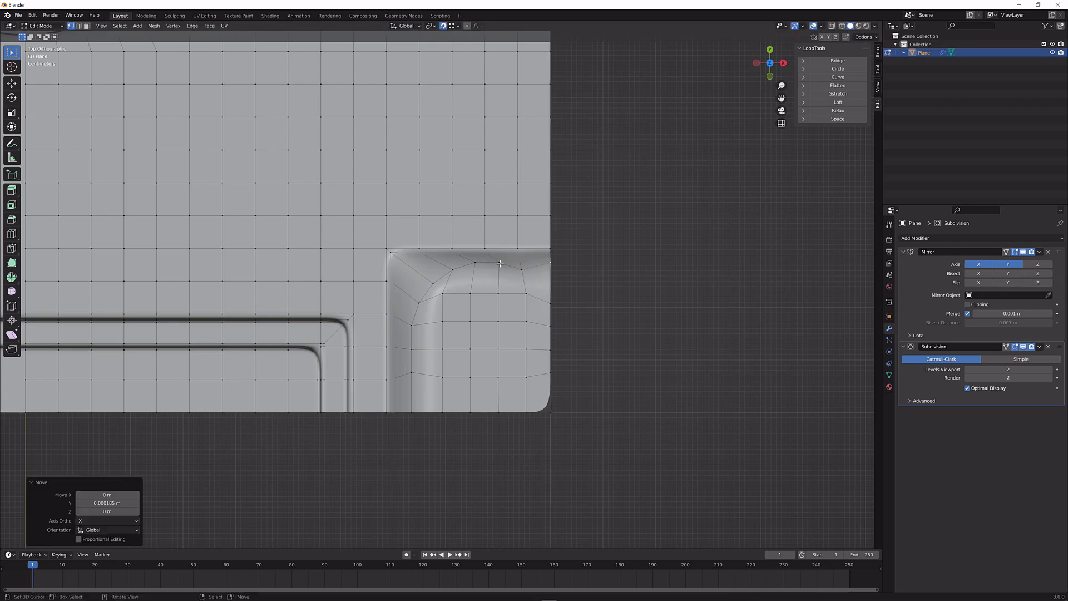
left_click(479, 262)
right_click(518, 267)
key("g")
key("y")
left_click(503, 262)
Select the three-by-three block of faces on the raised corner's top, shape it into a circle with LoopTools and shift it slightly
left_click(87, 27)
key("c")
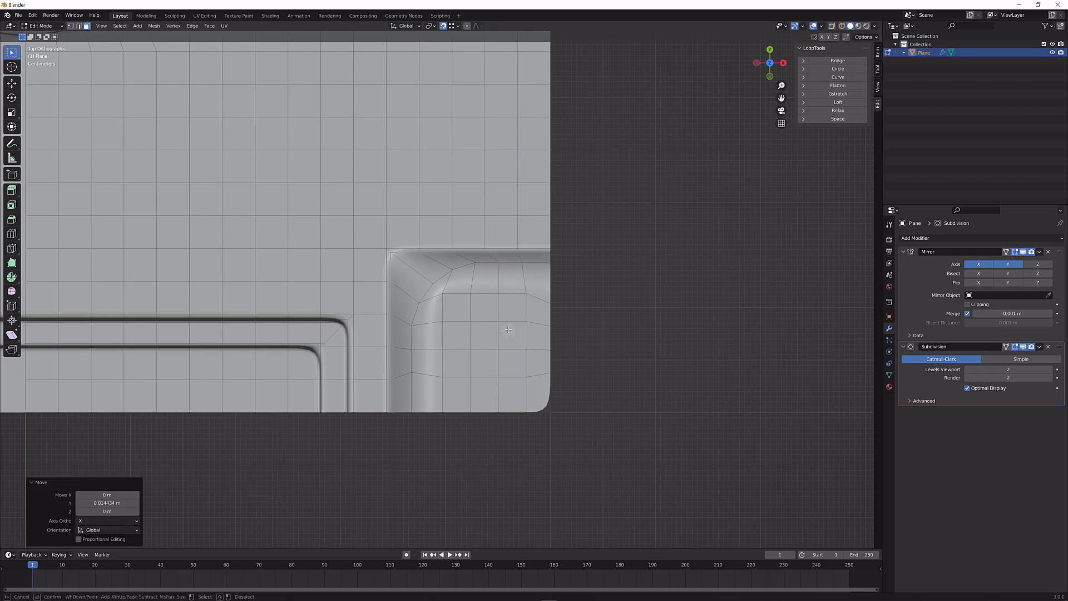
left_click_drag(506, 333, 465, 362)
left_click_drag(521, 382, 528, 323)
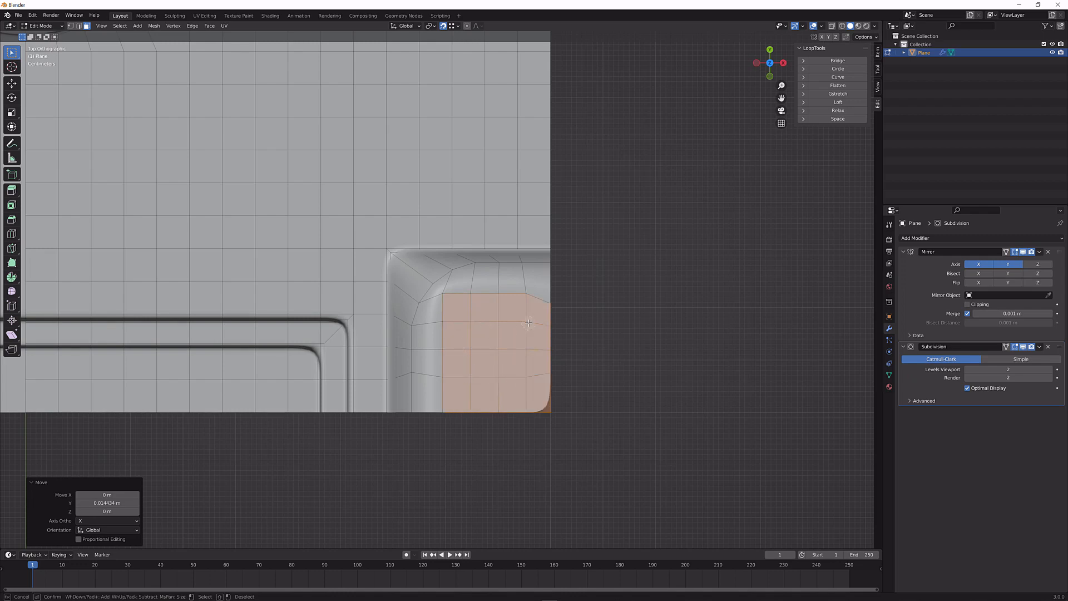
right_click(528, 323)
left_click(534, 362)
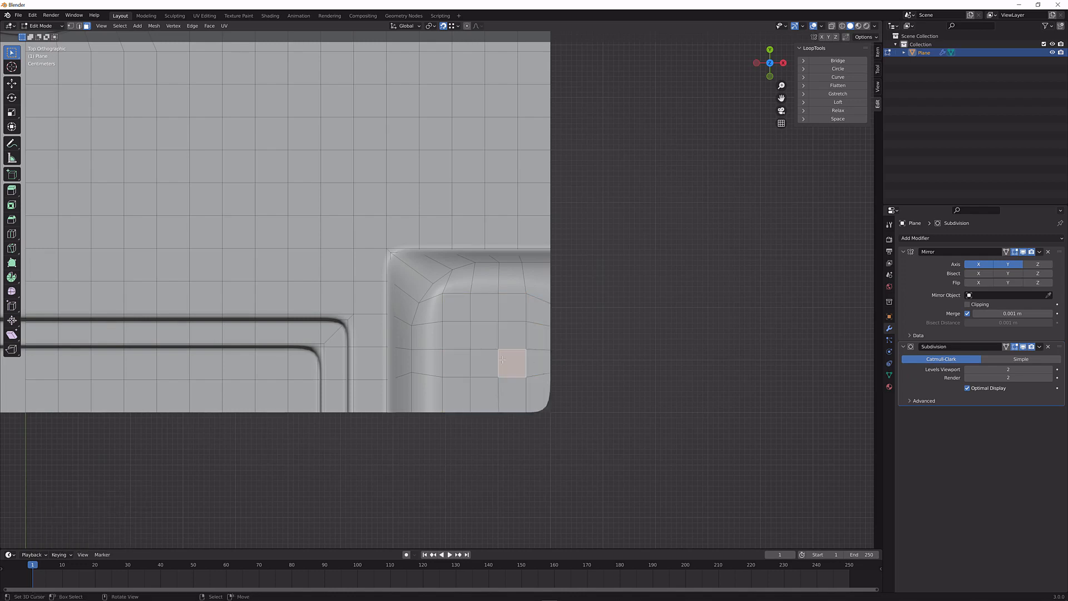
key("c")
left_click_drag(490, 310, 497, 309)
right_click(497, 309)
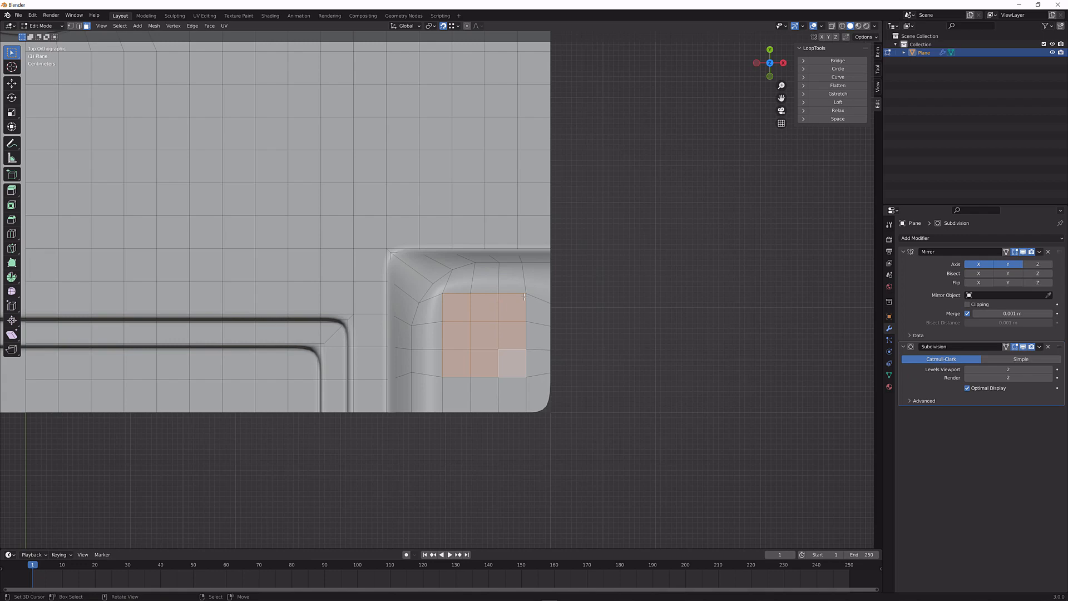
left_click(849, 69)
key("g")
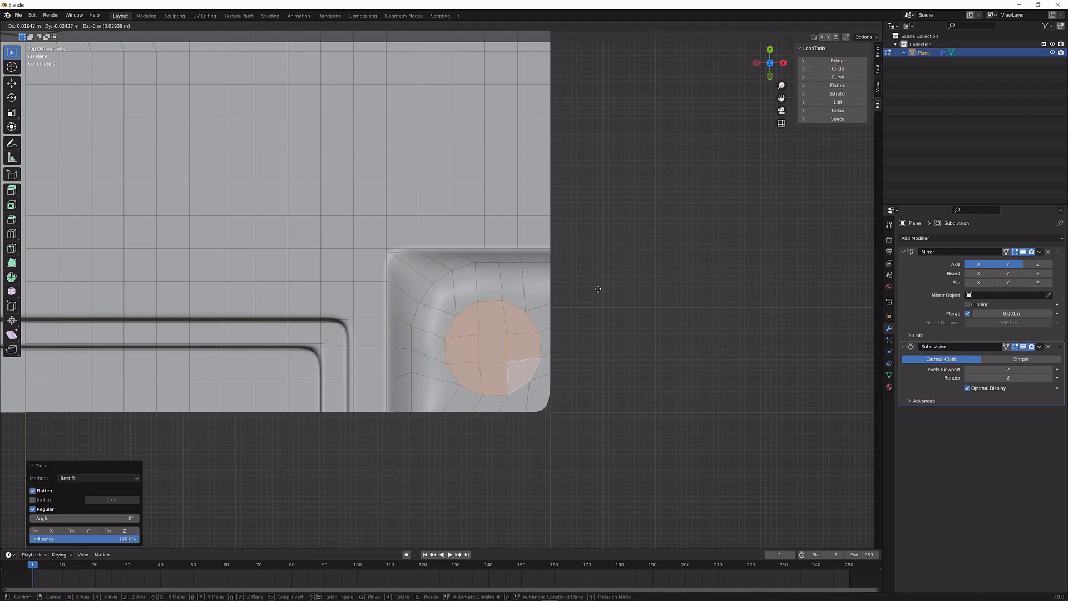
left_click(598, 288)
Select all top faces surrounding the circle and inset them by about 0.006 m
left_click(503, 290)
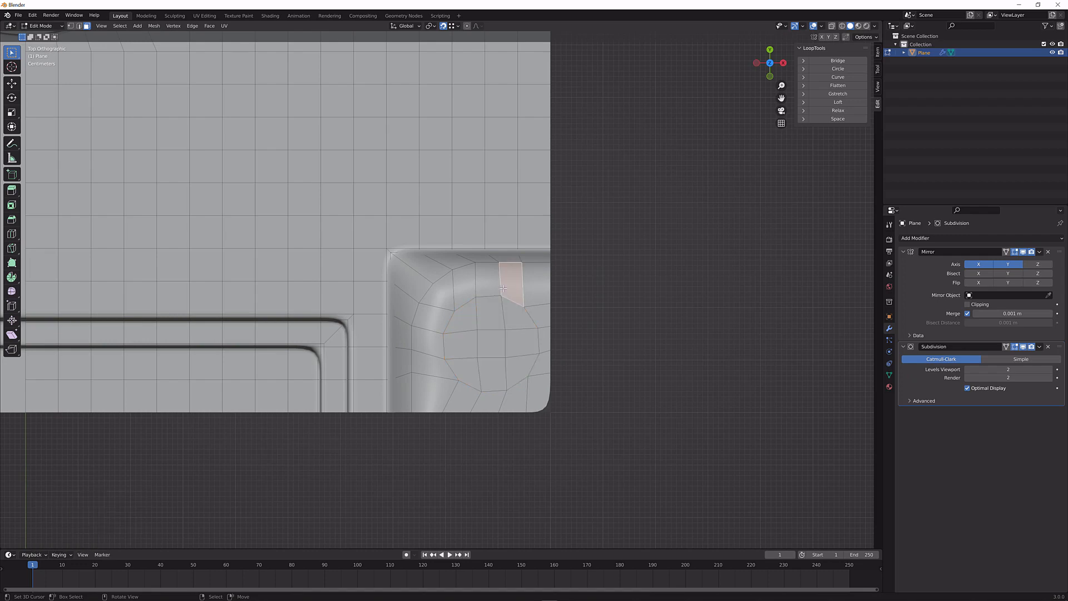
key("c")
left_click_drag(503, 288, 456, 289)
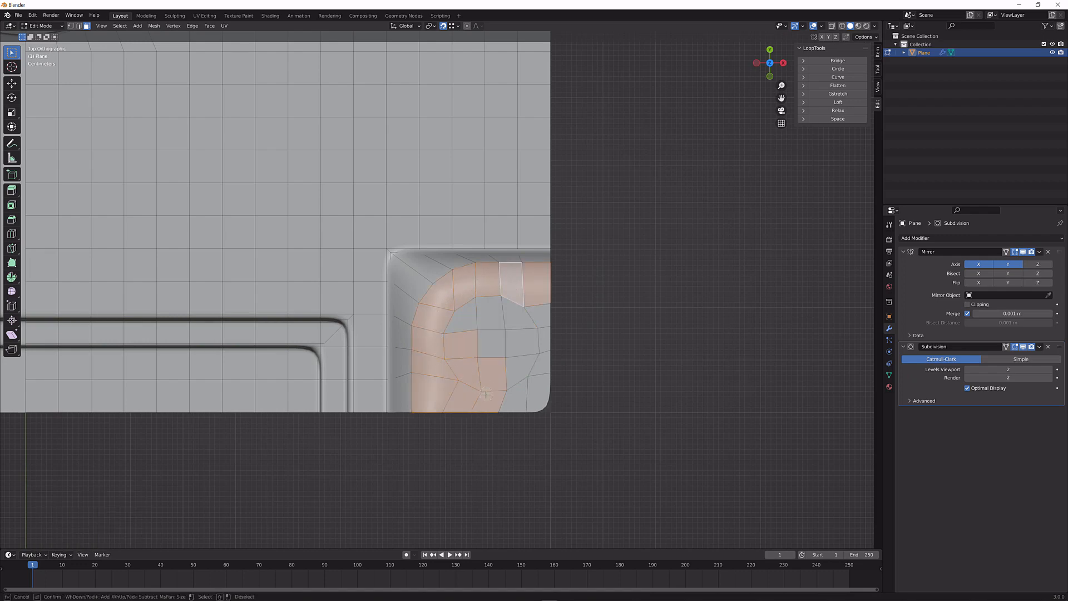
mouse_move(486, 395)
left_mouse_down()
mouse_move(536, 330)
mouse_move(495, 311)
left_mouse_up()
middle_click_drag(477, 361, 465, 341)
right_click(486, 330)
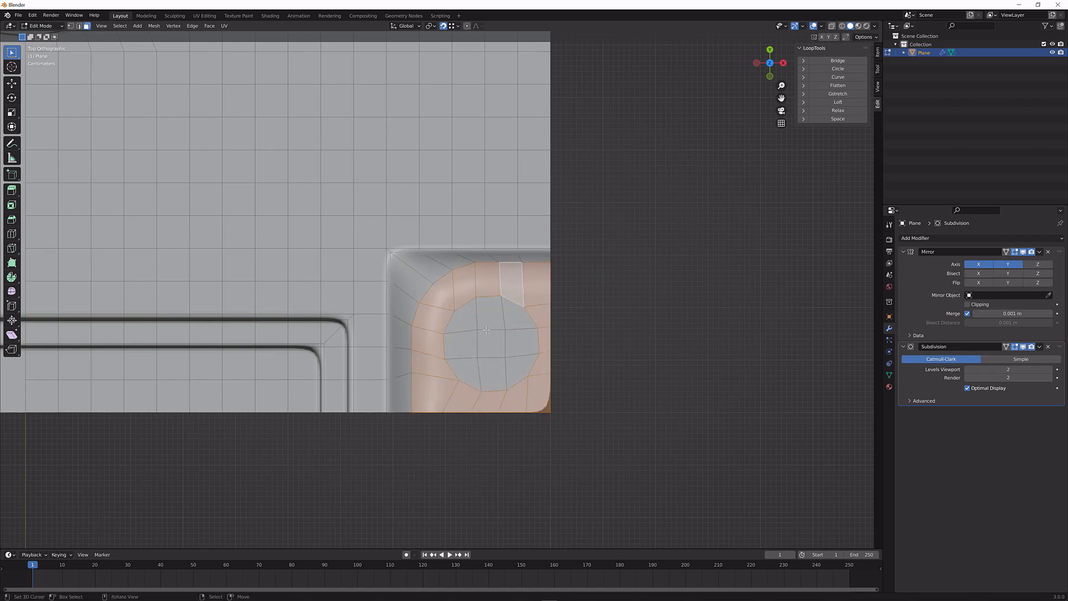
key("i")
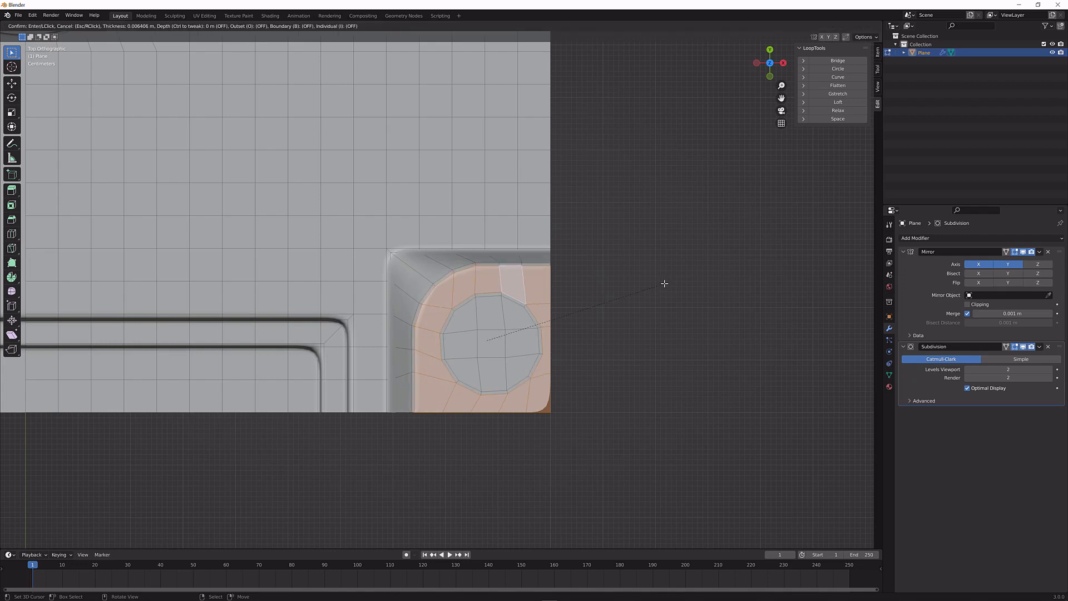
left_click(665, 284)
Check the inset in Object Mode and extend the selection to the raised corner's whole top, including the circle
middle_click_drag(523, 364, 572, 299)
key("Tab")
key("Tab")
key("ctrl+KP_Add")
key("c")
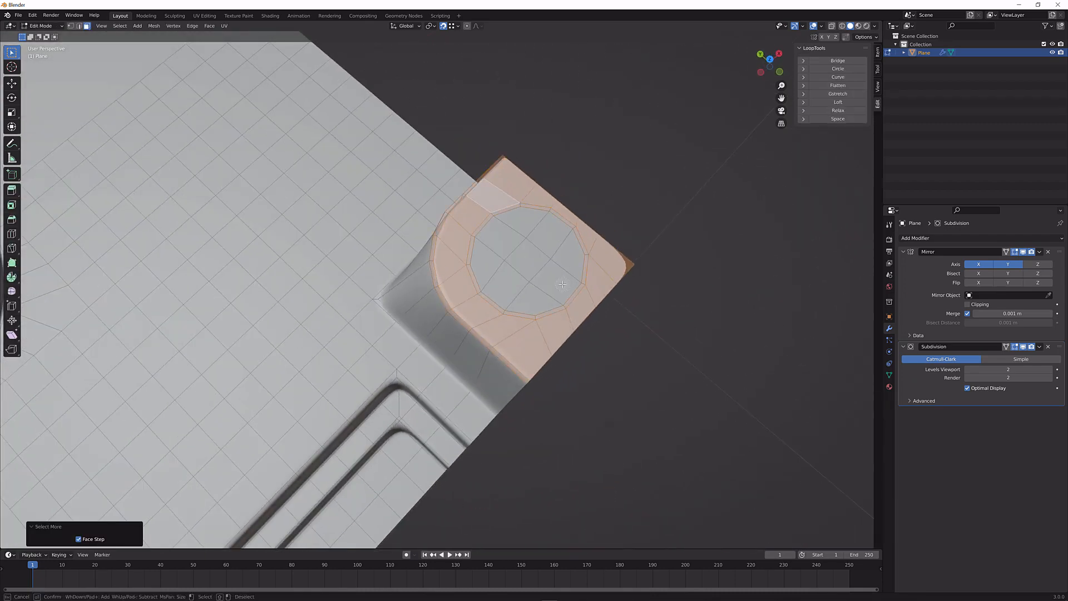
middle_click_drag(518, 242, 357, 296)
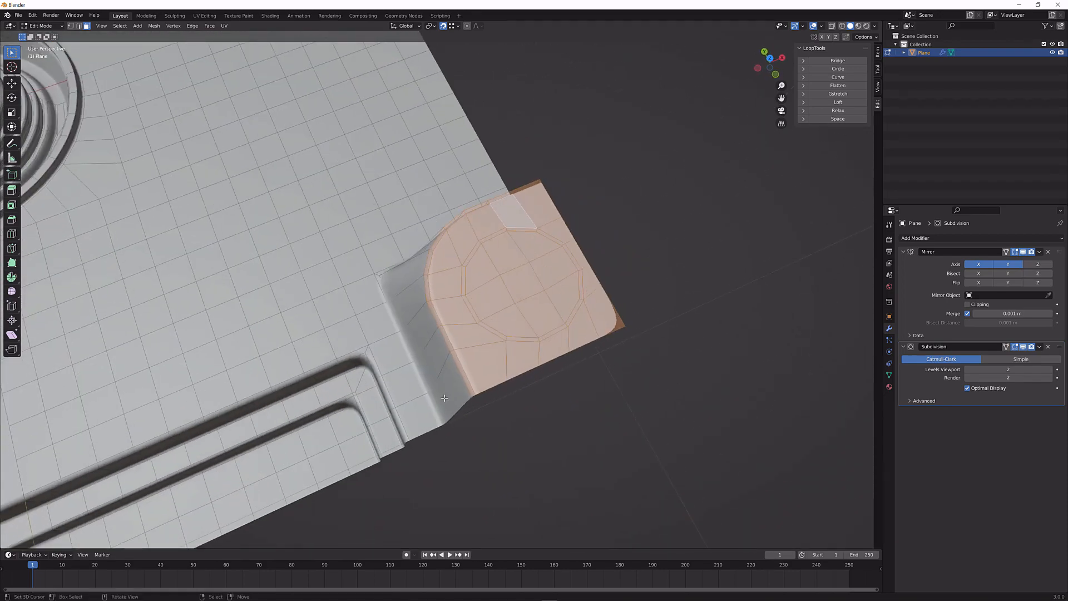
middle_click_drag(445, 398, 287, 77)
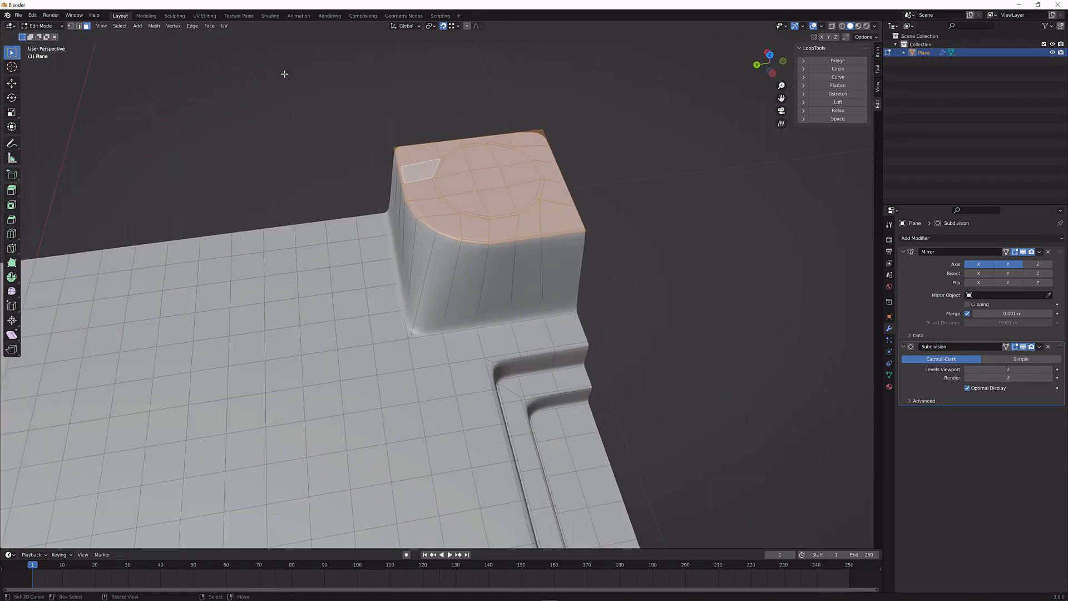
Set the transform pivot to Active Element and scale the selected top to about 0.746 around its outer corner vertex
left_click(432, 27)
mouse_move(405, 29)
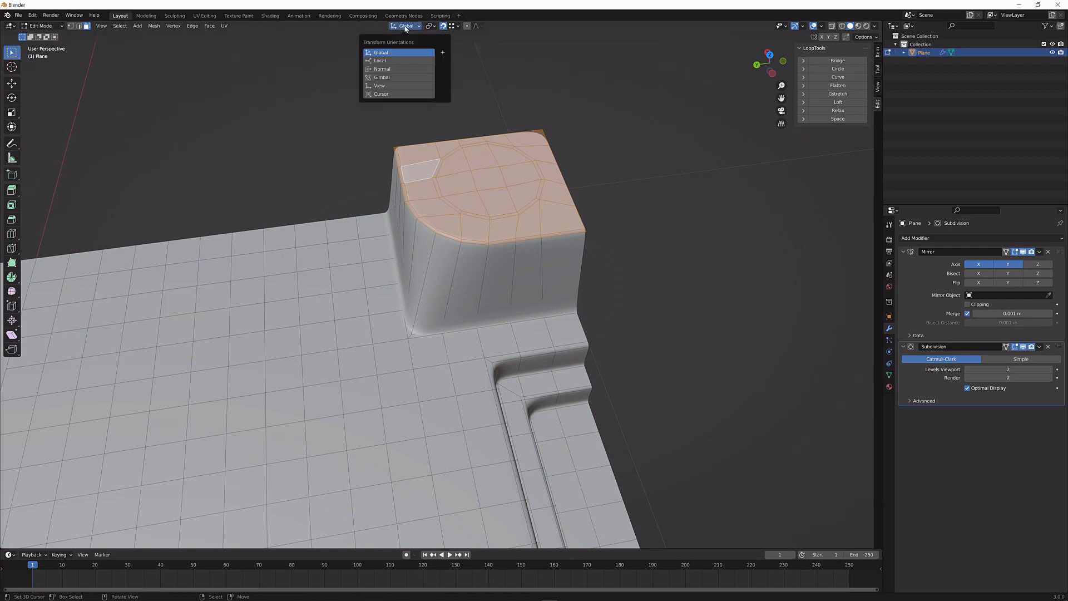
left_click(431, 26)
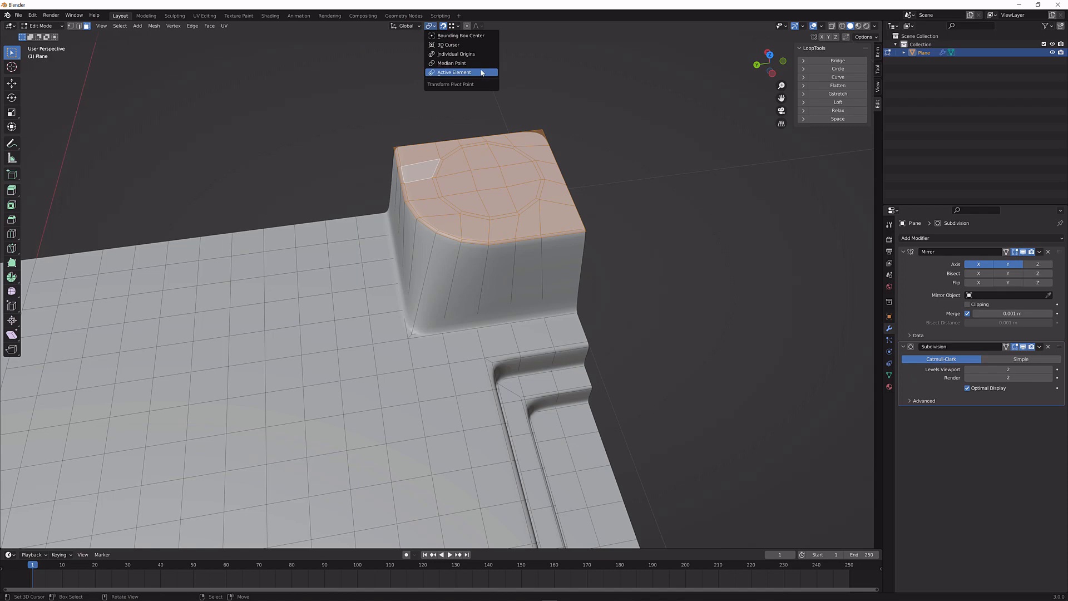
middle_click_drag(575, 102, 449, 117)
key("1")
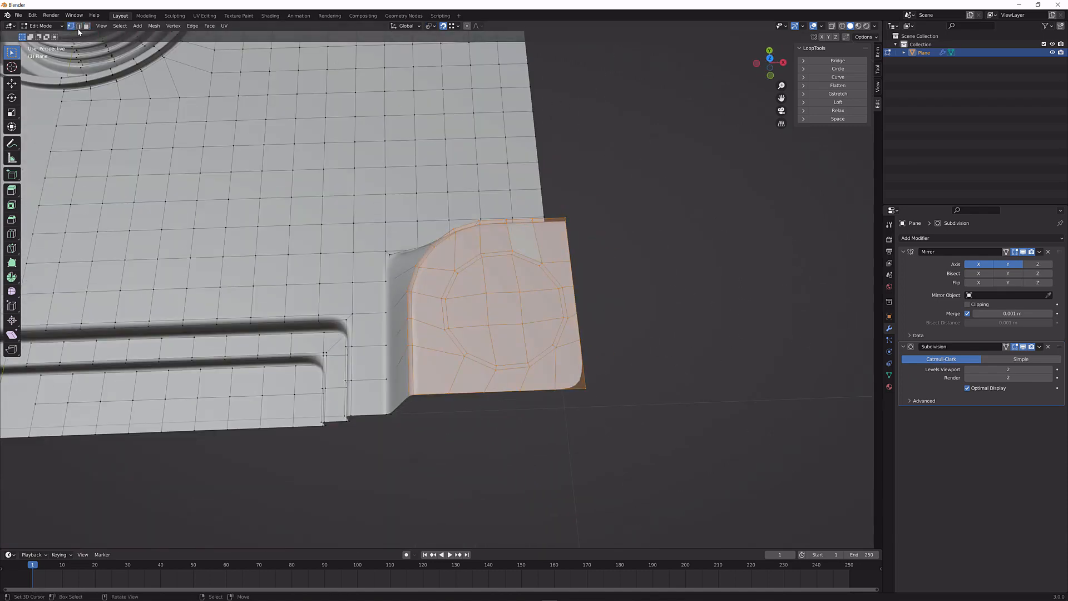
key("KP_7")
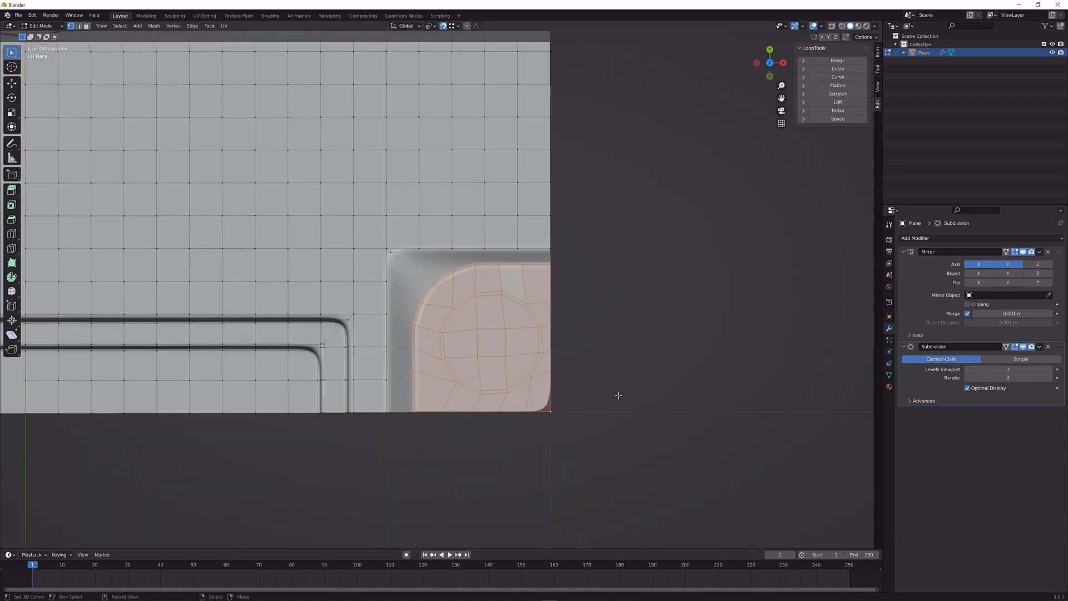
key("s")
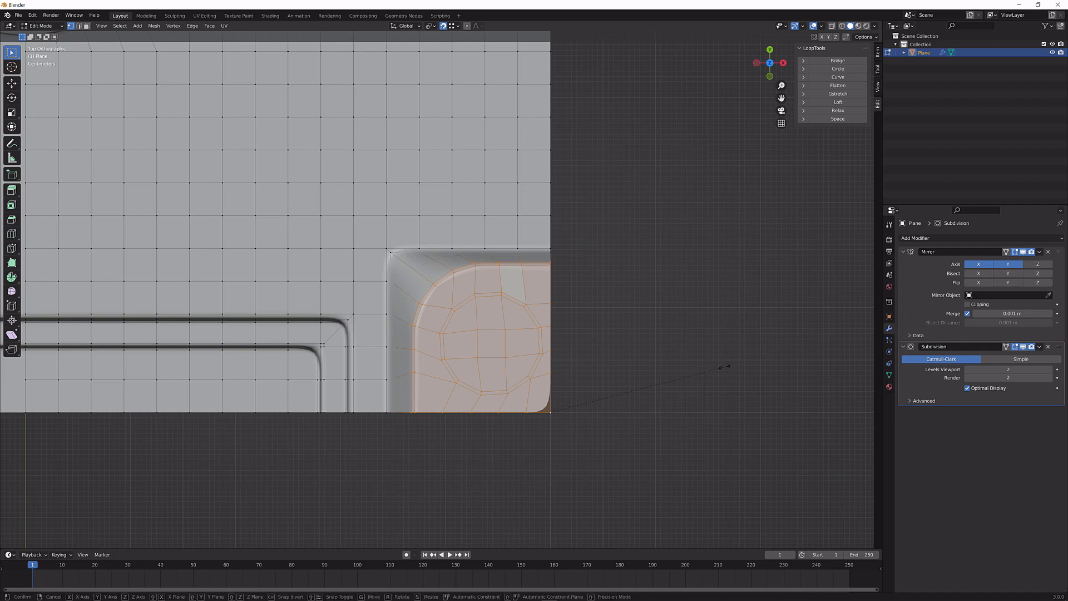
left_click(679, 373)
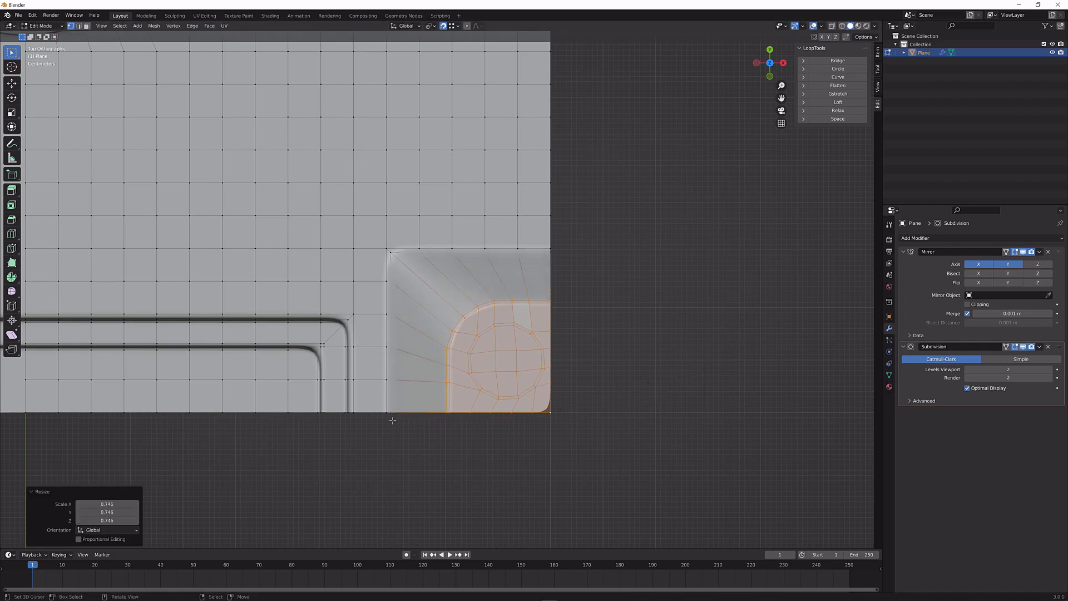
Check the sloped corner in Object Mode and scale its top down further to about 0.814
middle_click_drag(394, 420, 418, 234)
key("Tab")
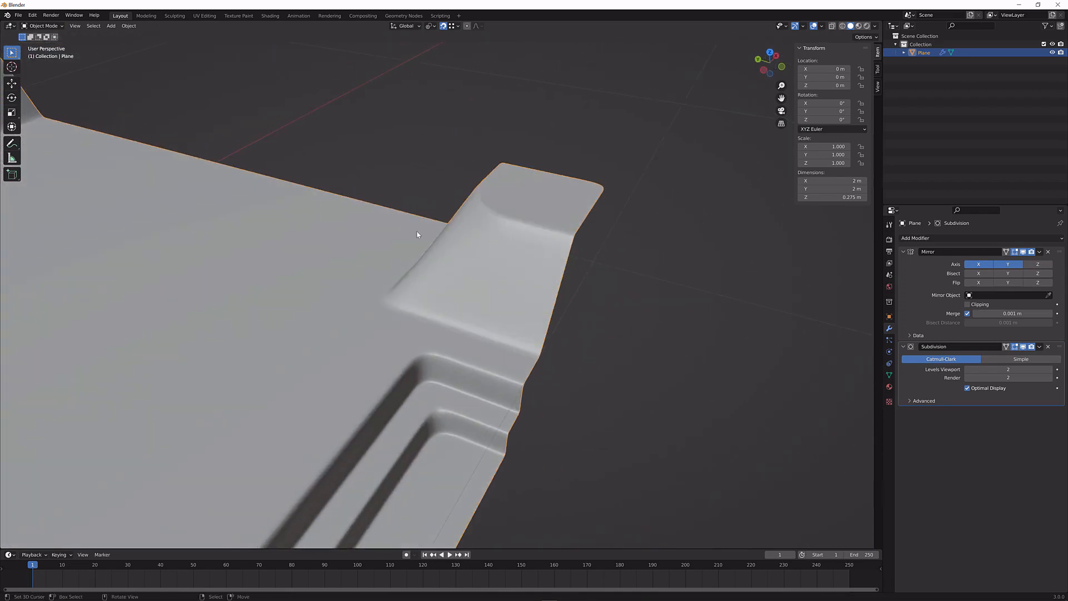
middle_click_drag(402, 305, 430, 279)
key("Tab")
key("s")
left_click(661, 257)
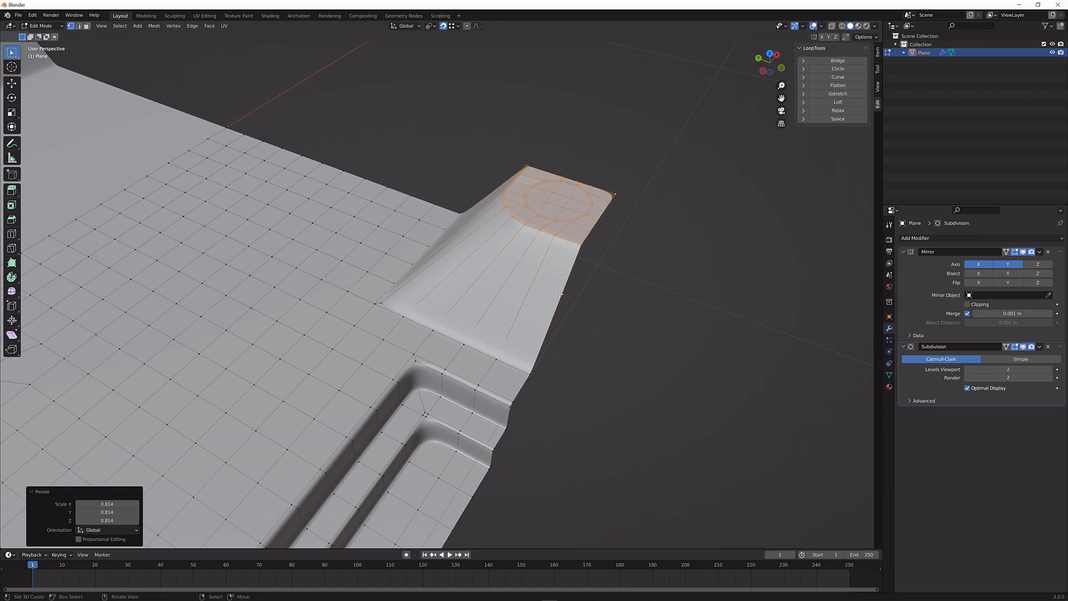
Adjust the height of the raised corner's top along Z and check the shape in Object Mode
key("Tab")
middle_click_drag(640, 272, 556, 281)
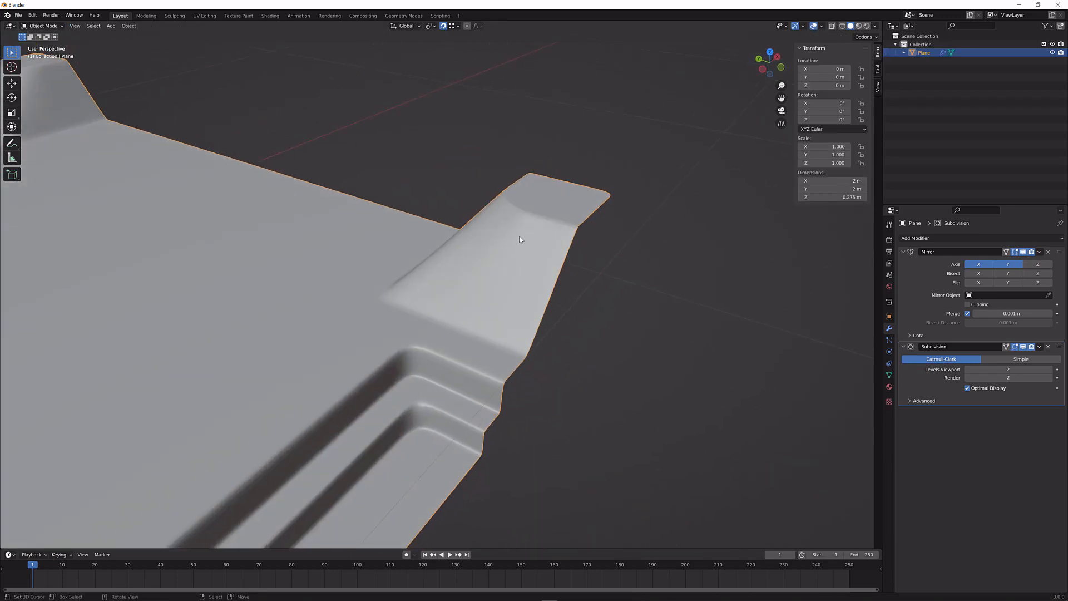
middle_click_drag(527, 235, 520, 327)
key("Tab")
scroll(473, 305, "down", 3)
key("g")
key("z")
left_click(579, 239)
key("Tab")
key("Tab")
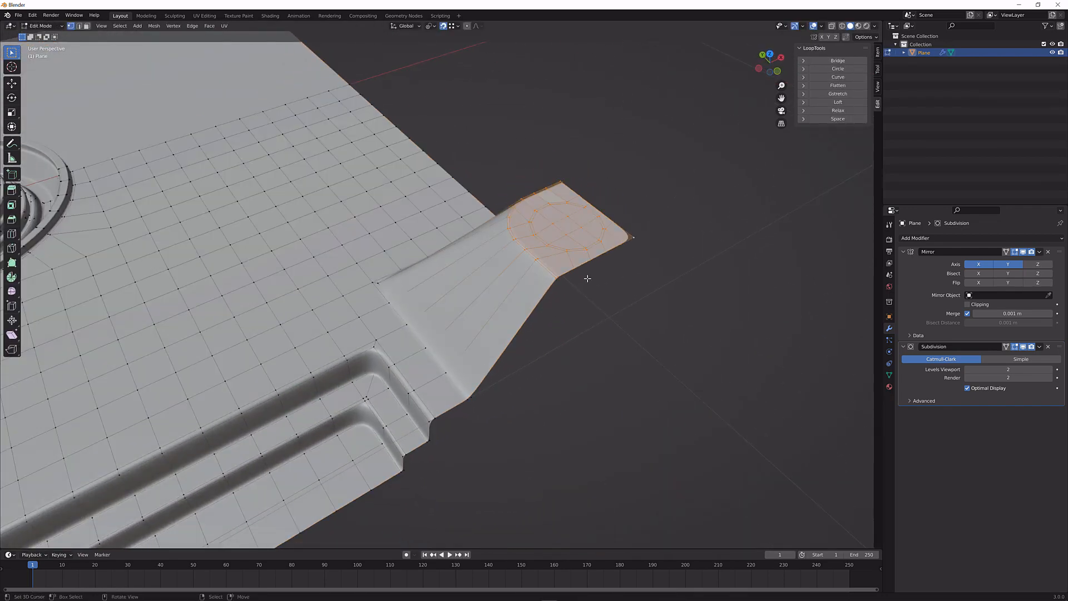
Select the circular faces on the raised corner's top and extrude them downward about 0.087 m to form a hole
middle_click_drag(590, 248, 224, 67)
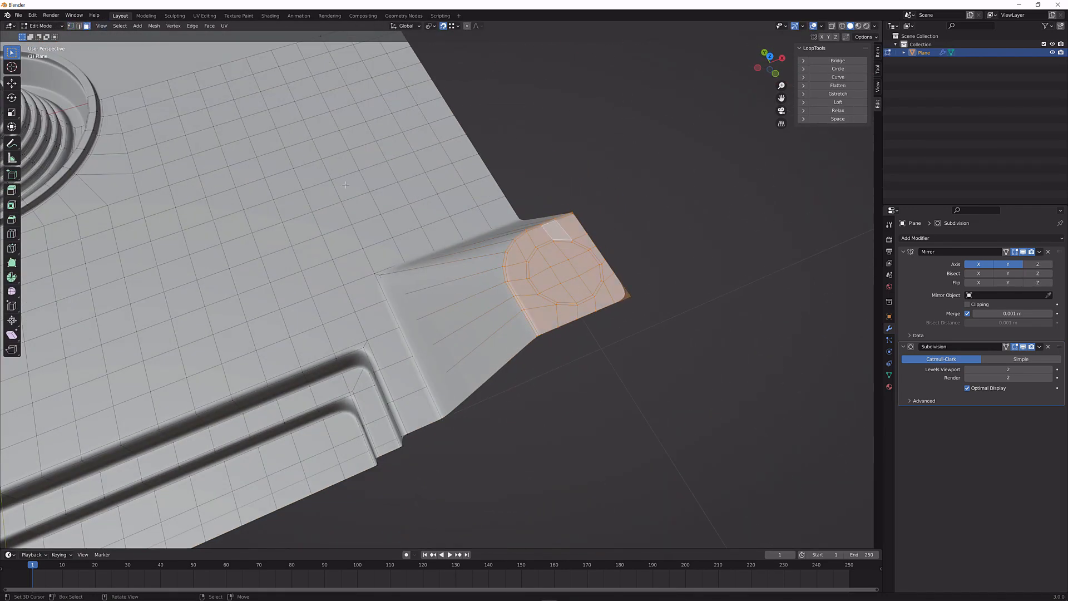
left_click(573, 273)
key("ctrl+KP_Add")
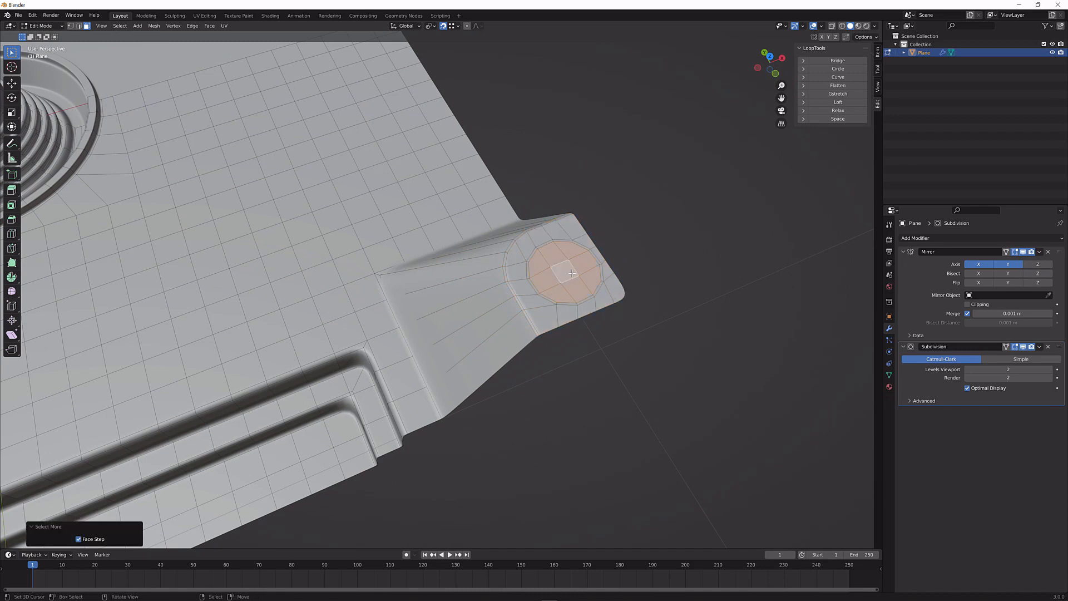
key("KP_7")
scroll(513, 330, "down", 3)
middle_click_drag(514, 330, 504, 273)
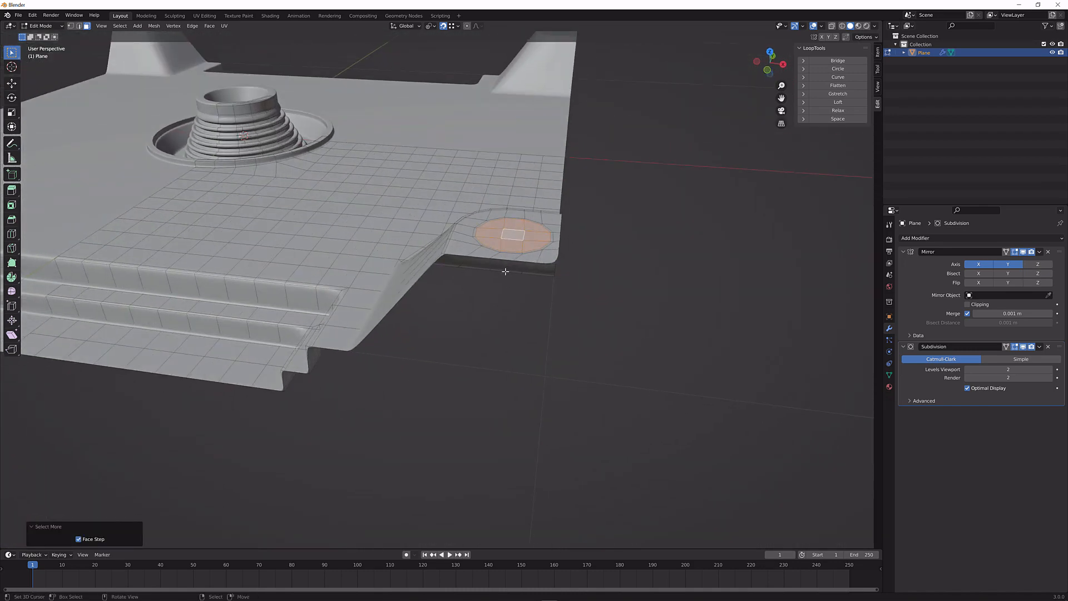
key("e")
left_click(513, 325)
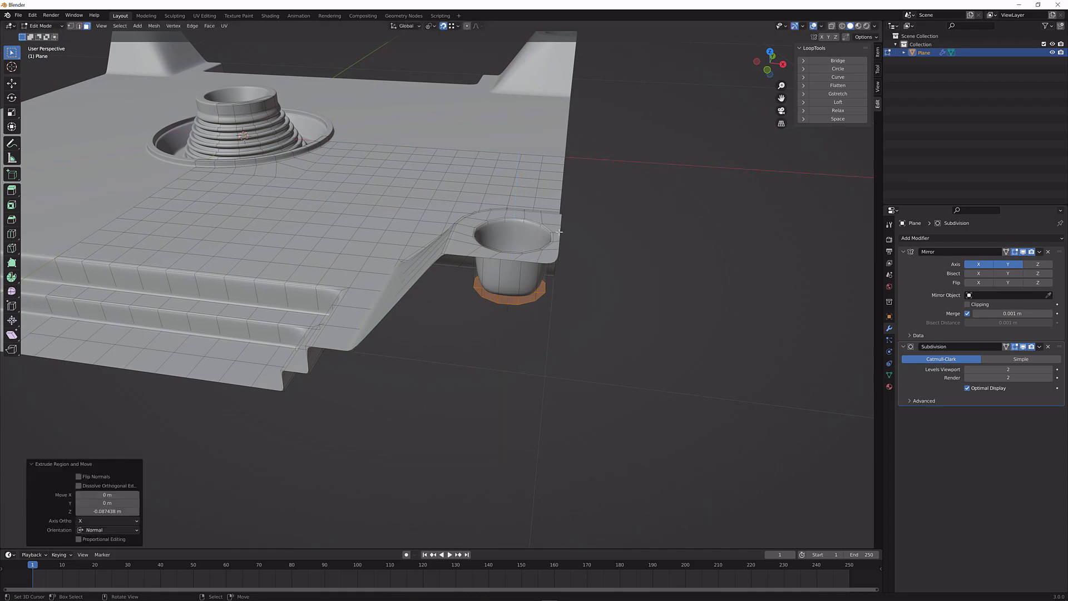
Scale the hole's floor to about 0.743 to taper the walls and inset its faces by about 0.0035 m
scroll(513, 324, "up", 3)
key("s")
left_click(586, 326)
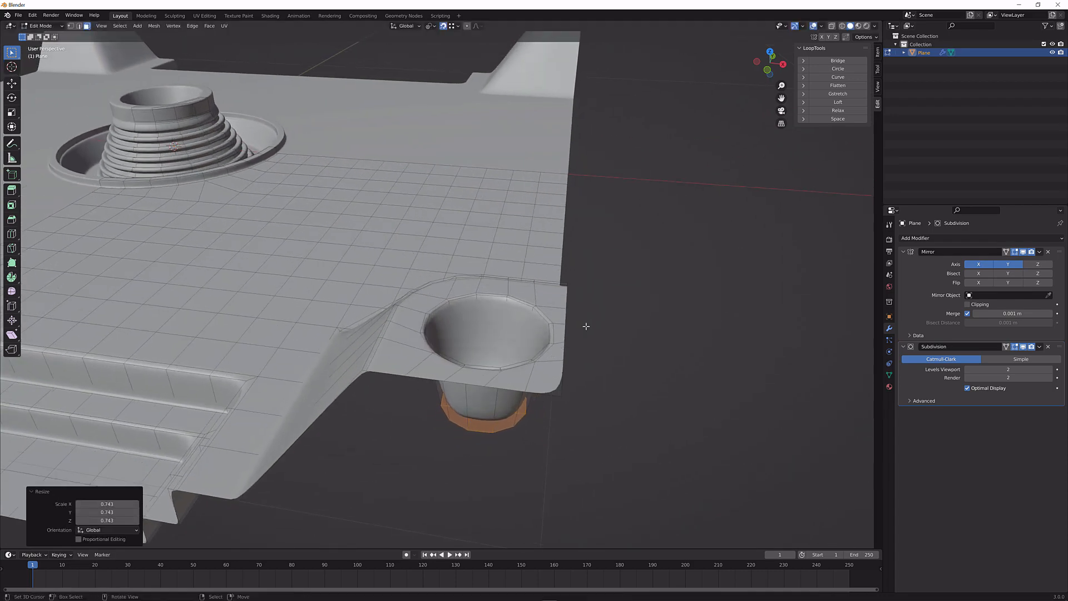
key("i")
left_click(610, 310)
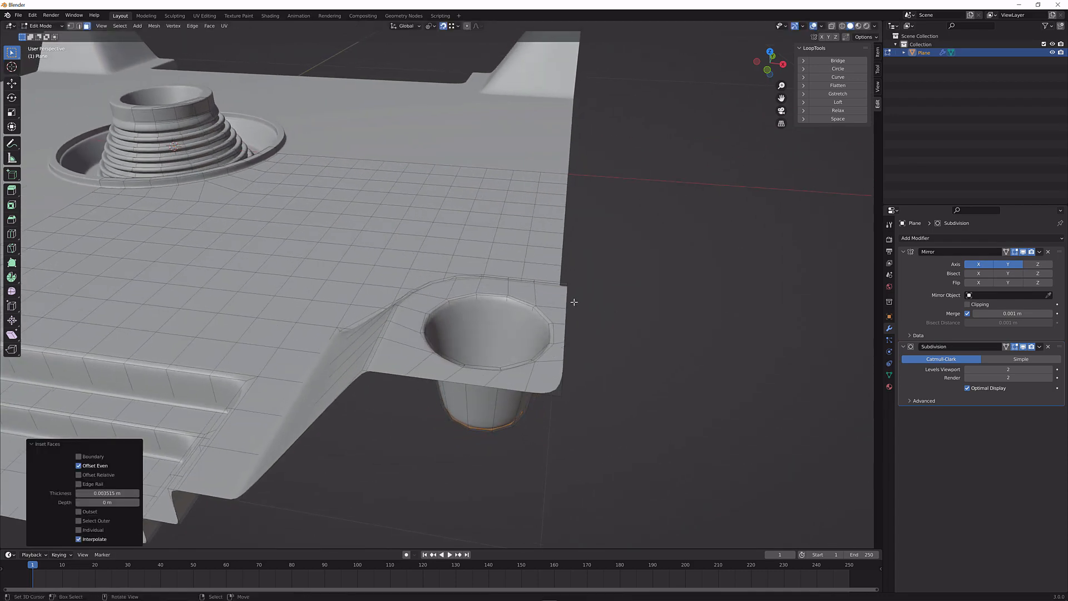
Inset the corner hole's floor again and raise the inner faces along Z to form a central post
scroll(572, 300, "up", 3)
middle_click_drag(584, 385, 564, 327, "shift")
key("i")
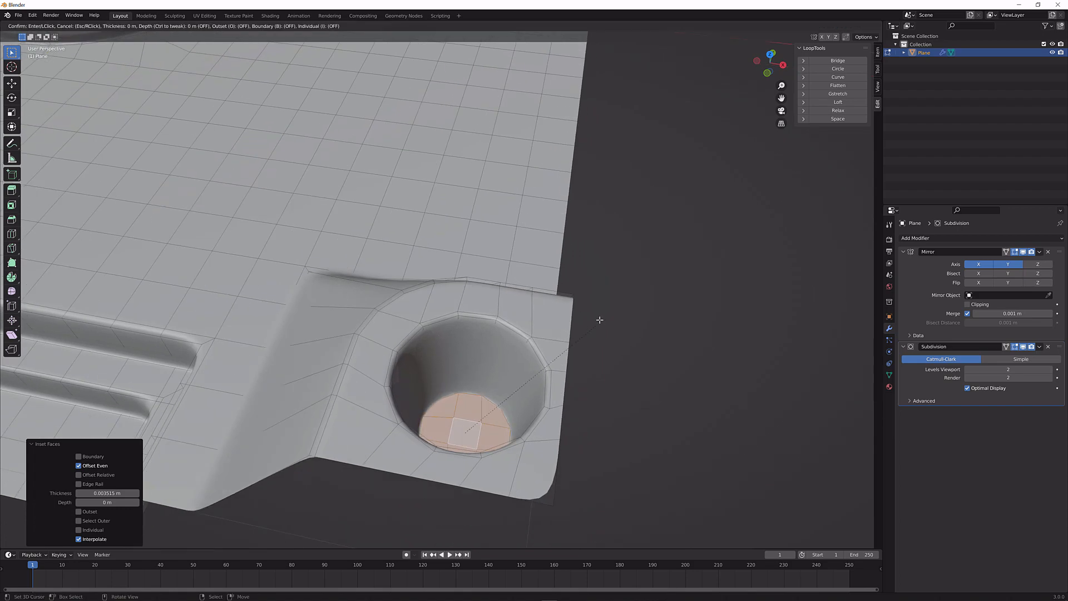
left_click(596, 320)
key("g")
middle_click_drag(513, 387, 503, 414)
key("z")
left_click(517, 356)
Scale the central post's top faces and extrude them upward about 0.013 m
key("s")
left_click(546, 405)
key("e")
left_click(495, 367)
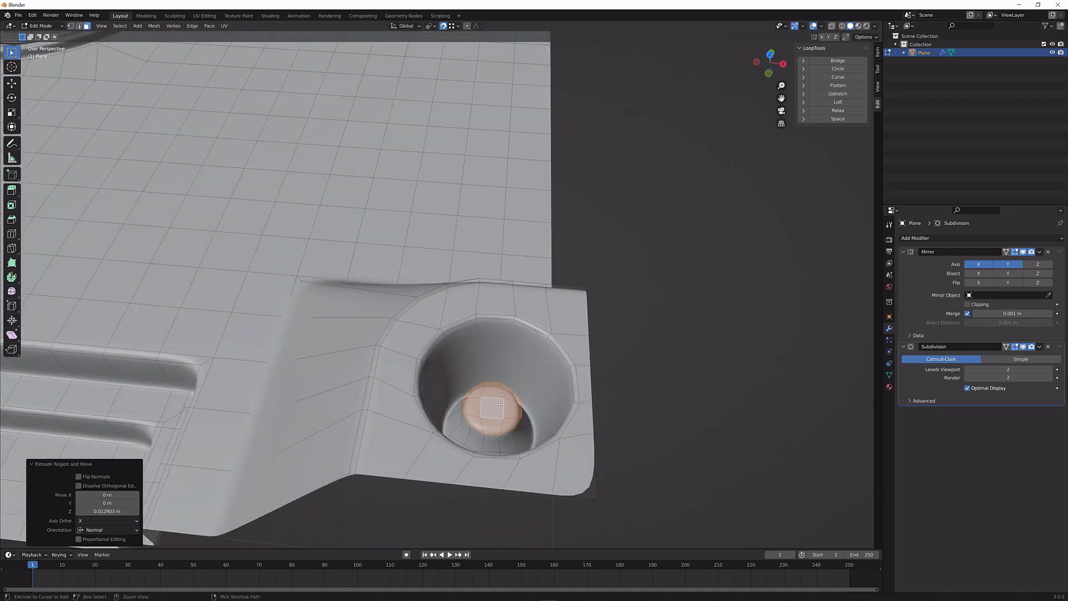
Delete the selected top faces of the central post inside the corner hole
key("x")
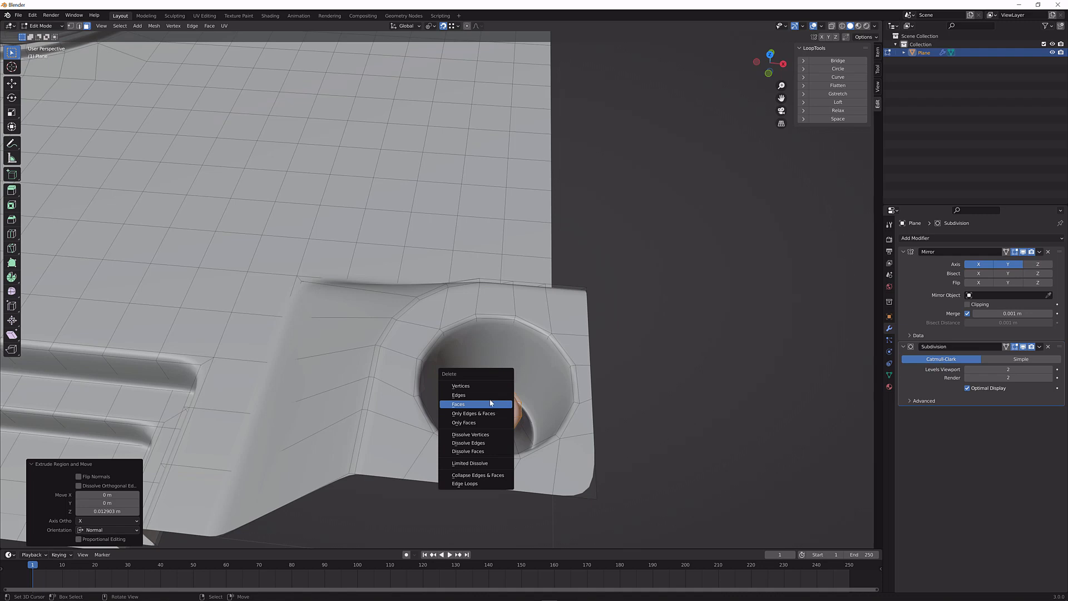
Delete the selected cap faces of the pin inside the corner hole, fill the opening with one face and grow the selection around it
left_click(490, 405)
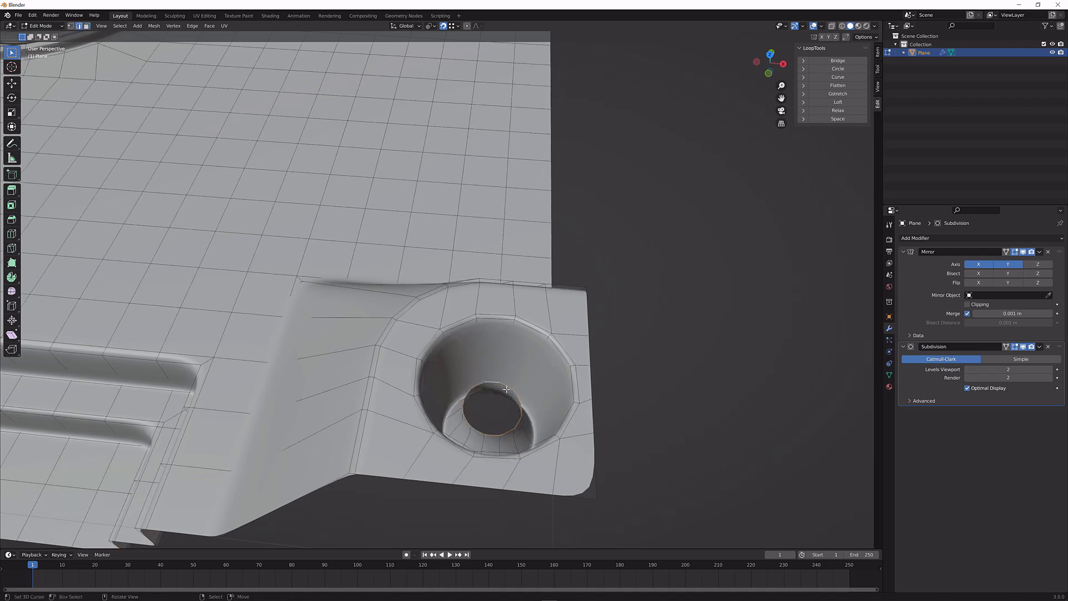
key("f")
key("ctrl+KP_Add")
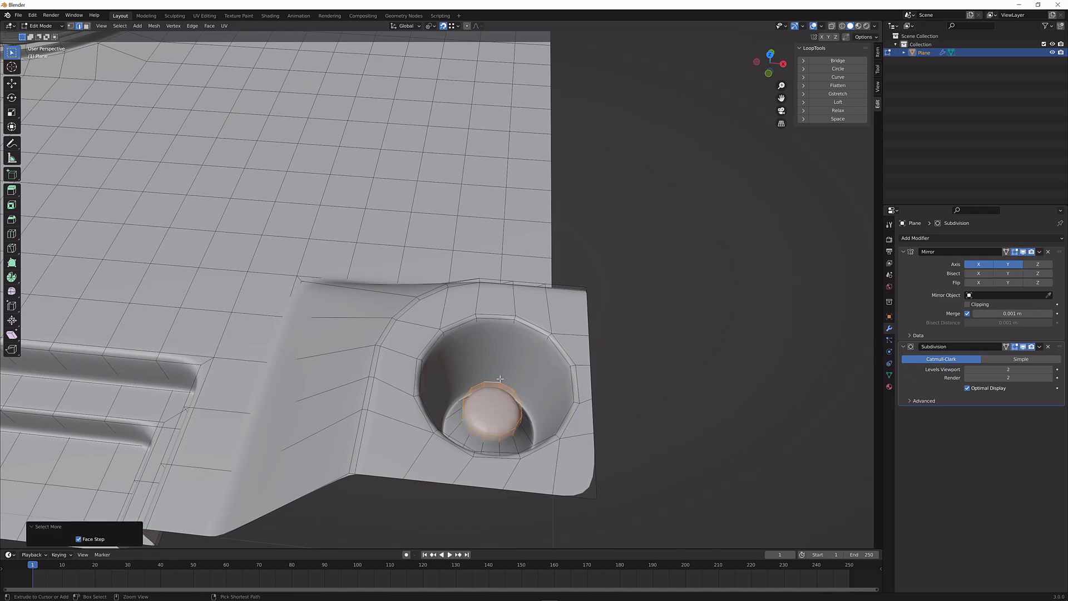
Inset the pin's selected top and side faces individually with a thickness of about 0.00125 m
scroll(541, 365, "up", 2)
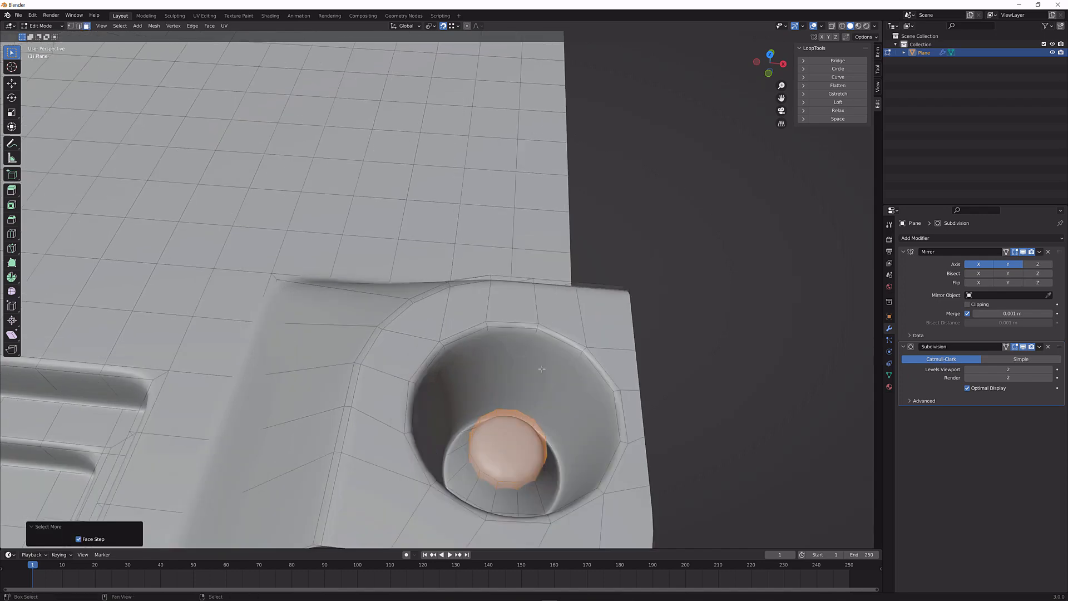
middle_click_drag(542, 365, 448, 251, "shift")
scroll(432, 311, "up", 4)
key("i")
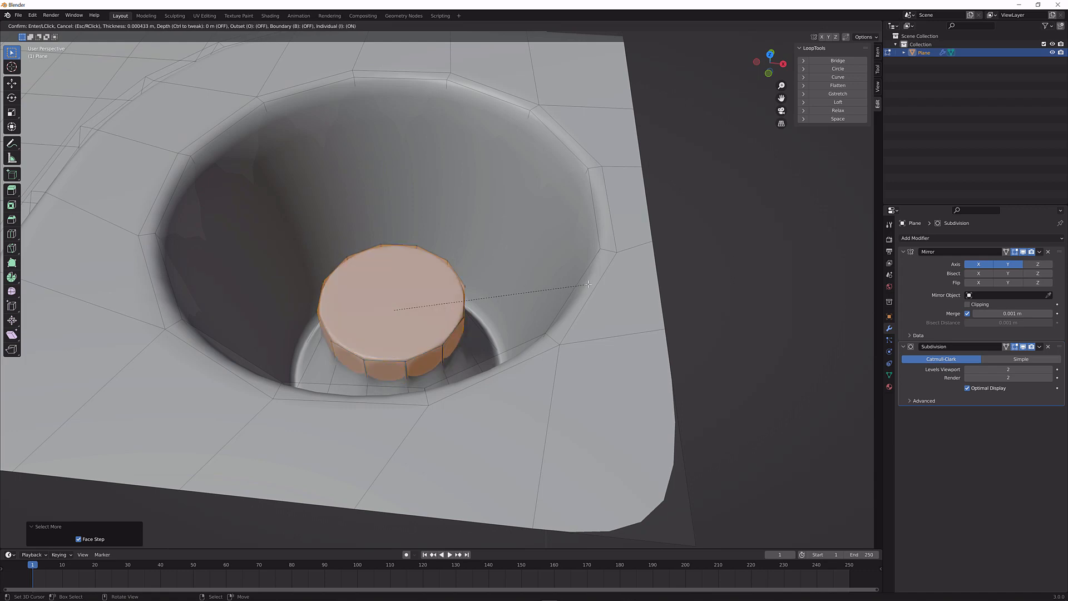
left_click(505, 315)
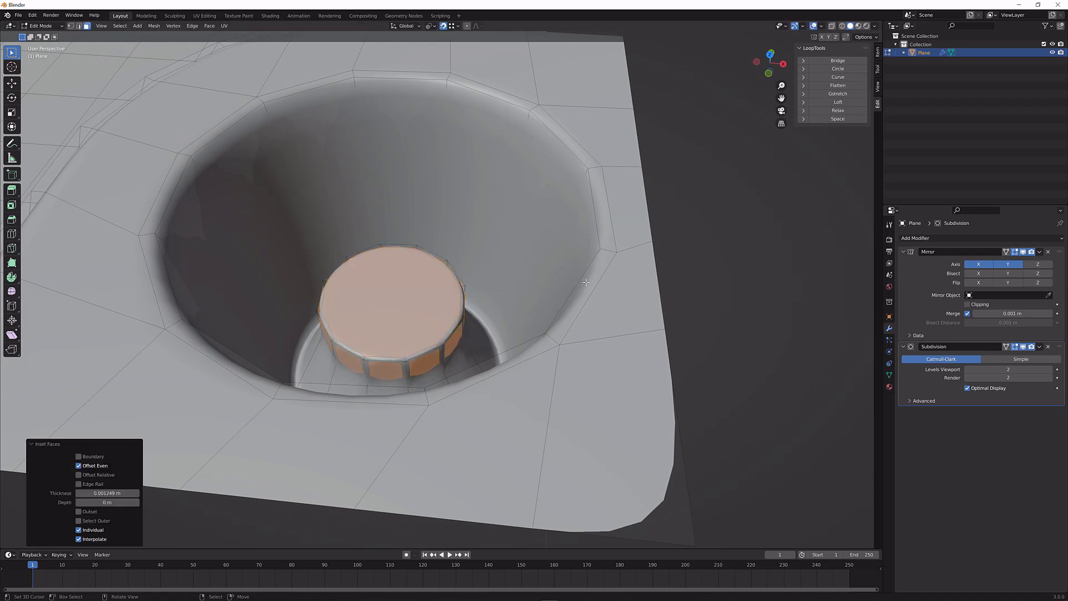
key("Tab")
key("Tab")
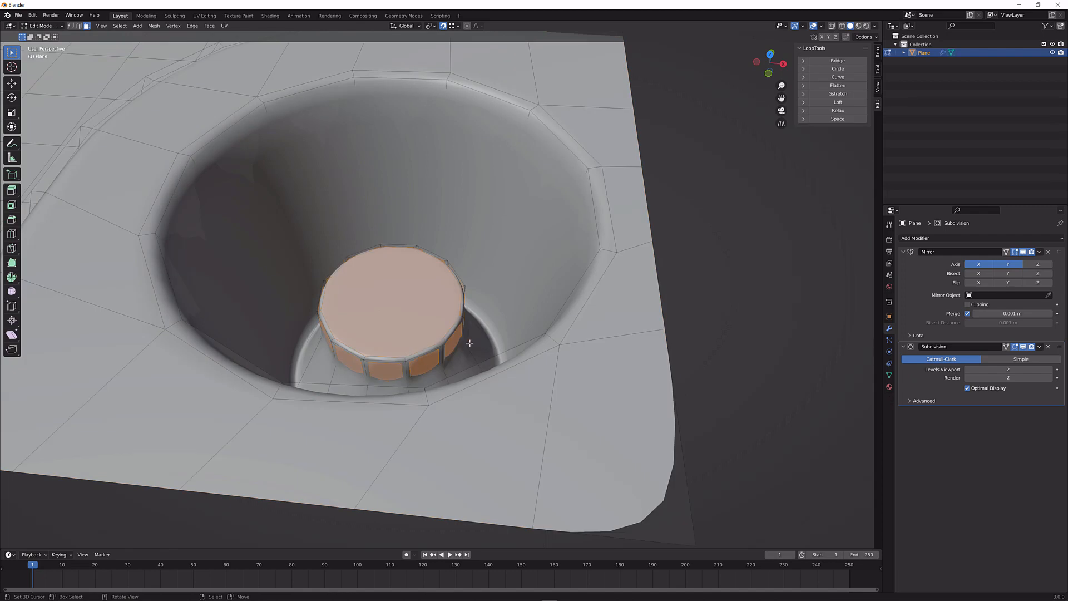
Add a centred loop cut around the floor ring surrounding the pin and bevel it to sharpen the ring's edges
key("ctrl+r")
left_click(475, 355)
right_click(475, 355)
key("ctrl+b")
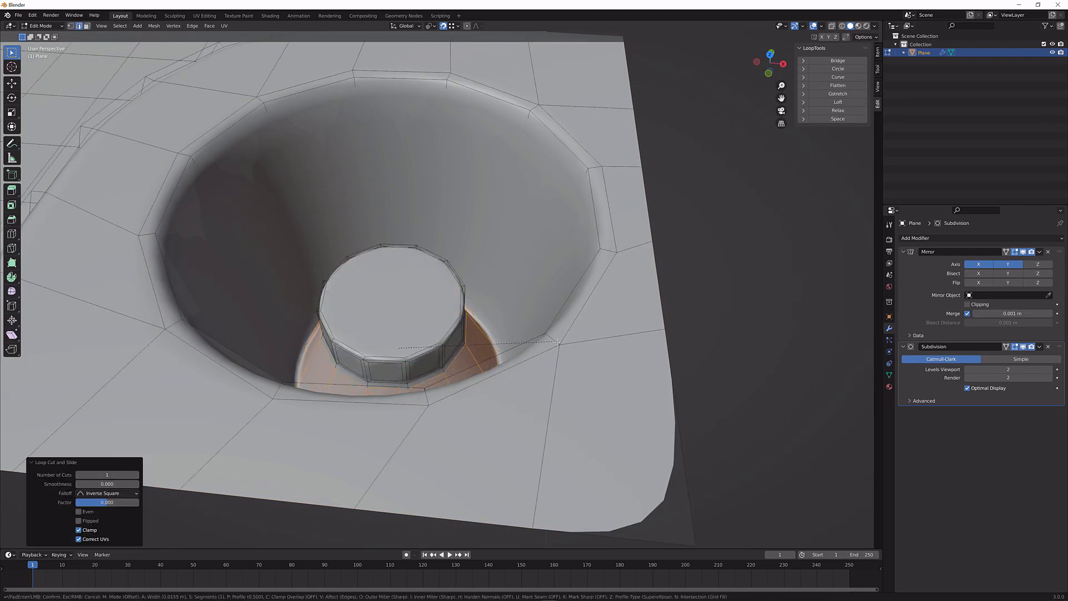
left_click(557, 343)
key("Tab")
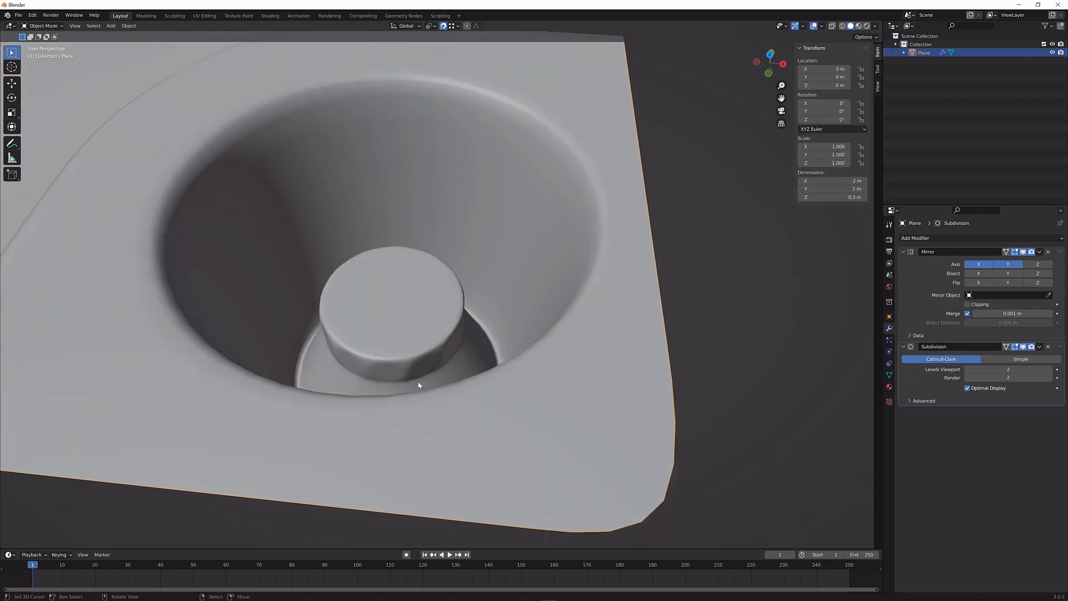
Raise the pin's top face about 0.0049 m along Z and scale it to about 0.835
scroll(314, 320, "down", 3)
middle_click_drag(338, 303, 412, 302)
key("Tab")
scroll(405, 301, "up", 5)
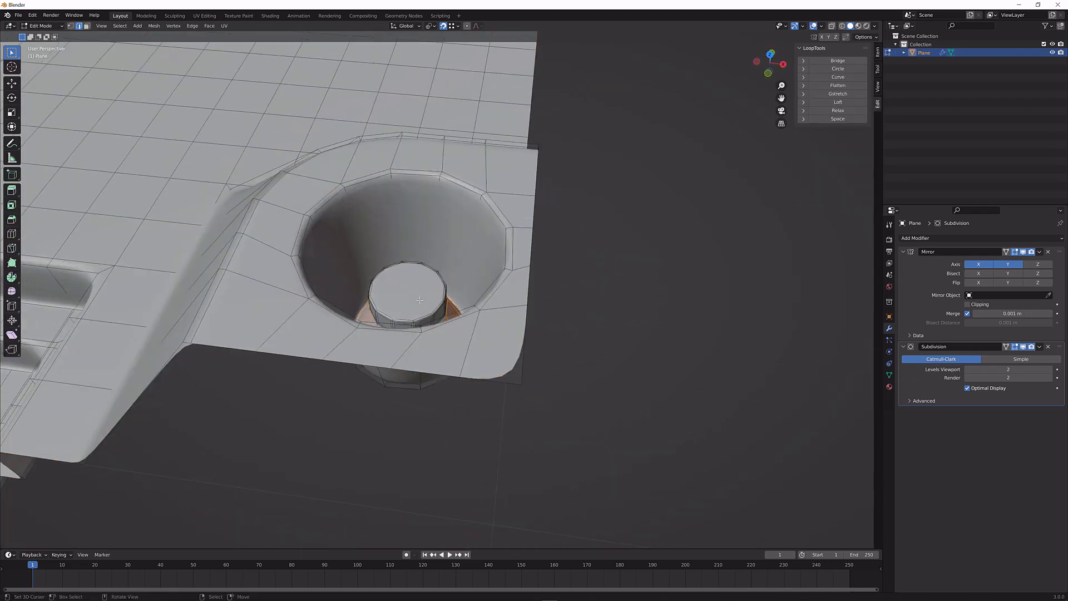
key("Tab")
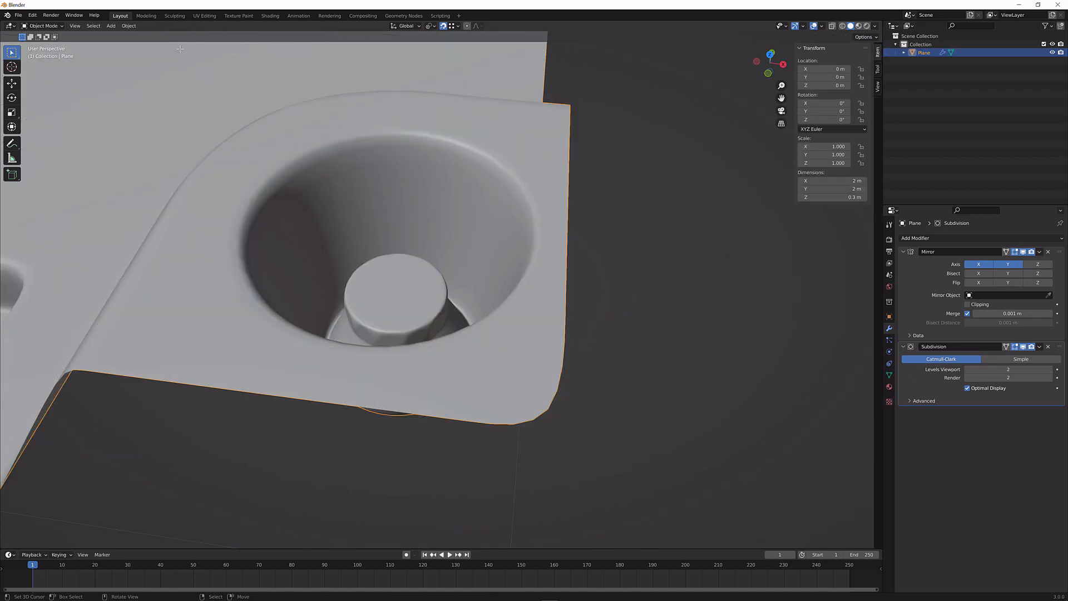
key("Tab")
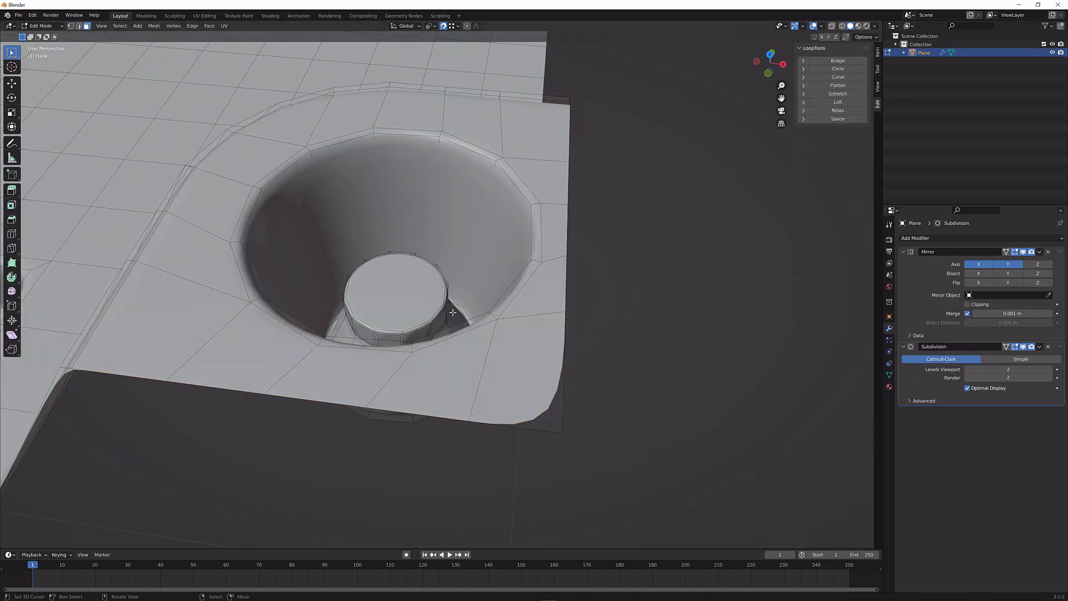
left_click(453, 313)
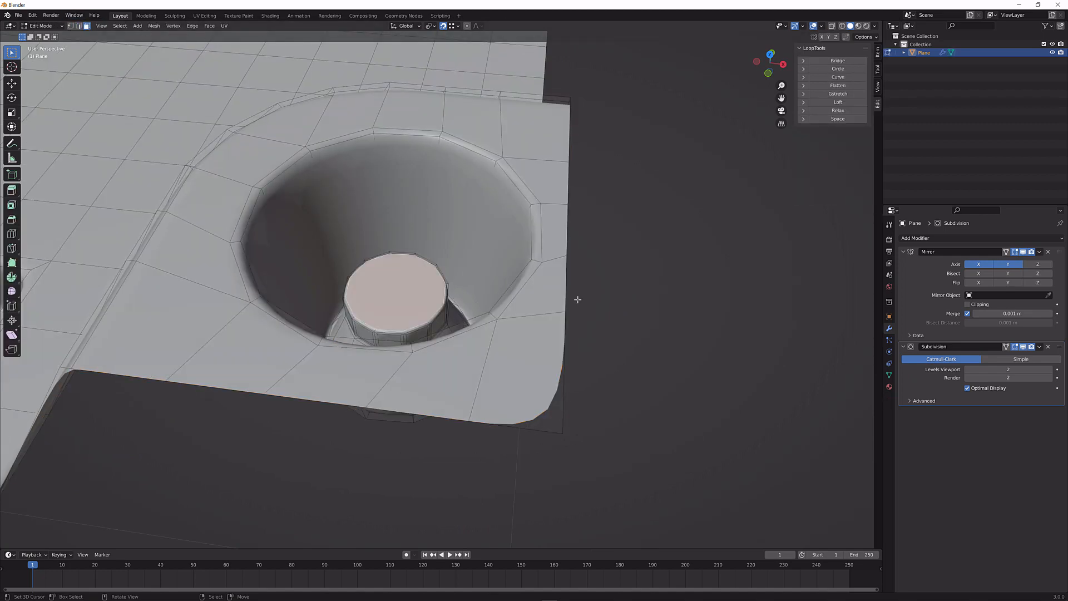
key("g")
key("z")
left_click(548, 292)
key("s")
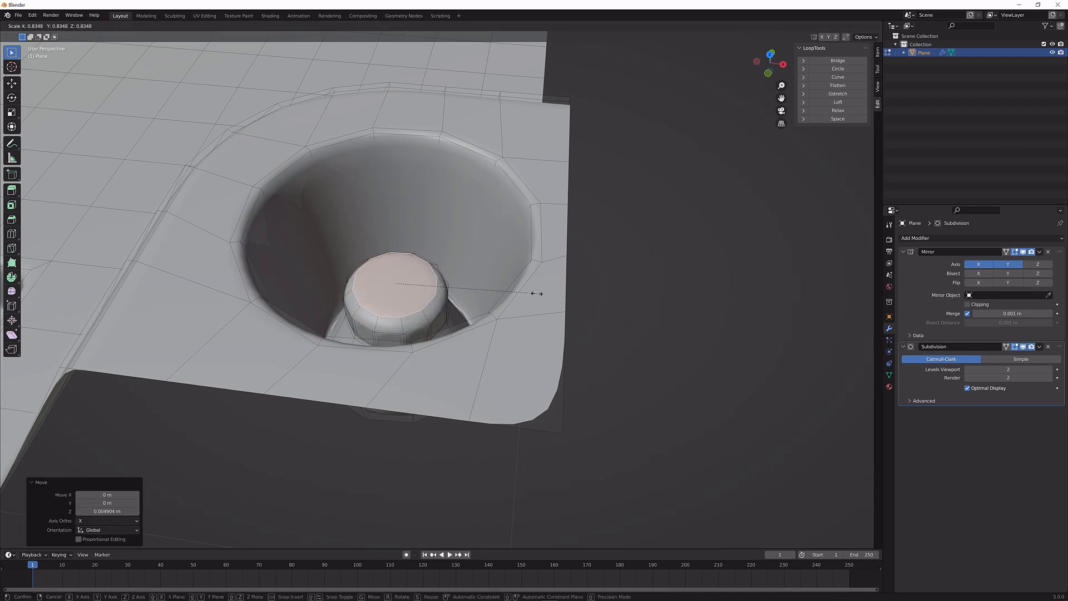
left_click(537, 293)
Inset the pin's top face by about 0.0012 m
key("i")
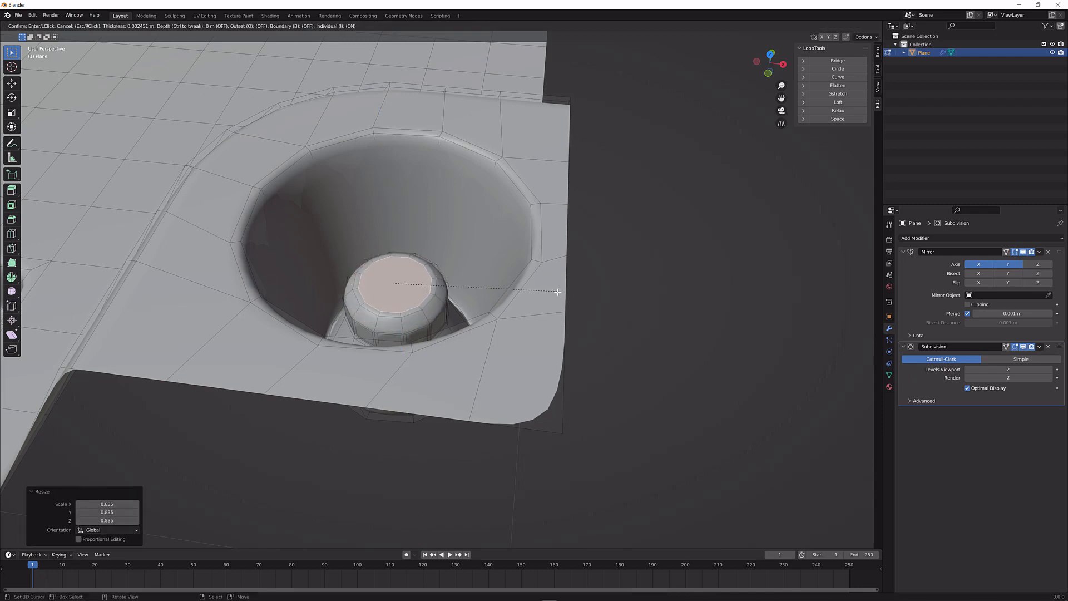
left_click(559, 293)
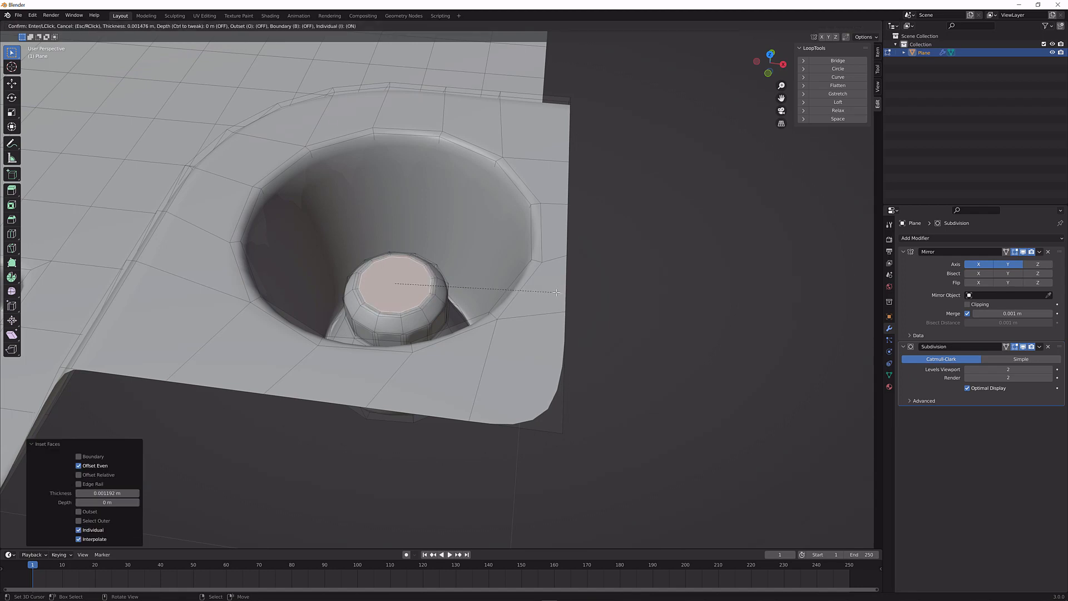
key("Tab")
key("Tab")
Add a centred loop cut around the pin's chamfer and bevel it into two support loops
key("ctrl+r")
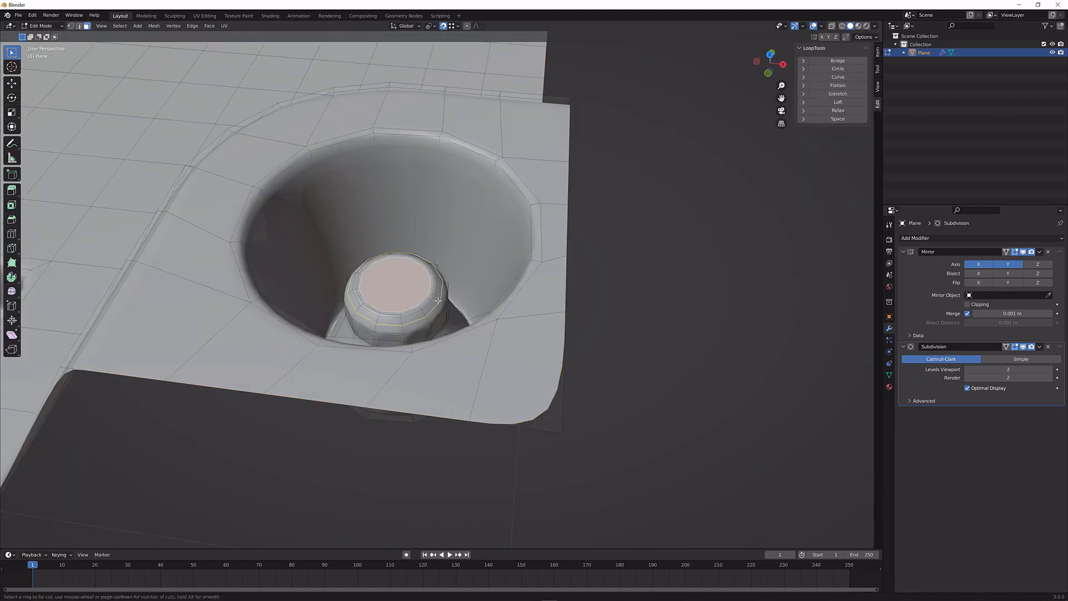
left_click(440, 297)
right_click(439, 298)
key("ctrl+b")
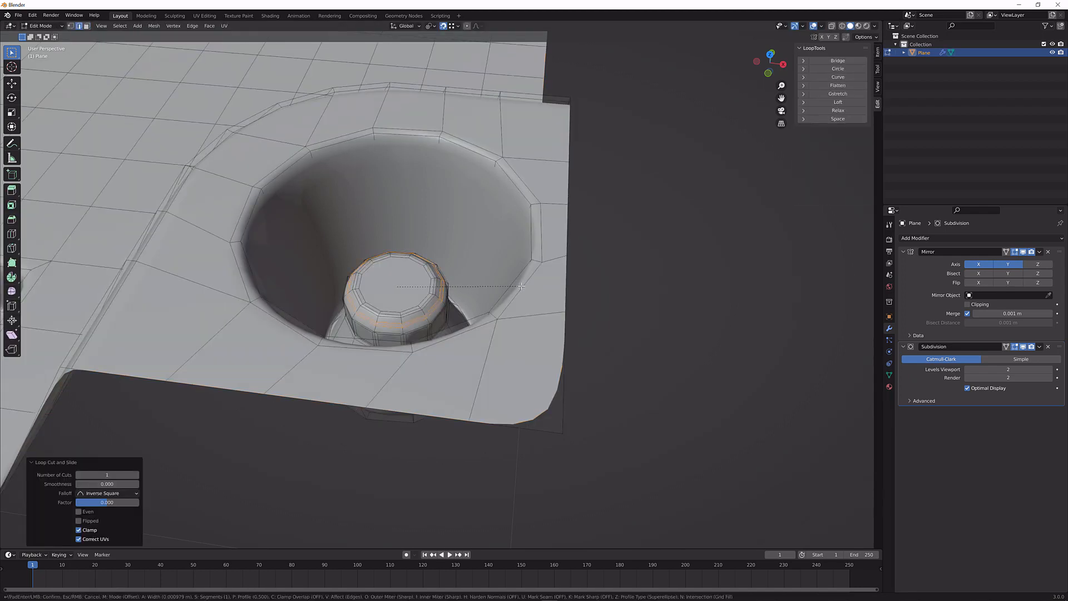
left_click(519, 286)
key("Tab")
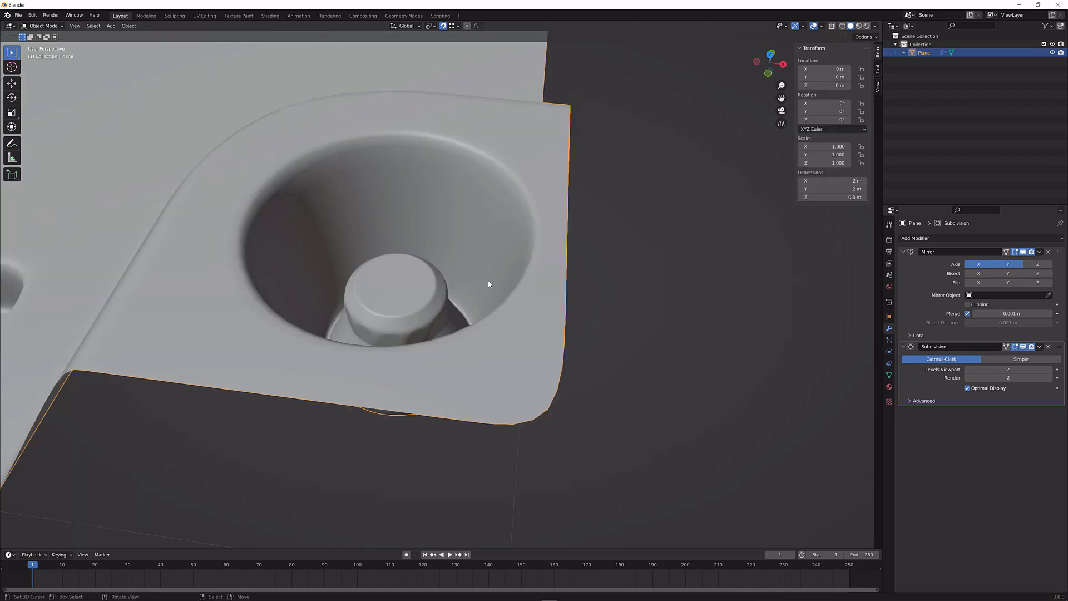
Circle-select the 7-by-6 block of faces on the plate where the positive X axis meets the outer edge
scroll(489, 280, "down", 2)
mouse_move(488, 280)
middle_mouse_down()
mouse_move(483, 272)
mouse_move(473, 296)
mouse_move(483, 278)
middle_mouse_up()
scroll(482, 278, "down", 4)
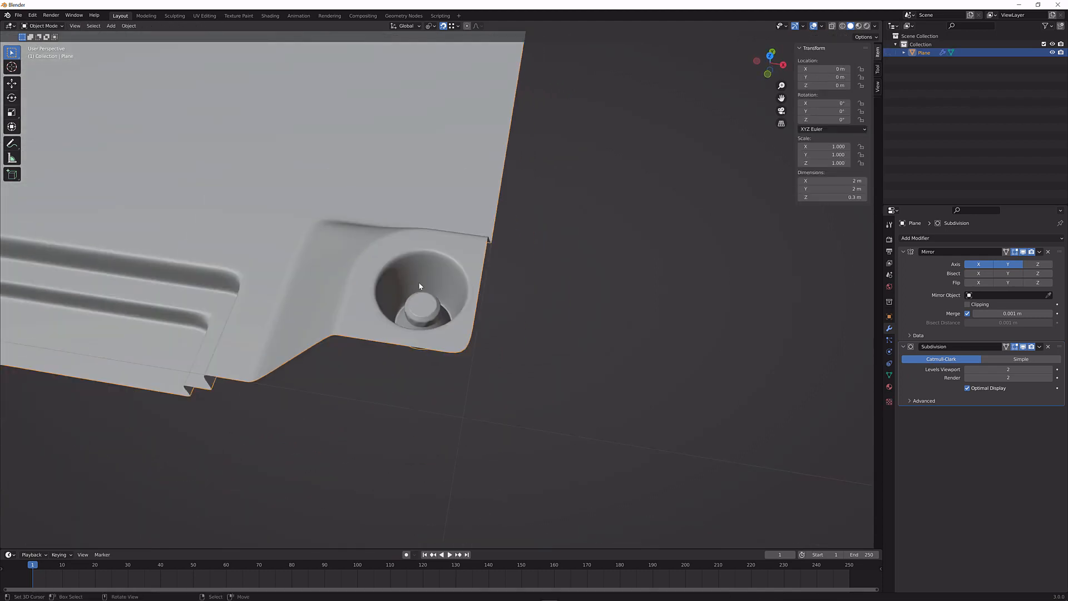
middle_click_drag(419, 286, 638, 285)
scroll(559, 239, "down", 6)
key("Tab")
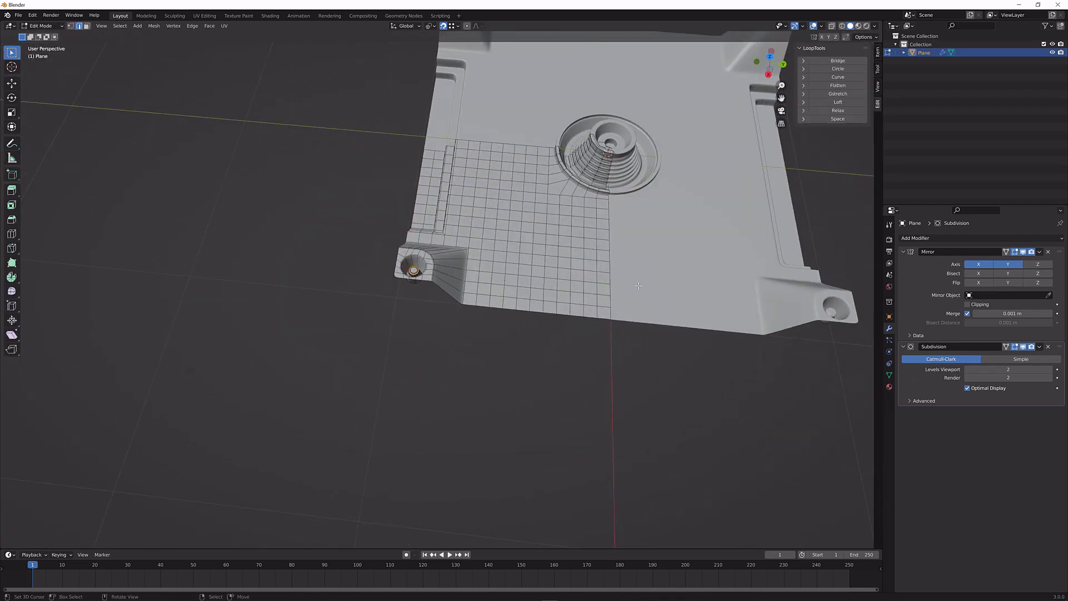
key("KP_7")
middle_click_drag(493, 165, 546, 255, "shift")
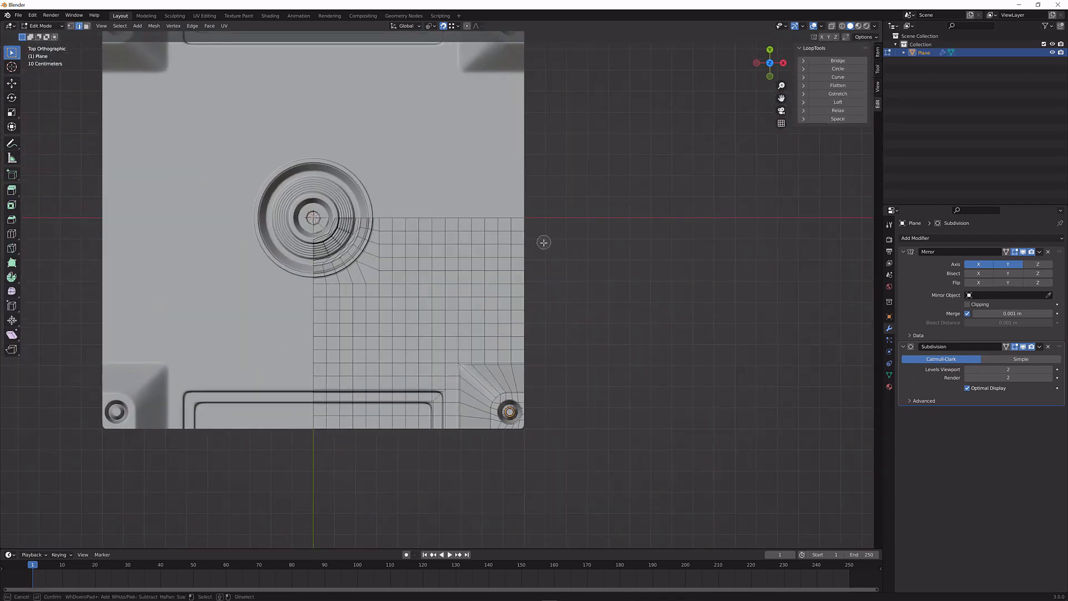
key("c")
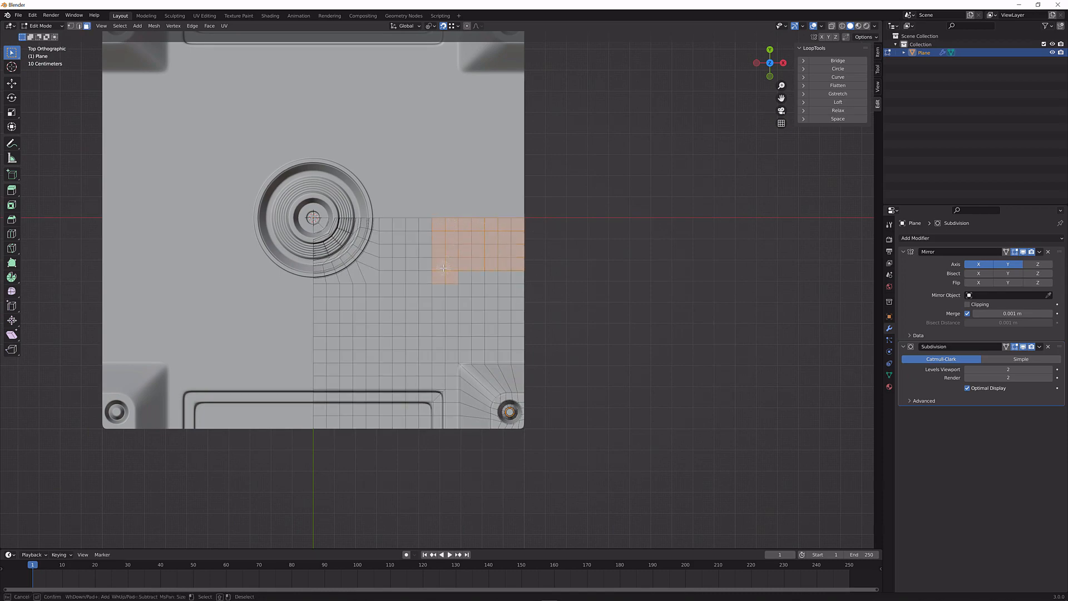
left_click_drag(457, 282, 442, 286)
key("Escape")
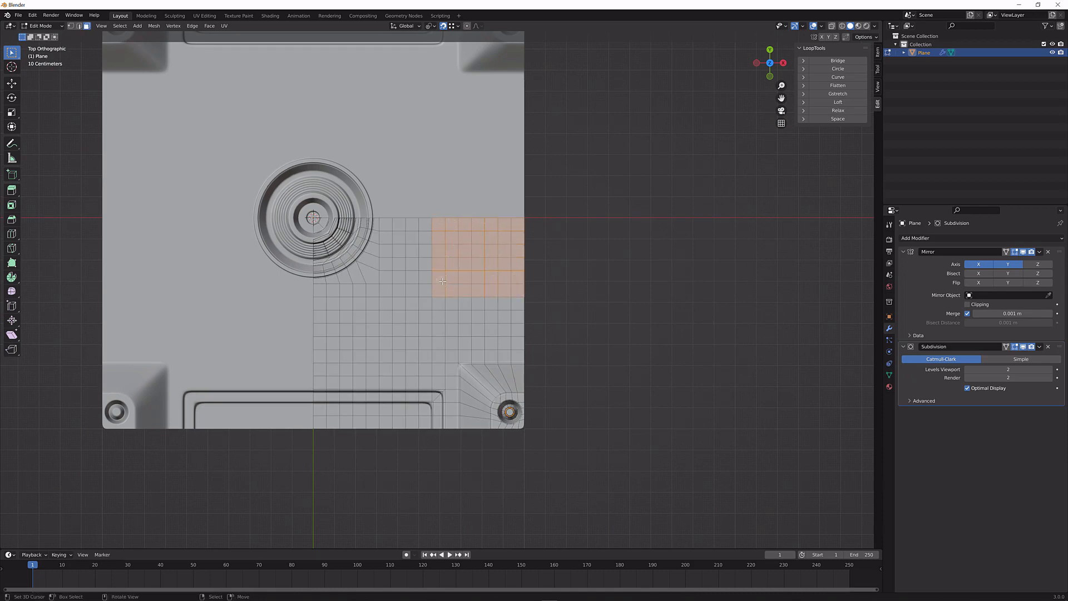
Inset the selected face block as one region by about 0.0061 m with Individual and Boundary off, and inset it once more
scroll(491, 280, "up", 1)
middle_click_drag(488, 280, 465, 247)
scroll(637, 245, "up", 2)
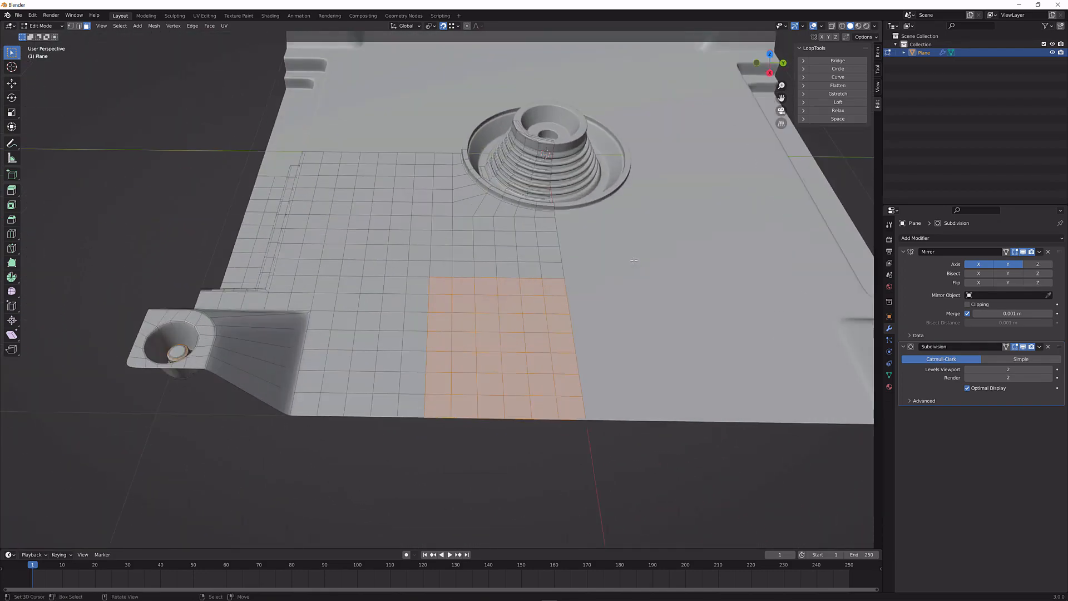
key("i")
key("i")
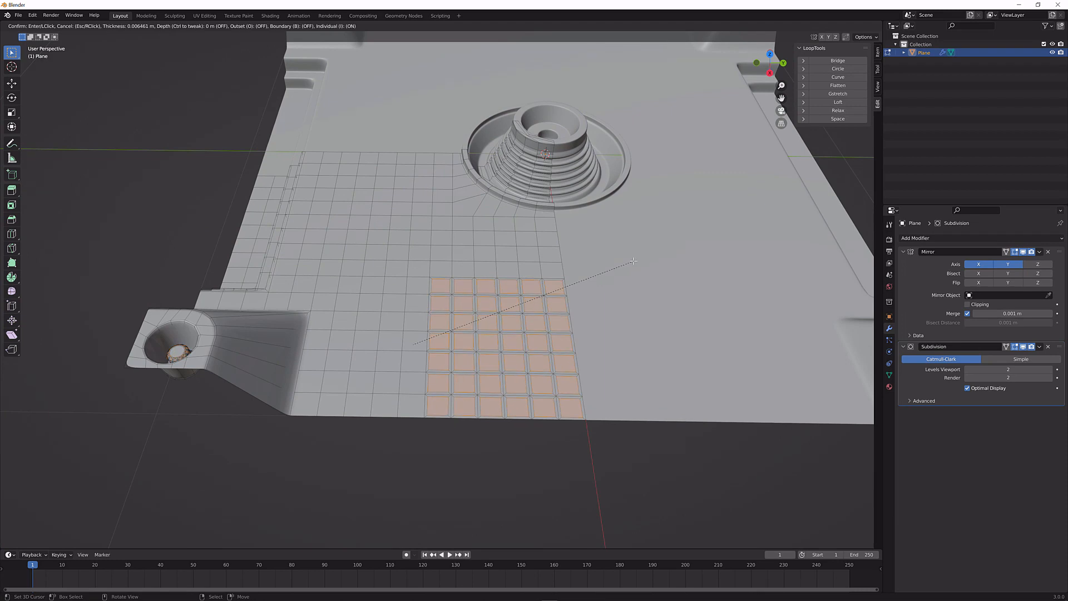
key("i")
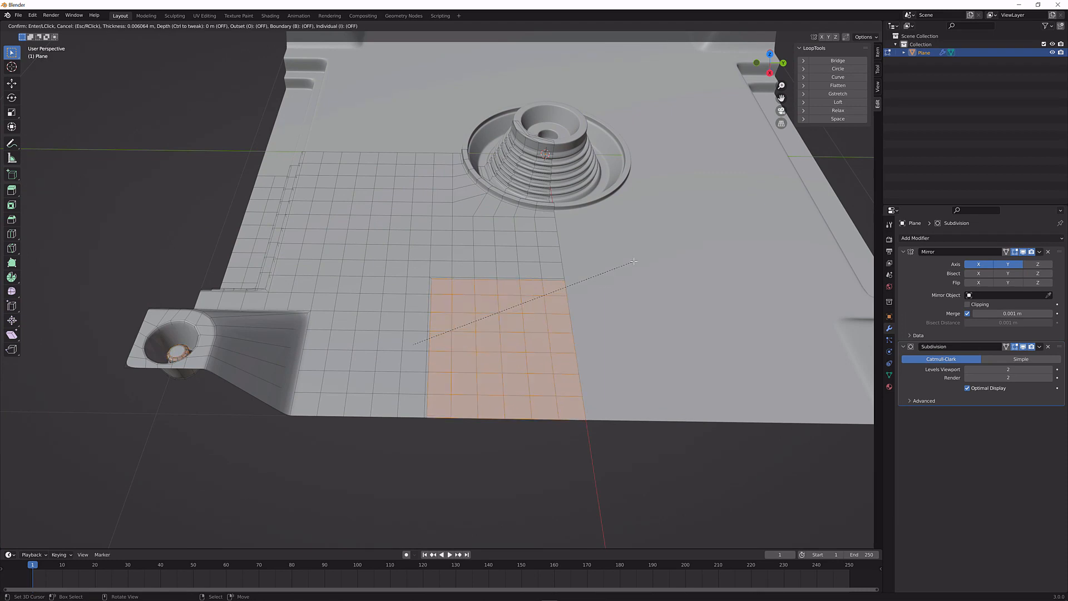
left_click(633, 261)
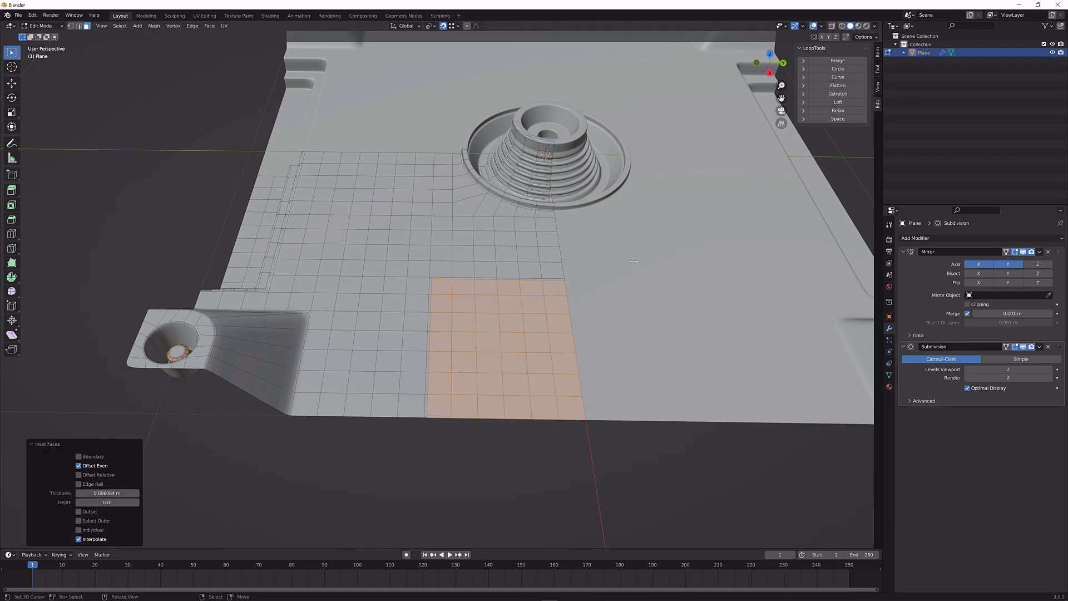
key("i")
left_click(647, 257)
Lower the inset face block about 0.081 m along Z to form a recess in the plate's edge
middle_click_drag(618, 256, 565, 231)
key("g")
key("z")
left_click(623, 272)
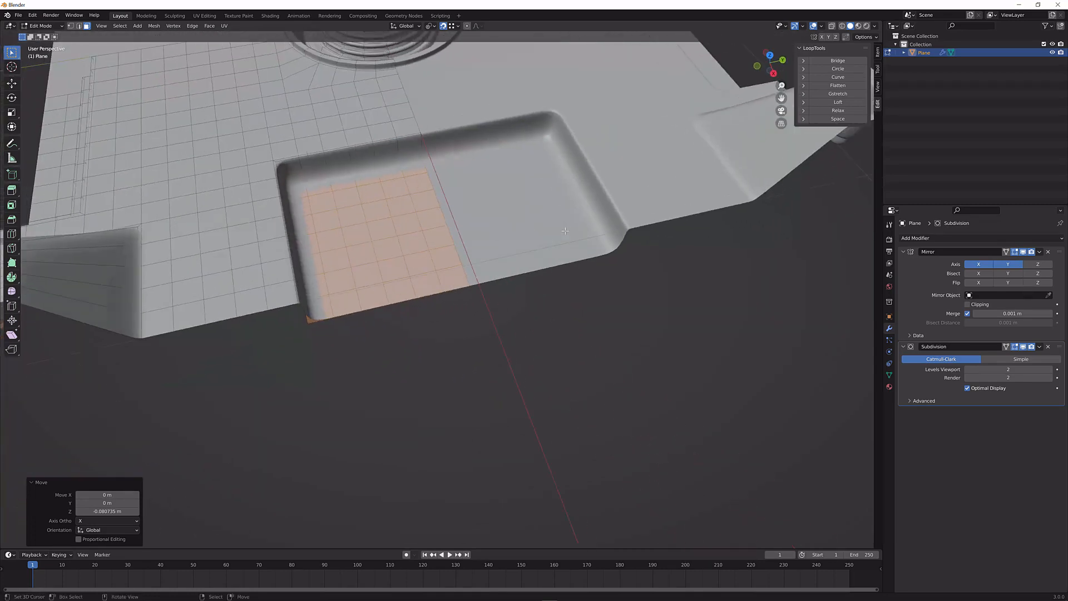
Turn off the Subdivision modifier's edit-mode display and move the recess's corner edge inward by about 0.019 m in X and 0.018 m in Y
middle_click_drag(435, 269, 405, 286)
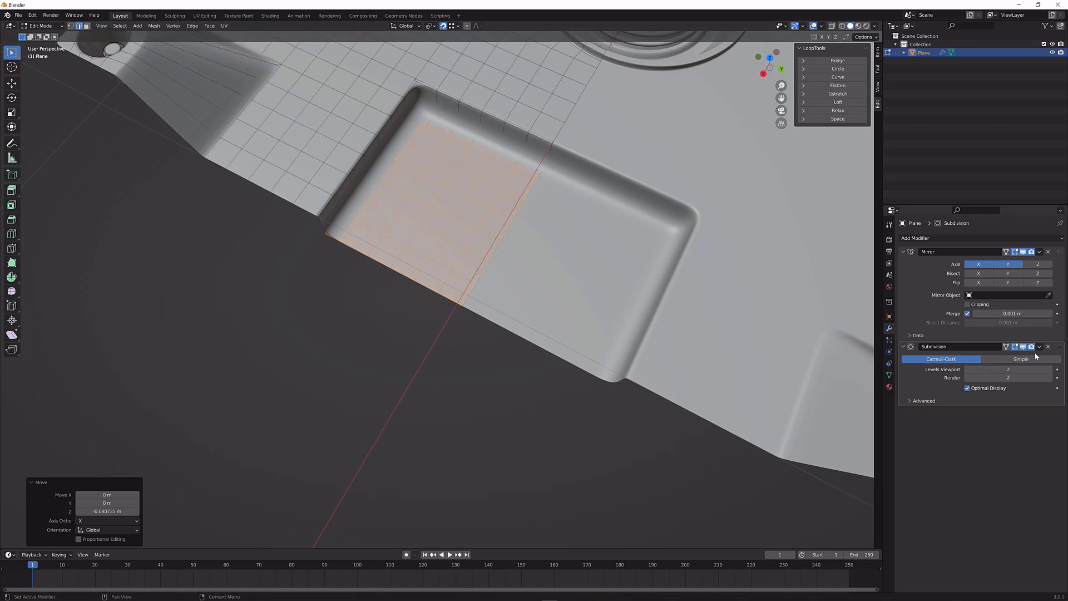
left_click(1016, 347)
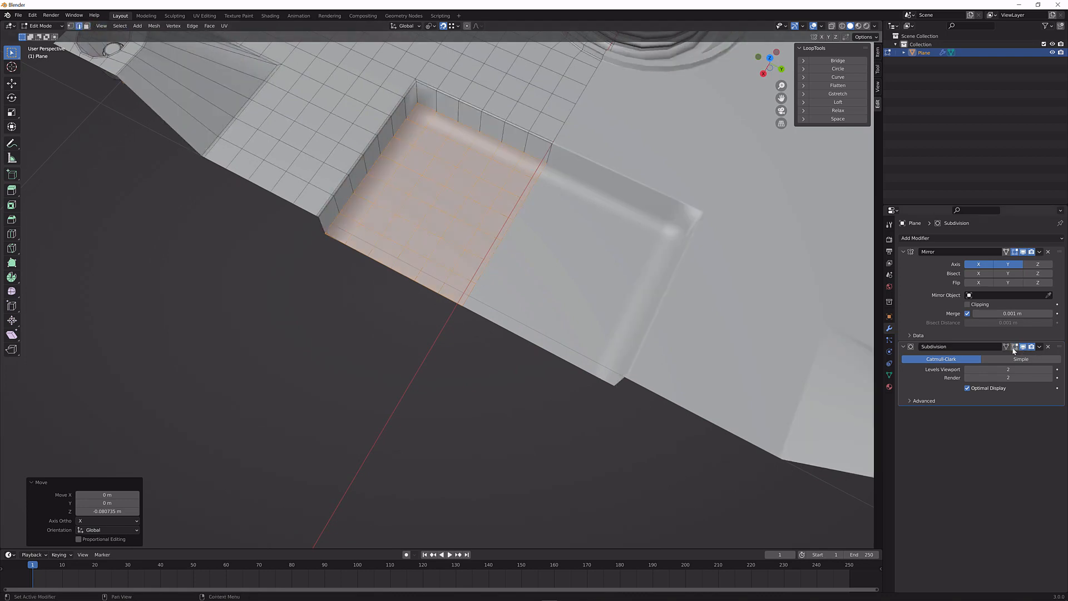
middle_click_drag(425, 100, 462, 183, "shift")
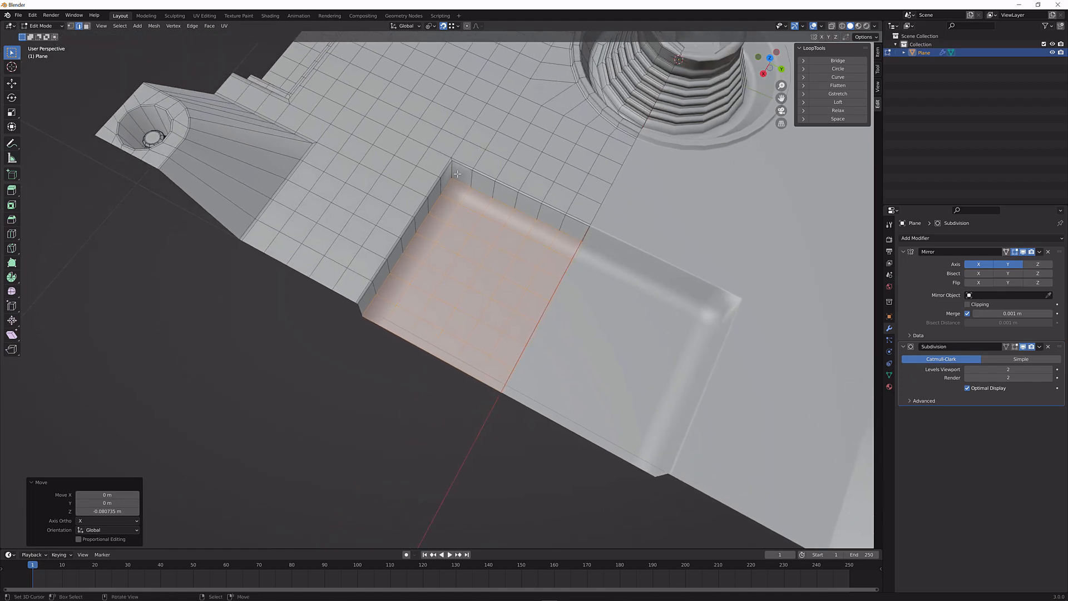
key("alt+a")
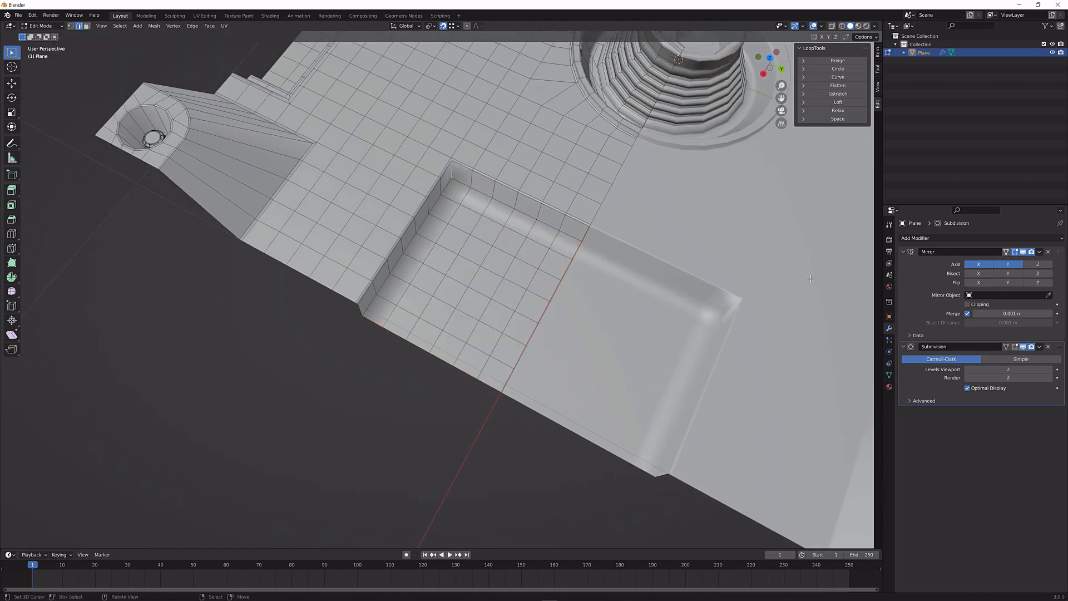
key("KP_7")
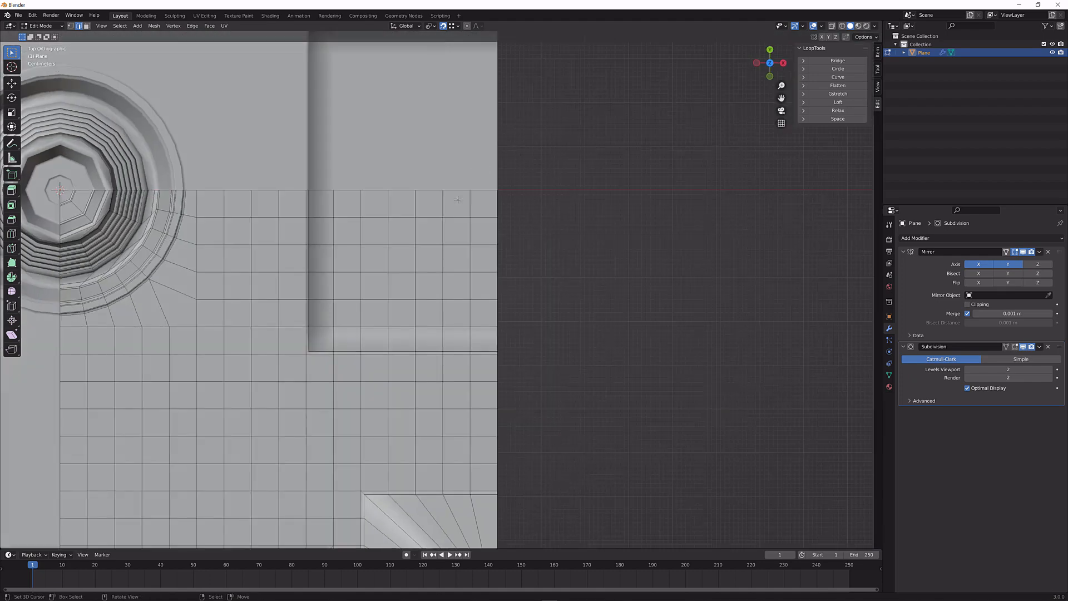
key("g")
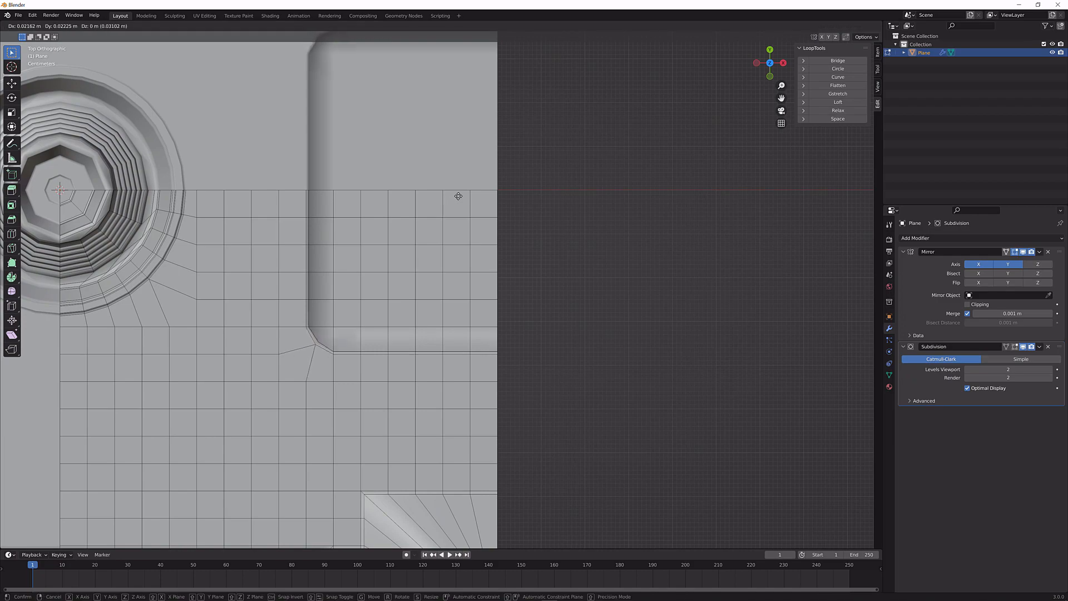
left_click(457, 198)
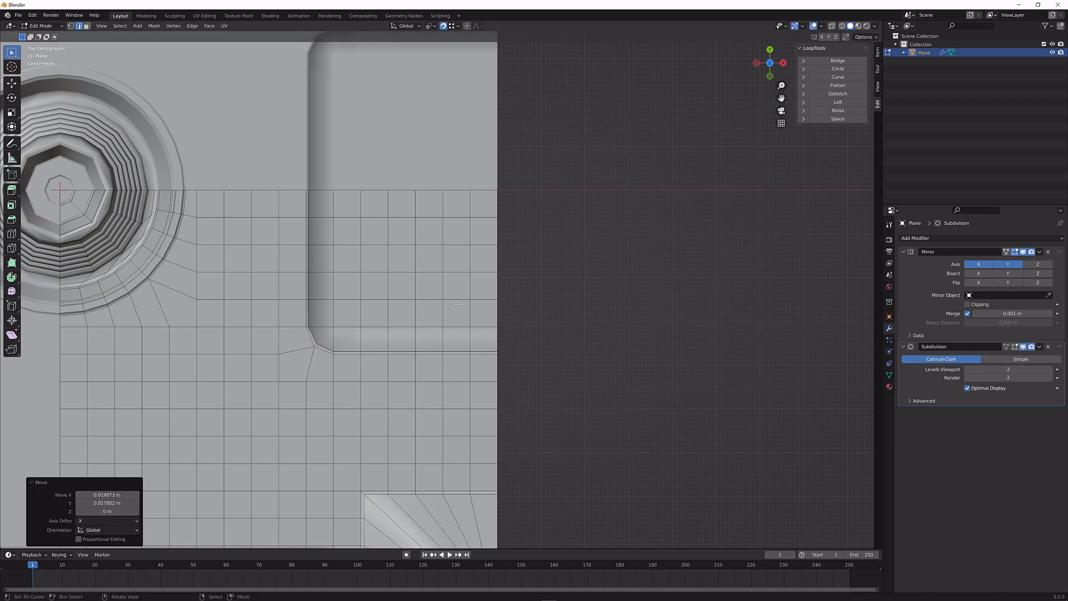
Circle-select the block of faces on the edge recess's floor, out to the plate's outer edge
middle_click_drag(457, 304, 522, 274)
key("Tab")
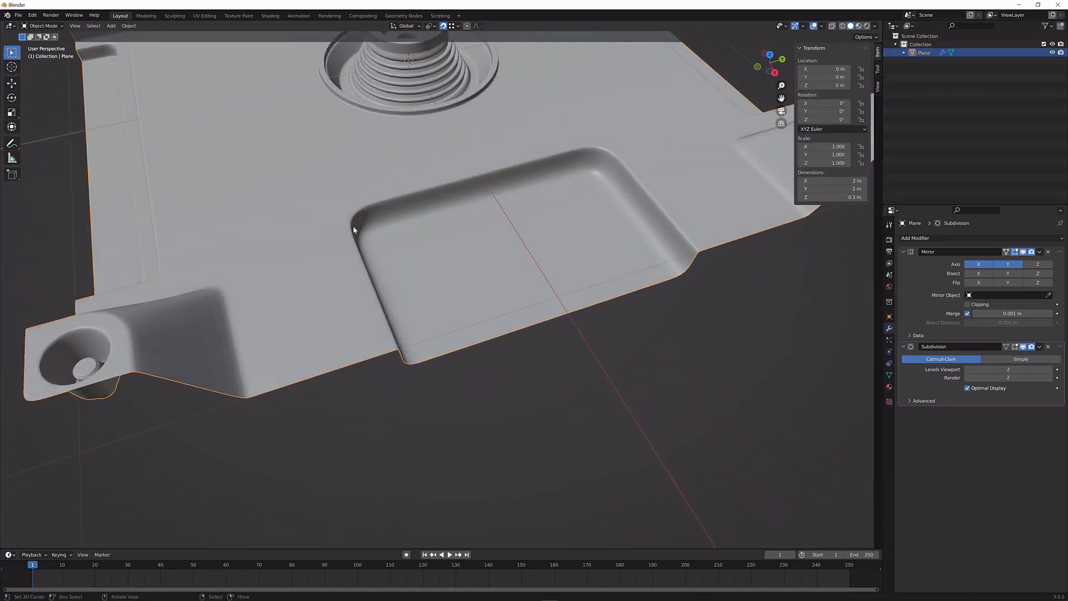
key("Tab")
middle_click_drag(511, 234, 518, 269)
scroll(471, 251, "up", 2)
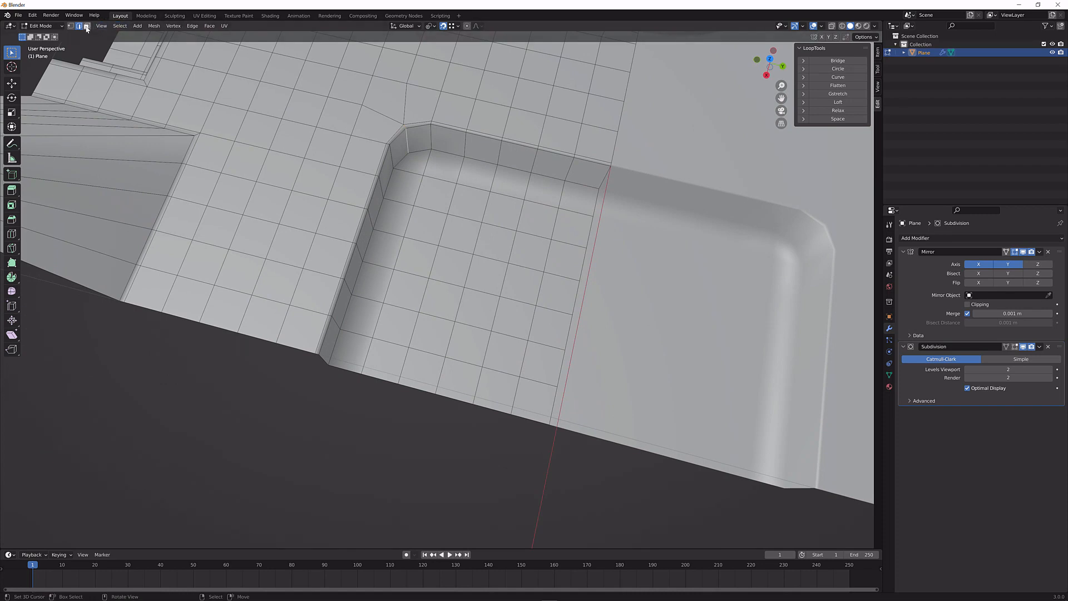
key("c")
left_click_drag(433, 193, 544, 220)
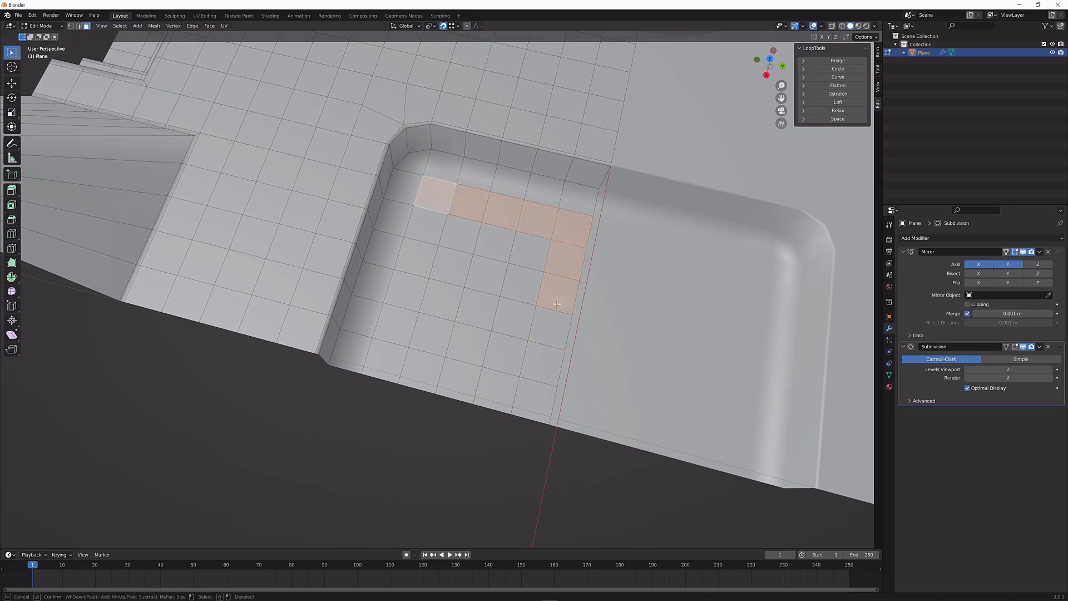
right_click(447, 274)
Inset the selected floor faces as one region with Boundary off, and inset them once more with zero thickness
middle_click_drag(458, 260, 483, 232)
scroll(483, 232, "up", 2)
key("i")
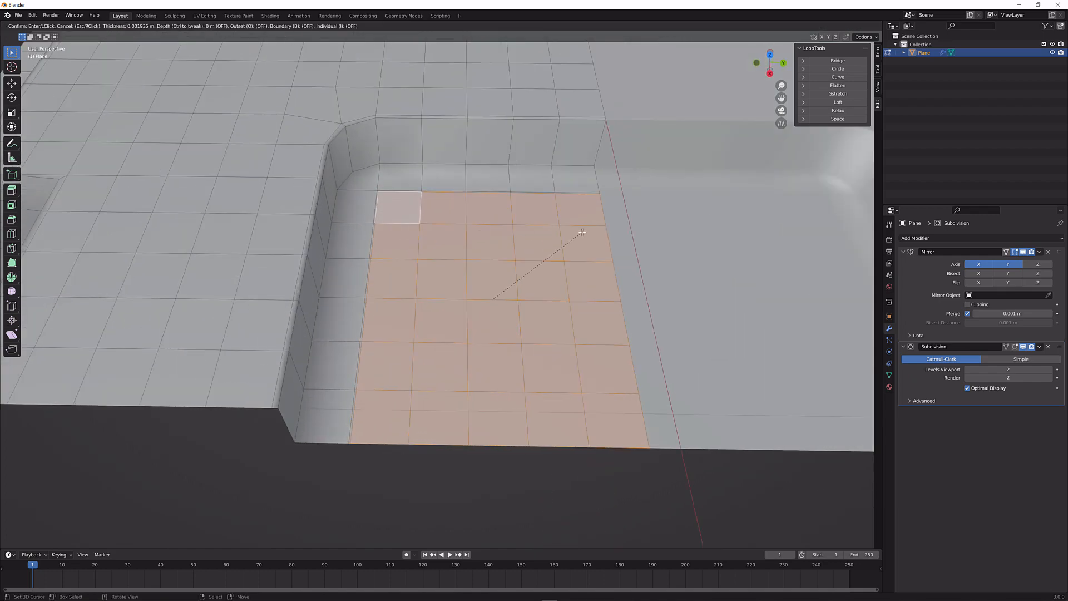
left_click(575, 234)
key("i")
left_click(580, 231)
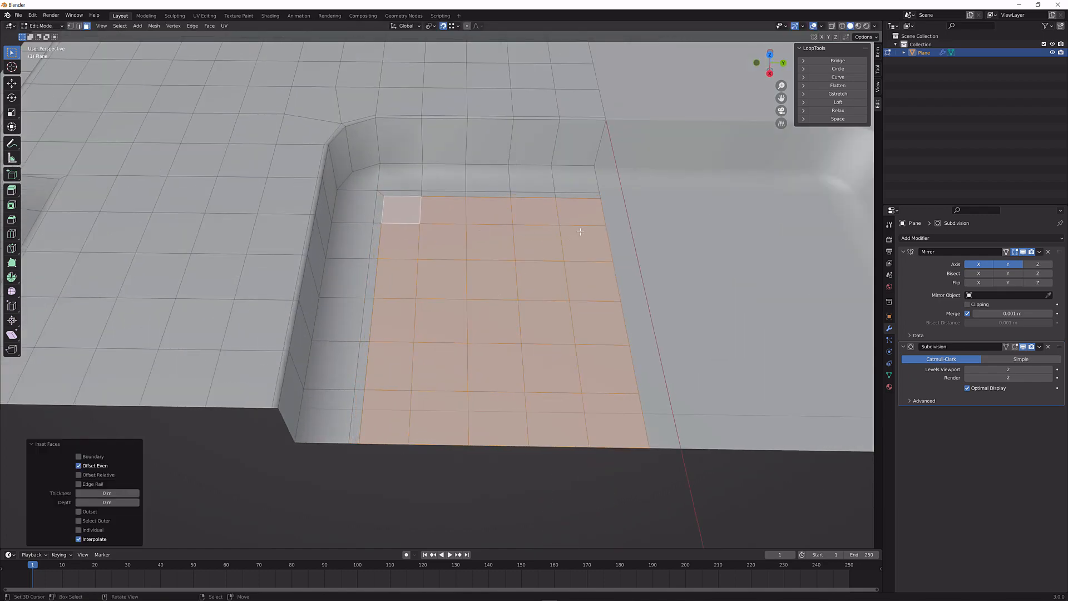
Lower the inset floor block about 0.022 m along Z to form a step in the recess
key("g")
key("z")
left_click(586, 242)
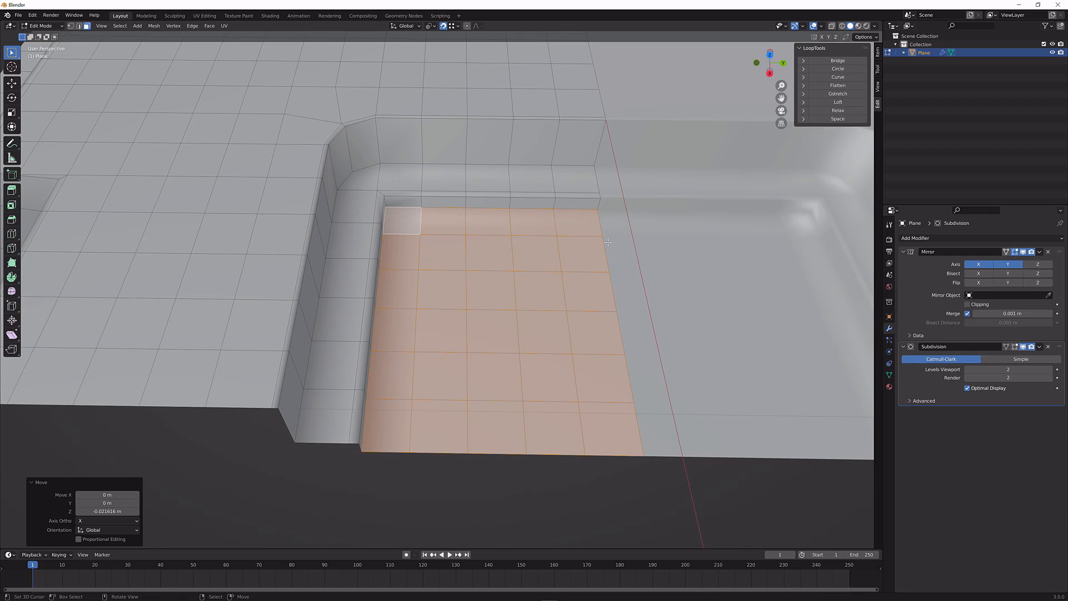
Inset the lowered floor block by about 0.014 m and again by about 0.0033 m
key("i")
left_click(596, 246)
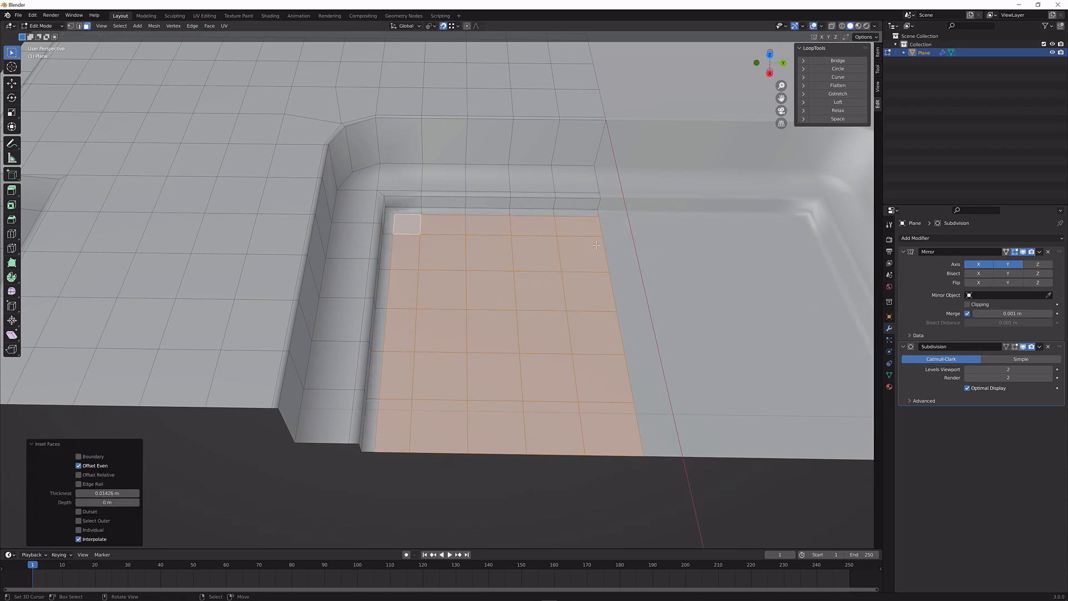
key("i")
left_click(593, 244)
middle_click_drag(593, 245, 528, 232)
Raise the doubly inset block about 0.054 m along Z inside the recess
key("g")
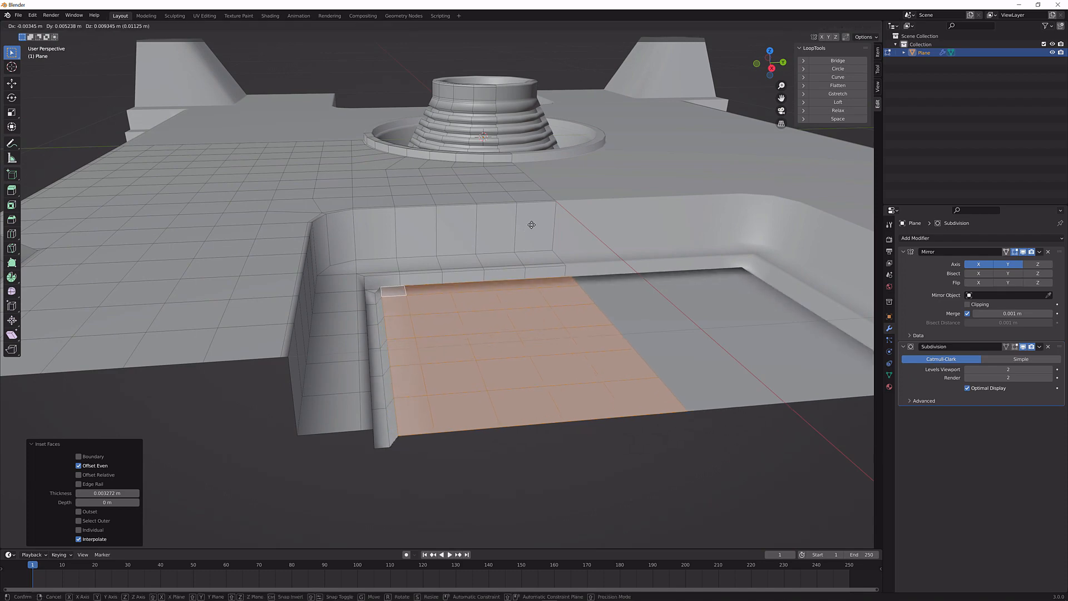
key("z")
left_click(531, 196)
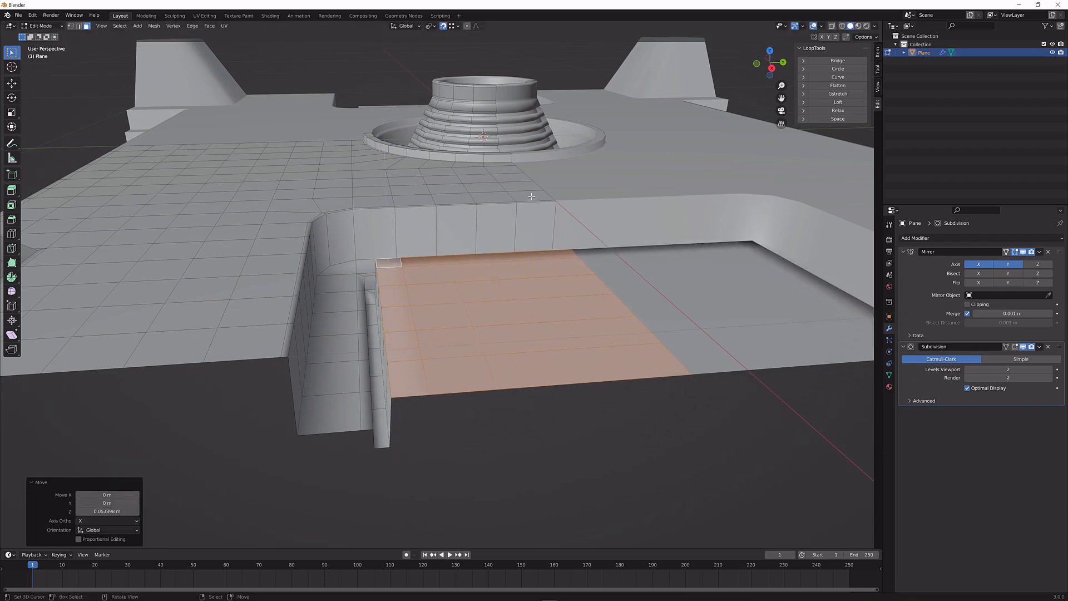
Make the raised block's face at the outer edge beside the X axis active, and scale the block to 0.658 in vertex mode
scroll(617, 309, "up", 3)
middle_click_drag(618, 309, 664, 355)
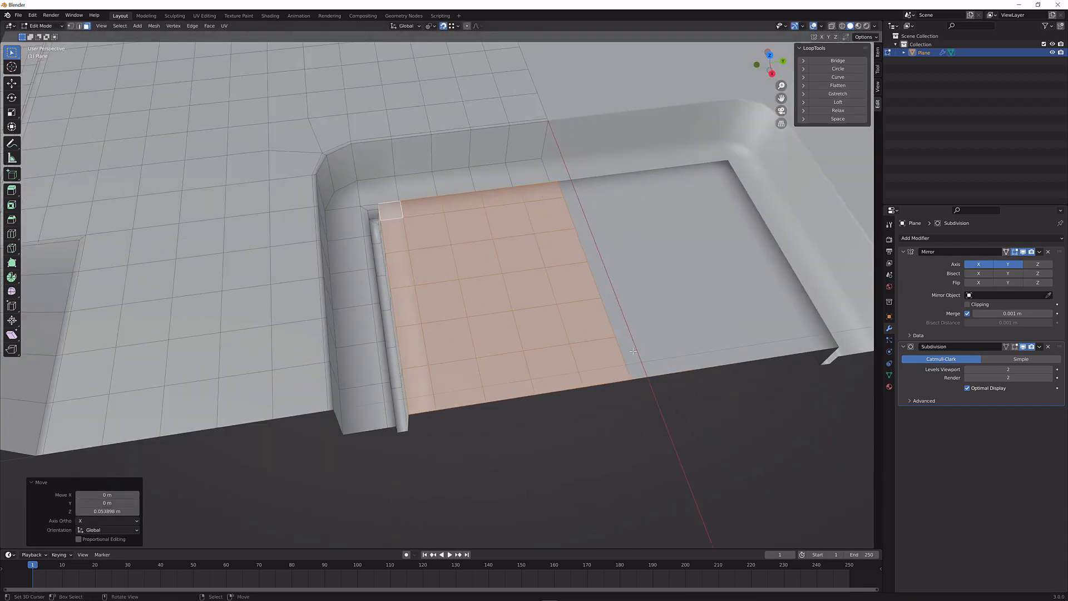
left_click(664, 355)
right_click(393, 211, "ctrl+shift")
right_click(617, 364, "shift")
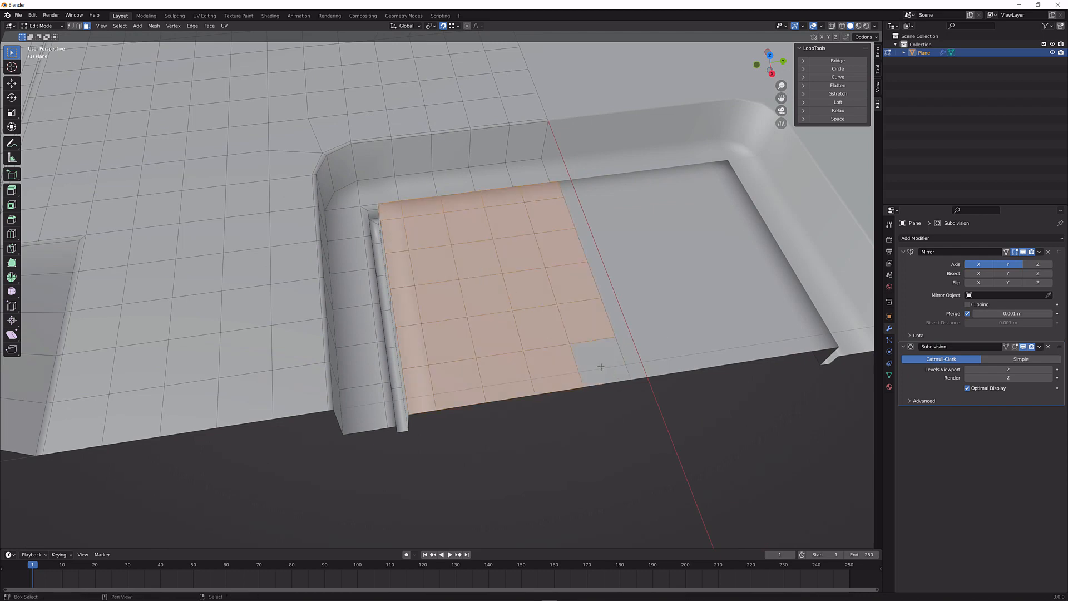
right_click(618, 365, "shift")
left_click(72, 26)
key("s")
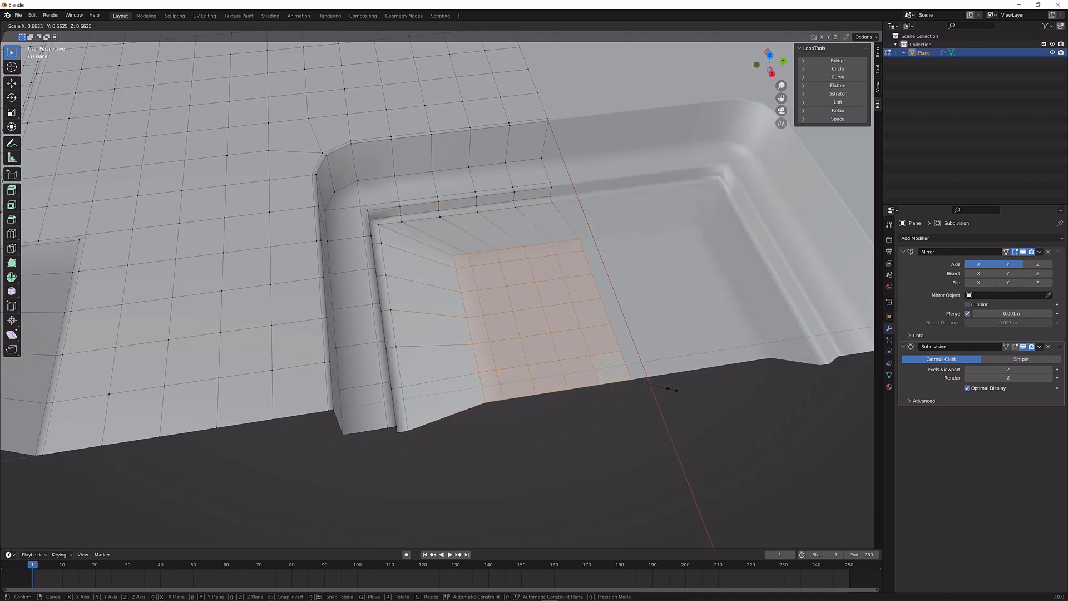
left_click(673, 389)
Raise the scaled-down block slightly along Z and check the smoothed shape in Object Mode
middle_click_drag(591, 383, 597, 330)
key("g")
key("z")
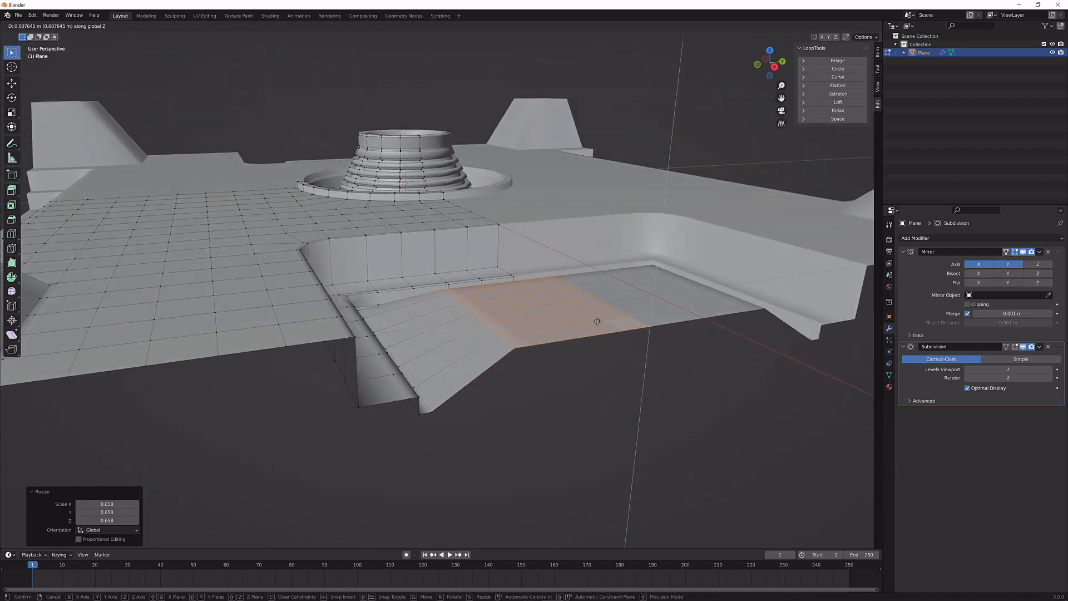
left_click(566, 315)
key("Tab")
scroll(483, 361, "up", 6)
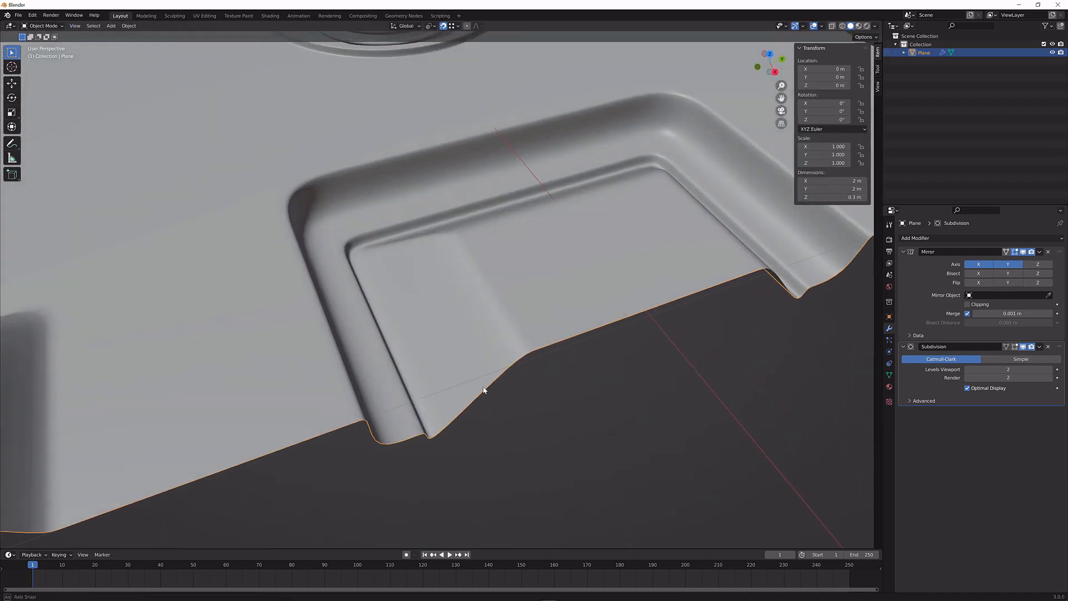
scroll(546, 354, "down", 5)
mouse_move(535, 325)
middle_mouse_down()
mouse_move(489, 339)
mouse_move(529, 362)
mouse_move(531, 345)
mouse_move(489, 363)
mouse_move(516, 315)
middle_mouse_up()
Inset the raised block's top faces by about 0.005 m and check the smoothed result
key("Tab")
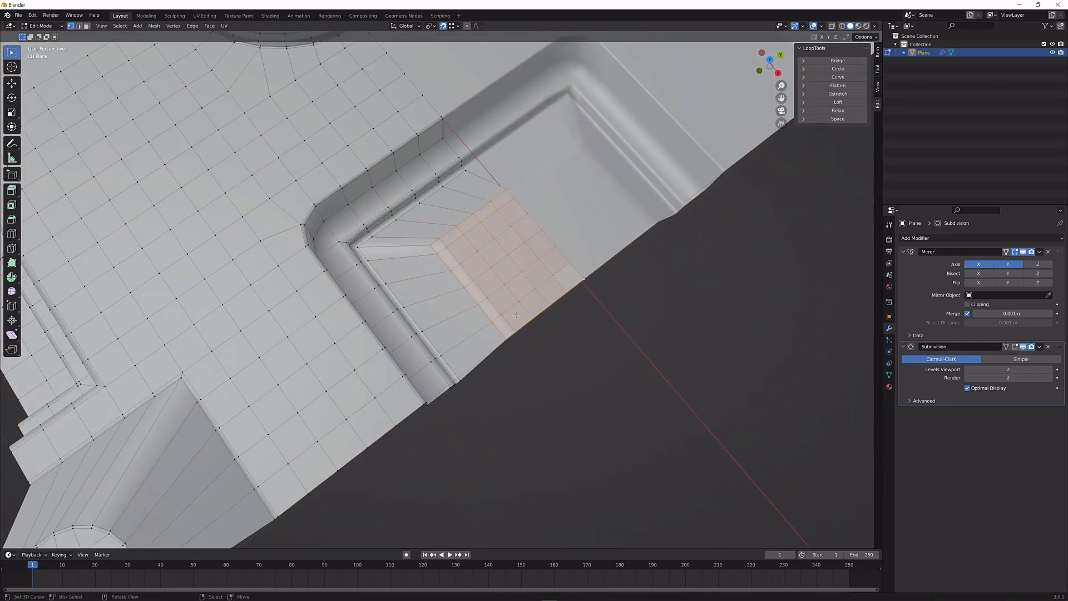
key("i")
left_click(555, 304)
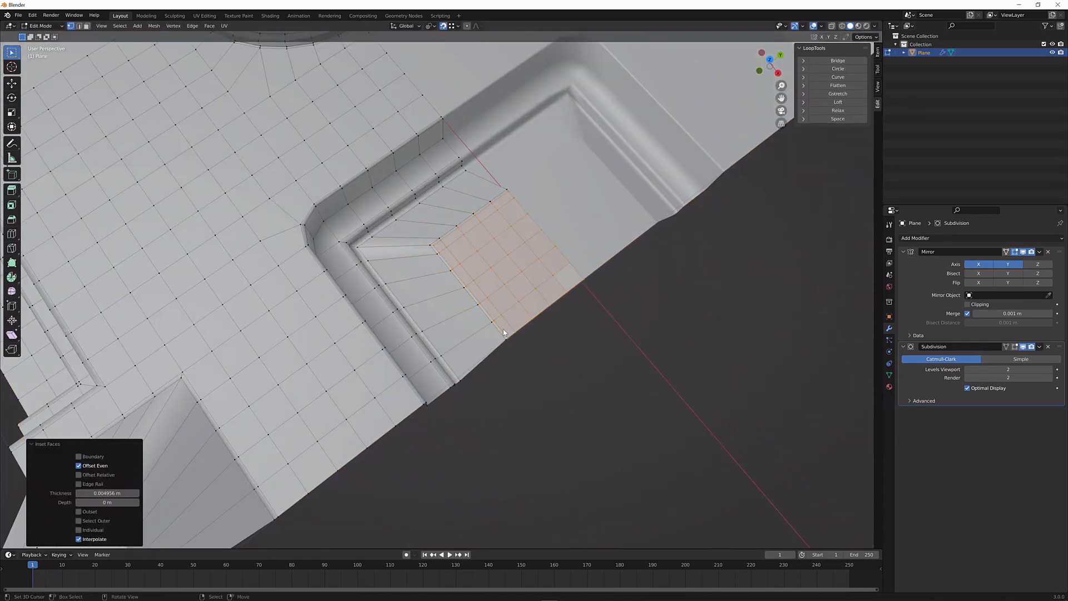
key("Tab")
scroll(503, 328, "down", 4)
mouse_move(503, 329)
middle_mouse_down()
mouse_move(579, 275)
mouse_move(552, 299)
mouse_move(461, 303)
mouse_move(496, 346)
middle_mouse_up()
key("Tab")
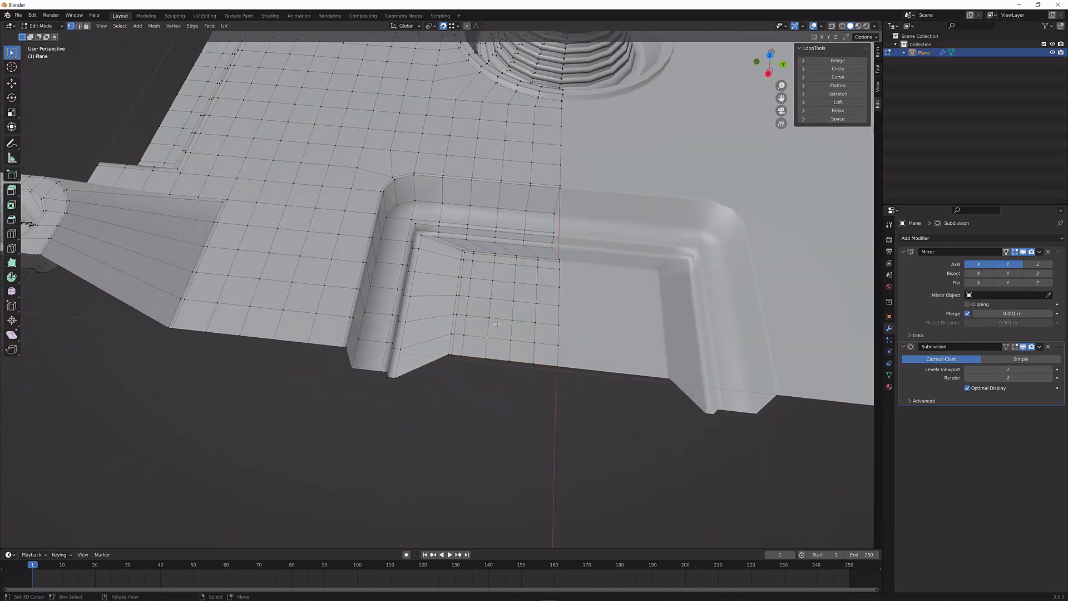
Select a three-face-wide block on the raised top, where the X axis meets the outer edge
left_click(499, 350)
left_click(501, 309, "ctrl")
left_click(547, 314, "ctrl")
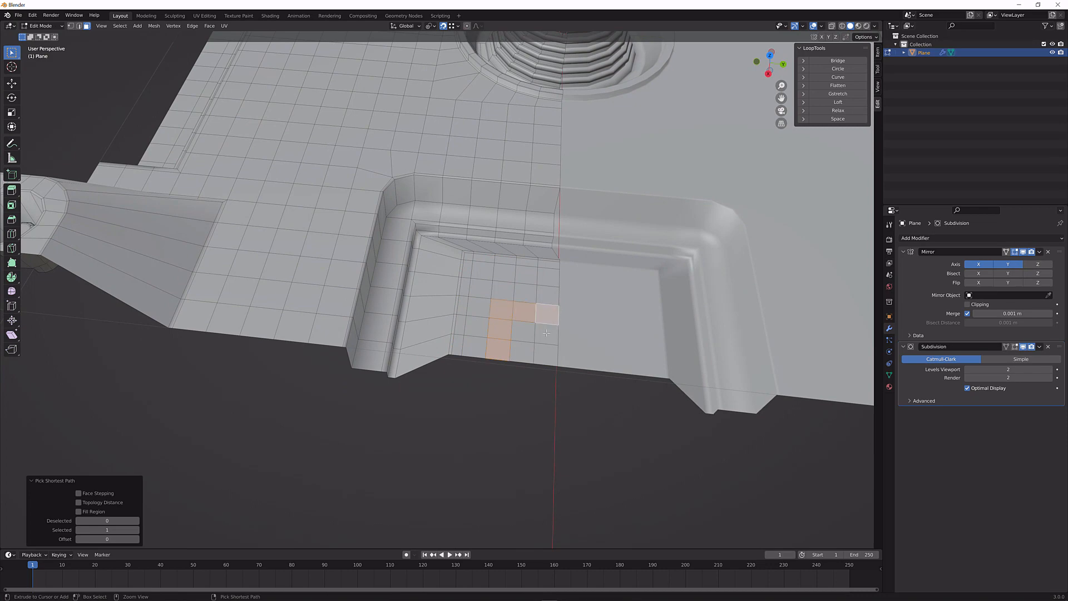
left_click(546, 354, "ctrl")
left_click(521, 349, "ctrl")
Inset the selected top faces by about 0.0039 m, and inset them once more with zero thickness
middle_click_drag(521, 350, 559, 296)
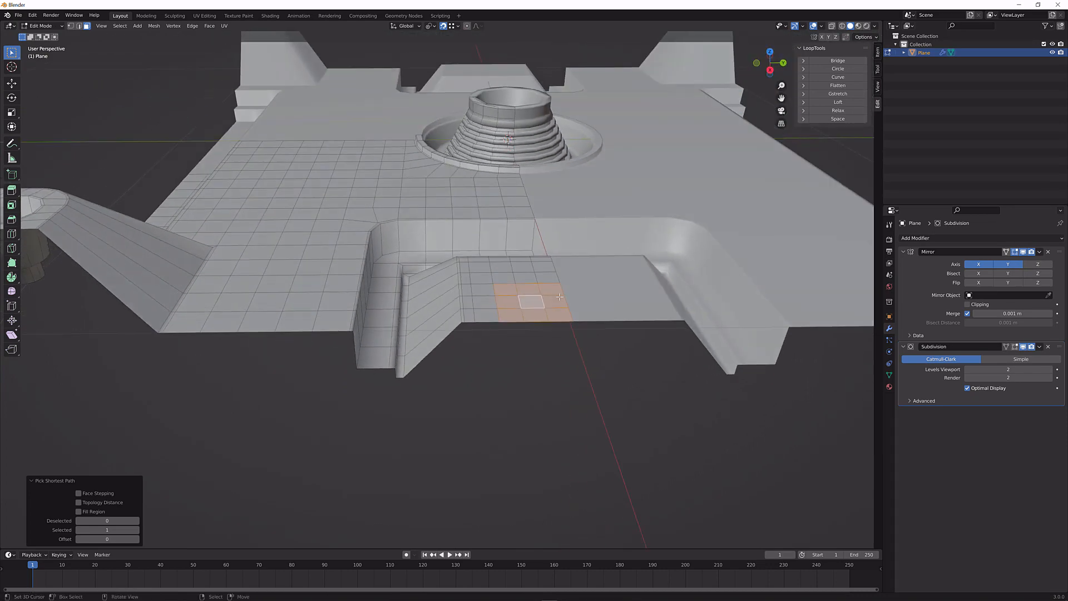
key("i")
left_click(655, 296)
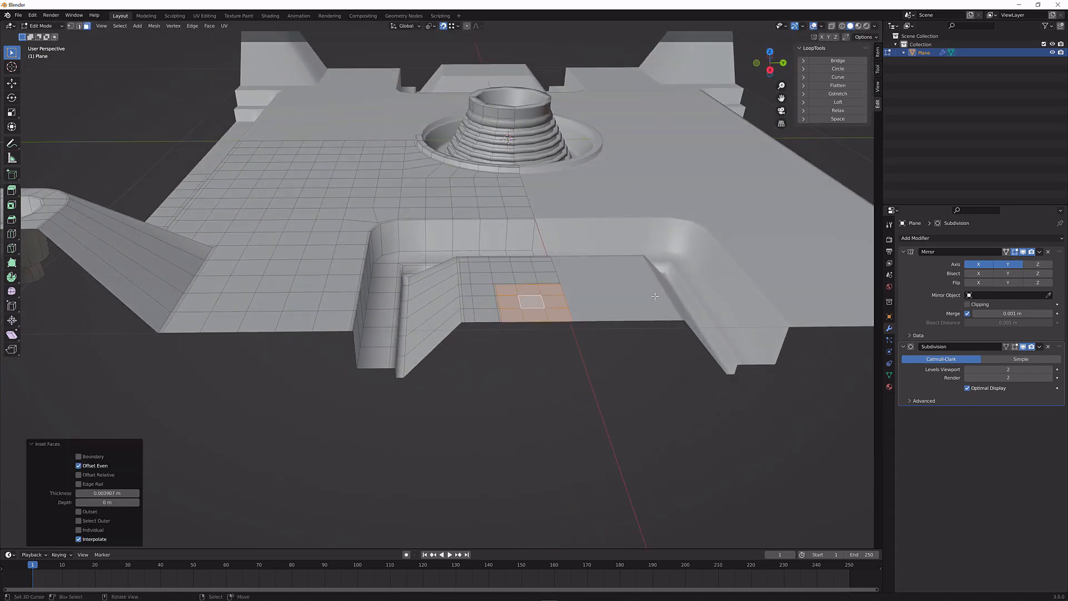
key("i")
left_click(655, 296)
Lower the inset block about 0.049 m along Z to form a notch, and inset its floor by about 0.006 m
key("g")
key("z")
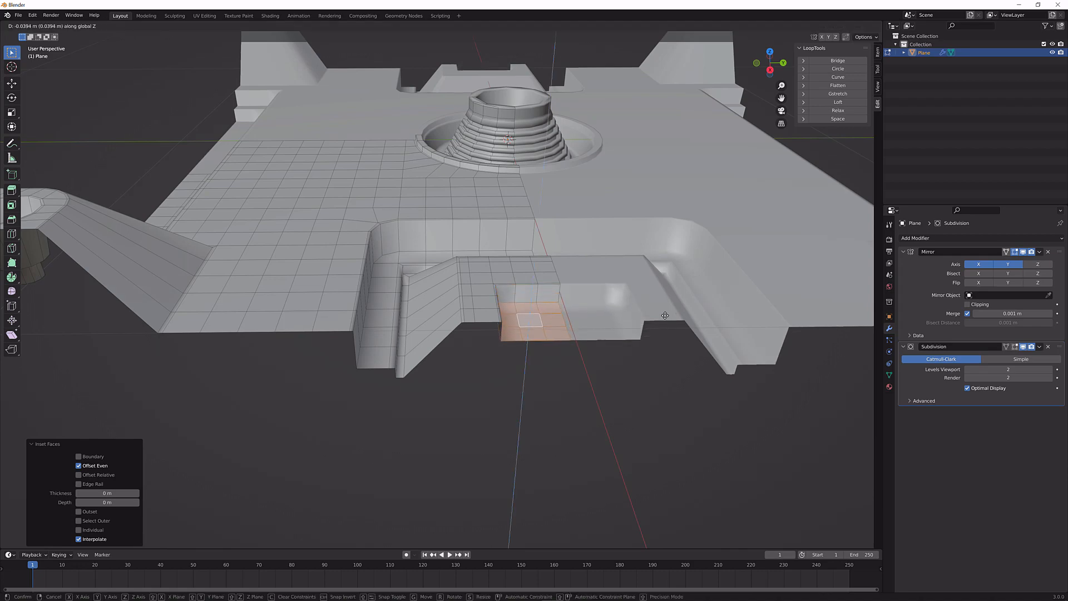
left_click(665, 316)
key("i")
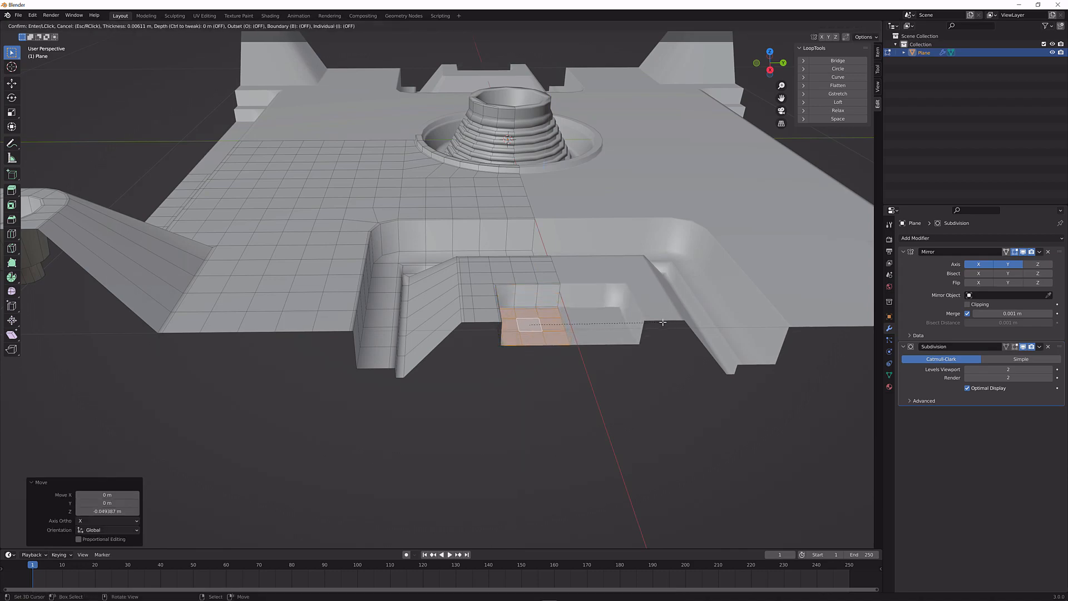
left_click(663, 322)
Examine the smoothed recesses and notches of the whole panel in Object Mode from several angles
key("Tab")
middle_click_drag(663, 321, 442, 327)
scroll(532, 355, "down", 3)
scroll(543, 345, "up", 3)
scroll(540, 359, "down", 4)
middle_click_drag(433, 305, 527, 321)
scroll(528, 321, "down", 3)
scroll(429, 330, "up", 5)
middle_click_drag(267, 324, 470, 312, "shift")
key("Tab")
key("Tab")
scroll(479, 318, "down", 1)
key("Tab")
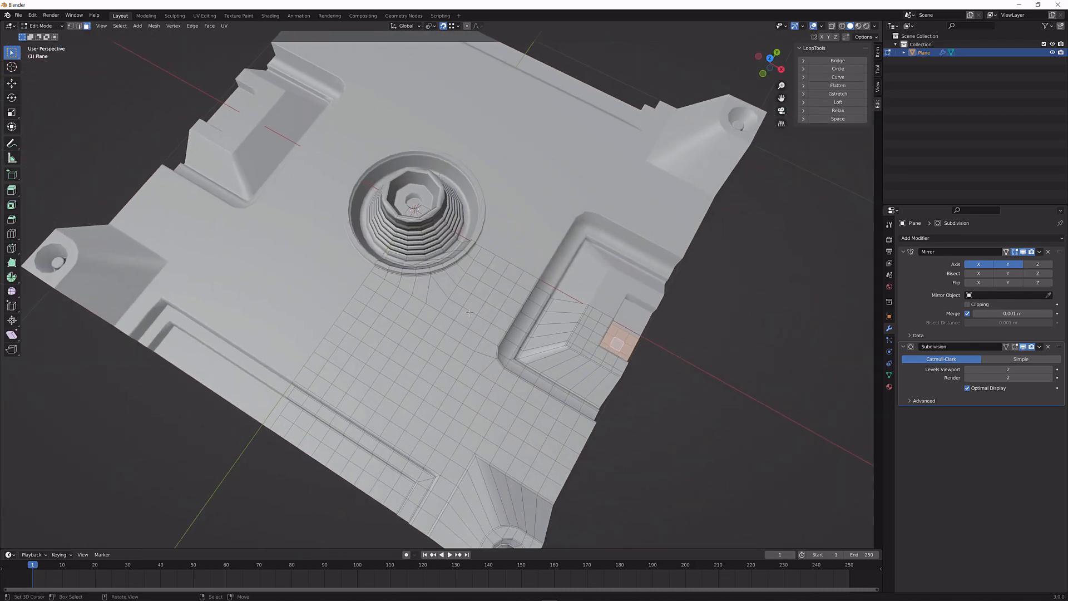
In top view, pick in turn the four faces of the 2-by-2 block between the central post and the edge recess's corner
key("KP_7")
scroll(457, 322, "up", 6)
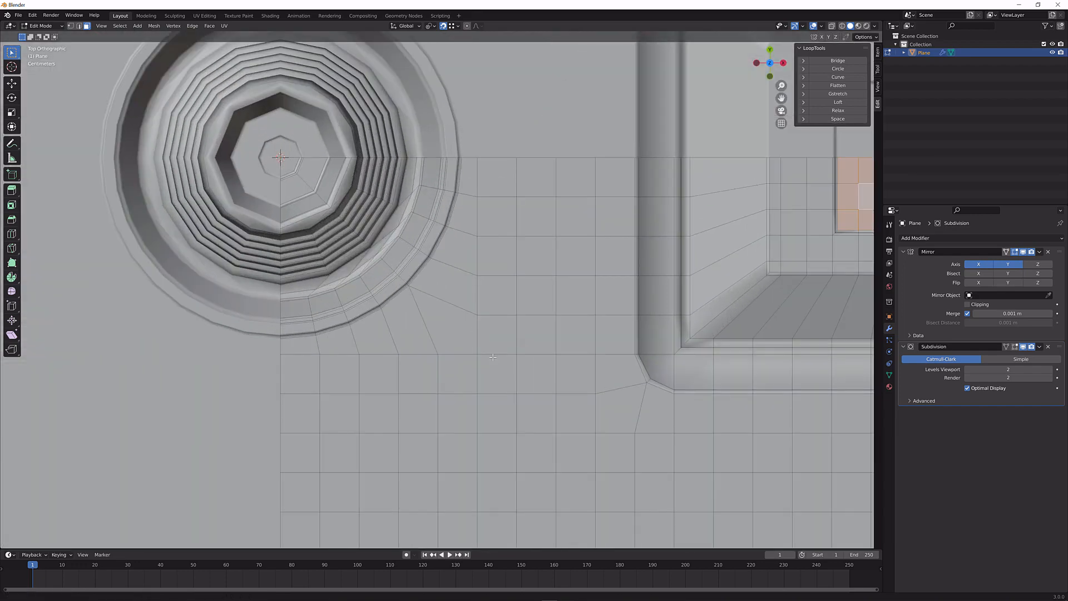
right_click(384, 286)
right_click(392, 325)
right_click(425, 327)
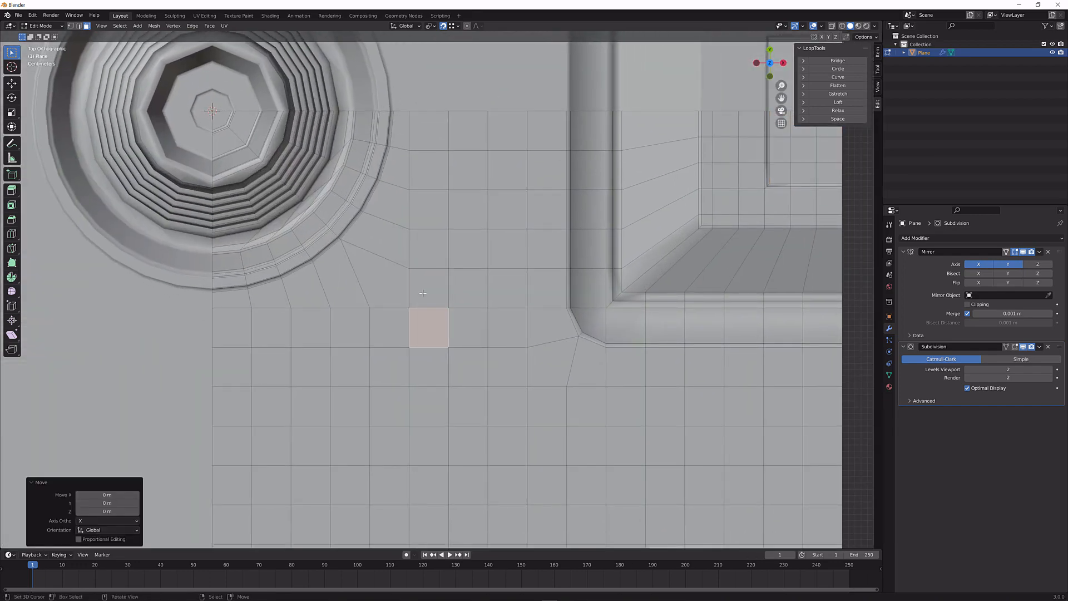
right_click(425, 292)
right_click(392, 292)
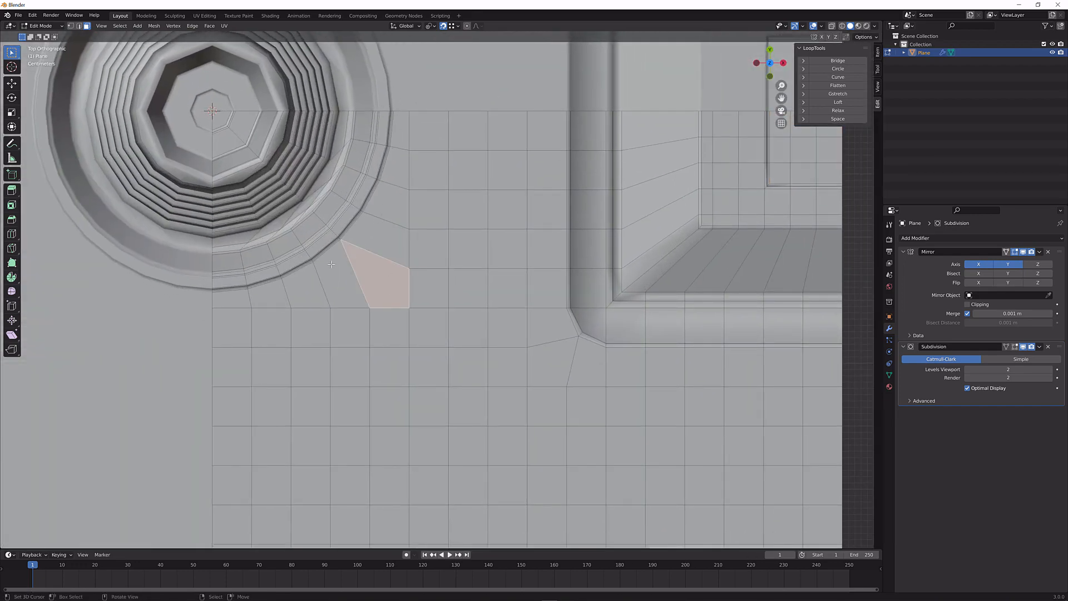
right_click(426, 289)
right_click(429, 326)
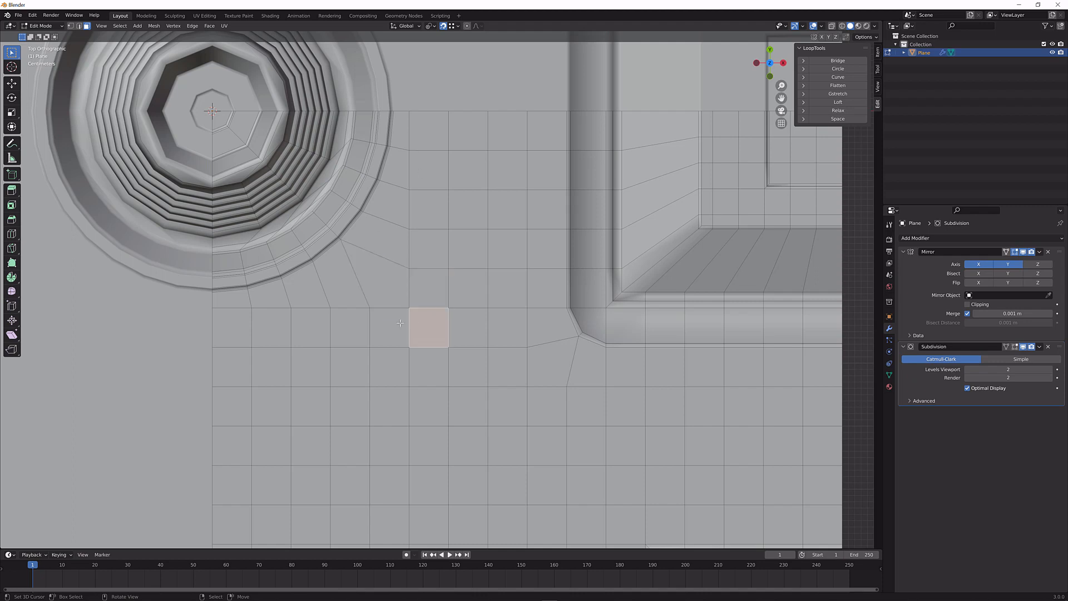
right_click(394, 328)
right_click(393, 292)
right_click(427, 290)
right_click(436, 329)
right_click(393, 327)
right_click(390, 288)
right_click(426, 289)
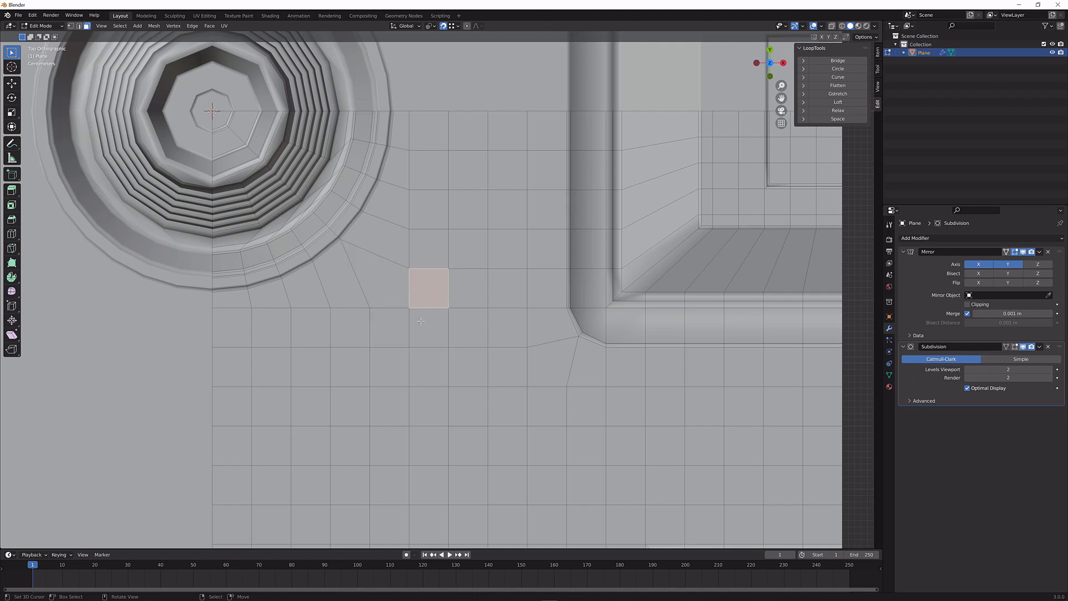
Set the pivot to the selection's centre and scale two opposite corner vertices of the 2-by-2 block inward to 0.794
left_click(458, 26)
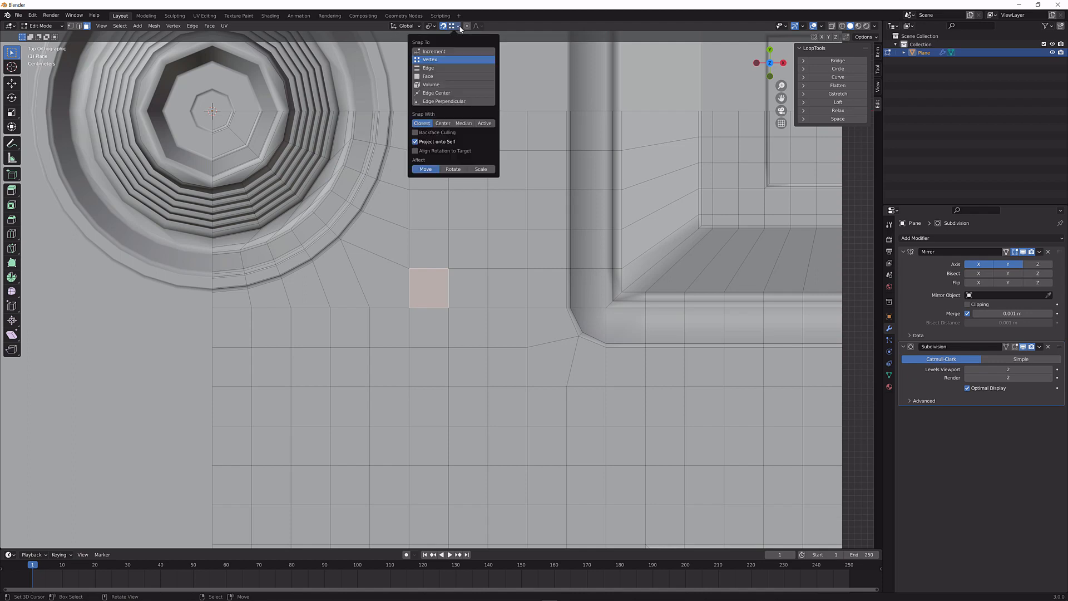
left_click(430, 28)
left_click(449, 63)
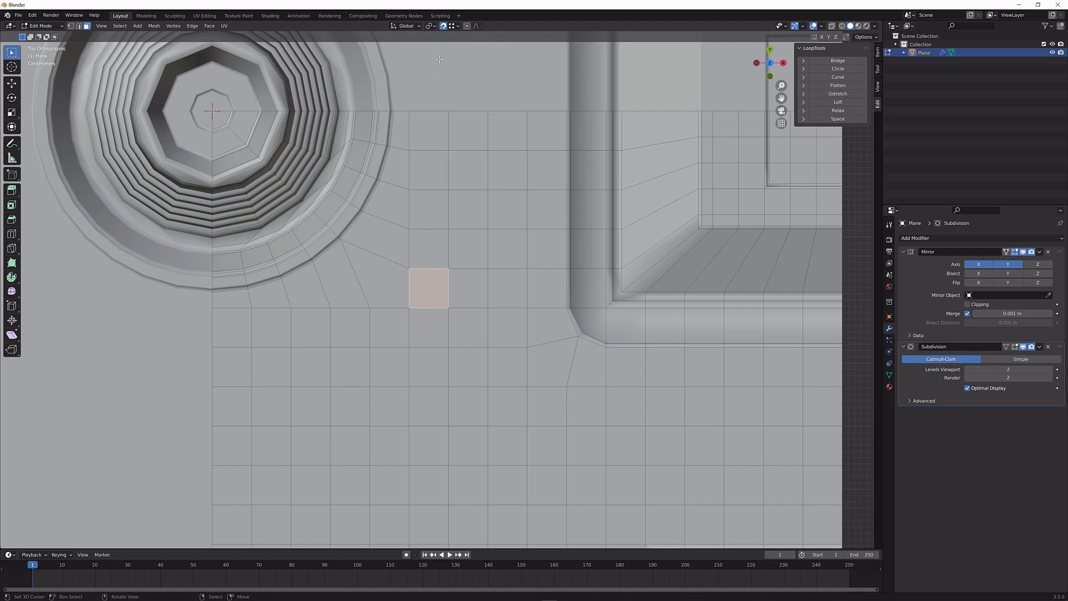
left_click(71, 27)
key("s")
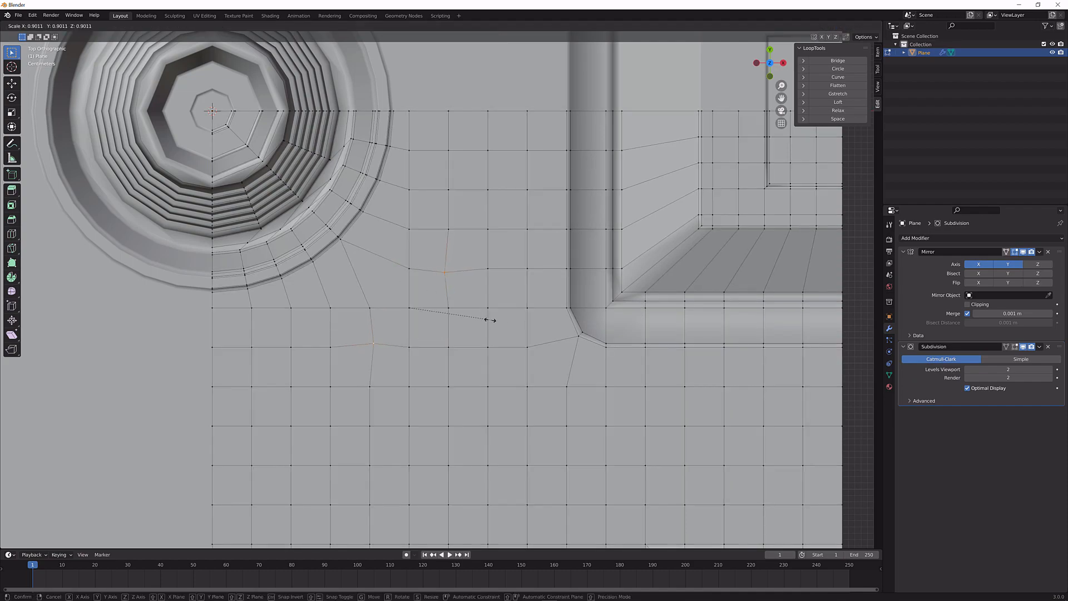
left_click(478, 320)
middle_click_drag(486, 317, 486, 317)
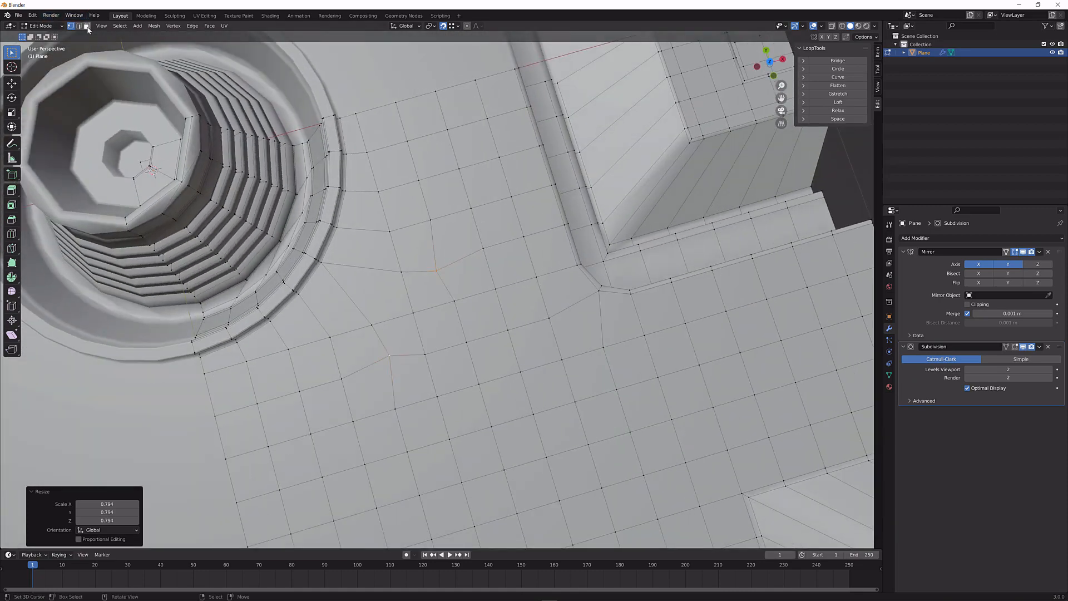
Inset the reshaped four-face block as one region by about 0.0065 m and scale the inset faces to 1.039
key("ctrl+z")
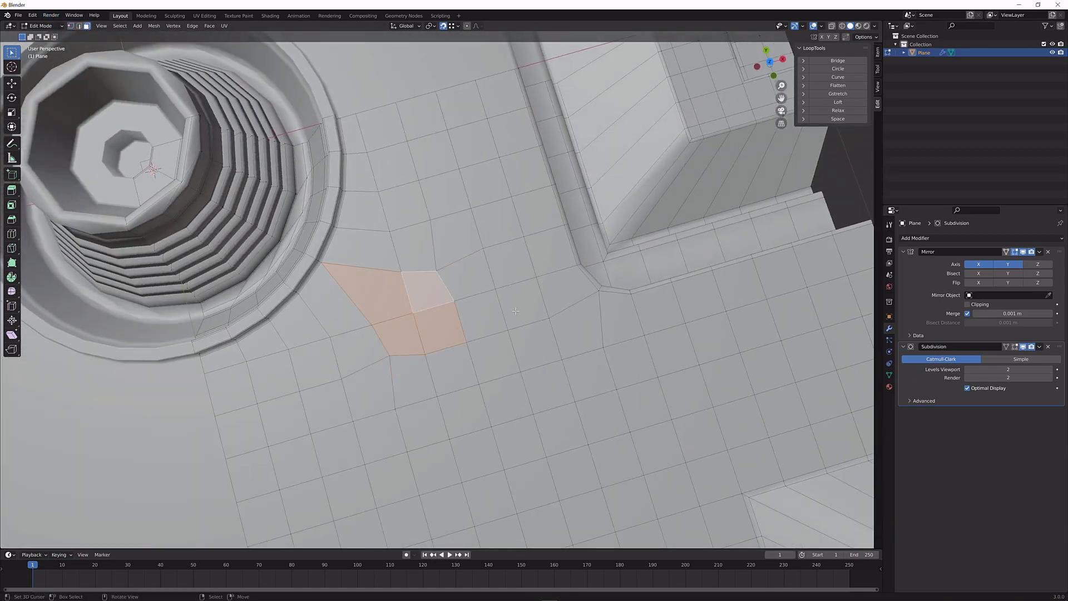
key("i")
left_click(518, 310)
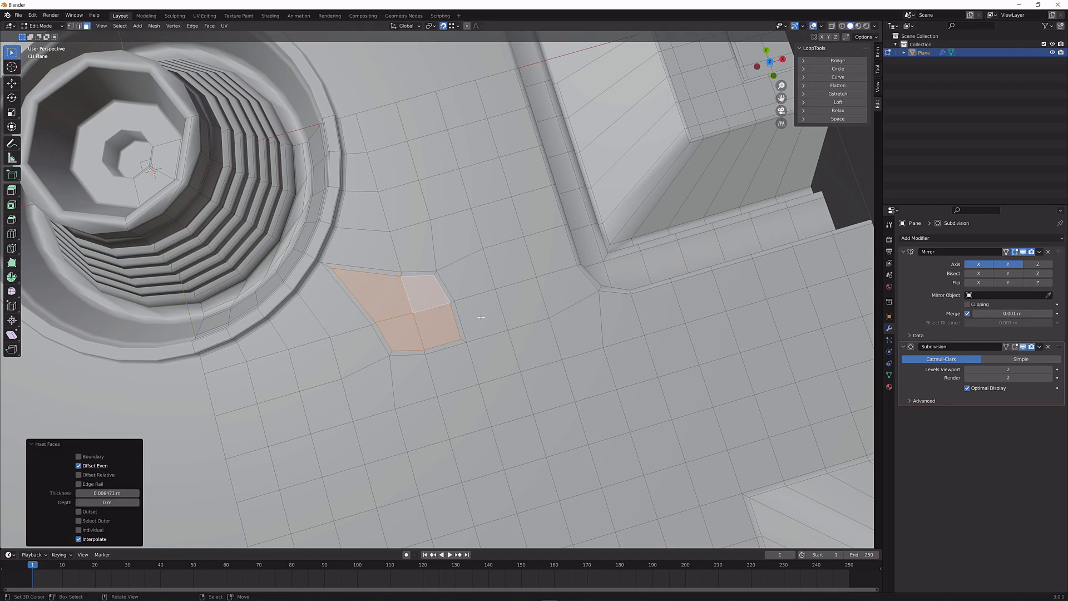
key("s")
left_click(515, 311)
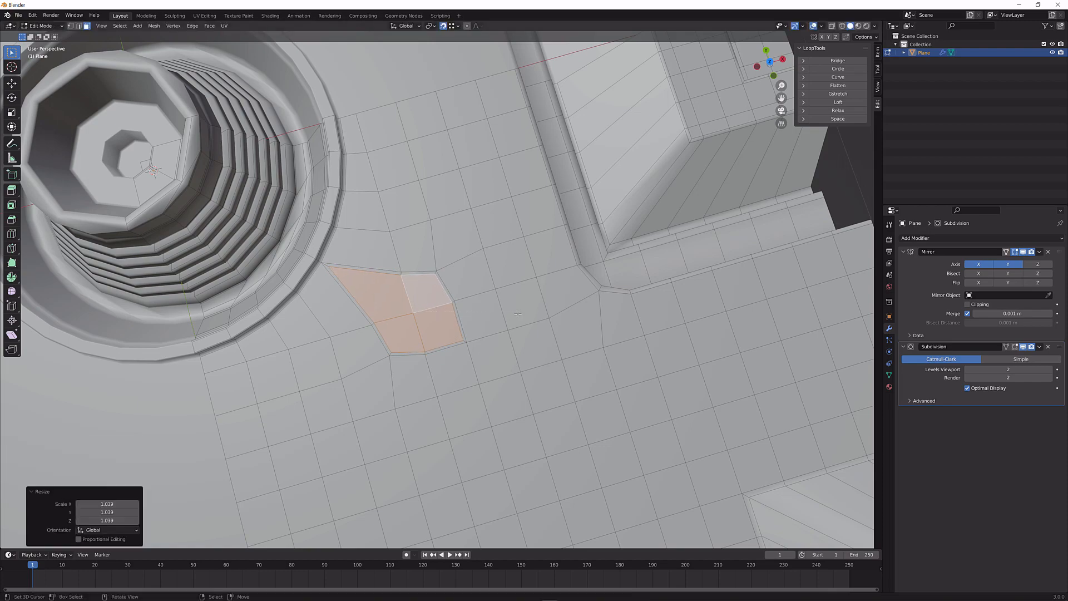
Inset the reshaped four-face block near the central post and raise it about 0.037 m along Z
middle_click_drag(515, 312, 445, 315)
key("i")
left_click(484, 312)
key("g")
key("z")
left_click(457, 312)
Inset the raised block's top faces twice and lower the innermost faces about 0.037 m along Z
key("i")
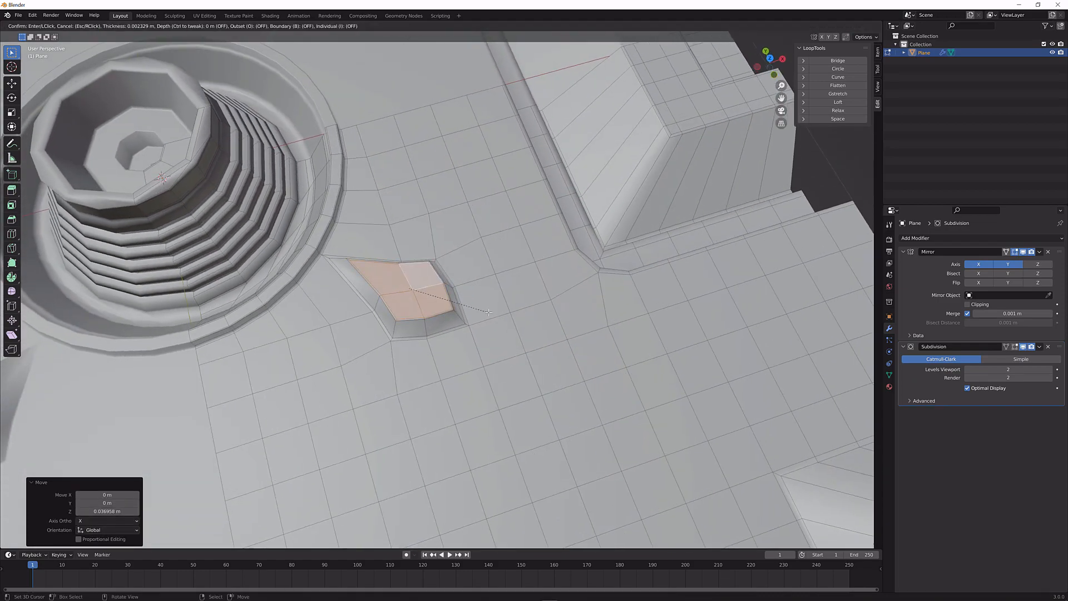
left_click(490, 313)
key("i")
left_click(494, 313)
middle_click_drag(494, 313, 450, 317)
key("g")
key("z")
left_click(439, 315)
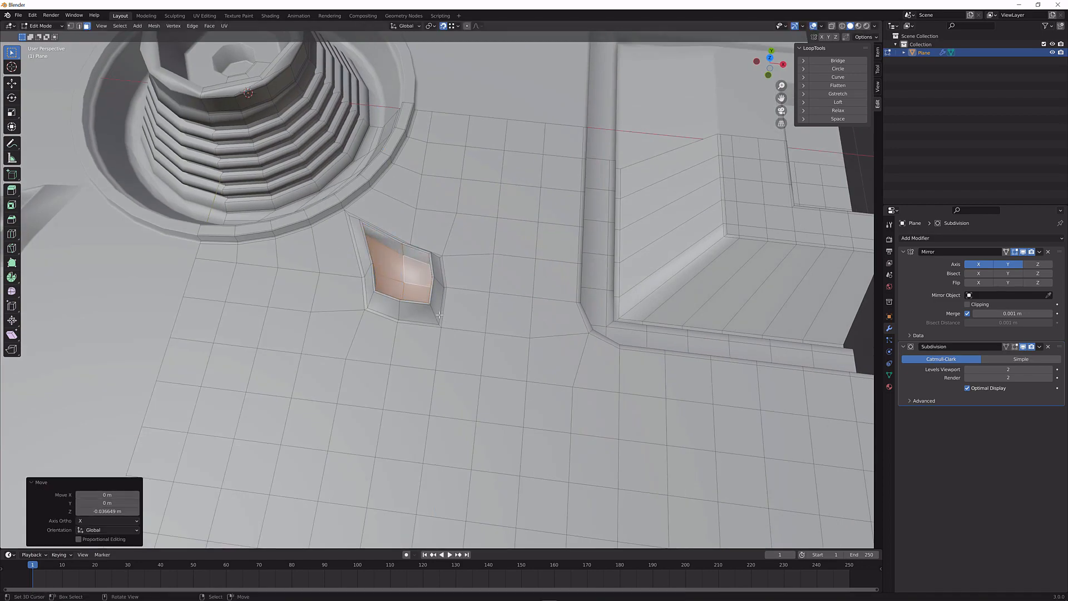
Scale the sunken floor faces inward, inset them by about 0.0024 m, and check the smoothed shape in Object Mode
key("s")
left_click(477, 297)
middle_click_drag(477, 297, 512, 292)
key("i")
left_click(518, 297)
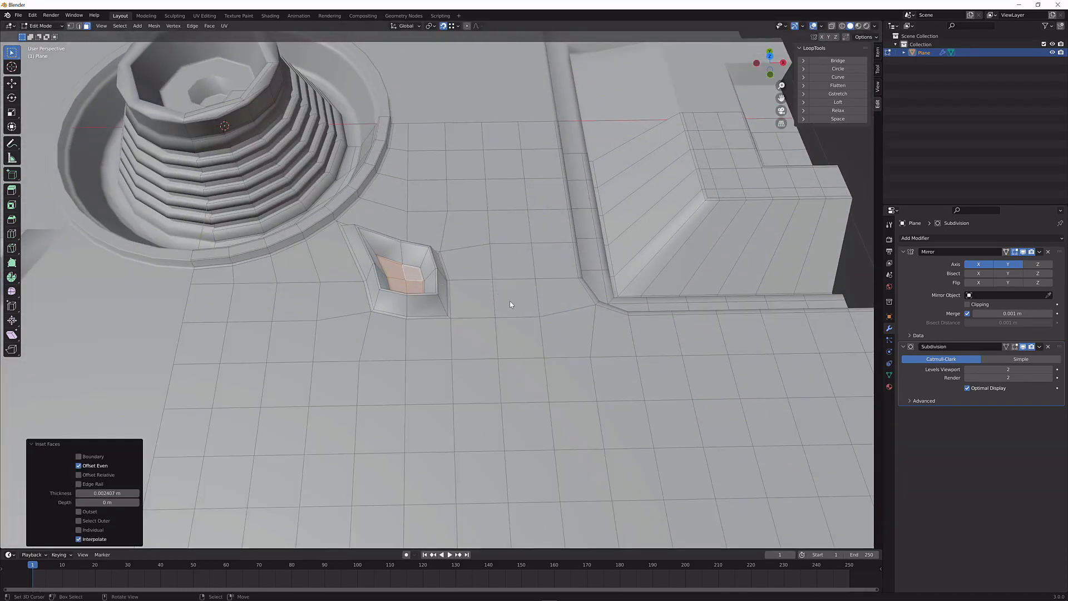
key("Tab")
middle_click_drag(433, 317, 477, 316)
key("Tab")
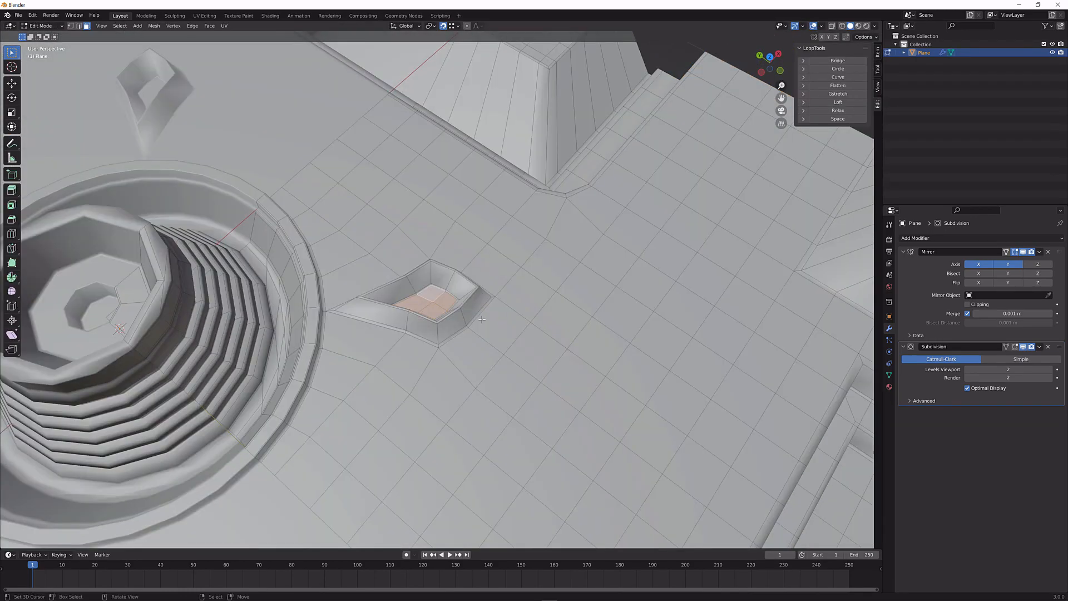
In top view, inset the recess floor by about 0.0049 m and round the inner faces with LoopTools Circle
scroll(476, 316, "up", 1)
key("KP_7")
scroll(477, 316, "up", 2)
scroll(476, 316, "up", 1)
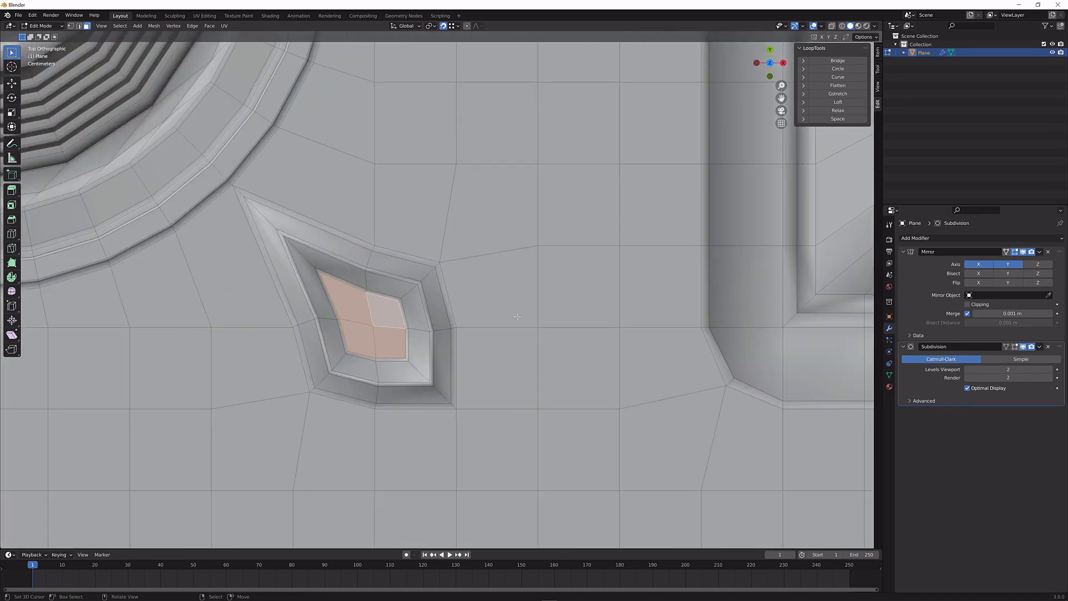
key("i")
left_click(511, 315)
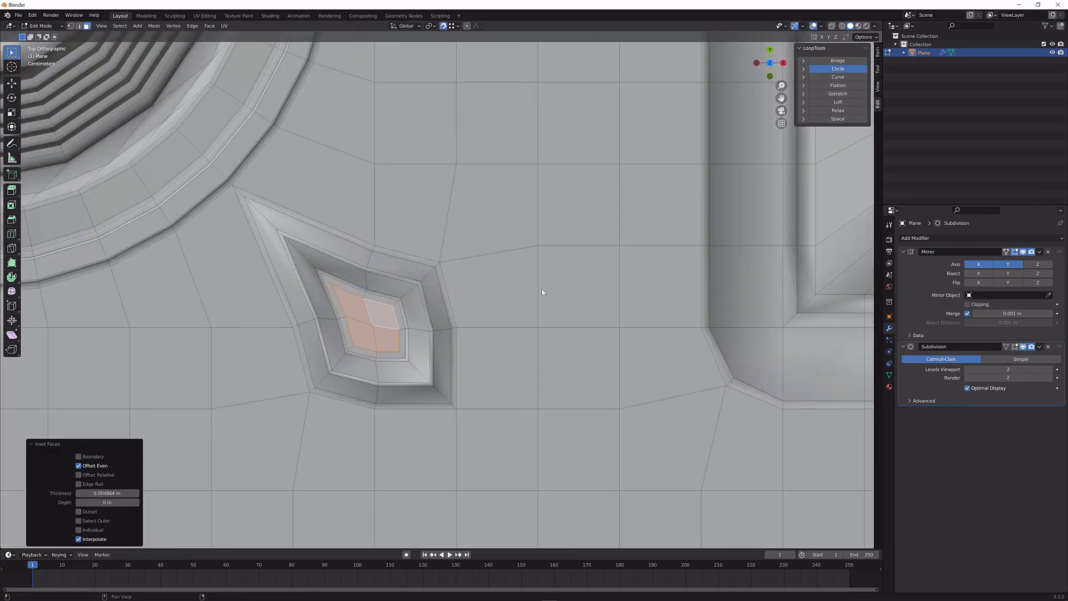
Scale the circular faces to 0.662, rotate them slightly, and move them about 0.0066 m in X and -0.006 m in Y
key("s")
left_click(503, 309)
key("r")
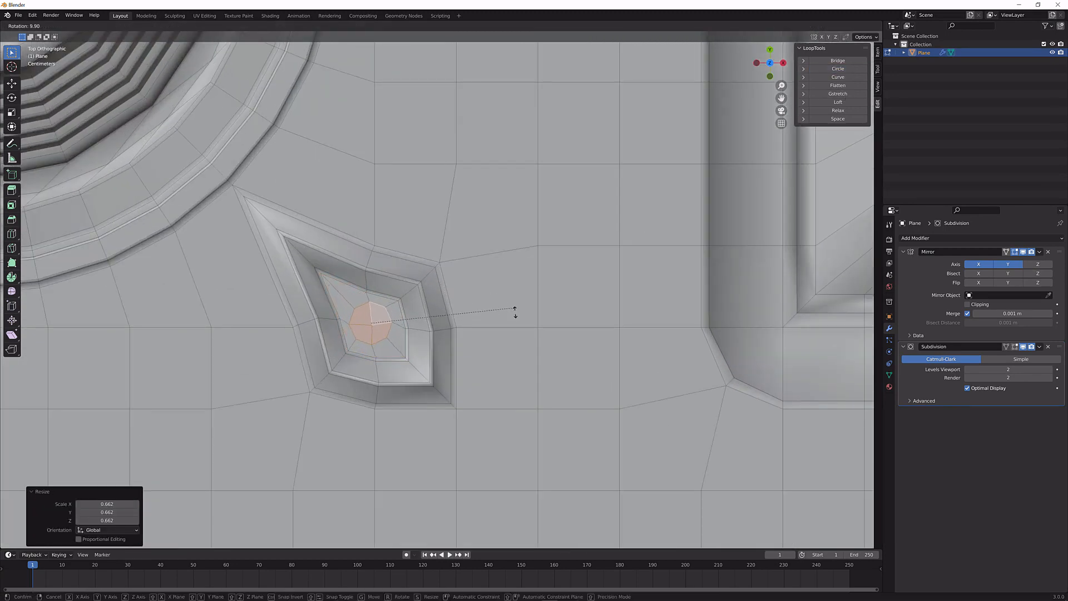
left_click(516, 328)
key("g")
left_click(452, 308)
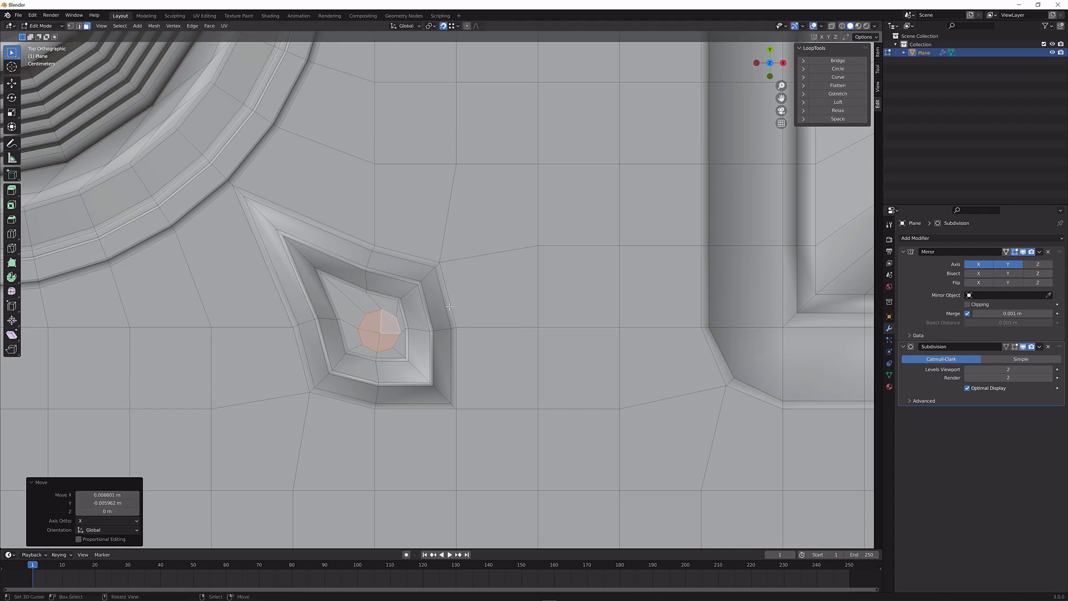
Inset the circular faces by about 0.0014 m and extrude them about 0.009 m downward as a small hole
scroll(530, 307, "up", 1)
scroll(530, 307, "up", 1)
key("i")
left_click(526, 307)
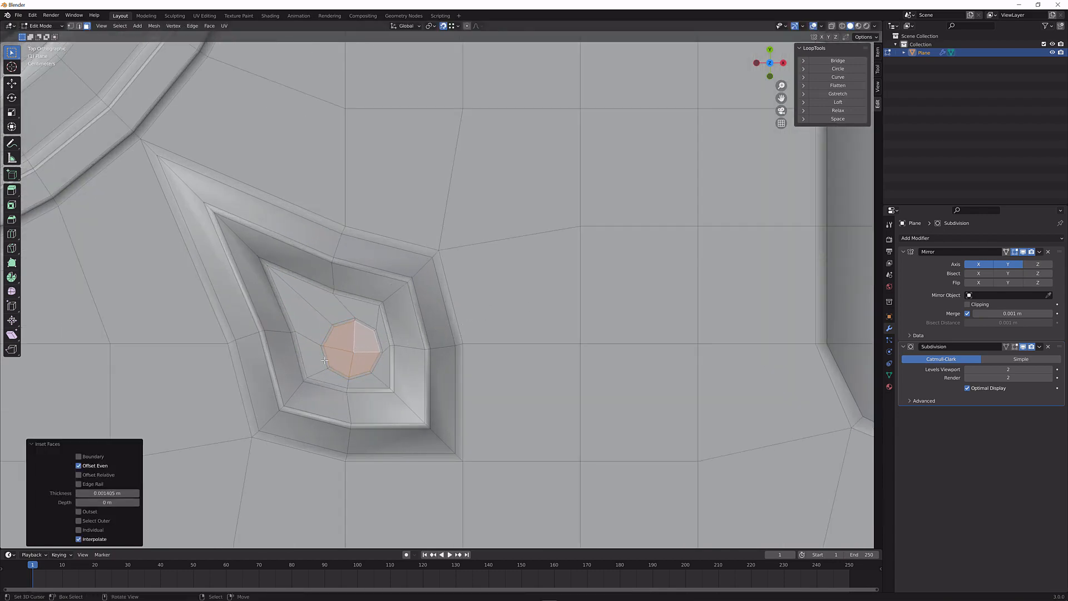
middle_click_drag(526, 308, 477, 324)
key("e")
left_click(351, 332)
Scale the small hole's floor inward, inset it by about 0.0009 m, and review the mirrored details in Object Mode
key("s")
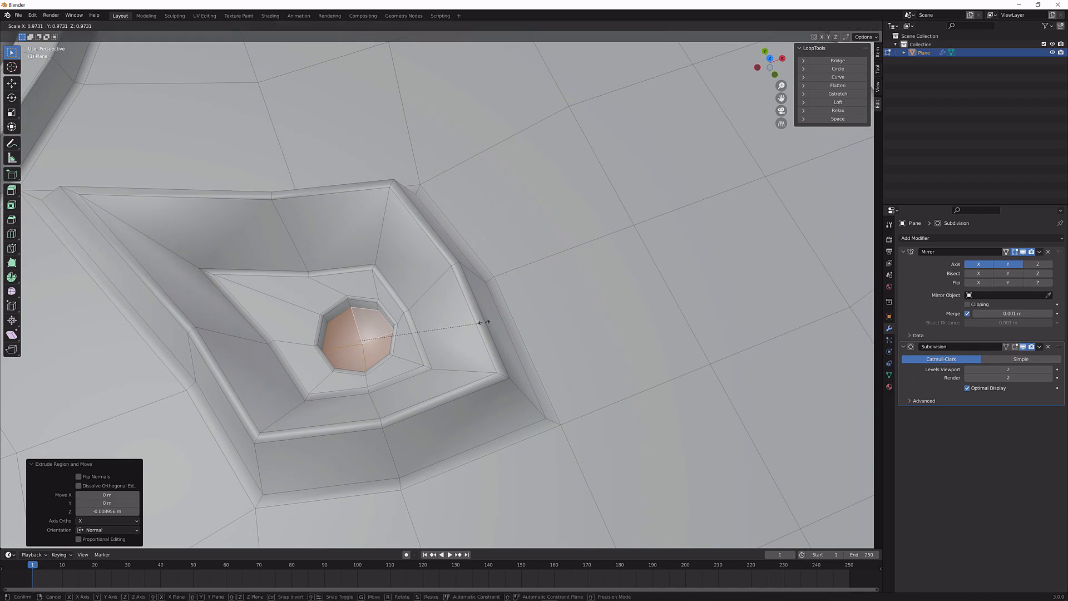
left_click(455, 323)
key("i")
left_click(427, 321)
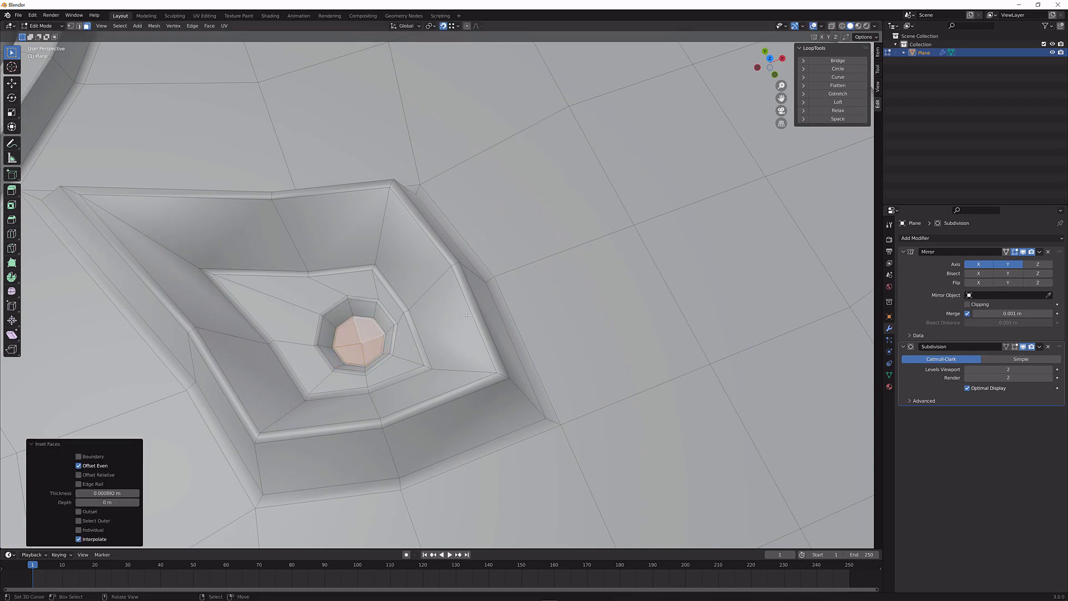
key("Tab")
scroll(426, 319, "down", 10)
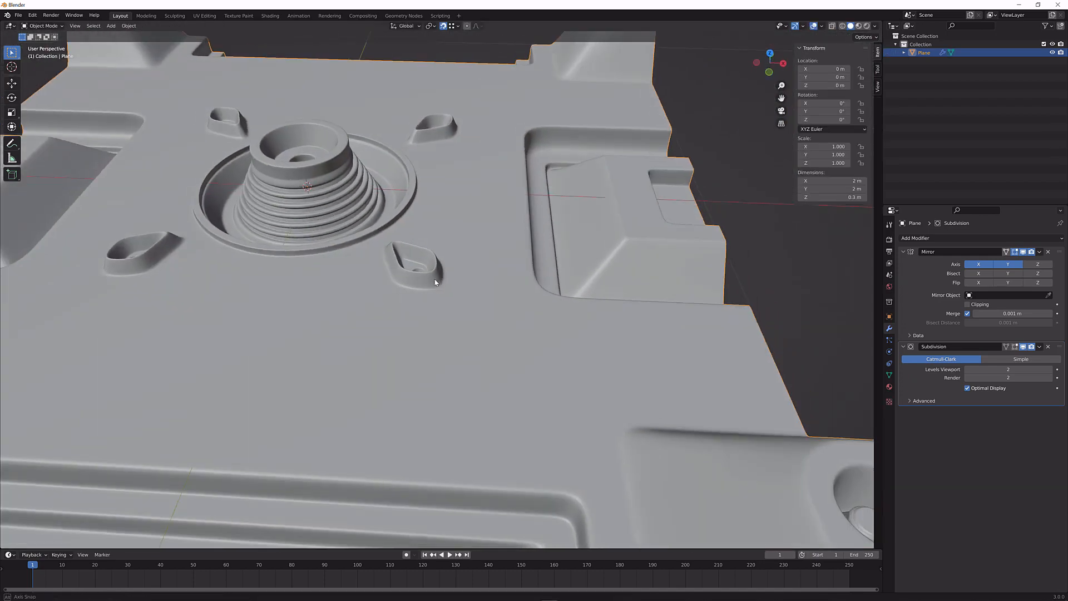
middle_click_drag(435, 280, 508, 345)
scroll(382, 314, "down", 5)
Select a 2-by-5 block of faces along the Y-axis mirror seam, between the central post and the stepped edge recess
key("Tab")
scroll(409, 264, "up", 6)
middle_click_drag(361, 297, 381, 253)
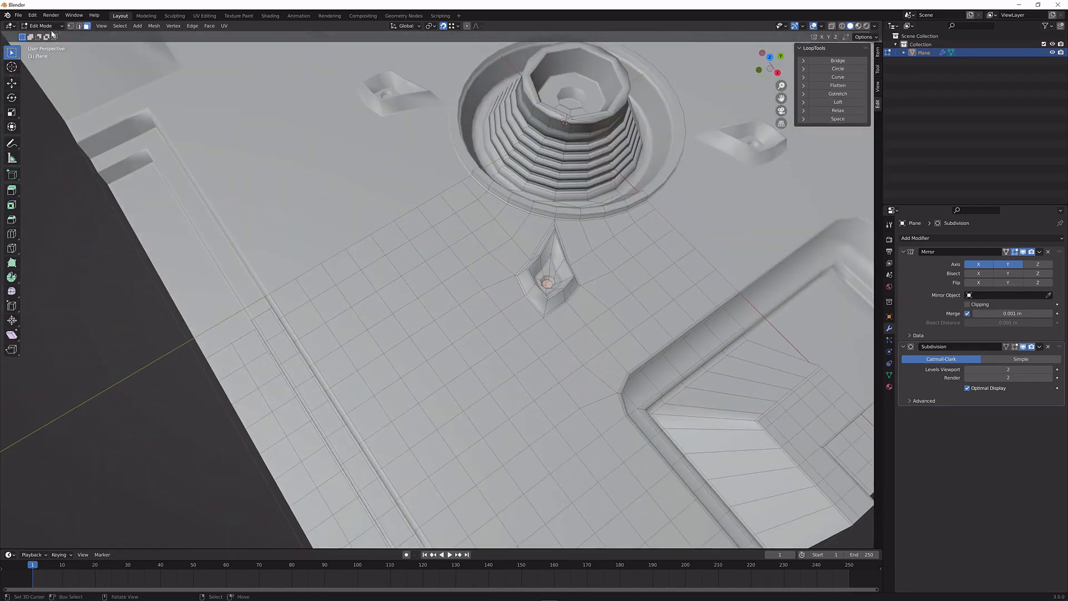
middle_click_drag(124, 94, 482, 307)
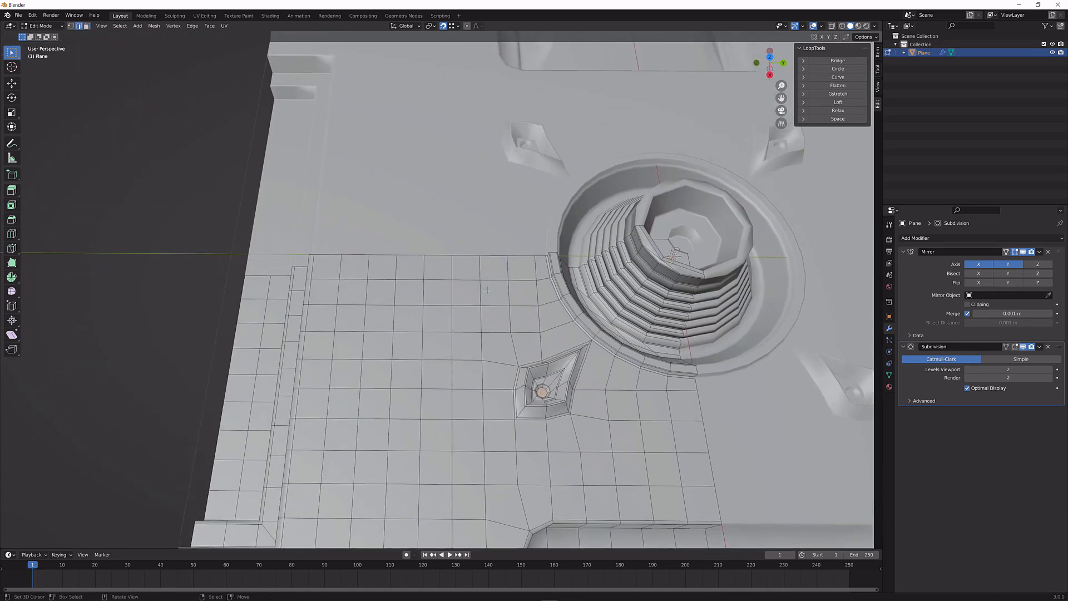
key("3")
left_click(493, 288)
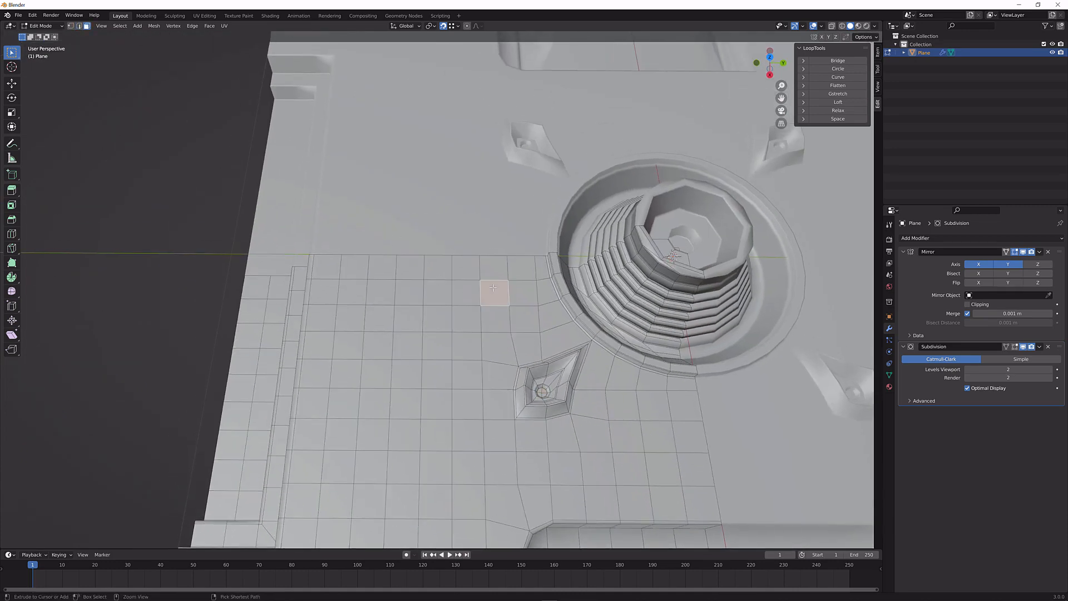
left_click(385, 268, "ctrl")
left_click(496, 266, "ctrl")
middle_click_drag(496, 267, 432, 272)
Inset the 2-by-5 block by about 0.007 m and raise it about 0.061 m along Z
key("i")
left_click(639, 255)
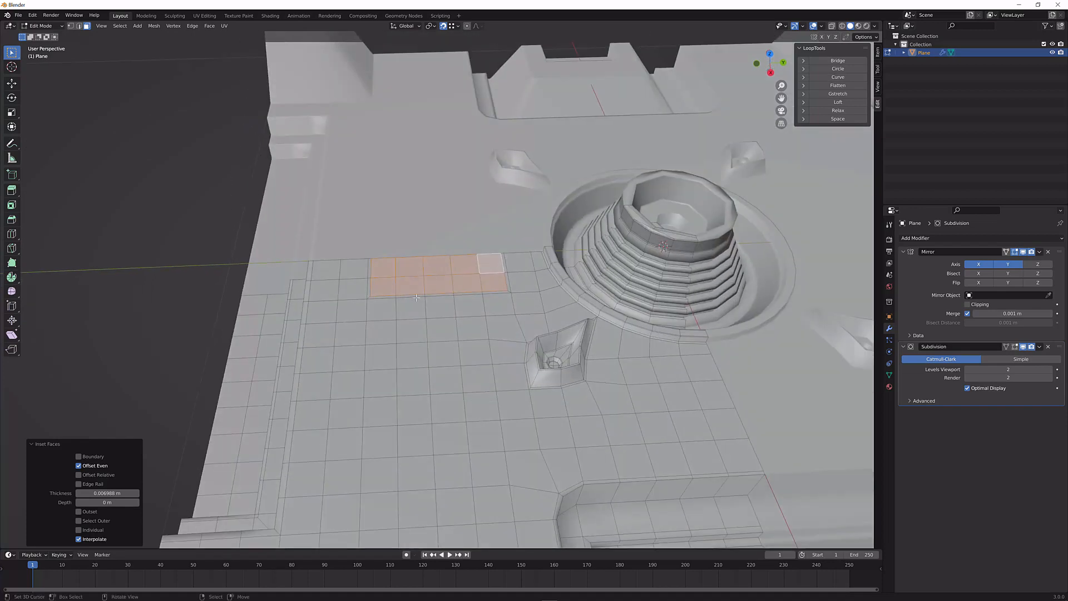
key("g")
key("z")
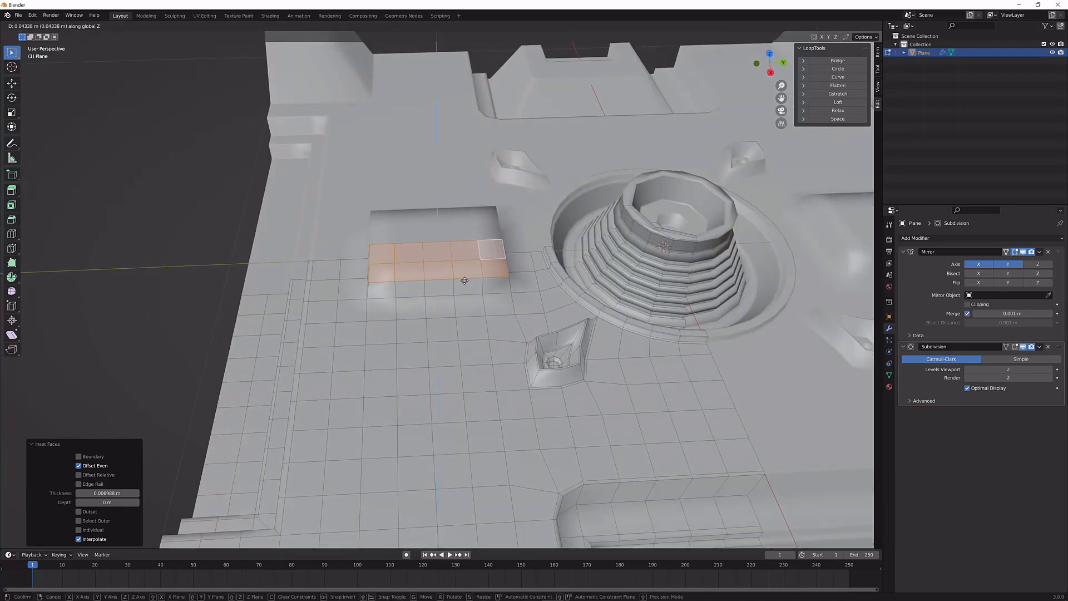
left_click(541, 297)
key("s")
right_click(520, 287)
Turn on Clipping in the Mirror modifier and scale the raised block's top faces inward
middle_click_drag(395, 251, 489, 261)
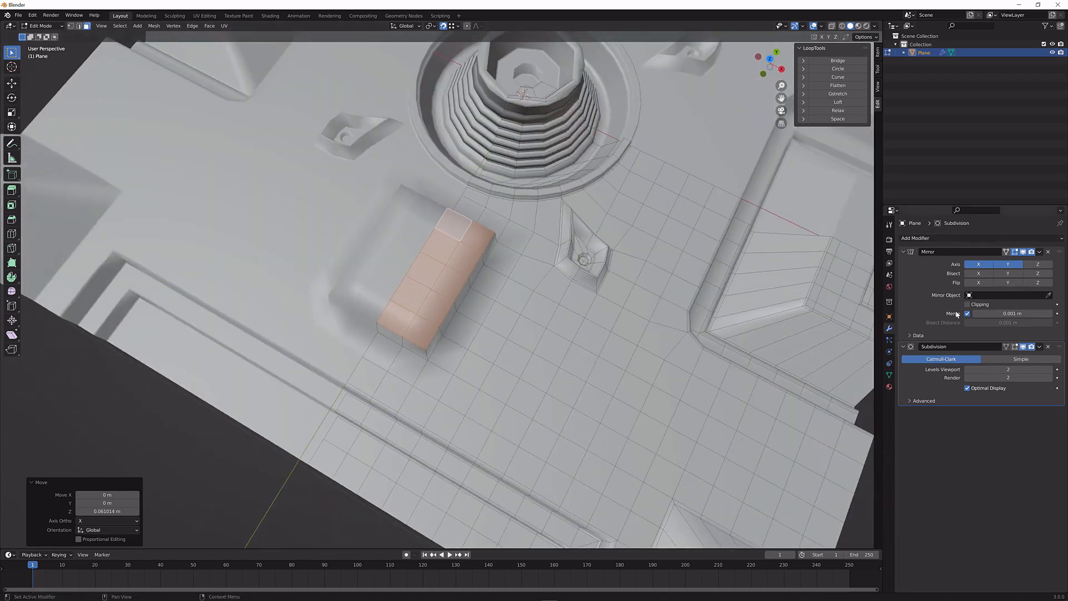
key("s")
left_click(548, 280)
Check the raised block in Object Mode, and undo its scaling, move and inset
middle_click_drag(543, 330, 493, 295)
key("Tab")
key("Tab")
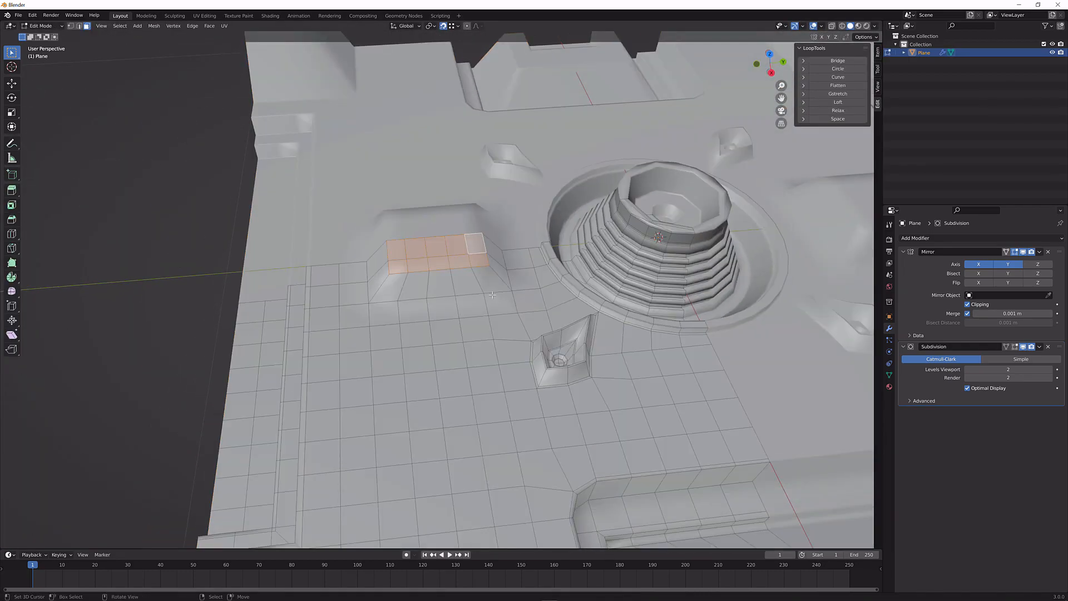
key("Tab")
key("Tab")
key("ctrl+z")
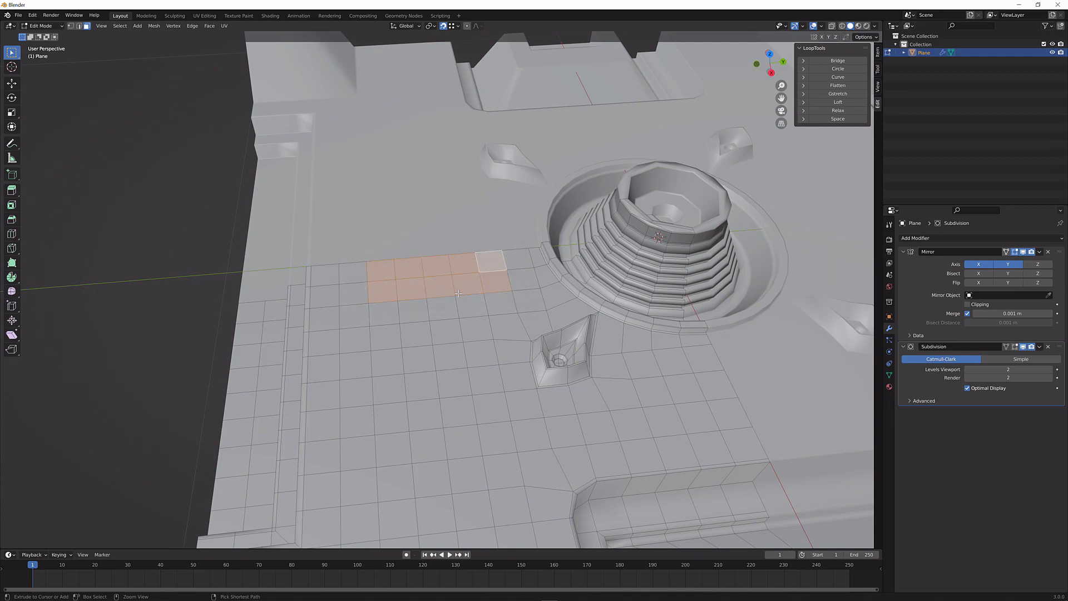
Extend the selection by two faces to a 2-by-6 block and inset it twice, by about 0.01 m each time
left_click(357, 291, "shift")
left_click(360, 266, "shift")
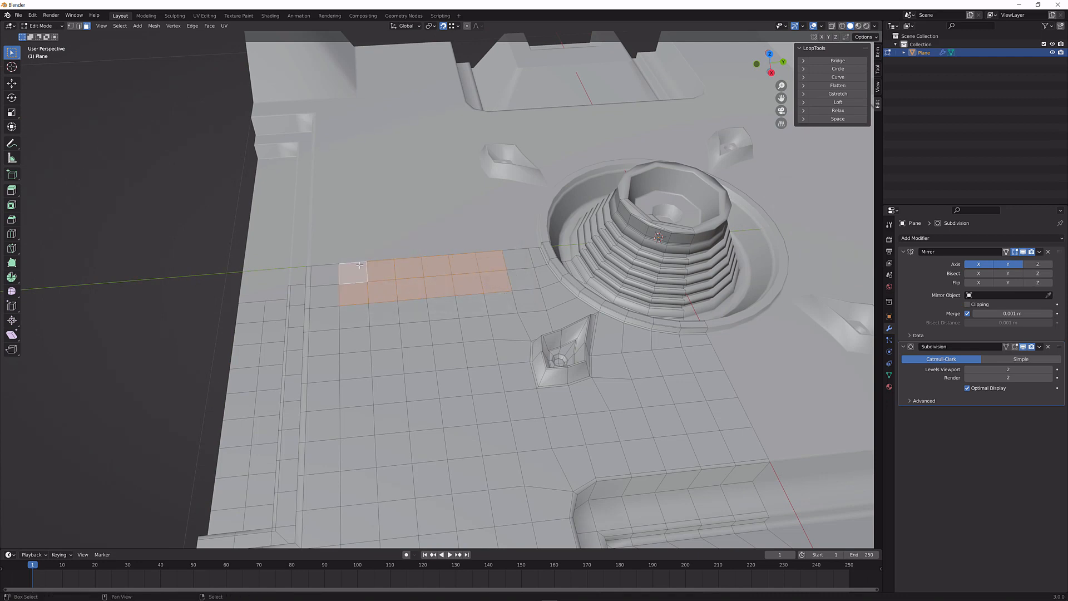
key("i")
left_click(606, 281)
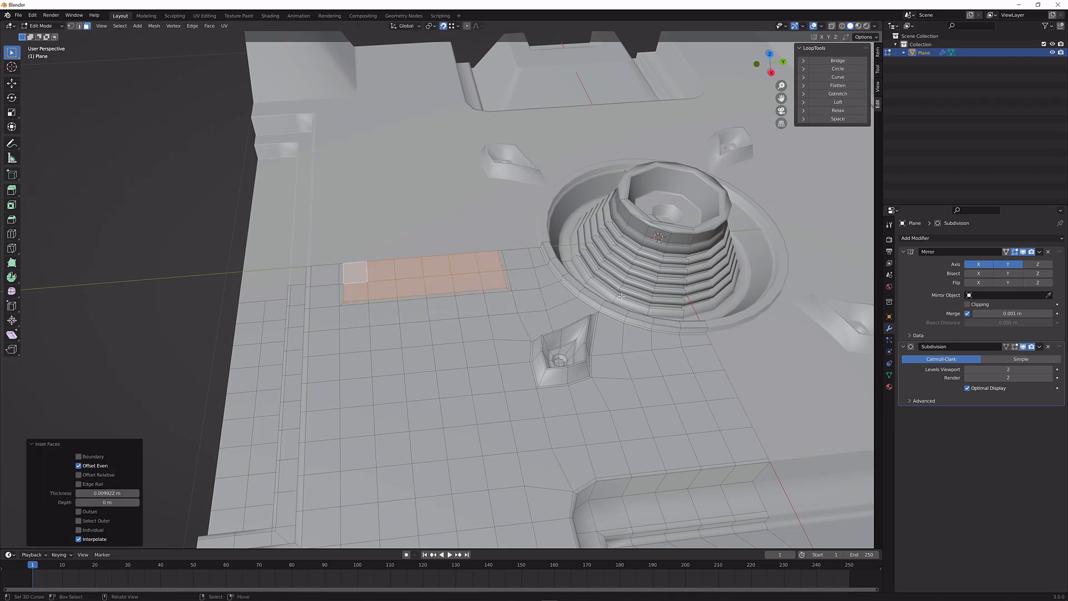
key("i")
left_click(643, 287)
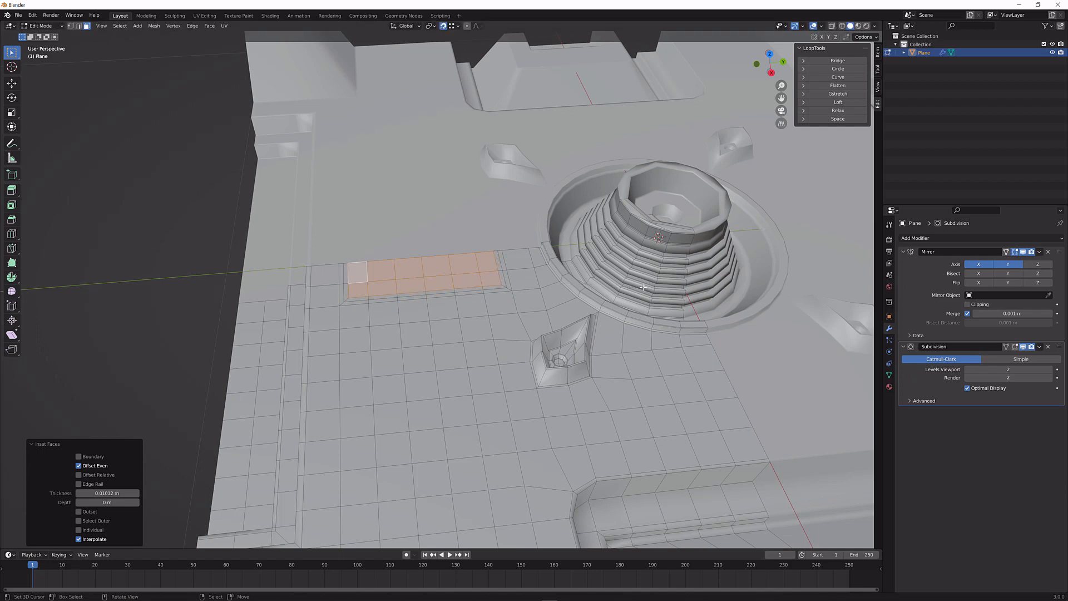
Raise the inset 2-by-6 block about 0.063 m along Z
key("g")
key("z")
right_click(585, 305)
middle_click_drag(450, 62, 501, 200)
key("g")
key("z")
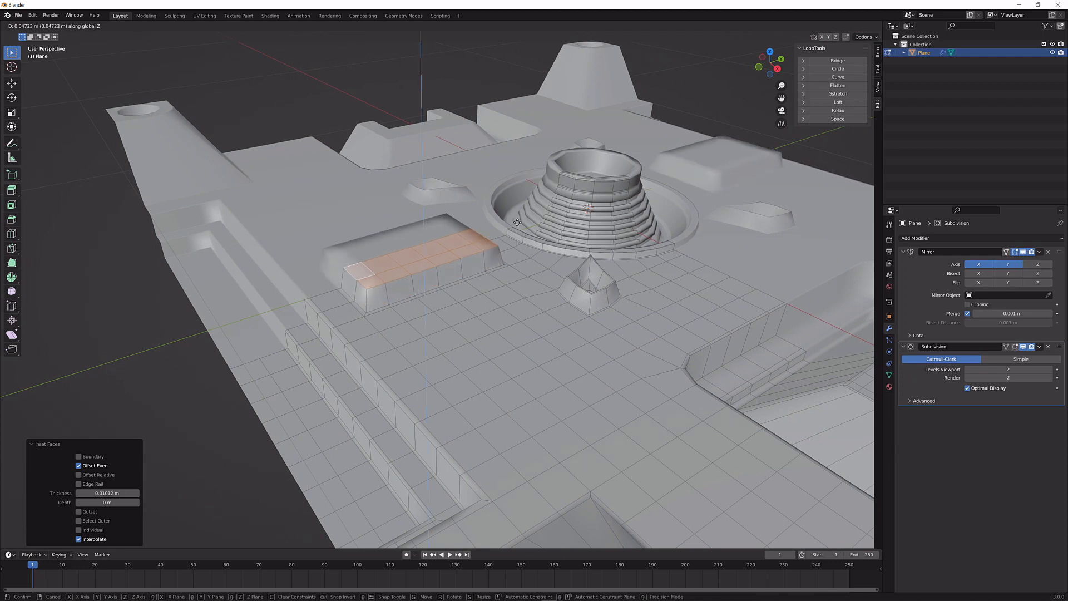
left_click(518, 216)
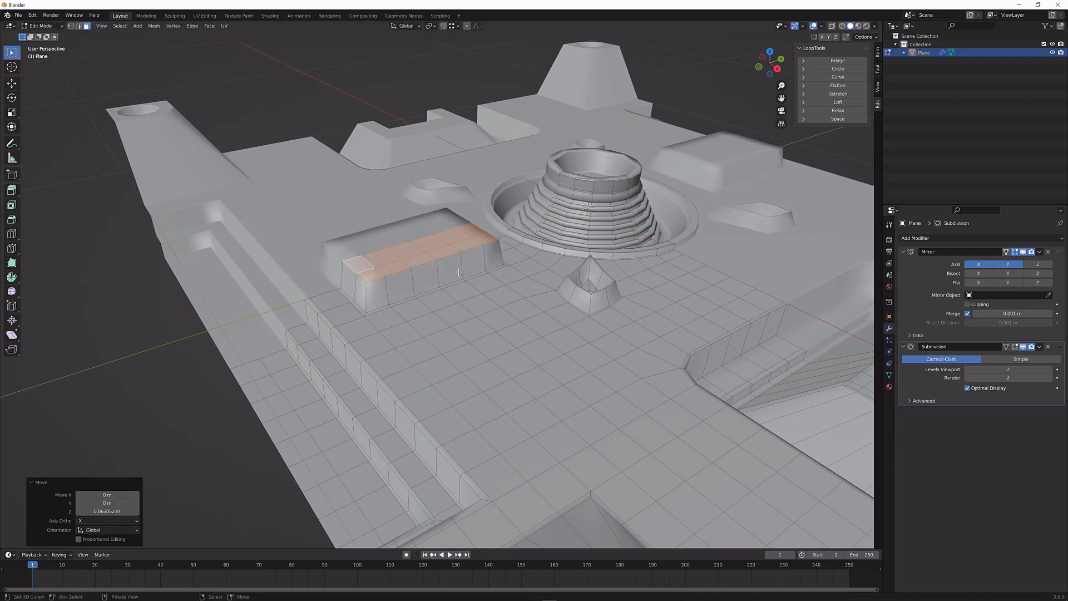
Scale the raised top faces to 0.740 and shift them along X back toward the mirror seam
key("s")
right_click(477, 265)
key("s")
left_click(544, 291)
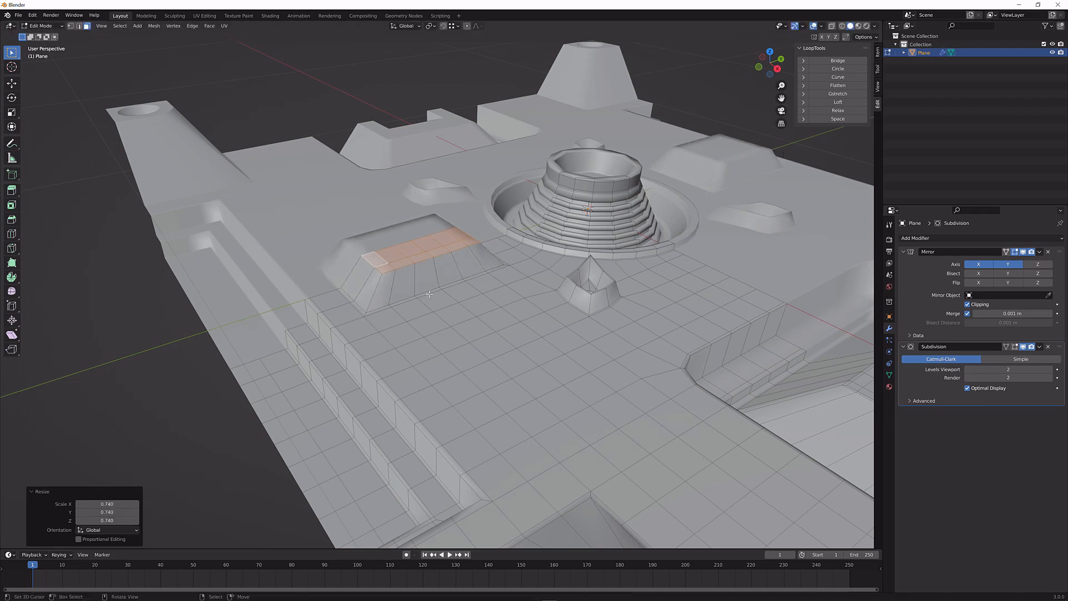
middle_click_drag(543, 291, 555, 336)
key("g")
key("x")
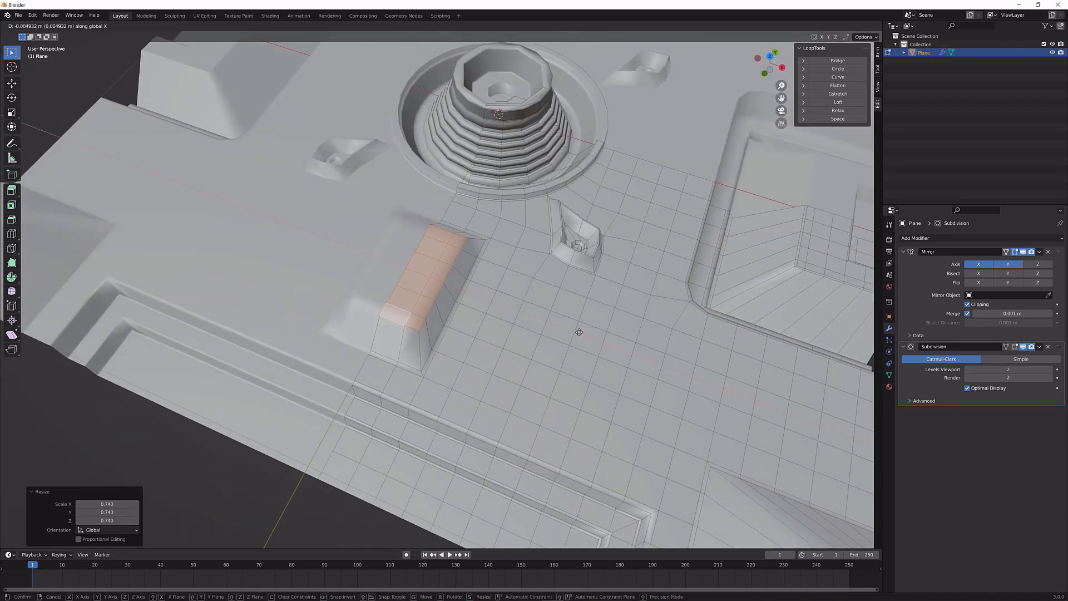
left_click(565, 330)
Select the strip of four middle faces along the seam on the raised block's top and inset it about 0.0038 m
key("Tab")
middle_click_drag(538, 336, 574, 343)
key("Tab")
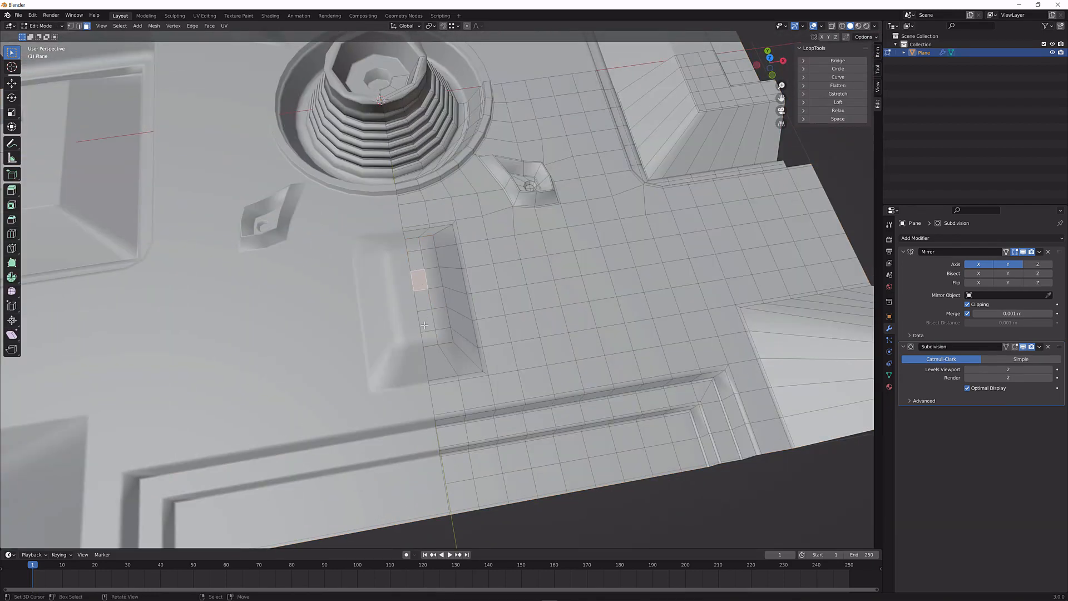
left_click(421, 262, "ctrl")
key("i")
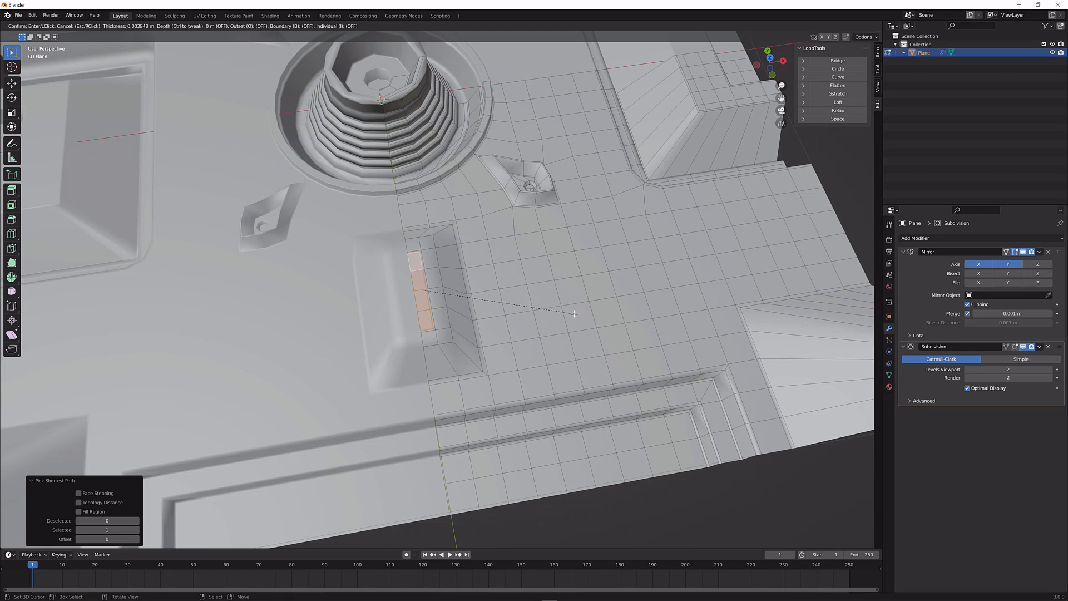
left_click(574, 313)
Inset the top strip again and lower it about 0.031 m along Z to form a slot
middle_click_drag(575, 313, 553, 305)
key("i")
left_click(573, 302)
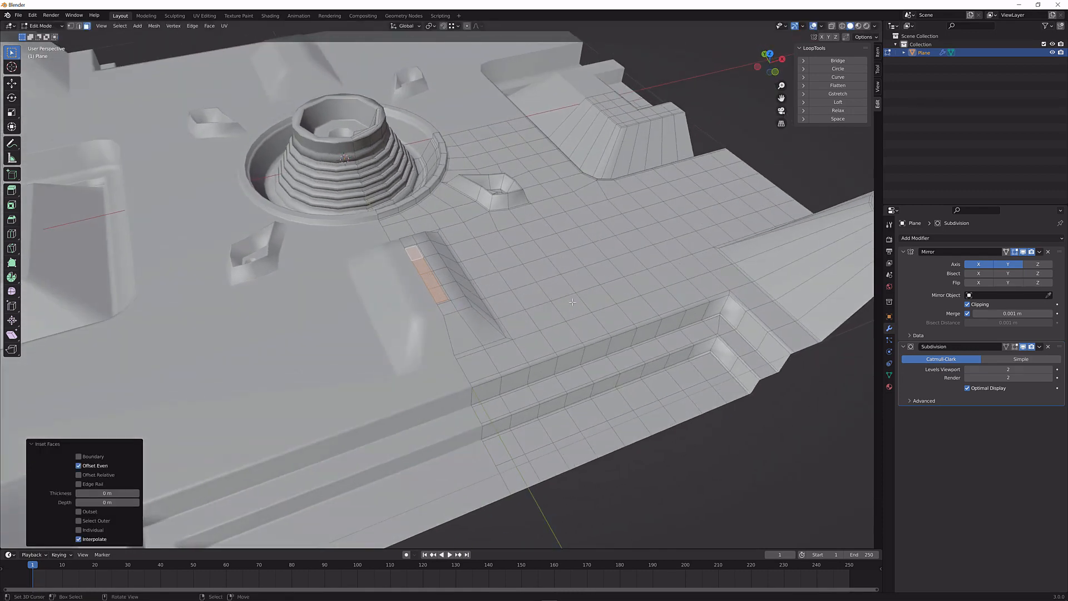
key("g")
key("z")
left_click(580, 314)
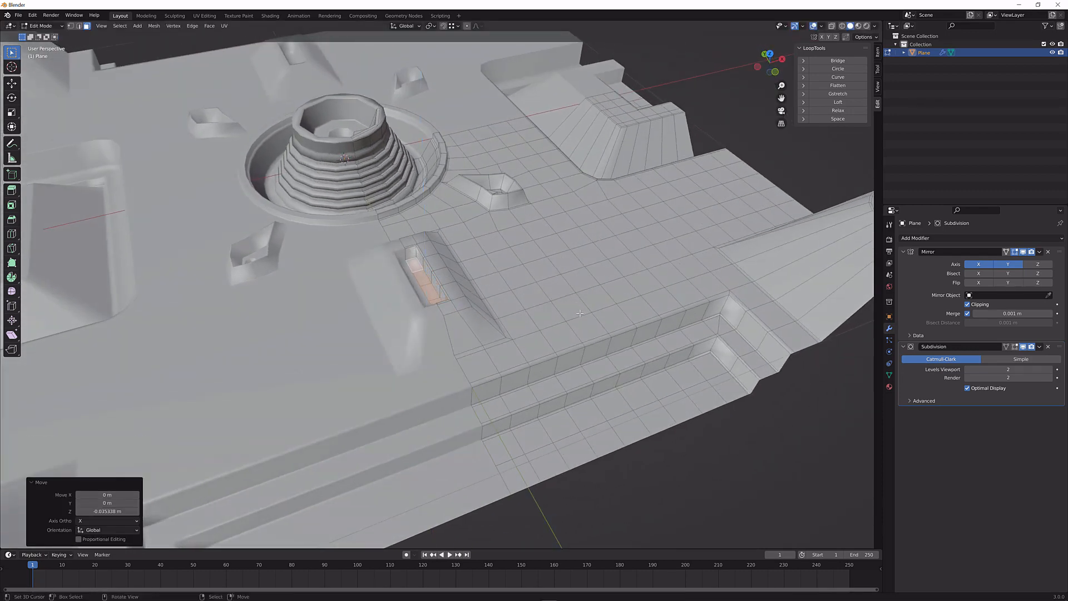
Inset the slot's floor faces and check the smoothed block in Object Mode
scroll(539, 322, "up", 5)
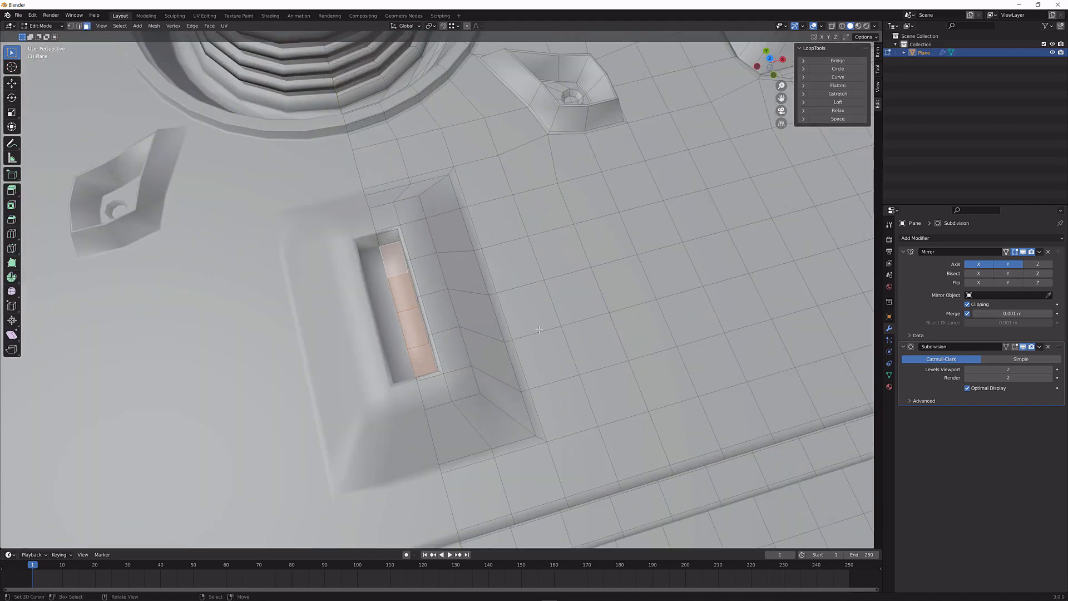
key("i")
left_click(588, 332)
key("Tab")
middle_click_drag(589, 333, 518, 223)
key("Tab")
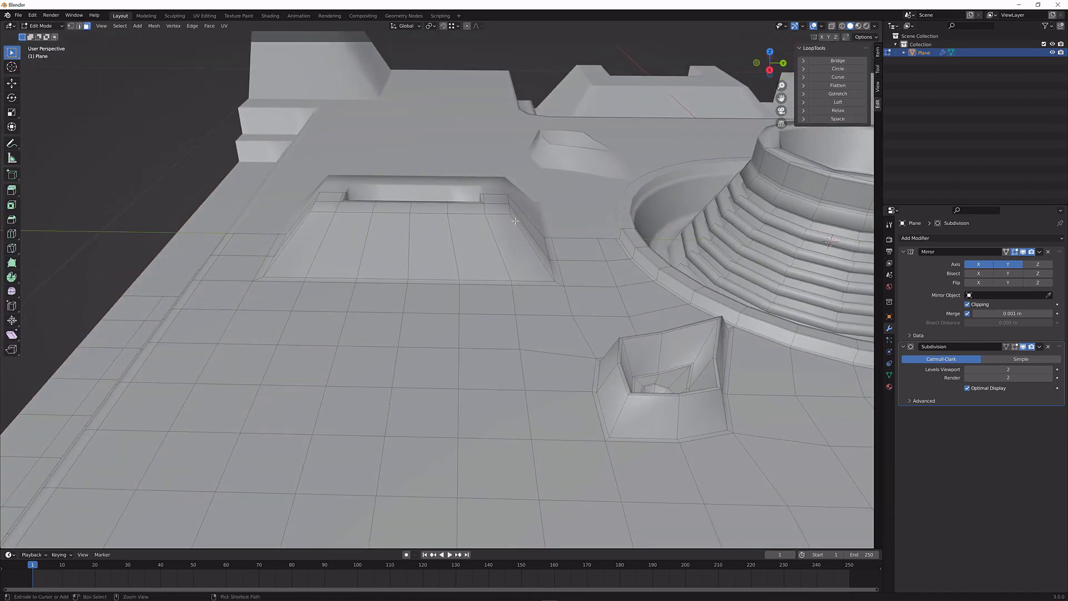
Add a centred loop cut around the raised block's sloped sides and bevel it 0.0243 m wide
key("ctrl+r")
left_click(517, 222)
right_click(517, 223)
key("ctrl+b")
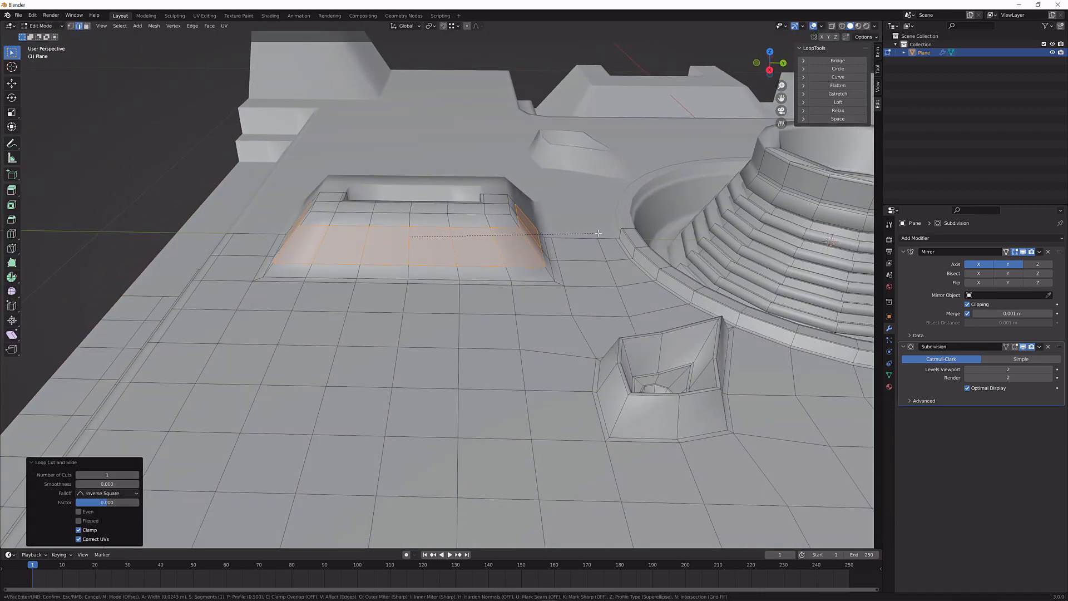
left_click(598, 233)
Extrude the beveled band on the block's sloped sides along its normals by -0.0138 m and check it in Object Mode
middle_click_drag(598, 233, 600, 263)
key("alt+e")
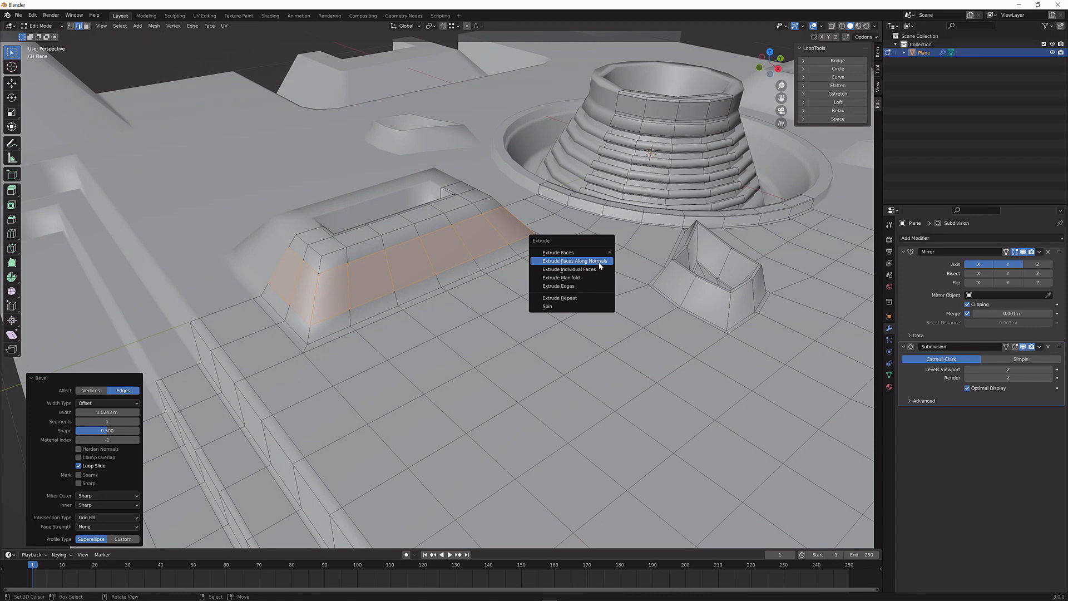
left_click(575, 261)
left_click(601, 267)
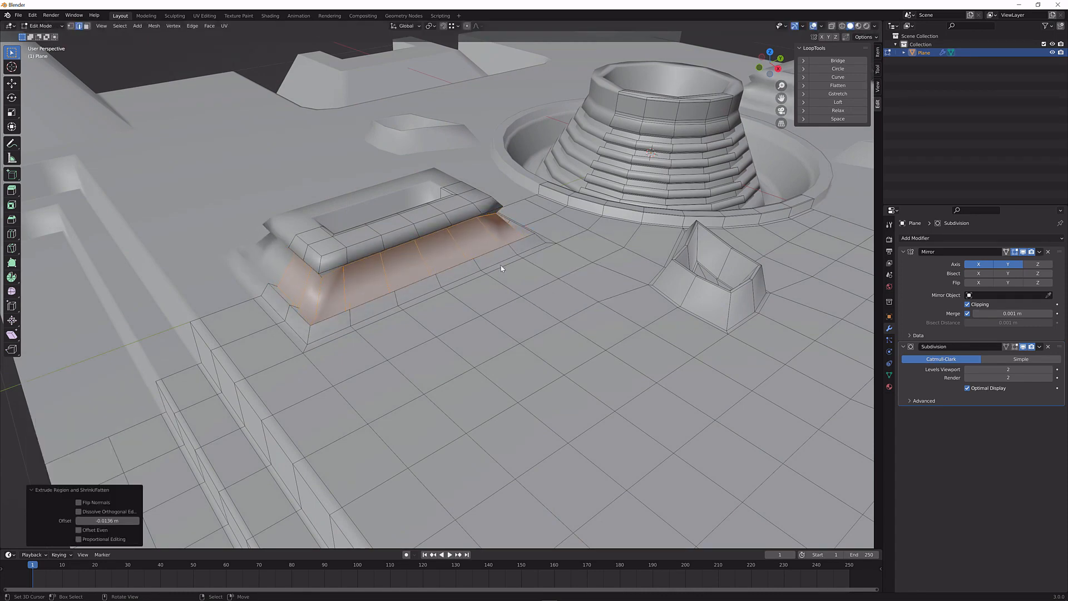
key("Tab")
middle_click_drag(501, 268, 479, 267)
key("Tab")
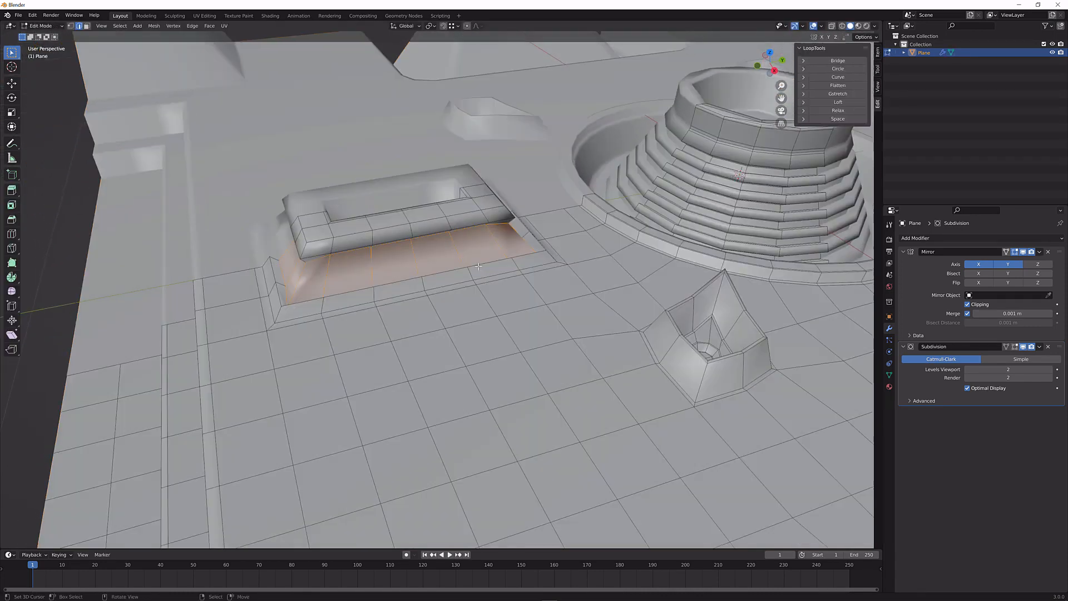
key("ctrl+t")
left_click(509, 243)
key("ctrl+z")
Add a centred loop cut around the recessed band of the block's sides, bevel it and check the smoothed shape
key("ctrl+r")
left_click(509, 243)
right_click(509, 242)
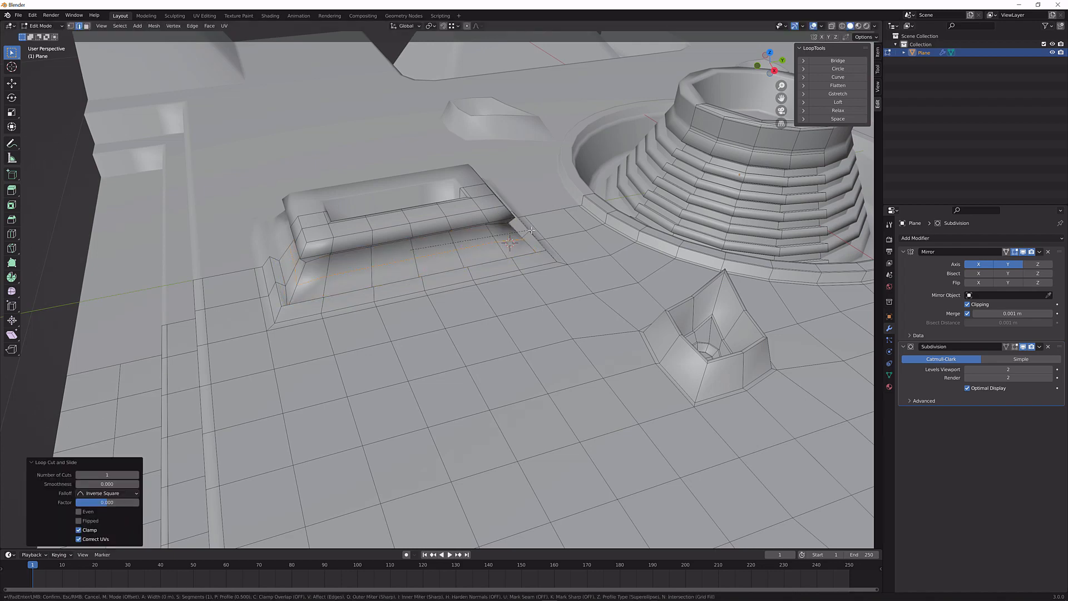
key("ctrl+b")
left_click(543, 229)
key("Tab")
middle_click_drag(481, 272, 419, 226)
key("Tab")
Add a centred loop cut around the side of the block's overhanging upper part and bevel it 0.00695 m wide
key("ctrl+r")
left_click(418, 226)
right_click(418, 226)
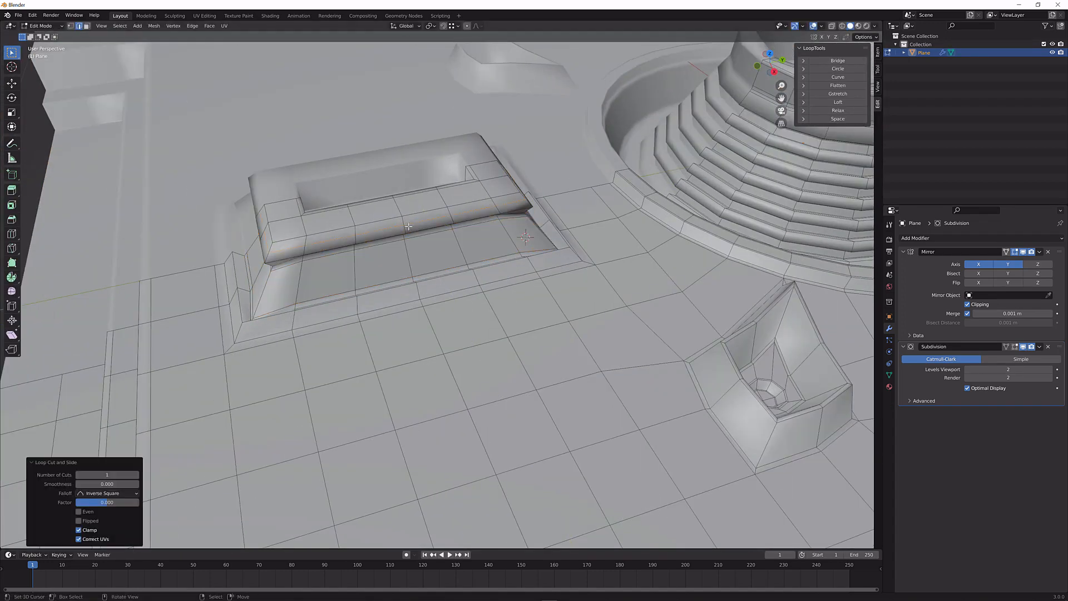
key("ctrl+b")
left_click(574, 237)
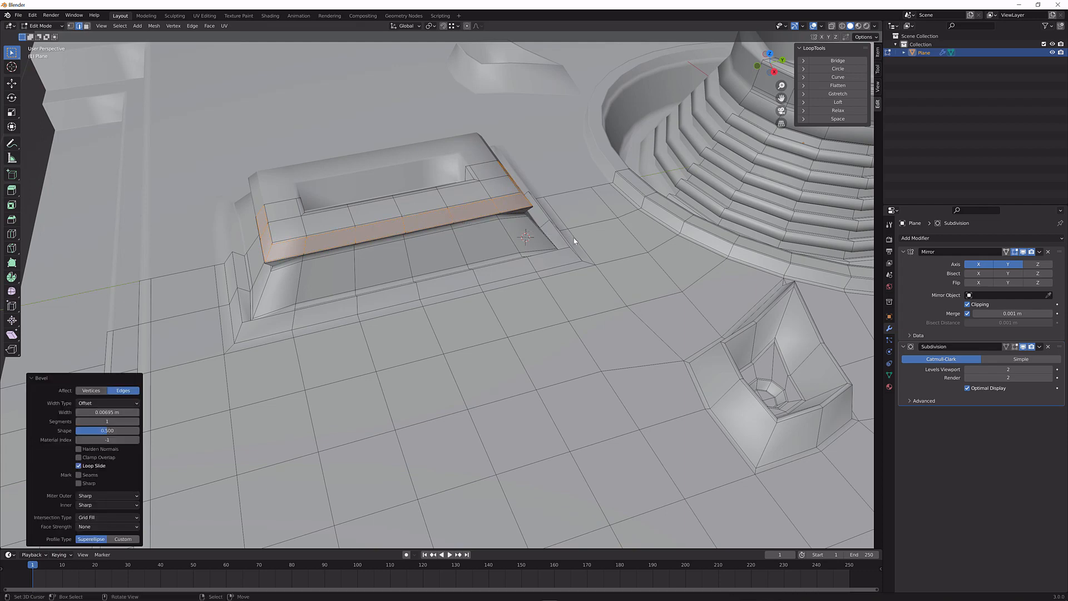
key("Tab")
middle_click_drag(484, 270, 499, 256)
key("Tab")
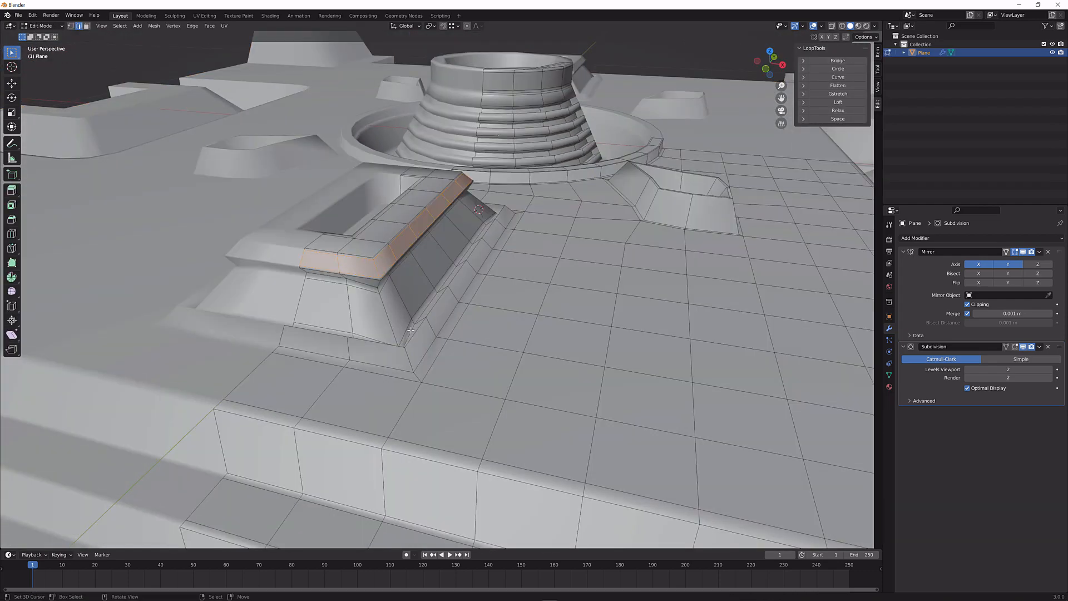
Add a centred loop around the block's base rim, bevel it about 0.0064 m wide and check the smoothed result
left_click(406, 359, "alt")
key("ctrl+b")
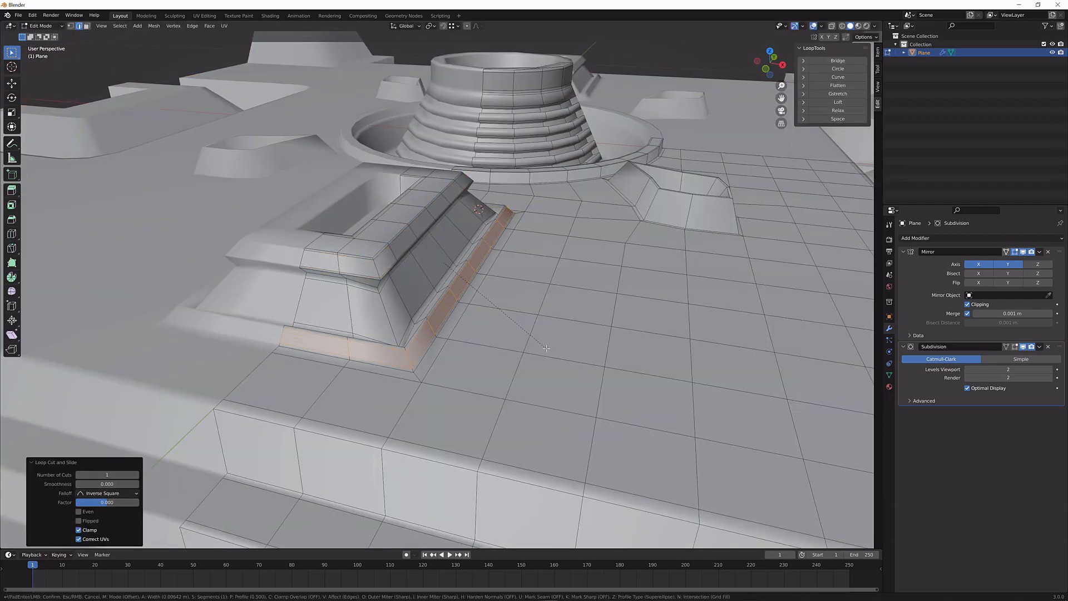
left_click(547, 349)
key("Tab")
middle_click_drag(445, 308, 406, 326)
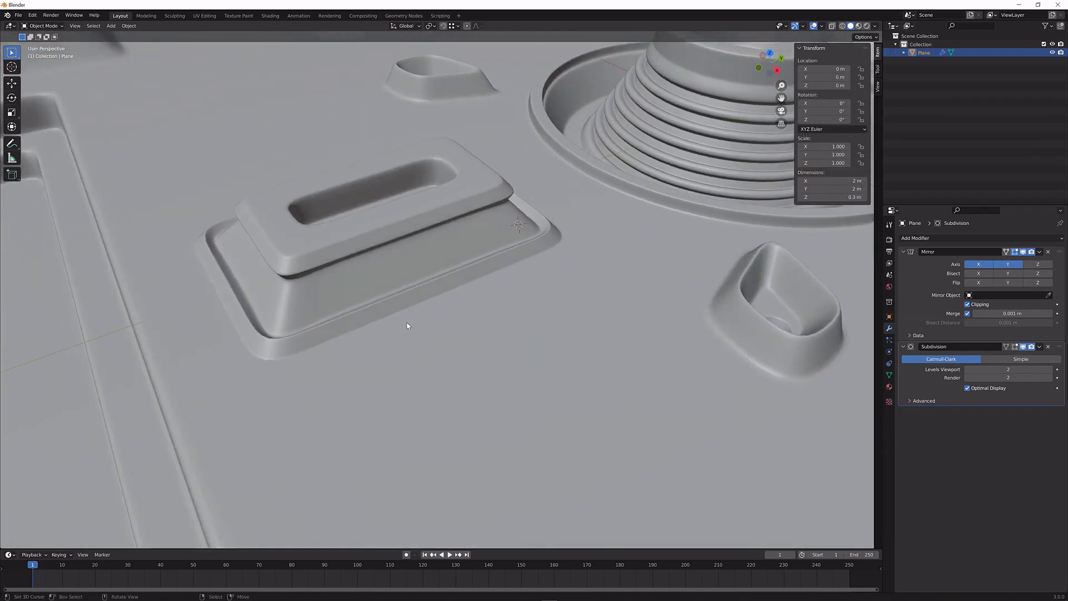
scroll(401, 303, "down", 6)
middle_click_drag(259, 305, 414, 284)
Add the two middle faces on the block's top to the base rim selection and raise them together along Z
key("Tab")
scroll(428, 284, "up", 4)
scroll(415, 284, "up", 4)
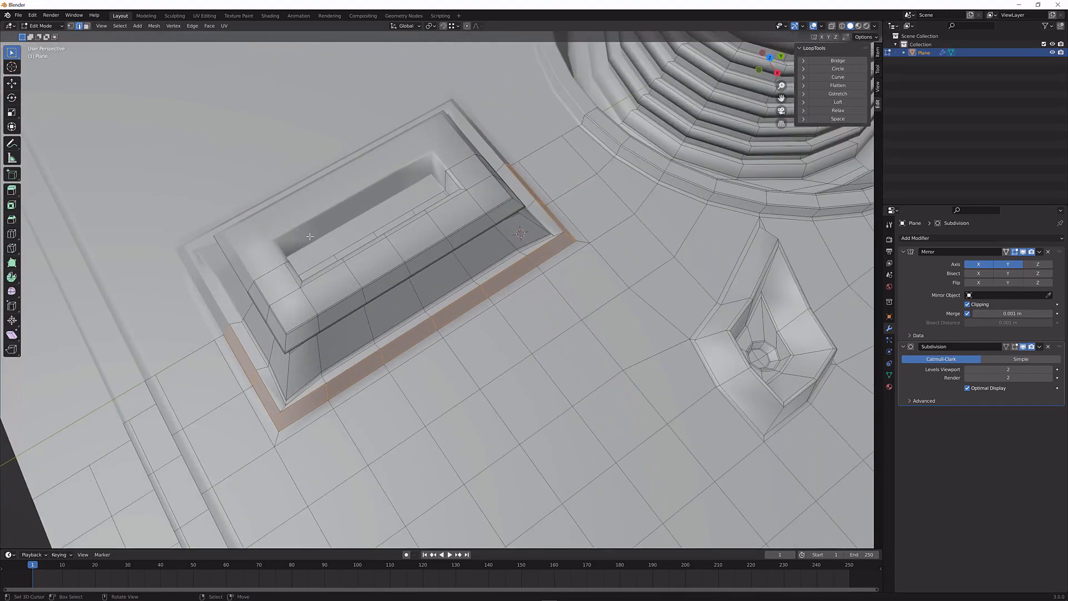
left_click(361, 267, "shift")
left_click(418, 241, "shift")
middle_click_drag(419, 240, 411, 209)
key("g")
key("z")
left_click(541, 197)
key("Tab")
key("Tab")
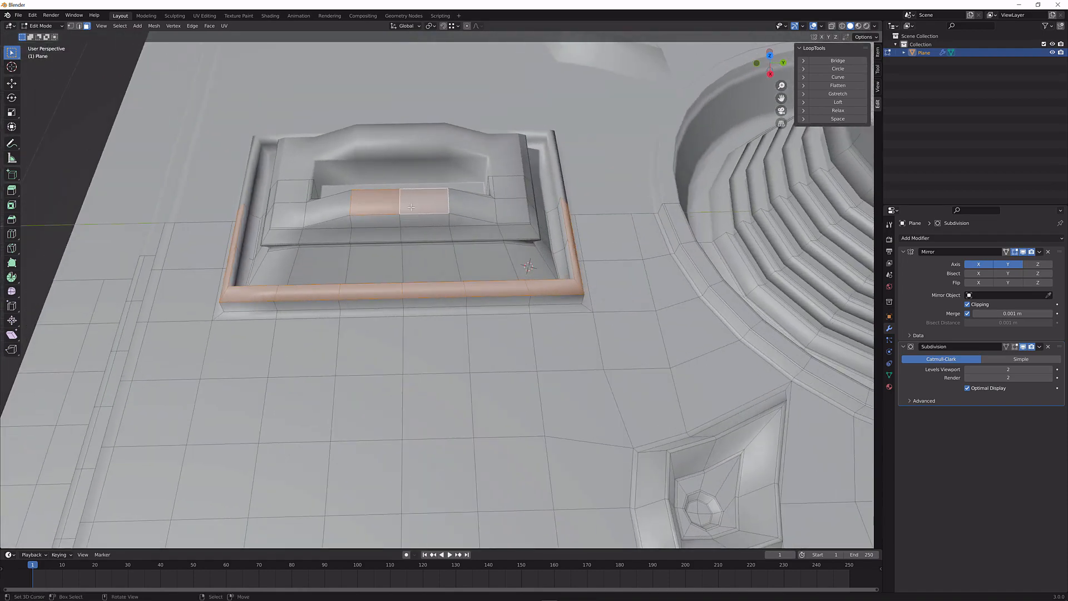
Add a loop cut across the block at the post-side end of the raised middle section with a slide factor of 0.714
scroll(412, 207, "down", 8)
scroll(459, 237, "up", 7)
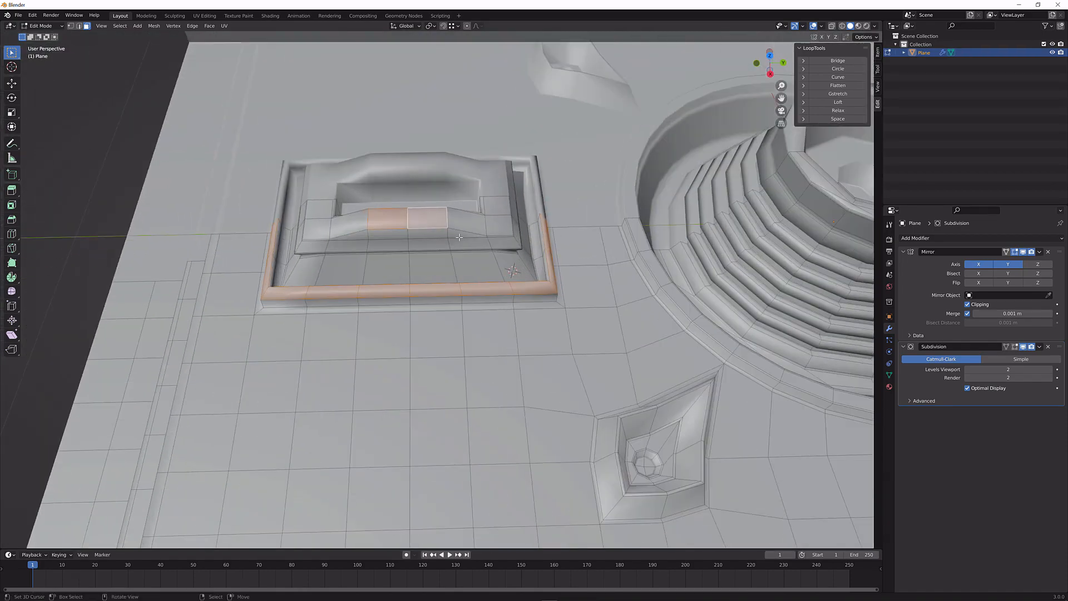
scroll(460, 237, "down", 3)
key("ctrl+r")
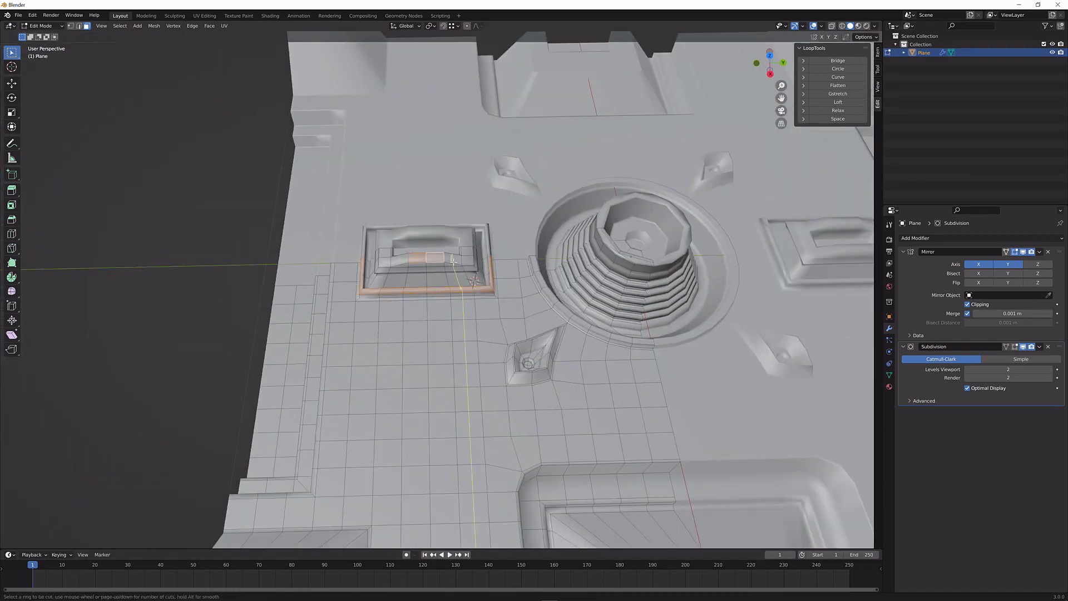
key("Escape")
scroll(454, 261, "down", 3)
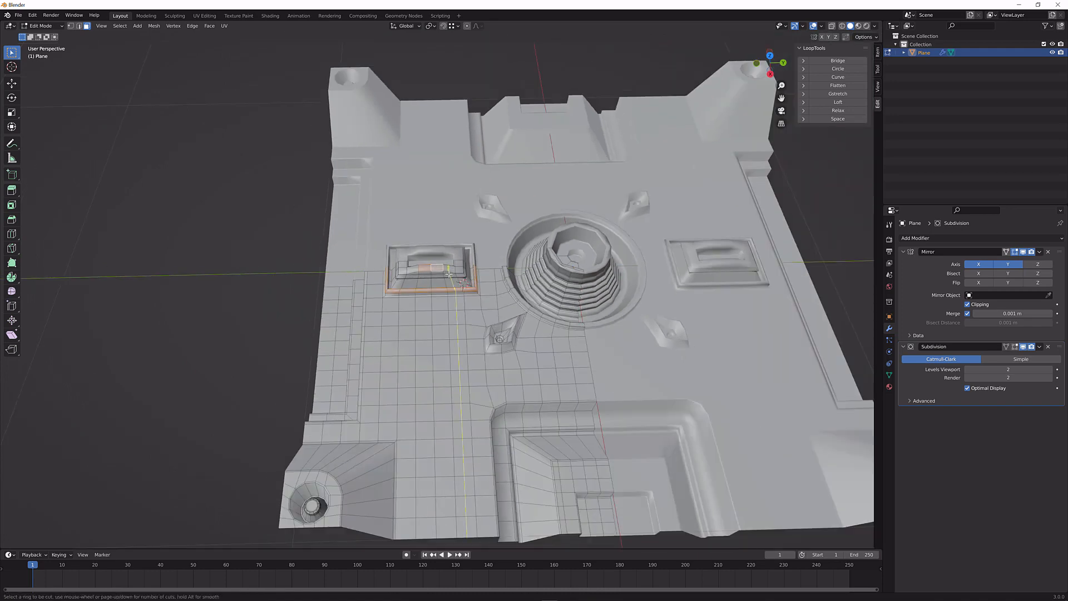
left_click(449, 274)
left_click(445, 275)
Add a second loop cut at the opposite end of the raised middle section with factor -0.772 and check the smoothing
key("ctrl+r")
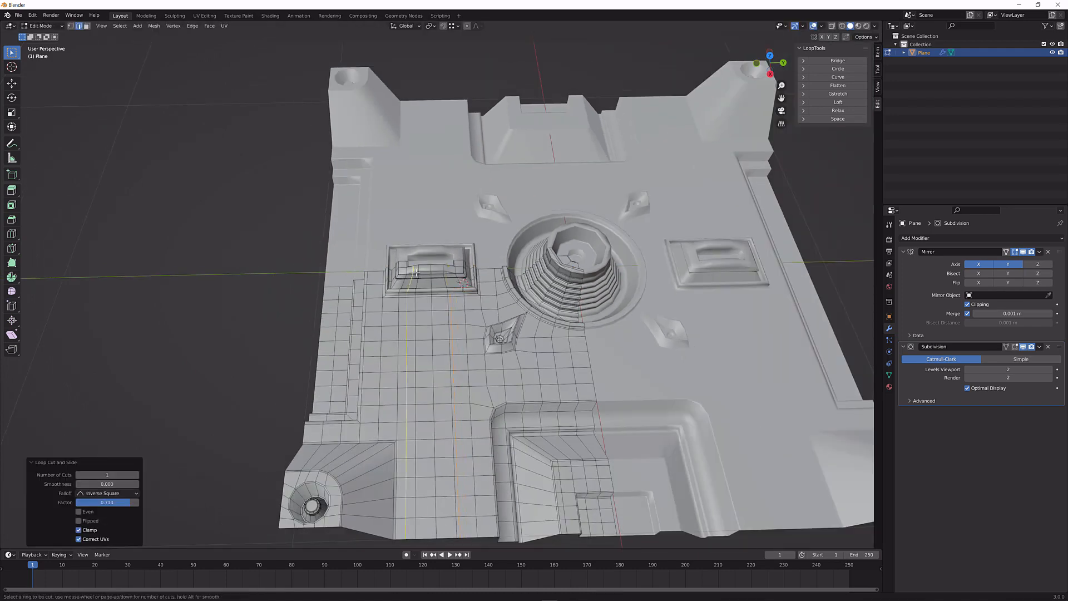
left_click(418, 273)
left_click(422, 272)
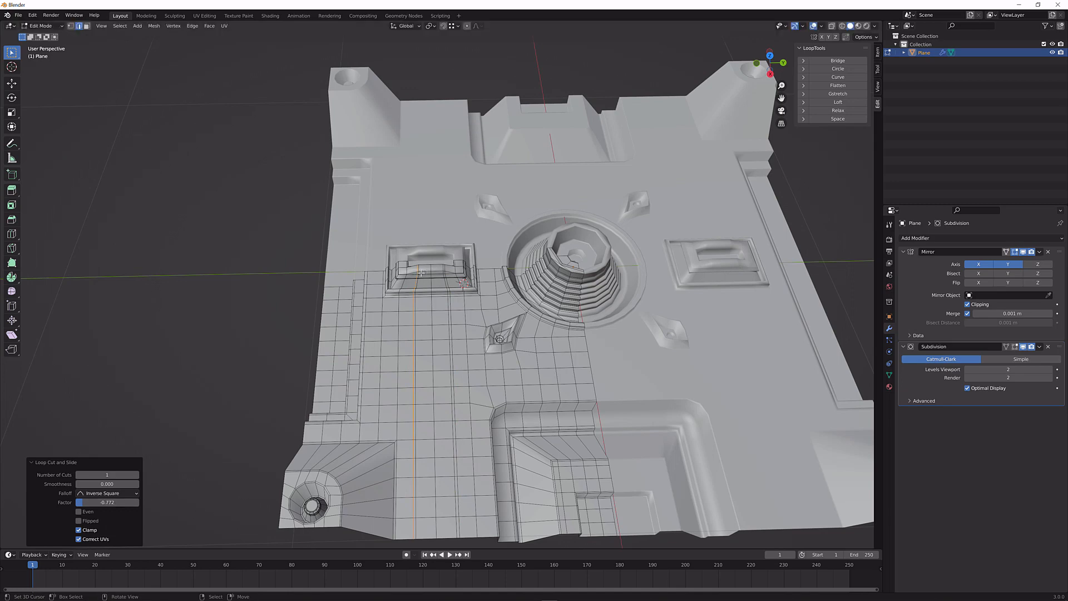
key("Tab")
scroll(491, 258, "up", 8)
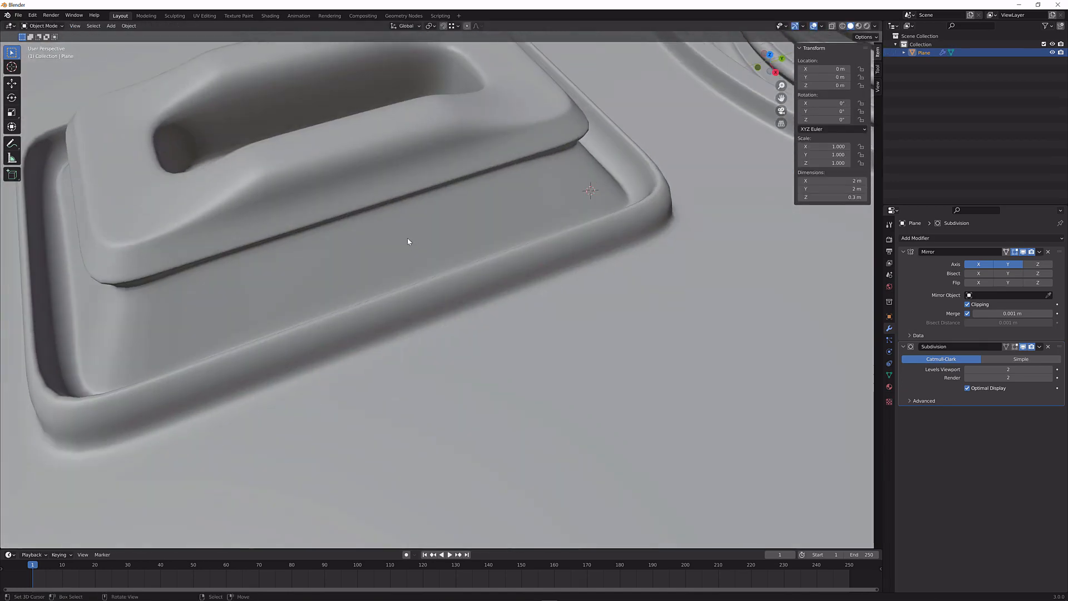
Add a loop cut around the block's upper outer side and slide it toward the top edge by a factor of 0.764
key("Tab")
key("ctrl+r")
left_click(366, 159)
right_click(366, 159)
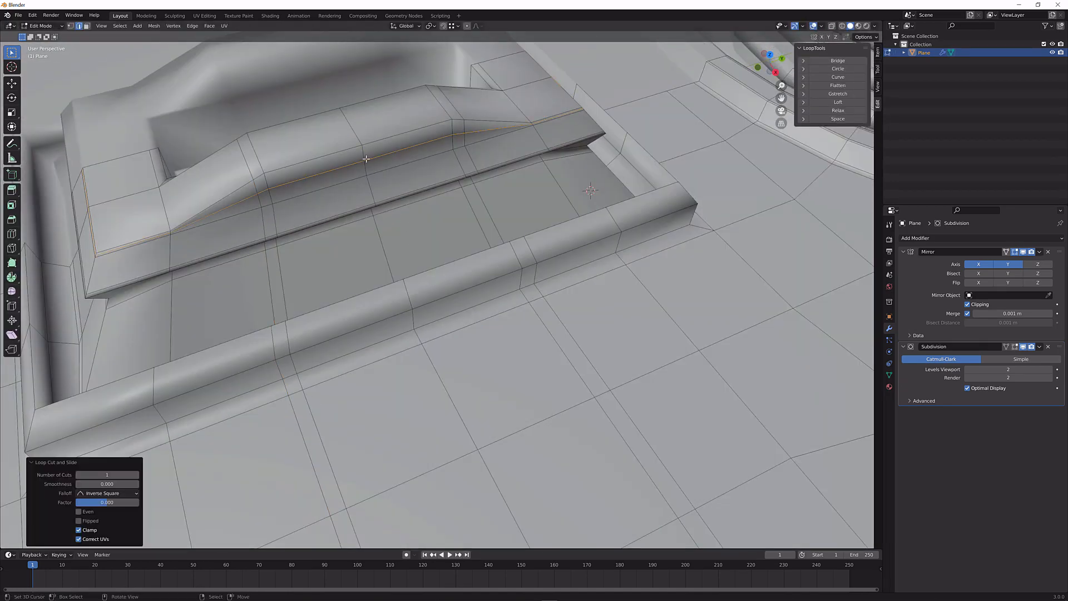
key("g")
key("g")
left_click(389, 150)
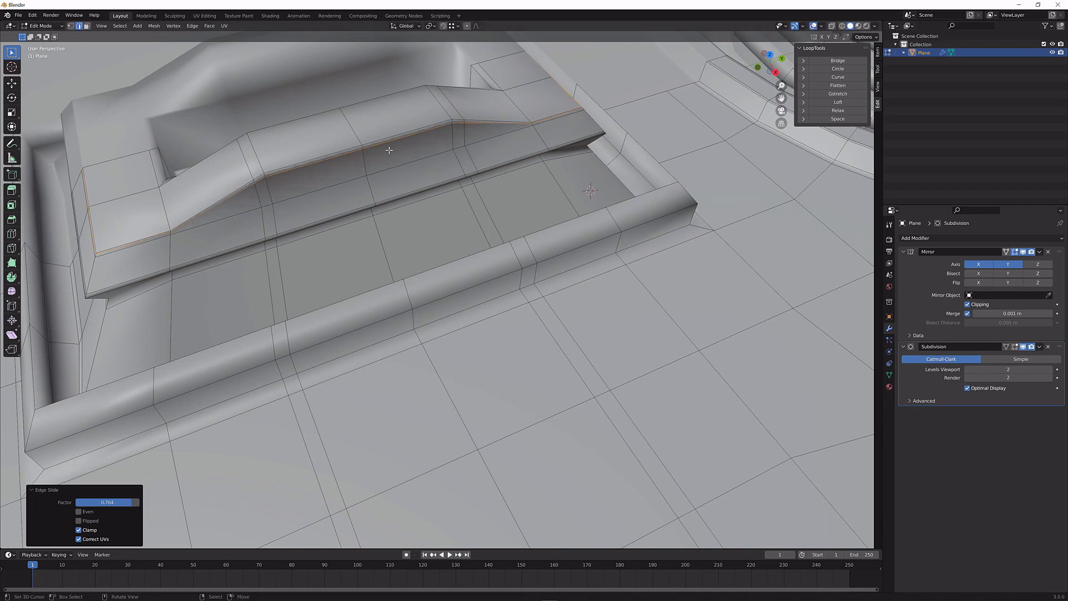
key("Tab")
scroll(384, 166, "down", 6)
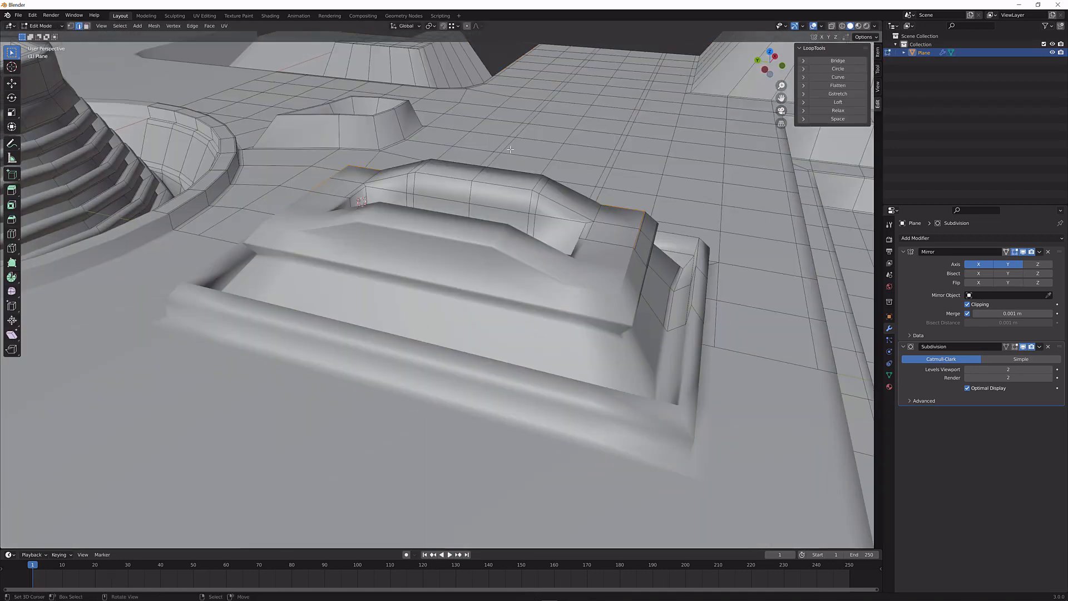
Add a loop cut along the slot's inner wall near its upper edge with factor -0.751 and check the smoothed block
key("ctrl+r")
left_click(528, 195)
left_click(532, 190)
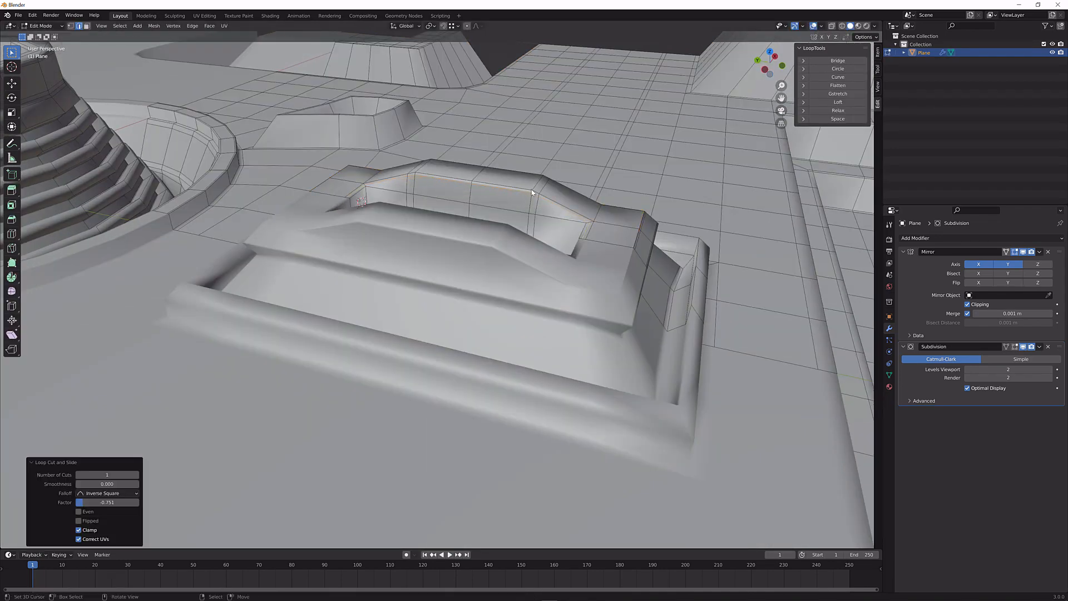
key("Tab")
middle_click_drag(532, 155, 500, 160)
key("Tab")
scroll(418, 236, "up", 8)
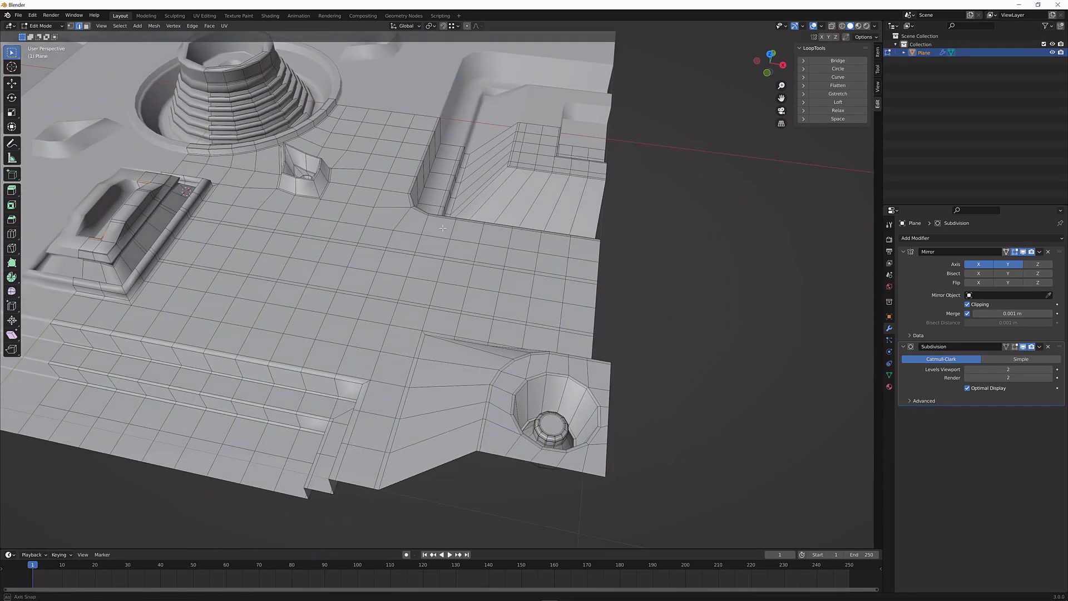
Select the strip of faces two wide and seven long between the corner mount and edge notch, and extrude it downward into a groove
middle_click_drag(480, 229, 424, 221)
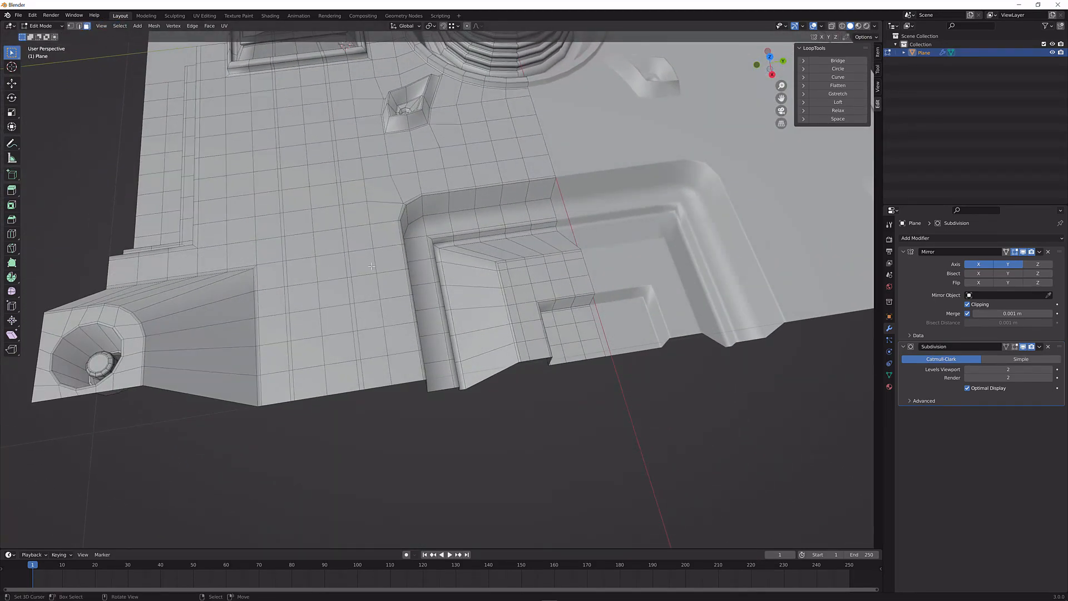
middle_click_drag(303, 256, 371, 245)
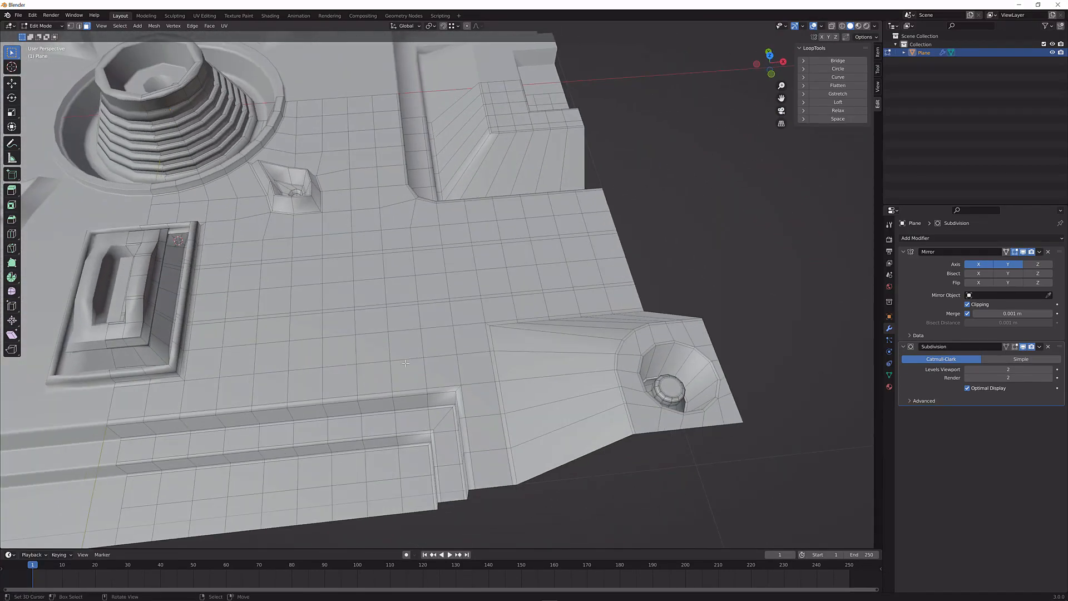
middle_click_drag(405, 364, 323, 356)
left_click(400, 337)
left_click(430, 326, "shift")
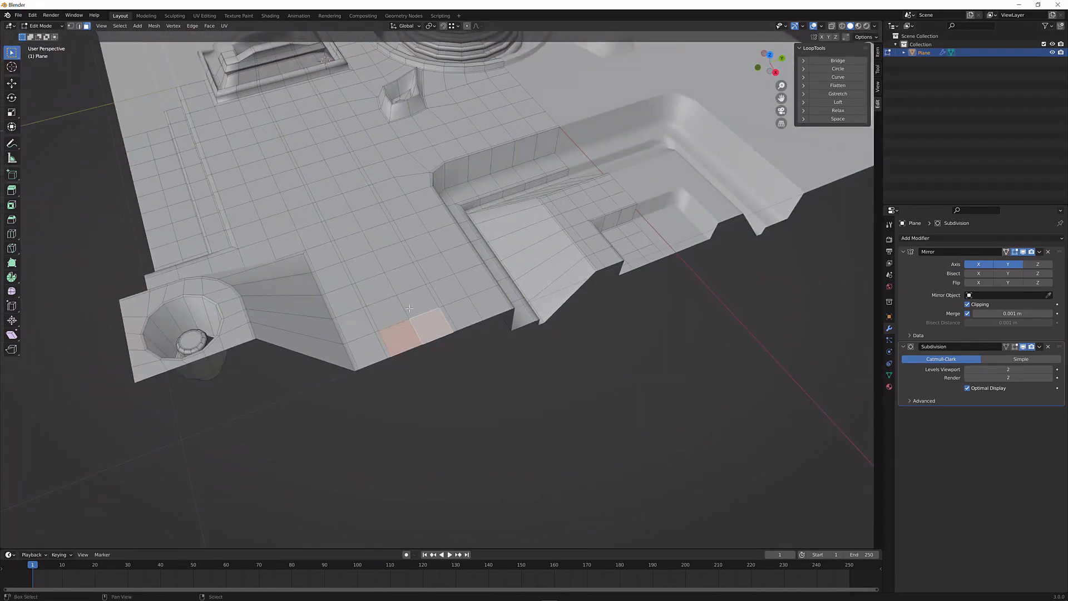
left_click(413, 304, "shift")
left_click(390, 313, "shift")
left_click(378, 291, "shift")
left_click(405, 280, "shift")
left_click(394, 259, "shift")
left_click(366, 267, "shift")
left_click(357, 247, "shift")
left_click(385, 239, "shift")
left_click(371, 217, "shift")
left_click(343, 225, "shift")
left_click(335, 207, "shift")
left_click(360, 199, "shift")
middle_click_drag(433, 285, 415, 288)
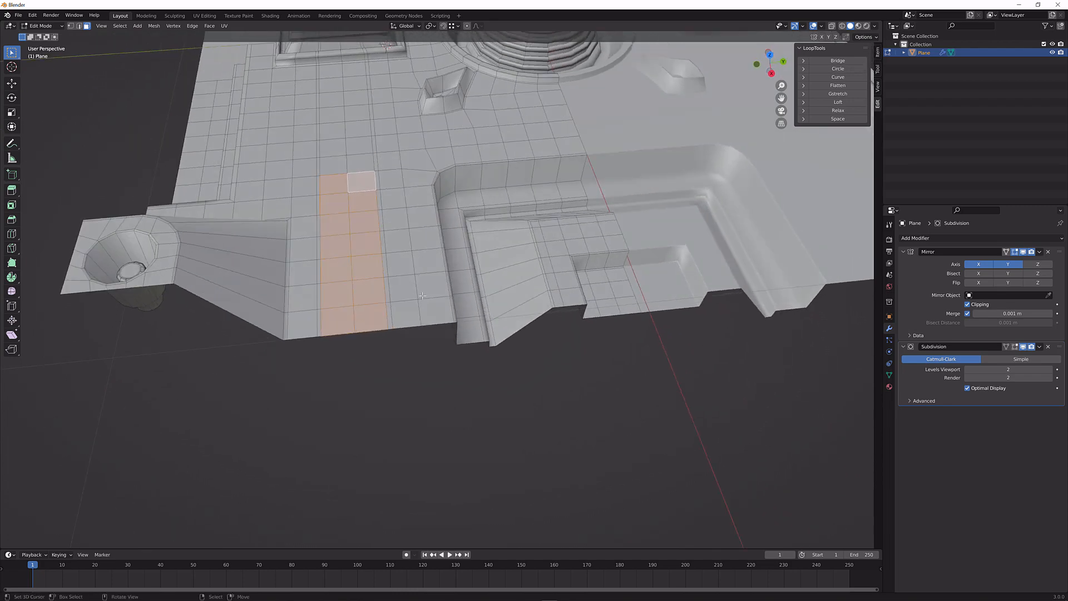
key("i")
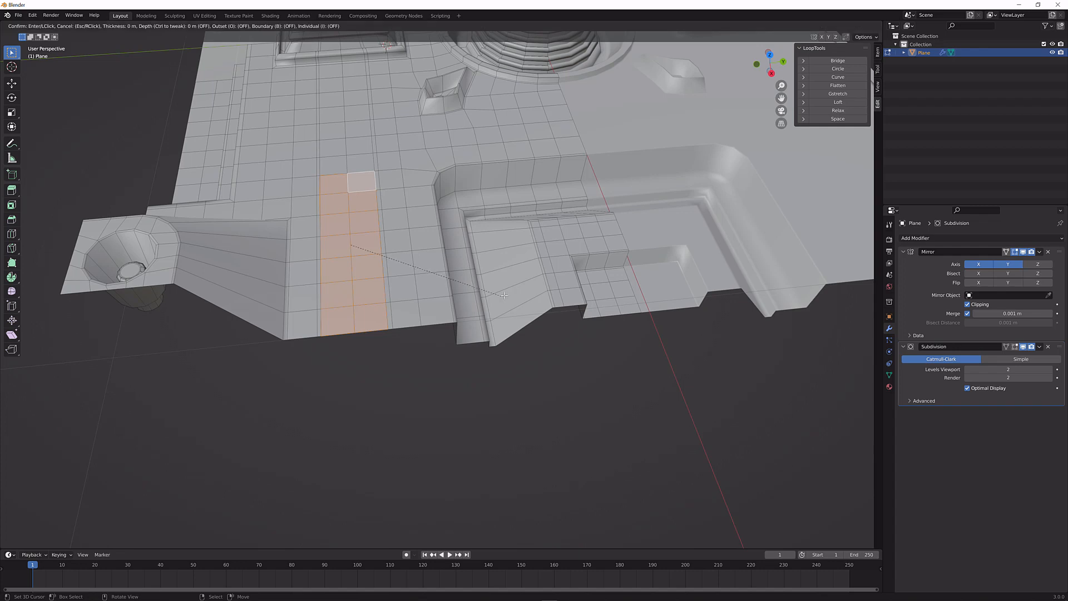
key("Escape")
key("e")
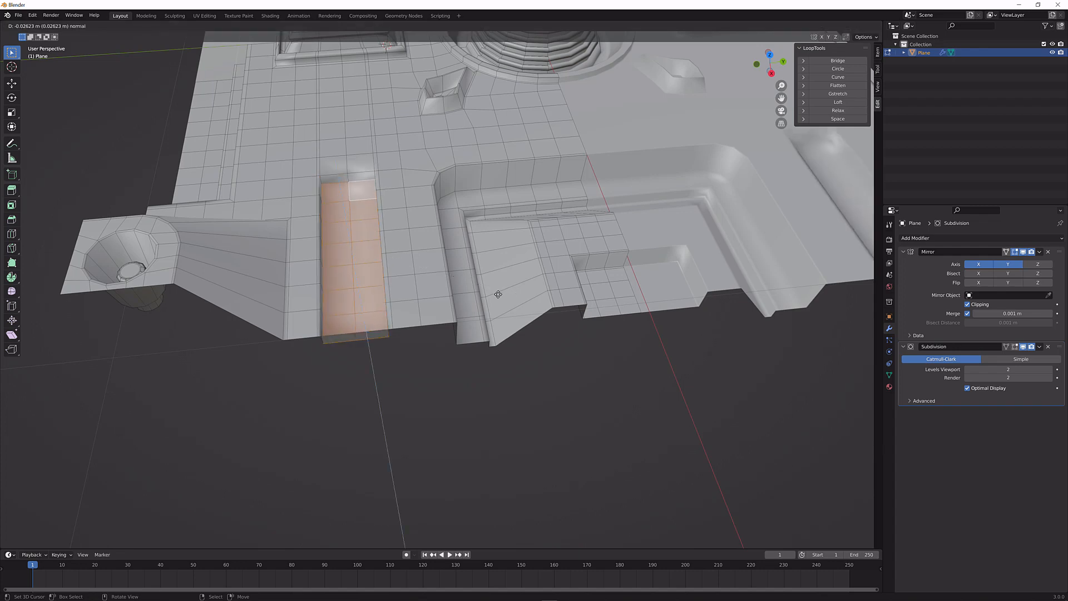
left_click(503, 303)
Delete the two faces closing the groove at the panel's outer edge and check the smoothed opening
left_click(371, 337)
right_click(347, 341, "shift")
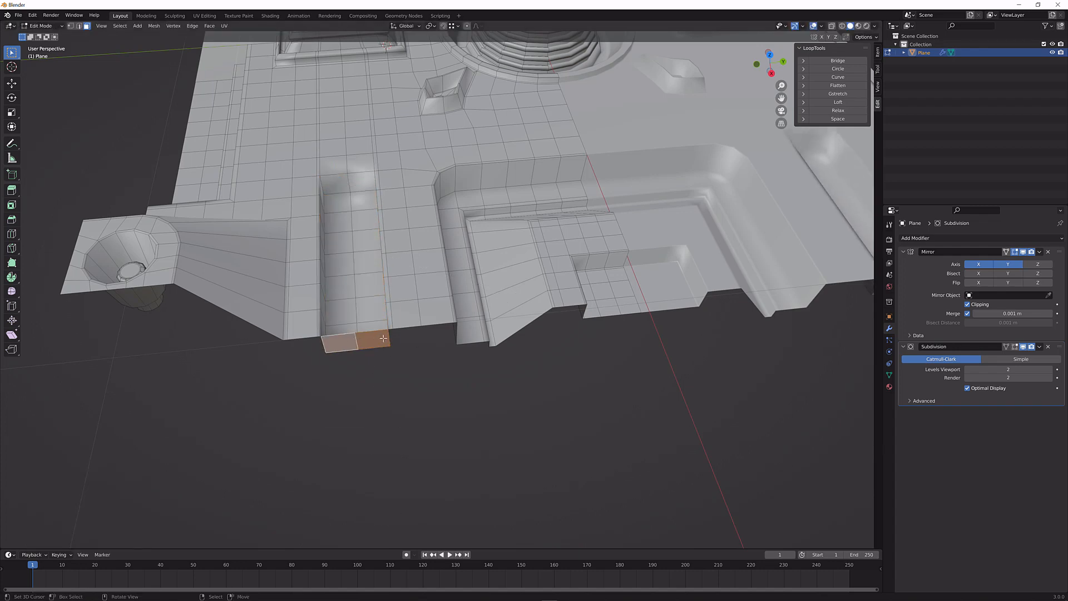
key("x")
left_click(386, 339)
key("Tab")
mouse_move(394, 314)
middle_mouse_down()
mouse_move(392, 267)
mouse_move(390, 305)
middle_mouse_up()
key("Tab")
Move the edges at the groove's inner end about -0.0448 m along X and adjust the groove's selected edges along Z
middle_click_drag(286, 223, 349, 254)
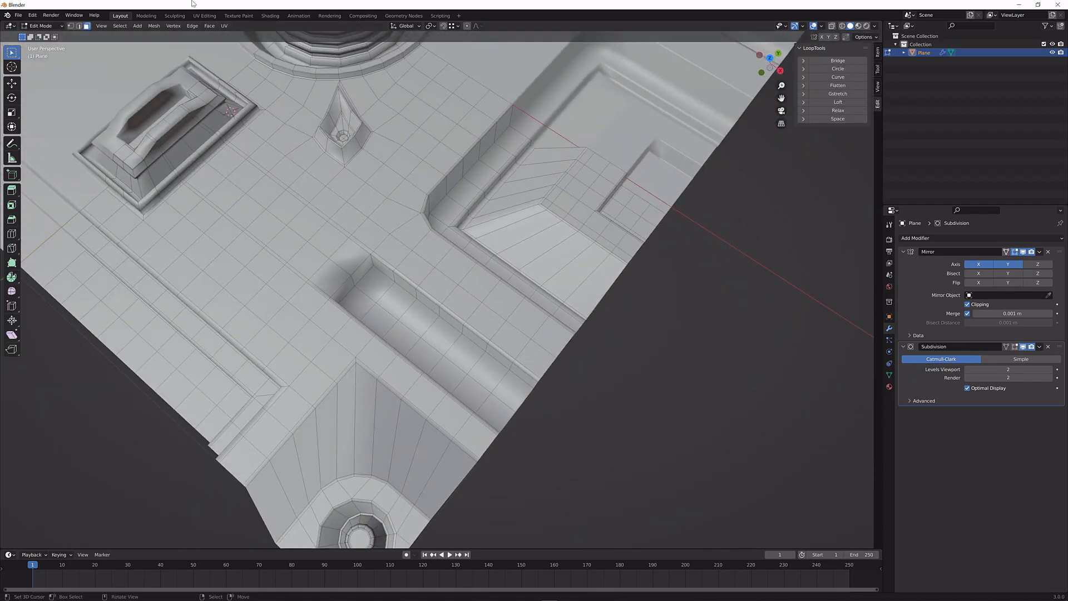
left_click(78, 26, "shift")
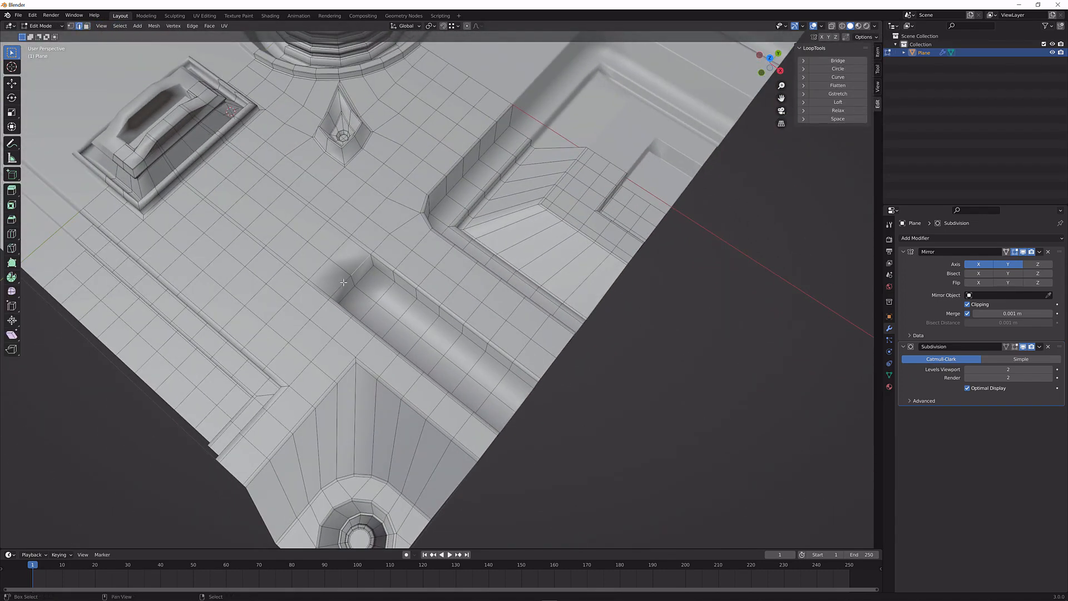
key("g")
key("x")
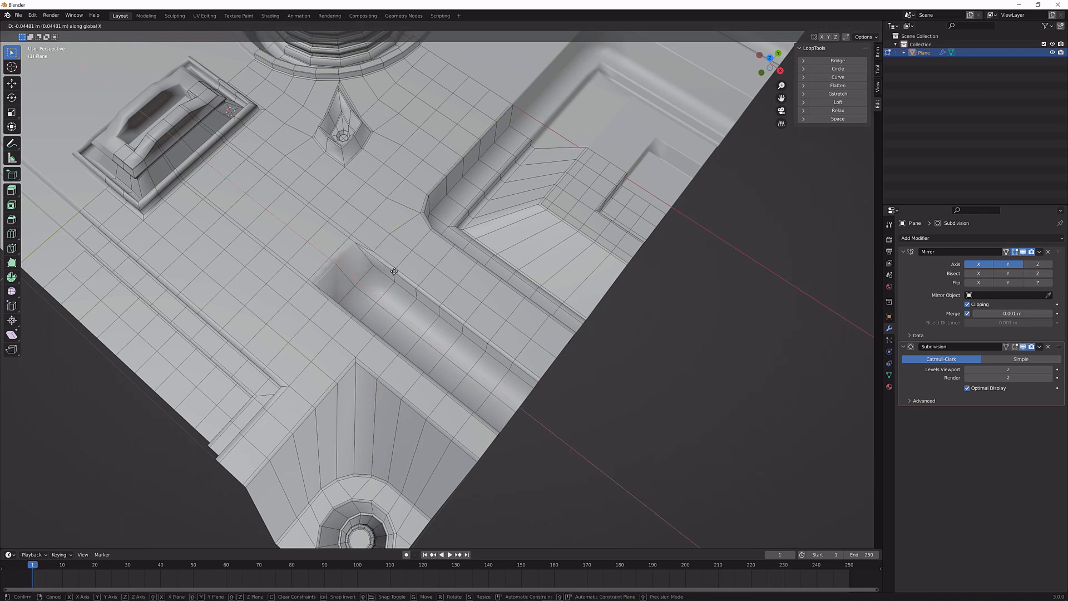
left_click(394, 271)
middle_click_drag(394, 279, 394, 189)
key("g")
key("z")
left_click(373, 253)
key("Tab")
key("Tab")
Slide the selected edge loop along the groove's side wall by a factor of 0.6789 and check the smoothed groove
key("g")
key("g")
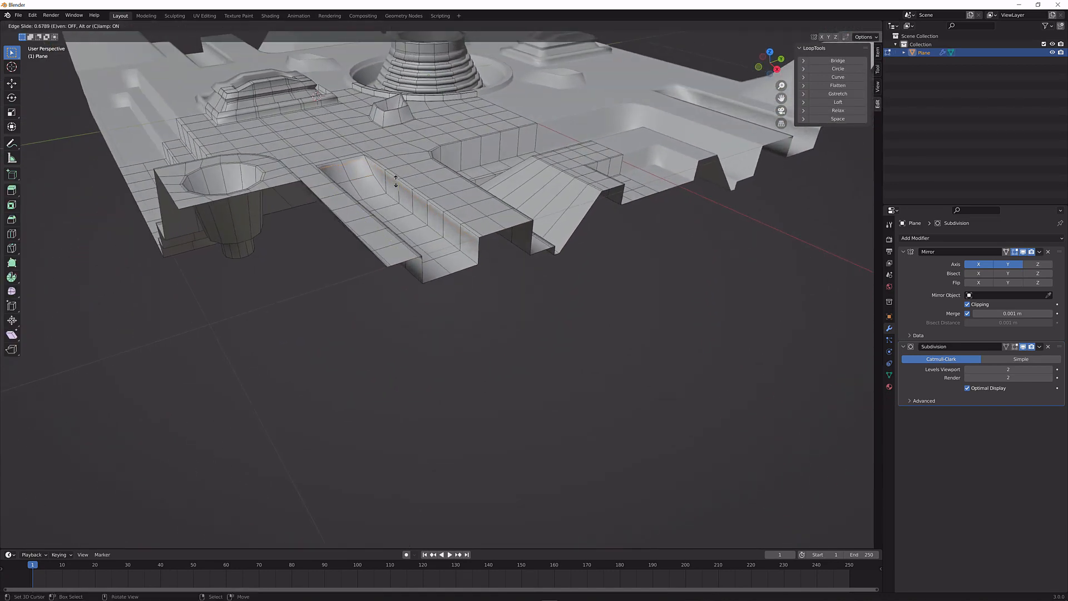
left_click(396, 180)
key("Tab")
middle_click_drag(432, 209, 432, 228)
key("Tab")
key("alt+a")
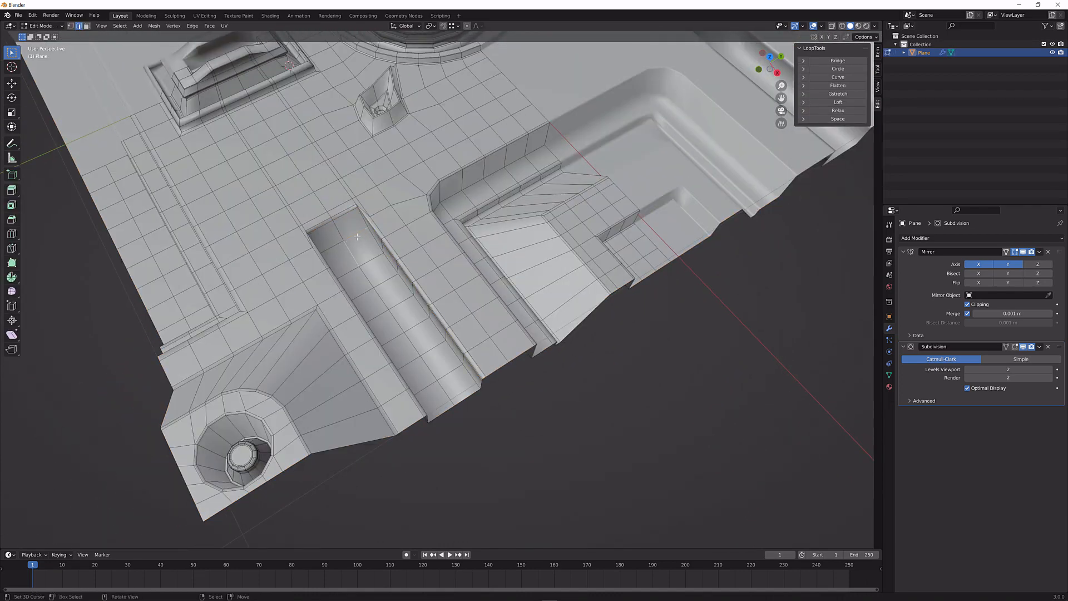
Adjust the selected edges at the groove's inner end along Y and Z
middle_click_drag(341, 244, 343, 218)
key("g")
key("y")
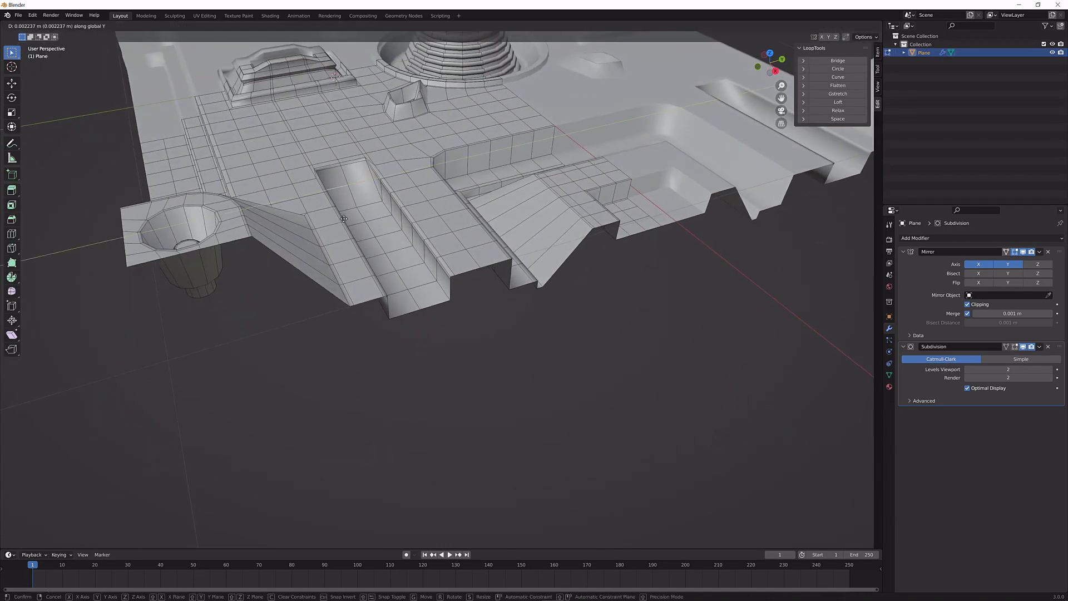
left_click(345, 221)
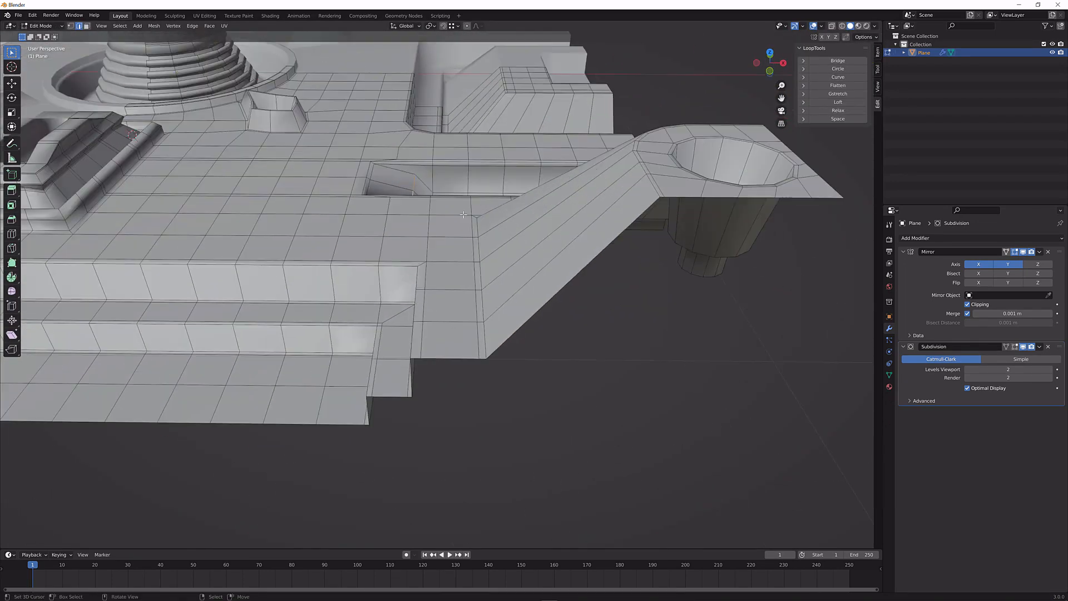
key("g")
key("z")
left_click(464, 215)
key("g")
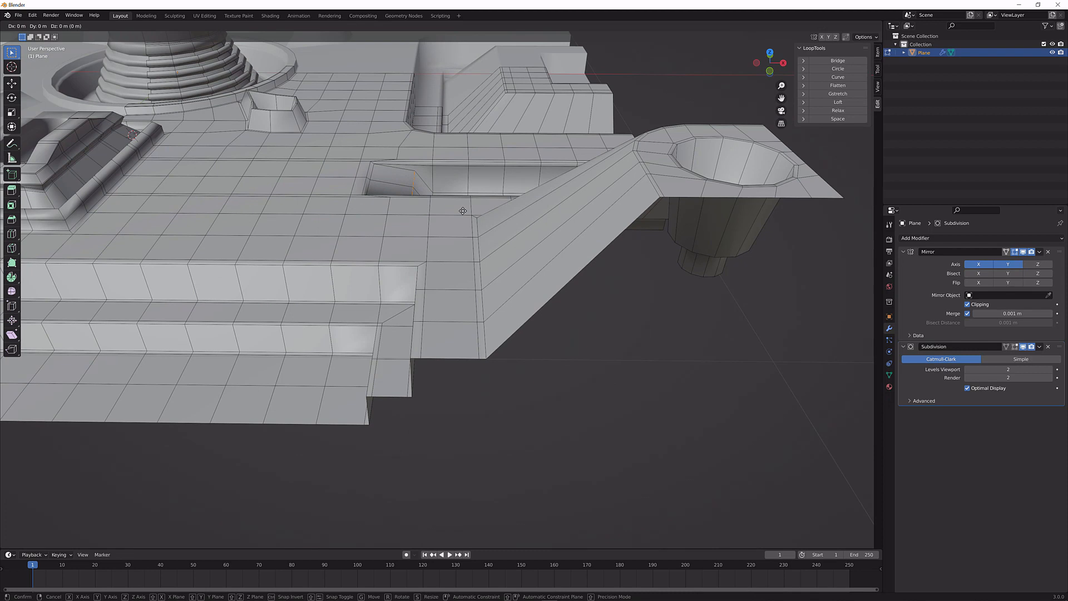
key("y")
left_click(451, 210)
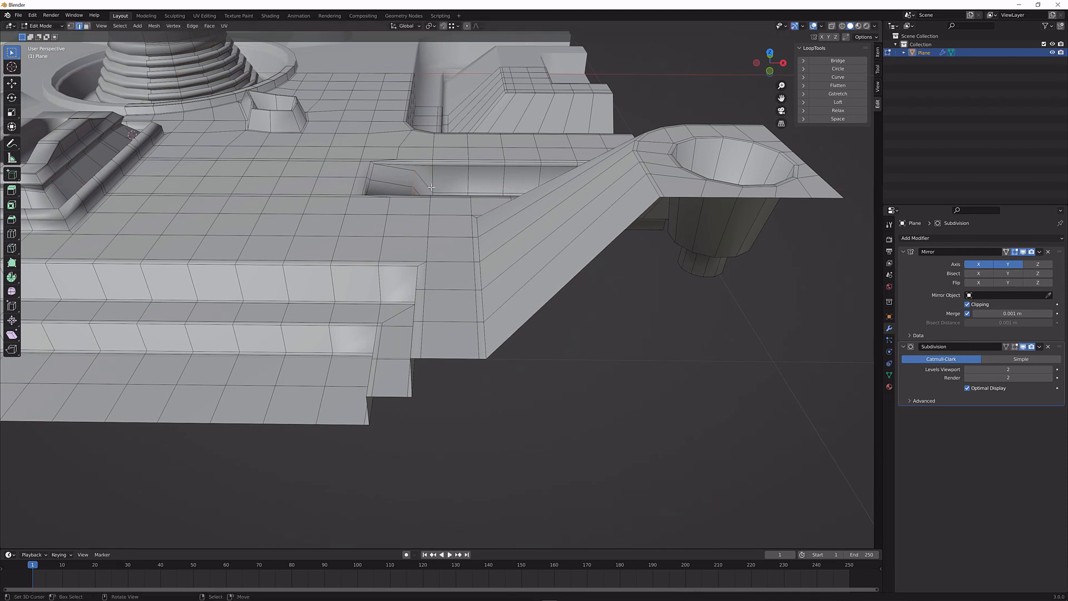
Move the selected edge at the groove's inner end along X and check the smoothed groove
key("g")
key("x")
left_click(440, 192)
key("x")
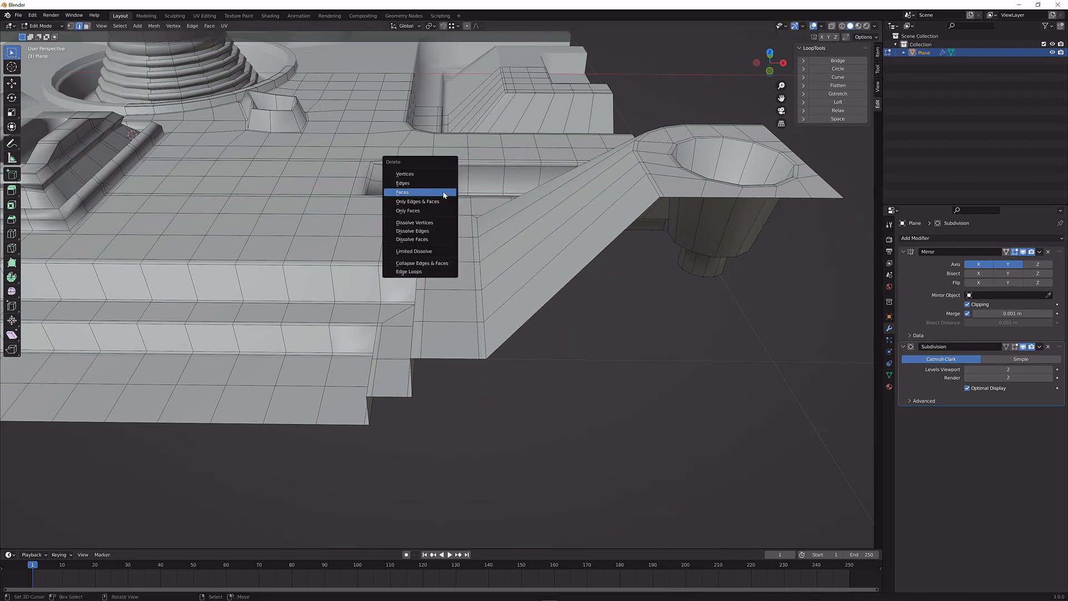
left_click(444, 193)
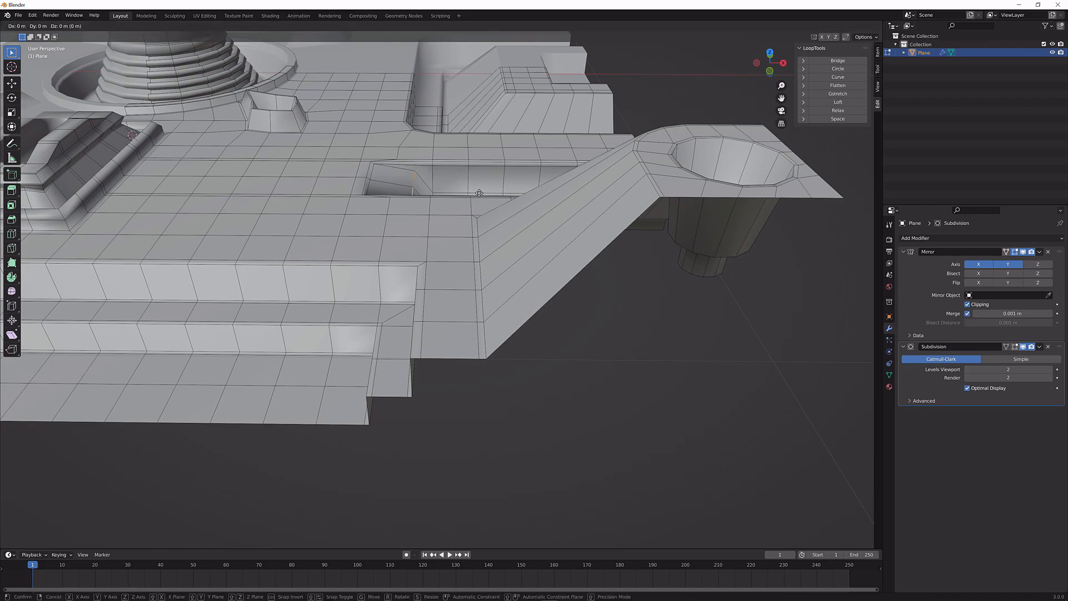
key("Tab")
scroll(494, 219, "up", 5)
middle_click_drag(494, 220, 424, 219)
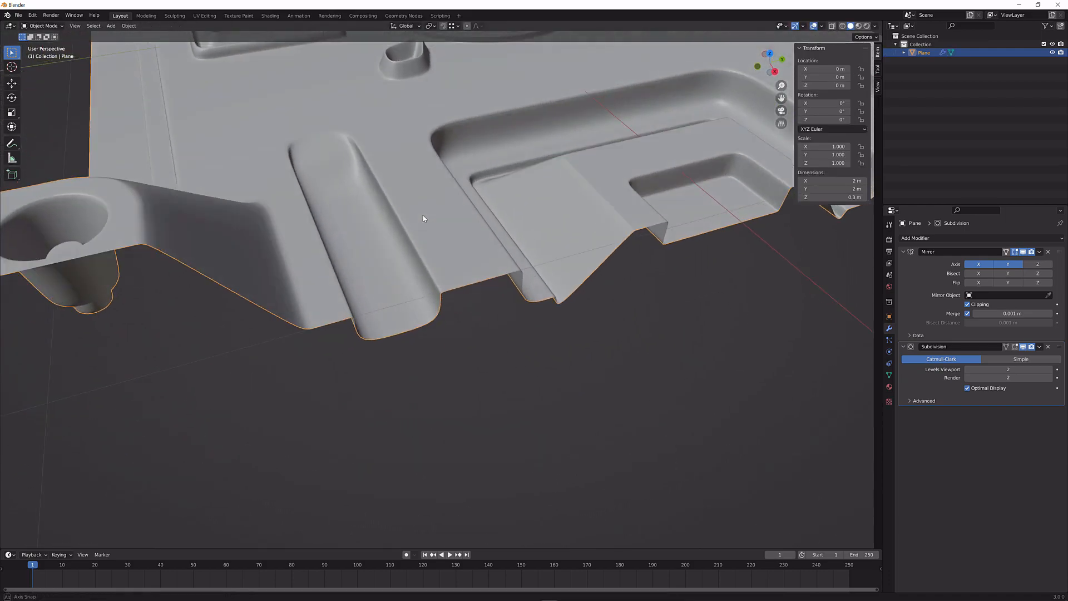
key("Tab")
middle_click_drag(371, 250, 429, 218)
Move the inner-end edges about -0.01 m along Z, fine-tune them along Y, and check the smoothed groove
key("g")
key("z")
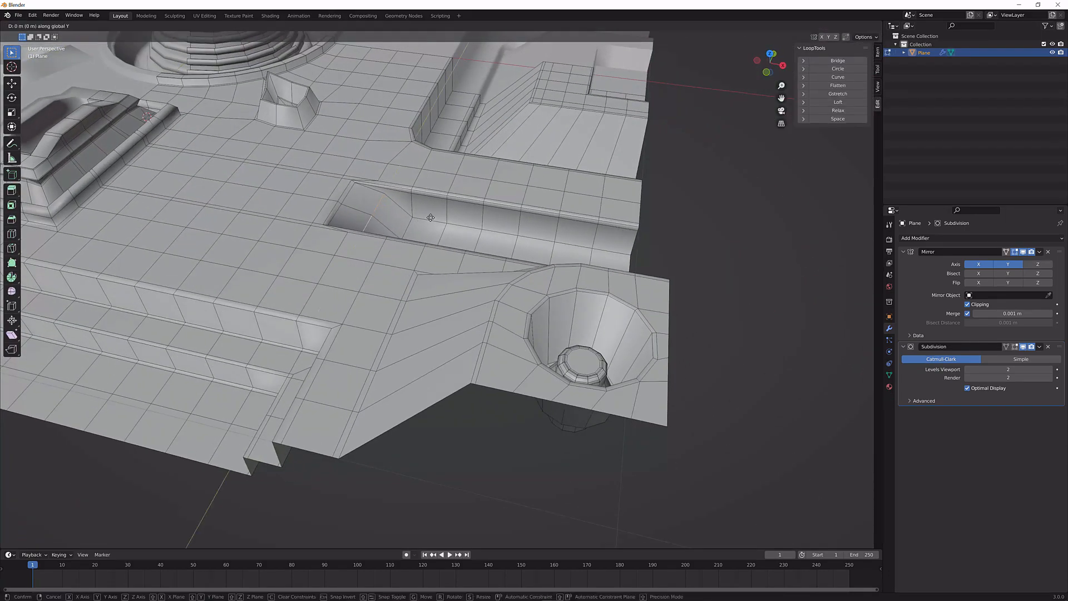
right_click(429, 217)
key("g")
key("z")
key("x")
left_click(431, 220)
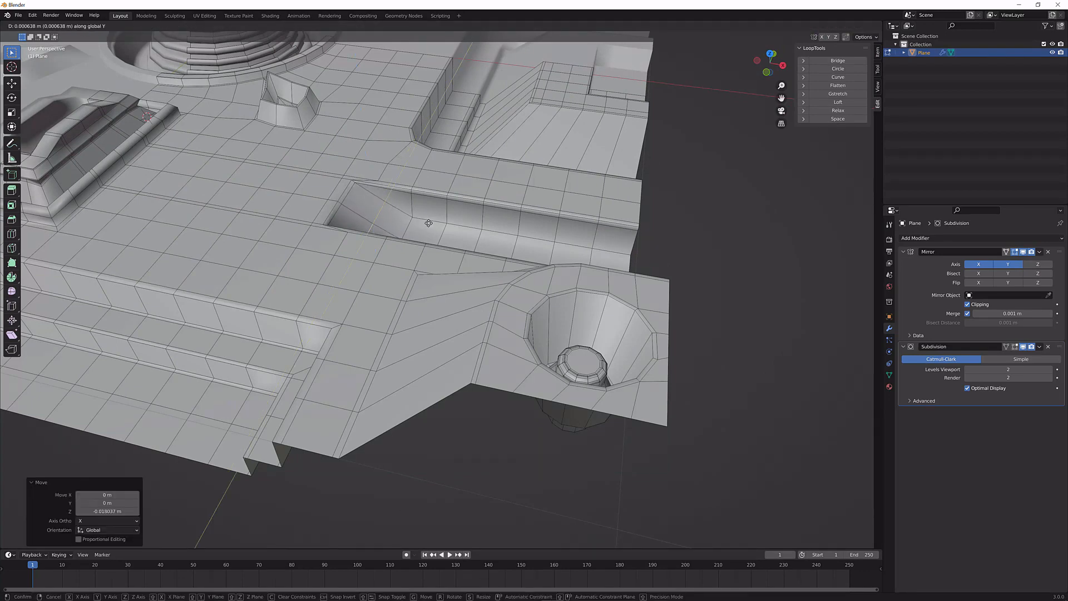
key("Tab")
middle_click_drag(421, 259, 320, 238)
key("Tab")
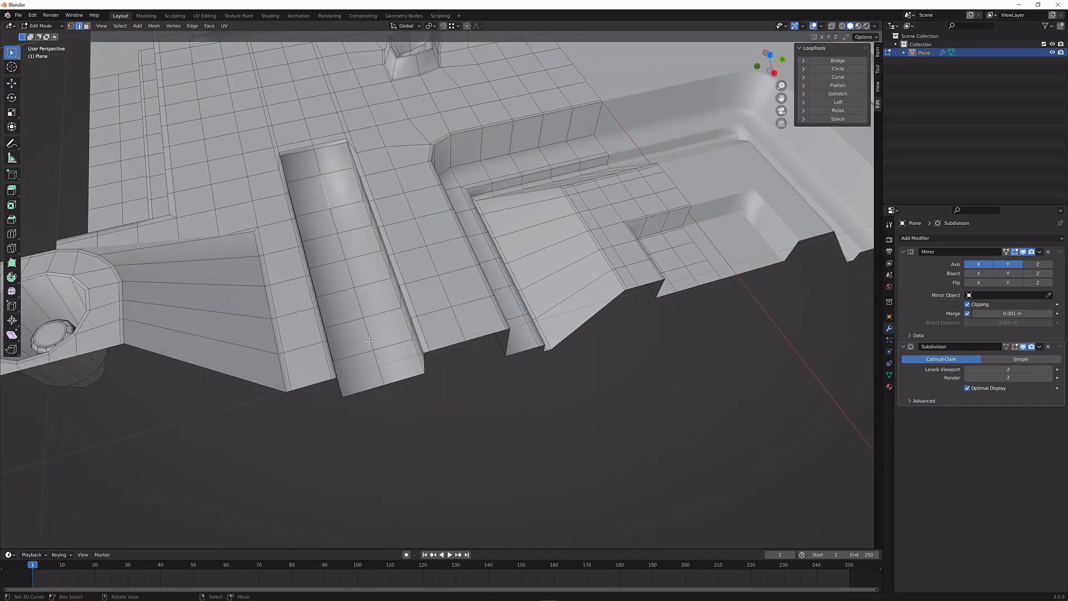
Select the lengthwise center edges of the groove's floor, lower them along Z, and check the rounded floor
left_click(382, 371, "ctrl")
middle_click_drag(381, 371, 405, 276)
key("g")
key("z")
left_click(362, 288)
key("Tab")
key("Tab")
Add one loop cut around the groove's walls with a factor of -0.855 and check the smoothed result
key("ctrl+r")
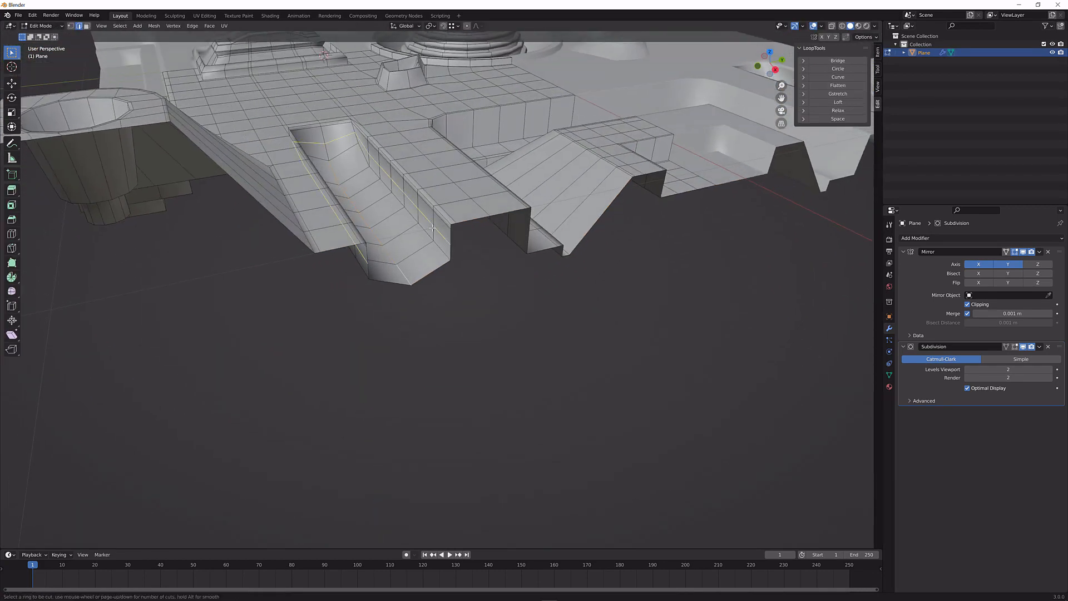
left_click(432, 227)
left_click_drag(432, 230, 432, 237)
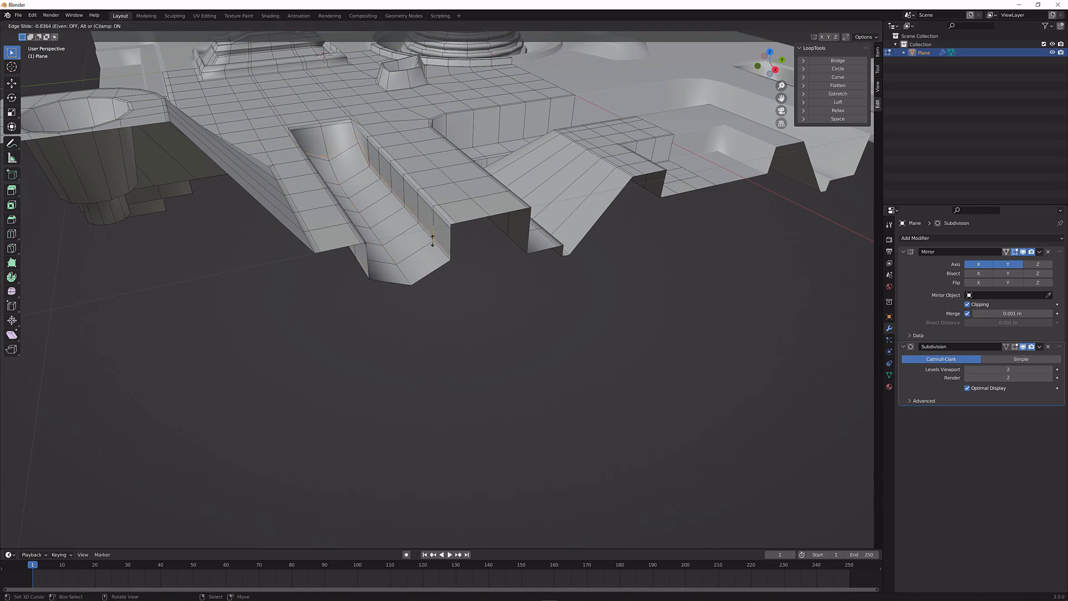
mouse_move(433, 234)
left_mouse_down()
mouse_move(430, 223)
mouse_move(429, 241)
left_mouse_up()
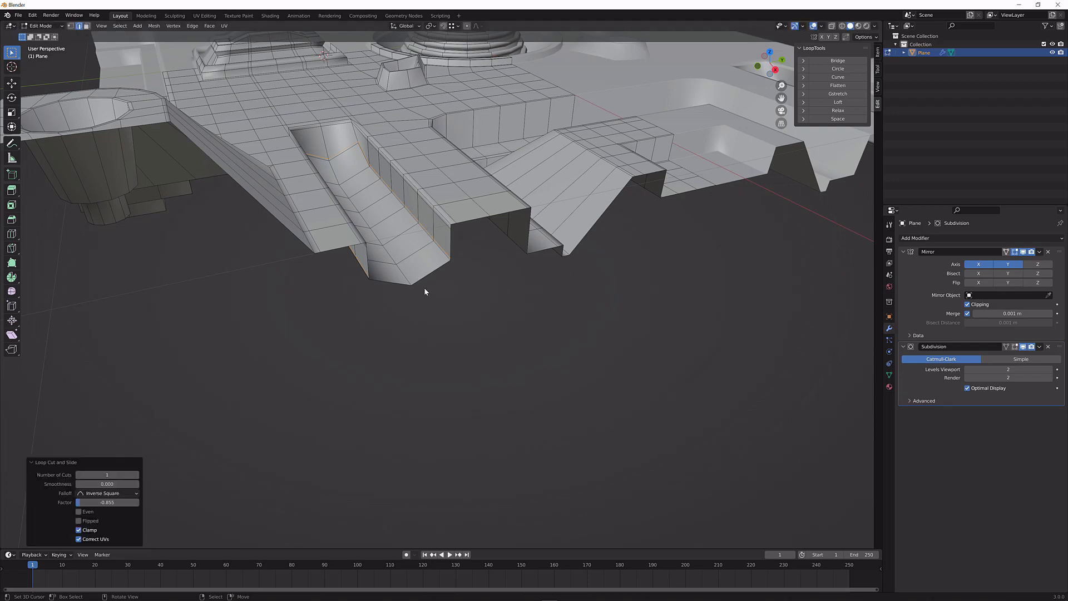
key("Tab")
mouse_move(406, 283)
middle_mouse_down()
mouse_move(389, 282)
mouse_move(419, 290)
mouse_move(419, 278)
mouse_move(415, 289)
middle_mouse_up()
key("Tab")
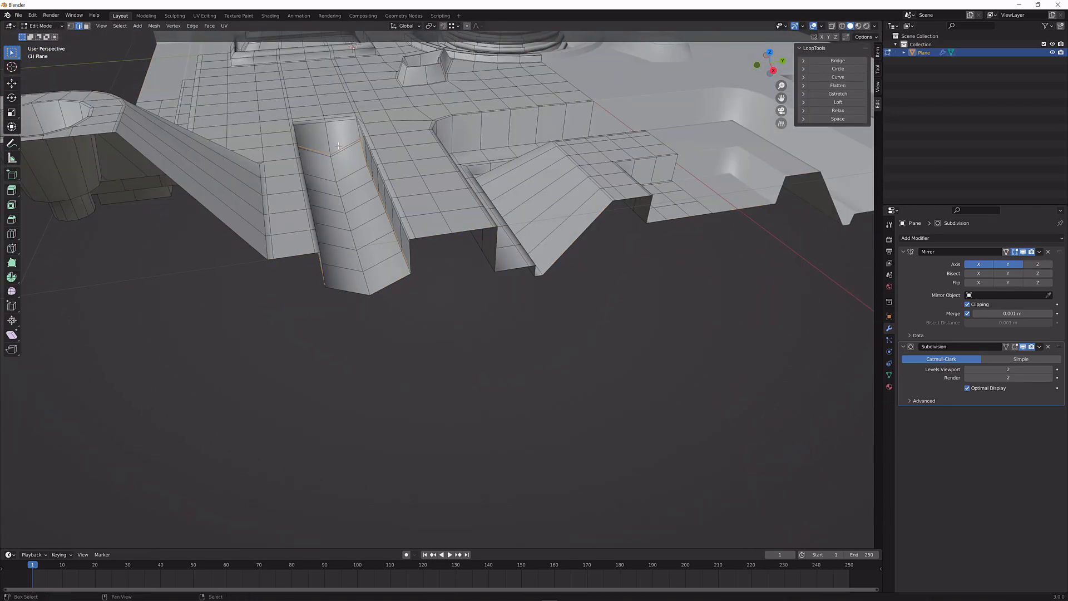
Slide the selected edge near the groove's inner end and check the smoothed shape
key("alt+a")
key("g")
key("g")
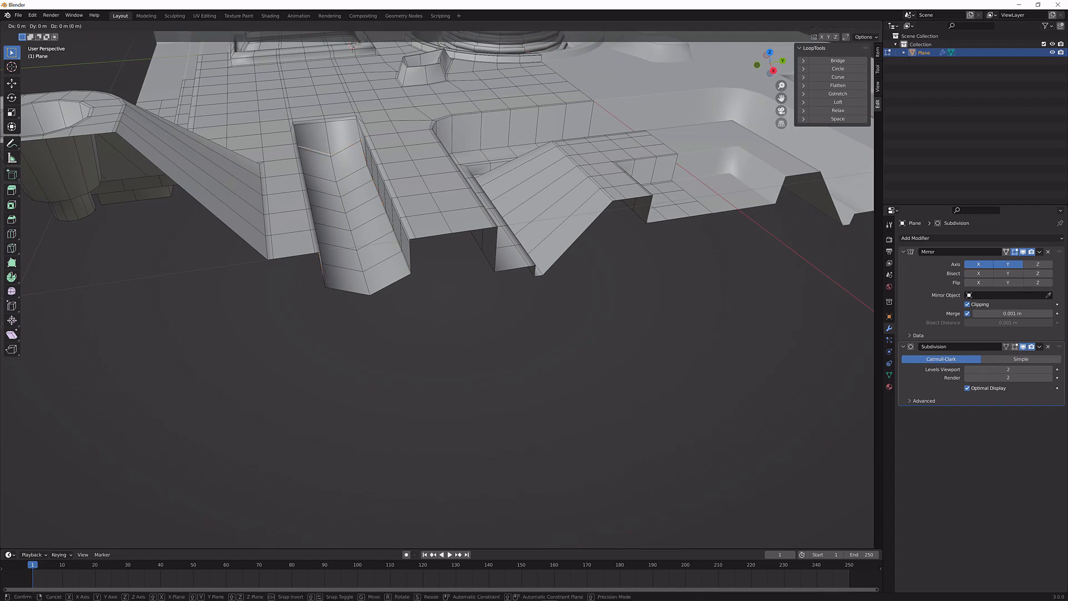
left_click(351, 161)
key("Tab")
mouse_move(363, 193)
middle_mouse_down()
mouse_move(354, 175)
mouse_move(353, 190)
mouse_move(381, 220)
mouse_move(358, 196)
mouse_move(338, 224)
mouse_move(469, 179)
mouse_move(466, 213)
mouse_move(356, 186)
middle_mouse_up()
key("Tab")
key("Tab")
key("Tab")
In the top view, select a one-face-wide stepped path around the central post and slotted block, ending at both mirror axes
key("KP_7")
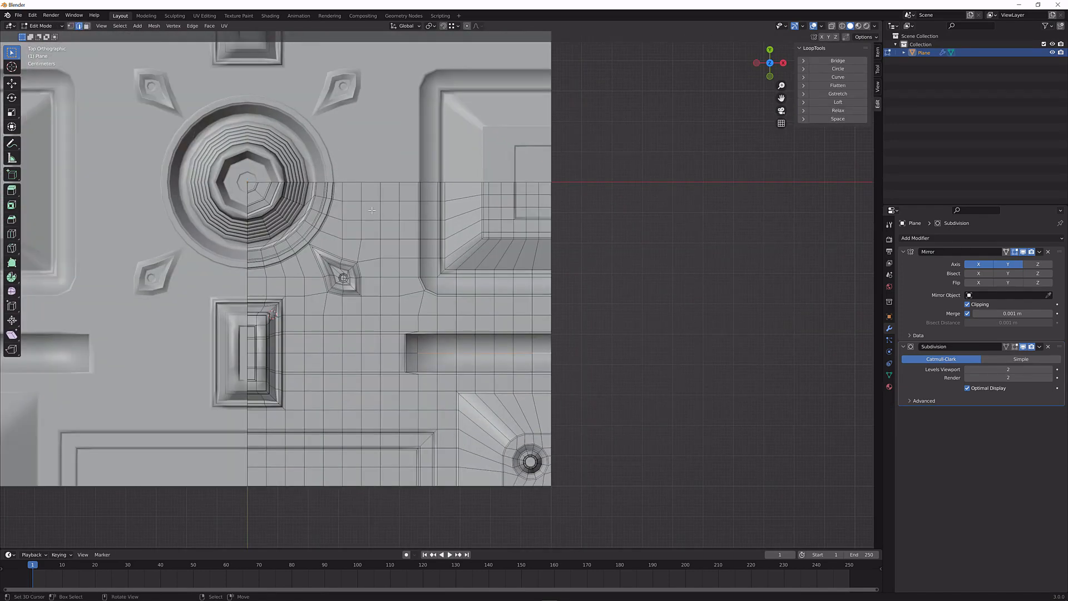
left_click(87, 27)
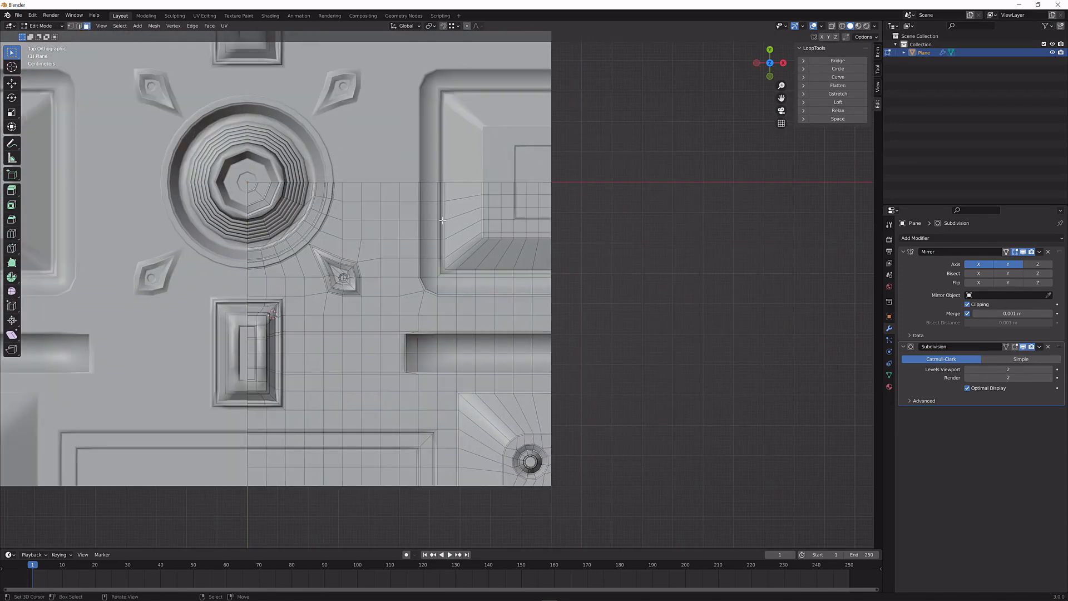
middle_click_drag(388, 220, 356, 225)
key("KP_7")
left_click(394, 194)
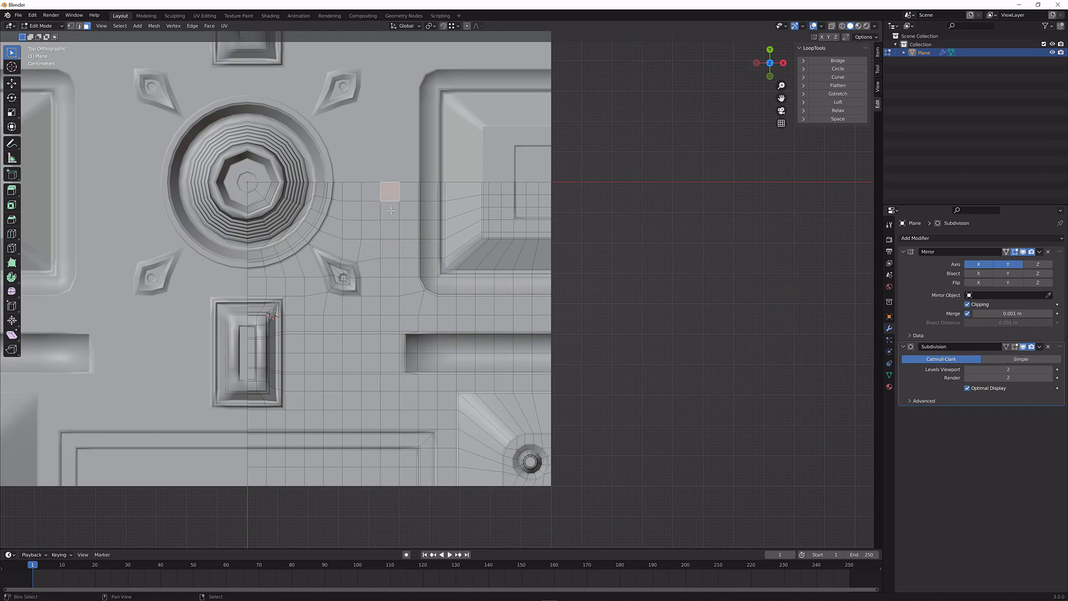
left_click(390, 269, "shift")
left_click(389, 287, "shift")
left_click(389, 306, "shift")
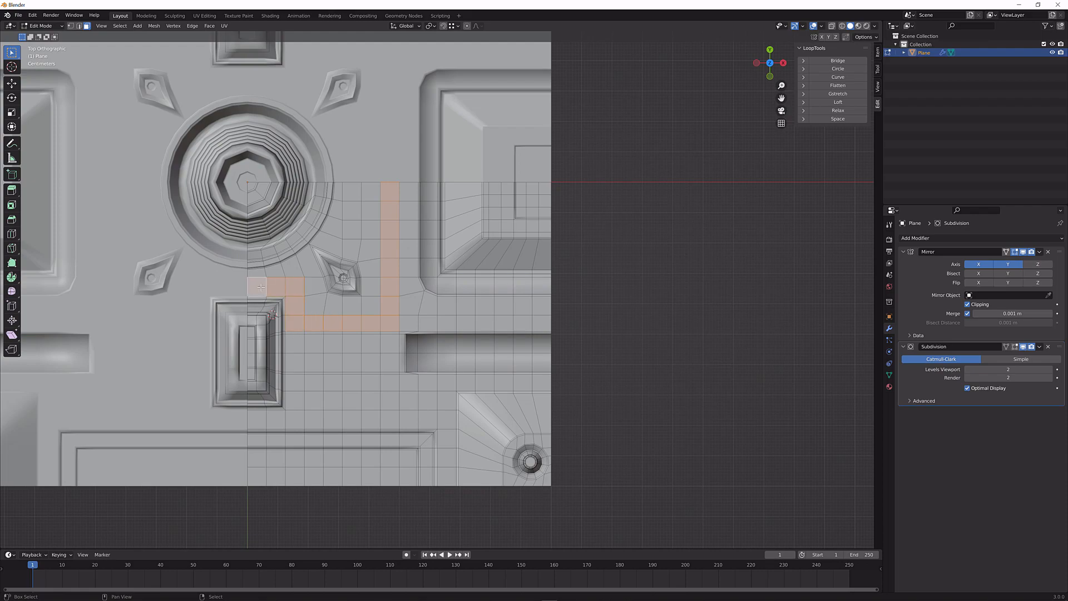
Try insetting the selected face path by 0.005806 m and then again by 0.00692 m
middle_click_drag(414, 283, 463, 330)
scroll(467, 305, "up", 1)
key("i")
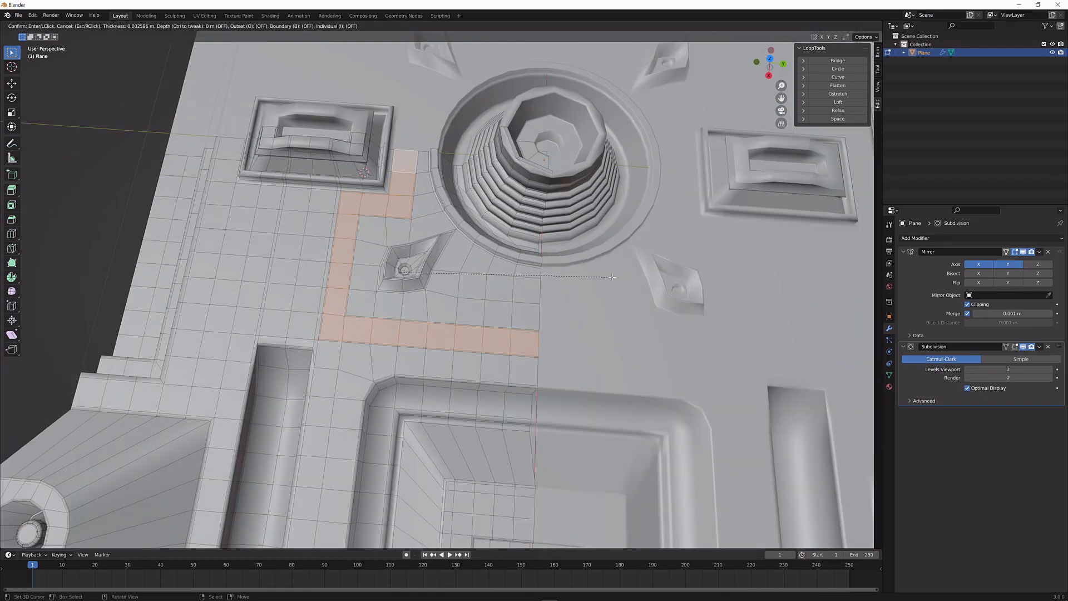
left_click(611, 277)
middle_click_drag(611, 276, 672, 271)
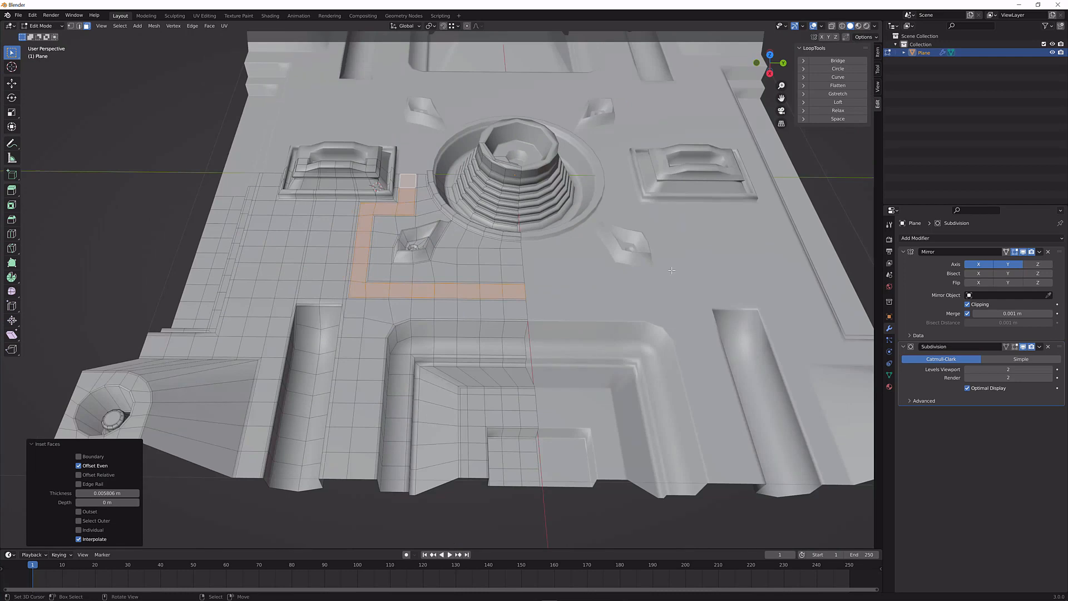
key("i")
left_click(606, 290)
Try raising the inset face path 0.023961 m along Z and insetting it once more
key("g")
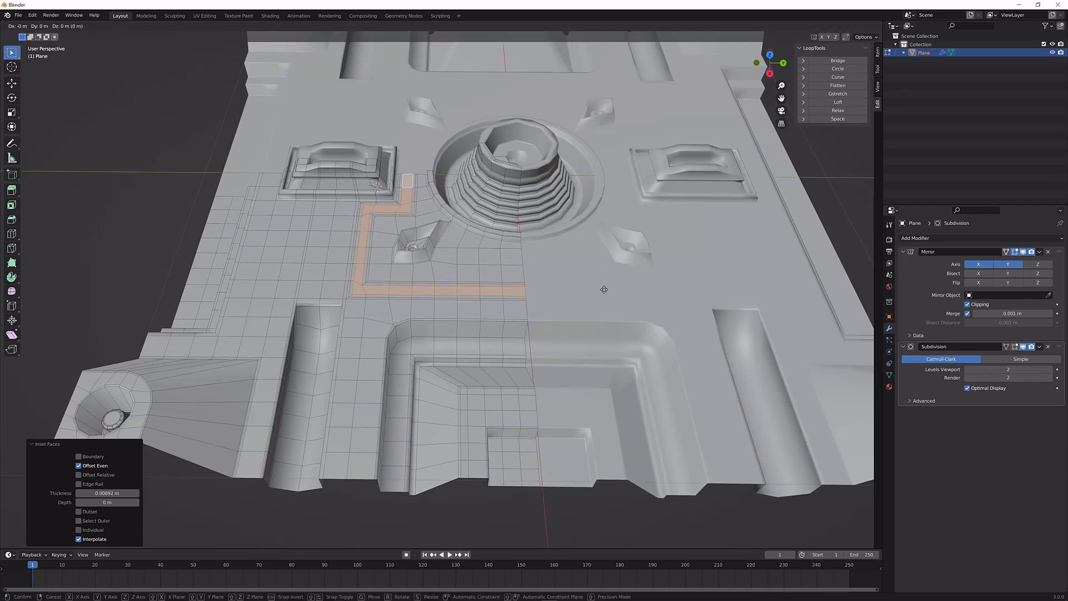
key("z")
left_click(606, 284)
key("i")
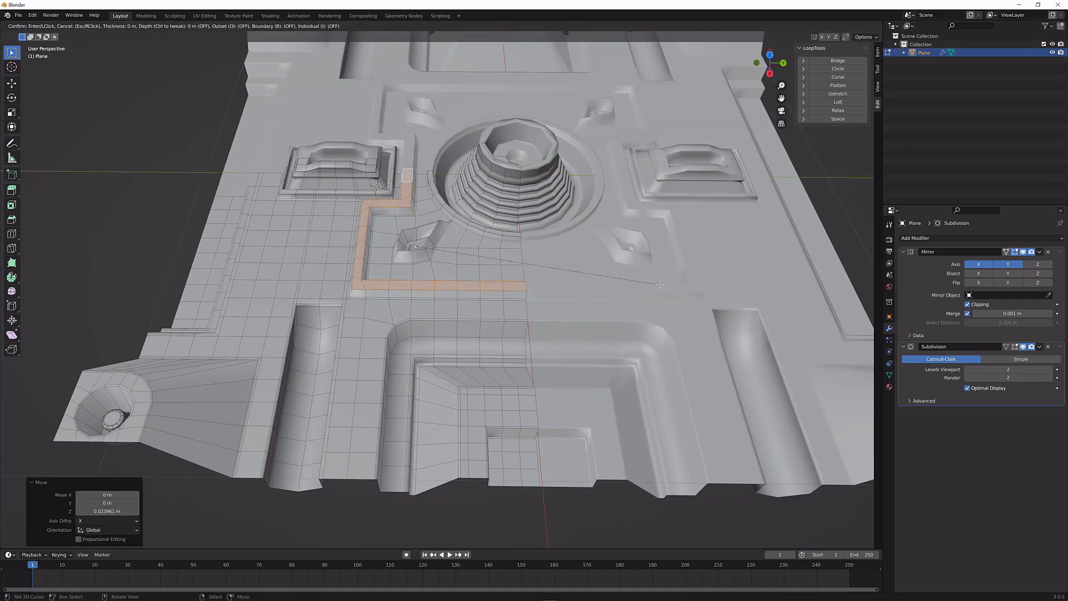
left_click(659, 284)
Check the smoothed frame around the central post, then undo its insets and raise
key("Tab")
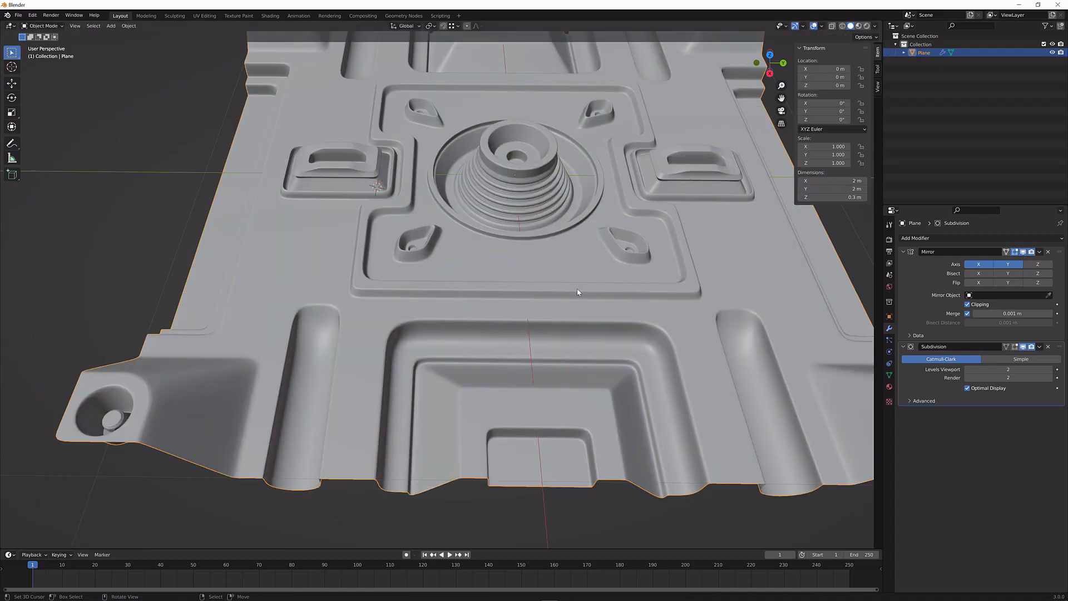
middle_click_drag(659, 284, 559, 312)
scroll(559, 312, "up", 4)
scroll(559, 312, "down", 3)
middle_click_drag(490, 264, 531, 273)
key("Tab")
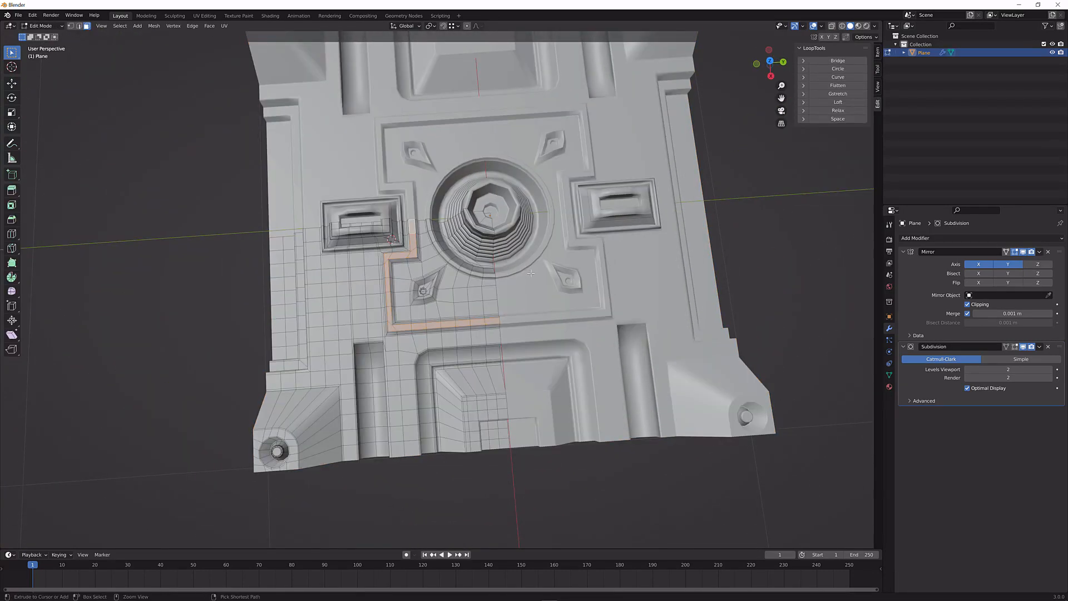
key("ctrl+z")
key("ctrl+z")
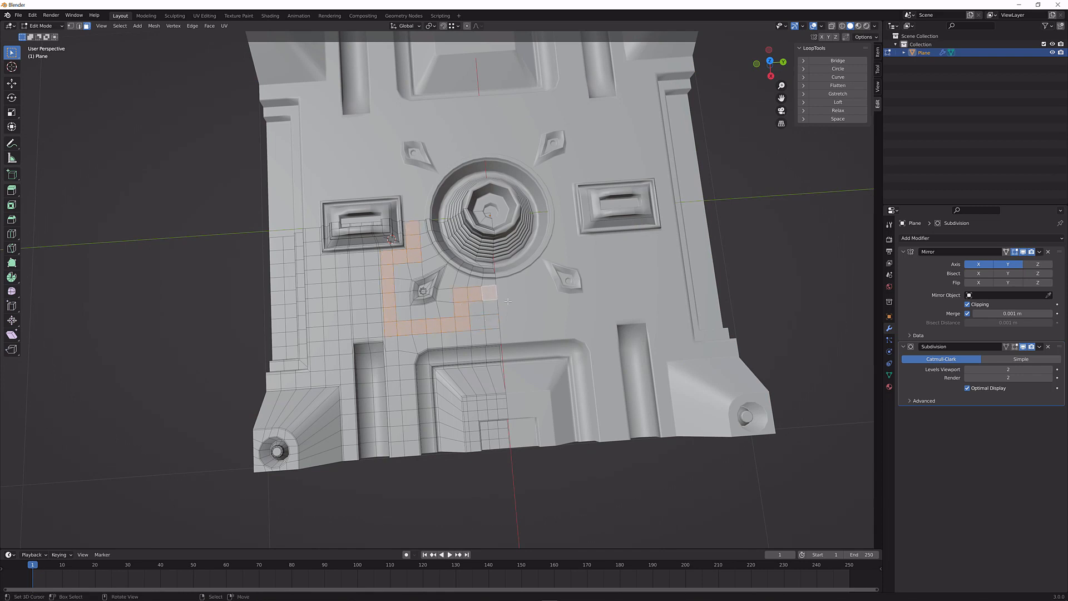
Inset the face path with its added inward notch by 0.008362 m, raise it 0.026547 m along Z, and inset it again
key("i")
left_click(584, 286)
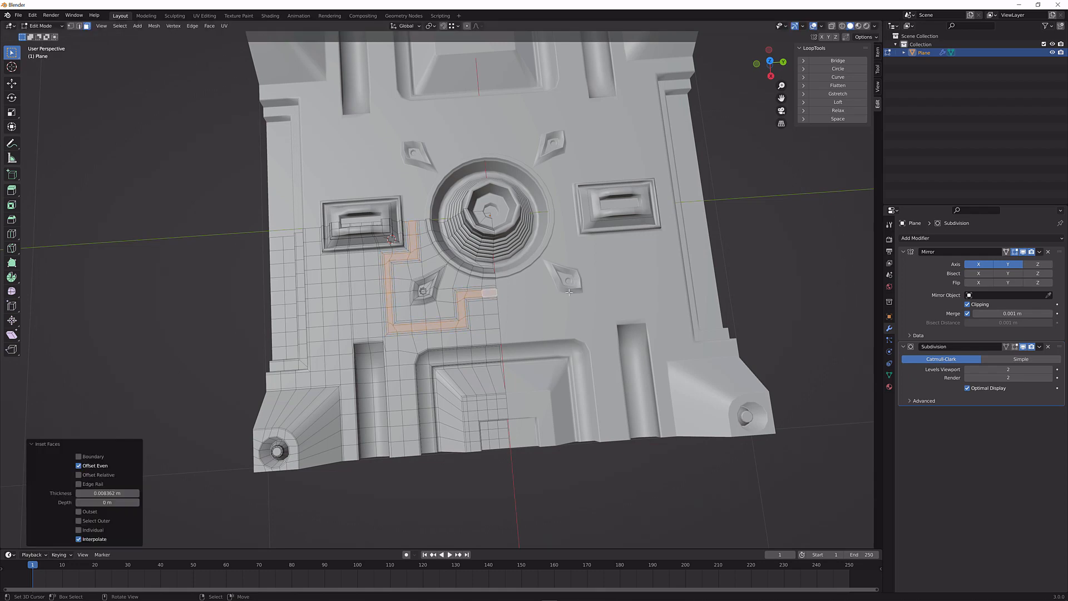
middle_click_drag(584, 287, 537, 281)
key("i")
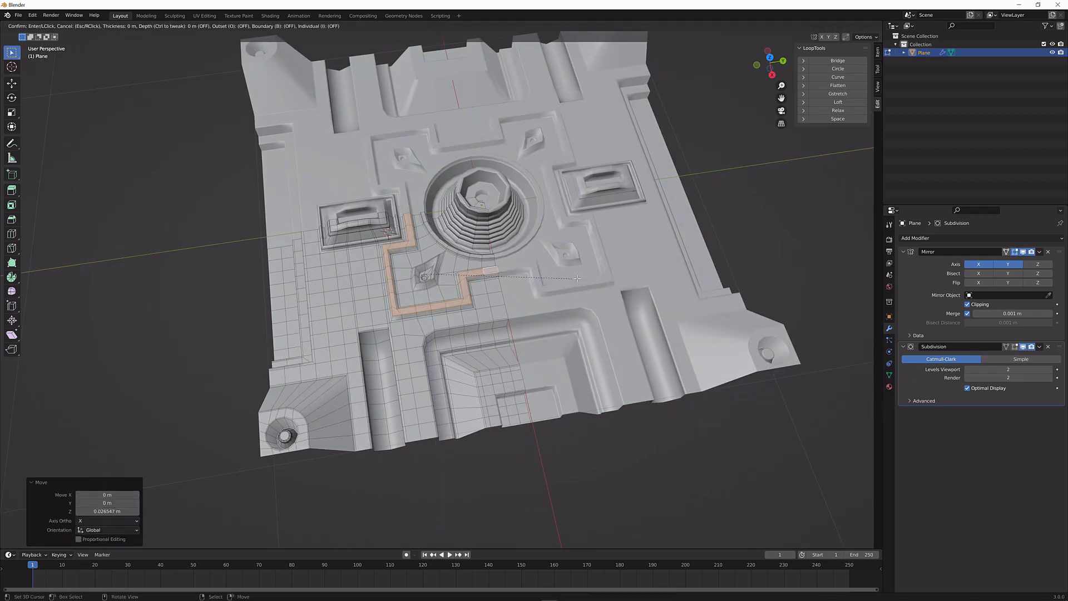
left_click(576, 278)
key("Tab")
middle_click_drag(575, 276, 455, 286)
key("Tab")
scroll(427, 335, "up", 5)
scroll(428, 335, "down", 8)
key("Tab")
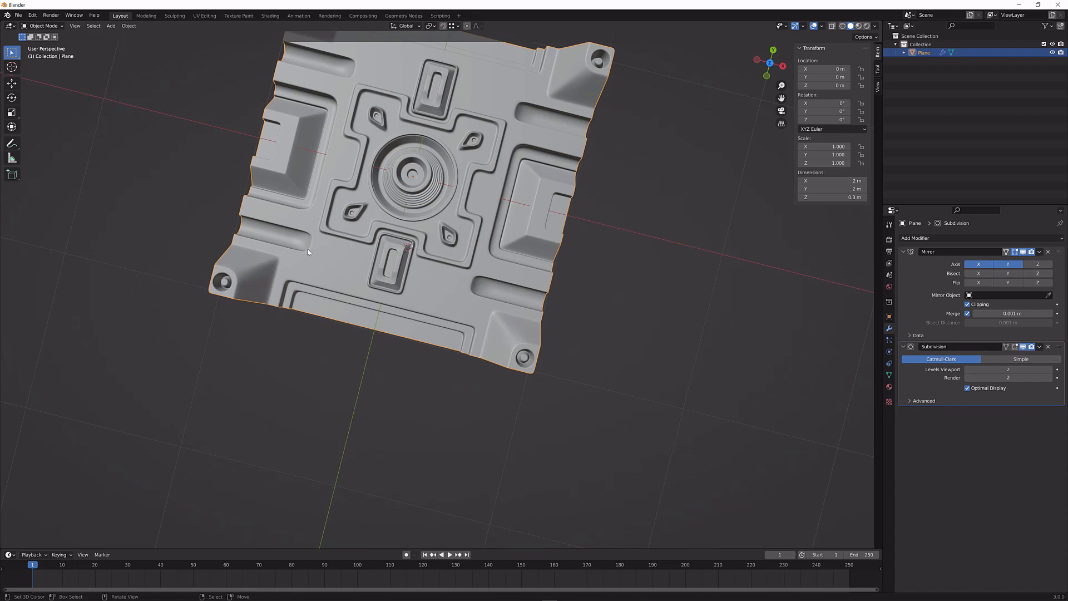
Select the three-by-three block of faces between the slotted block and the groove and shape it into a circle
key("Tab")
scroll(478, 292, "up", 6)
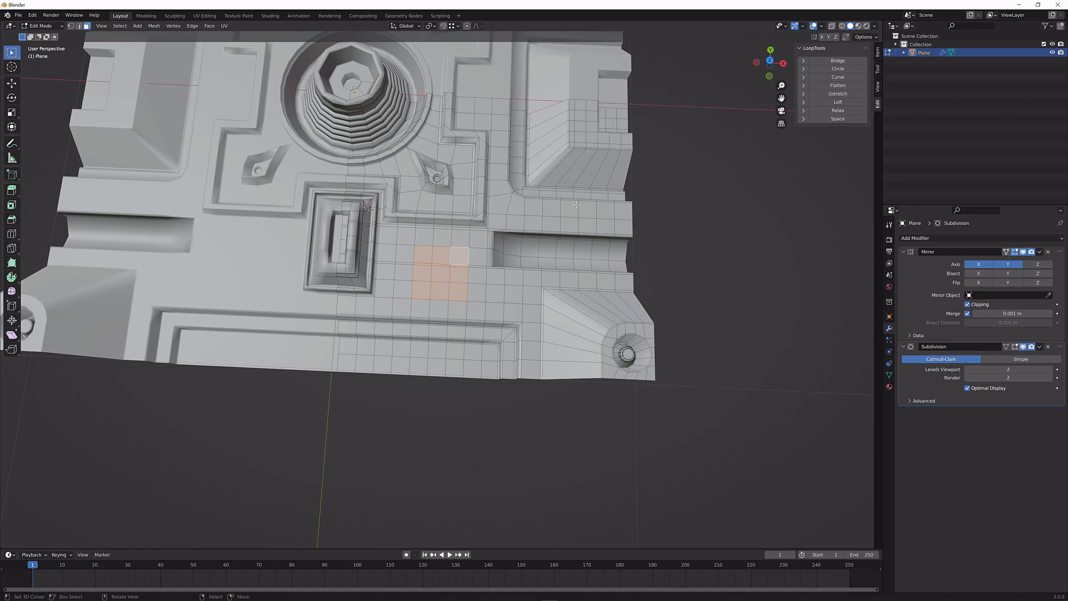
left_click(838, 68)
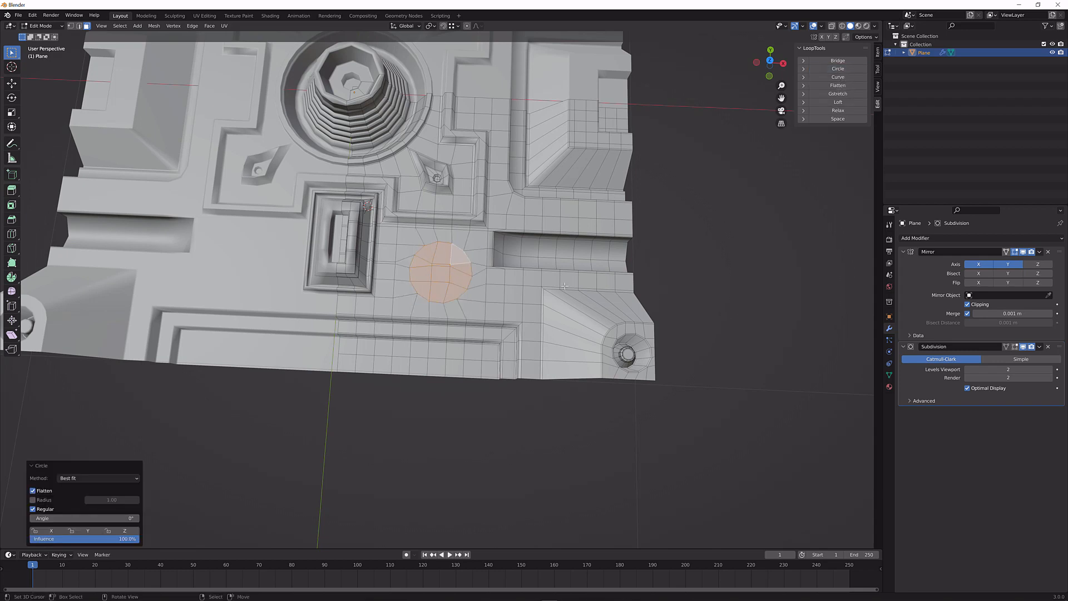
Reduce the selection to the circle's center face, make it circular, and rotate it about 50.8° in the top view
scroll(542, 290, "up", 1)
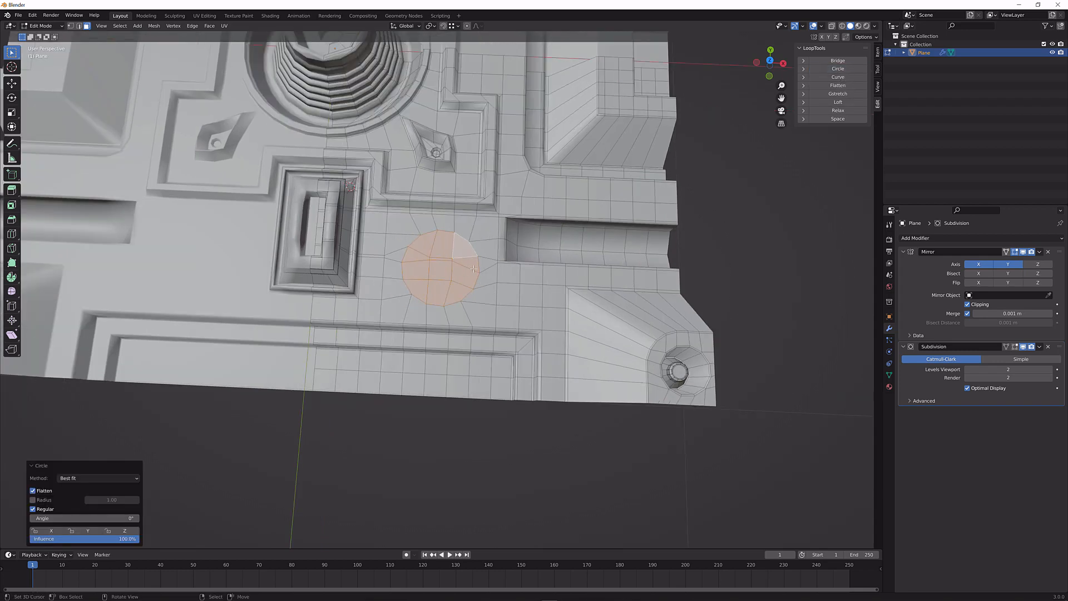
key("ctrl+KP_Subtract")
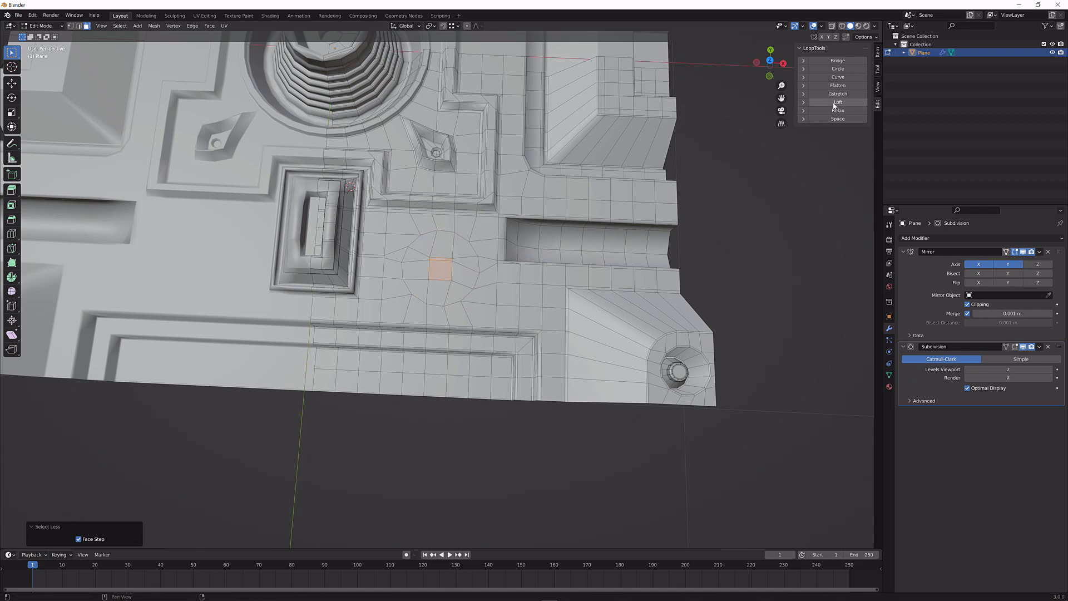
left_click(838, 68)
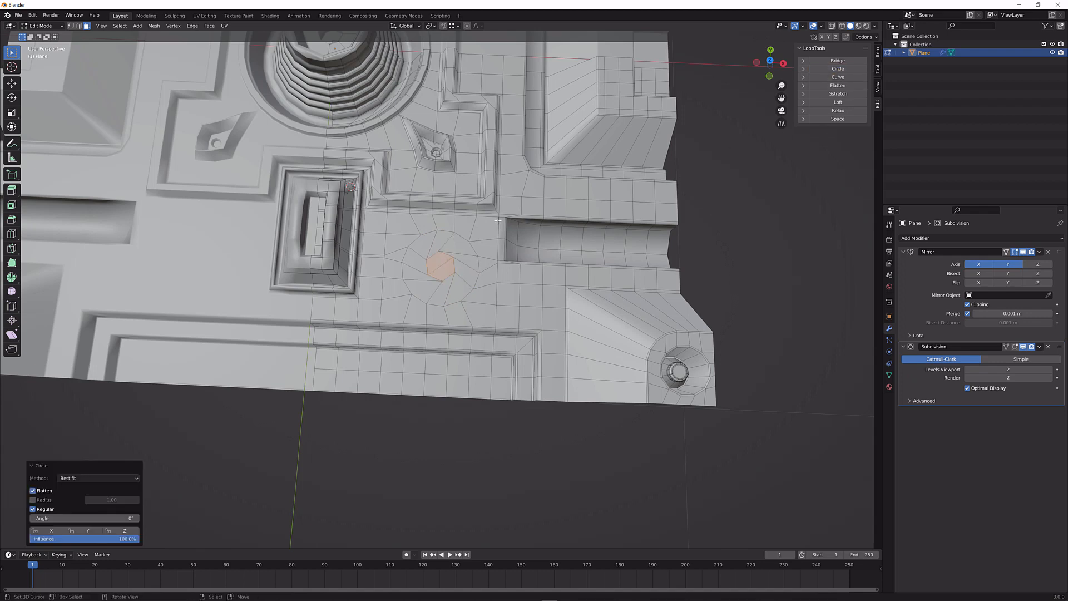
key("KP_7")
key("r")
left_click(544, 289)
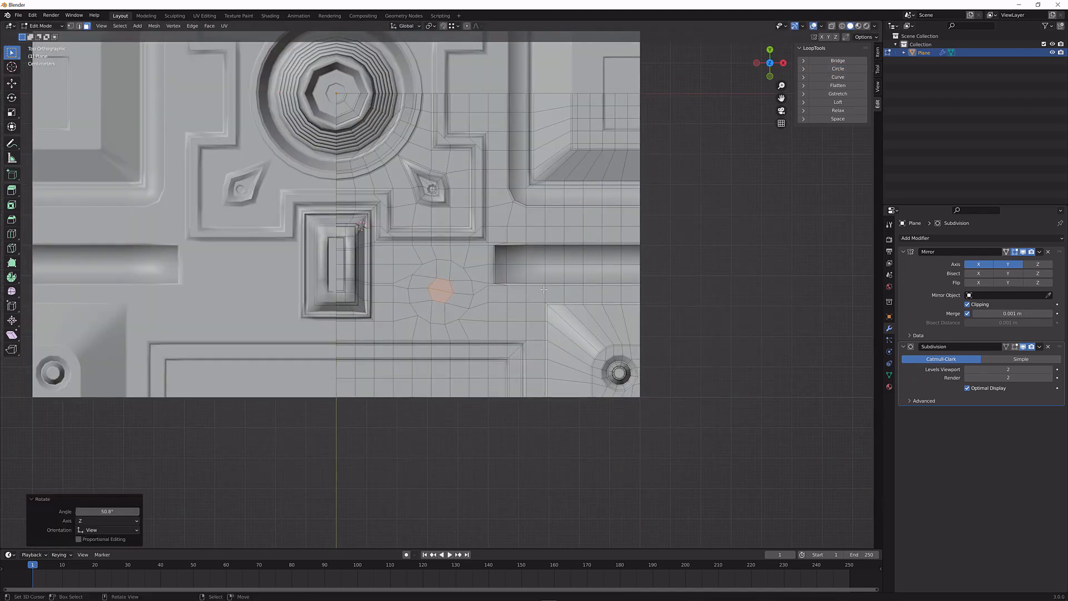
Expand the selection to the whole circle, resize it, move it -0.017166 m along Y, and inset it by 0.006346 m
scroll(483, 299, "up", 2)
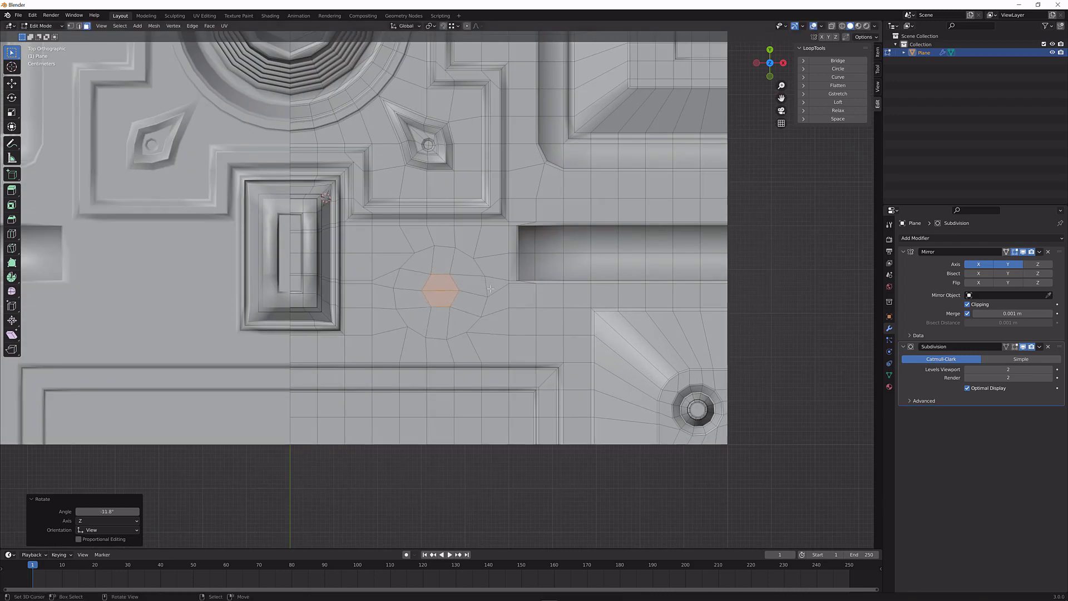
key("ctrl+KP_Add")
key("s")
left_click(493, 289)
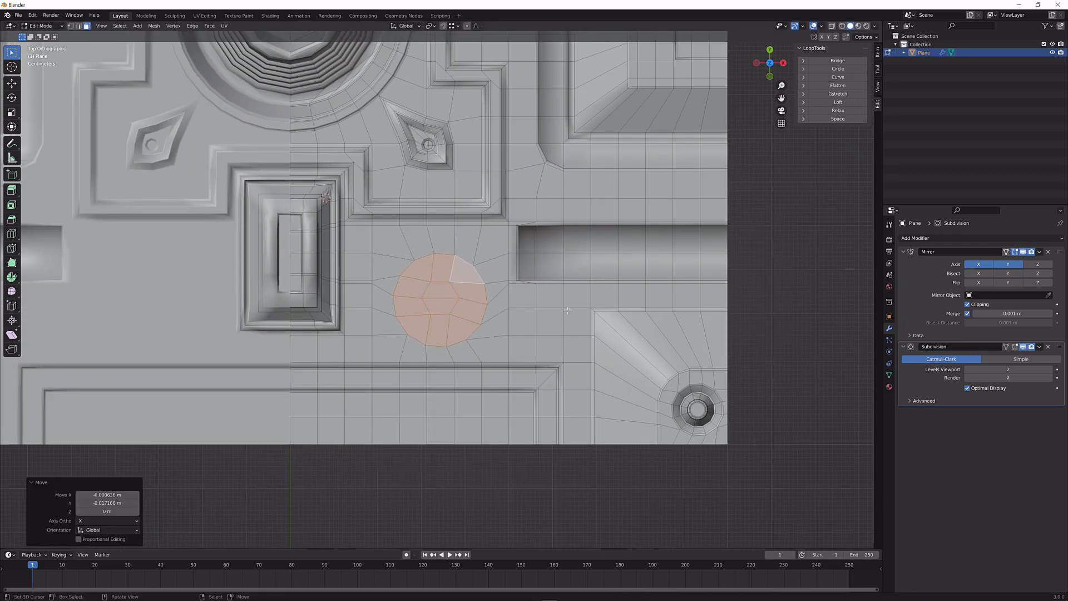
key("i")
left_click(613, 299)
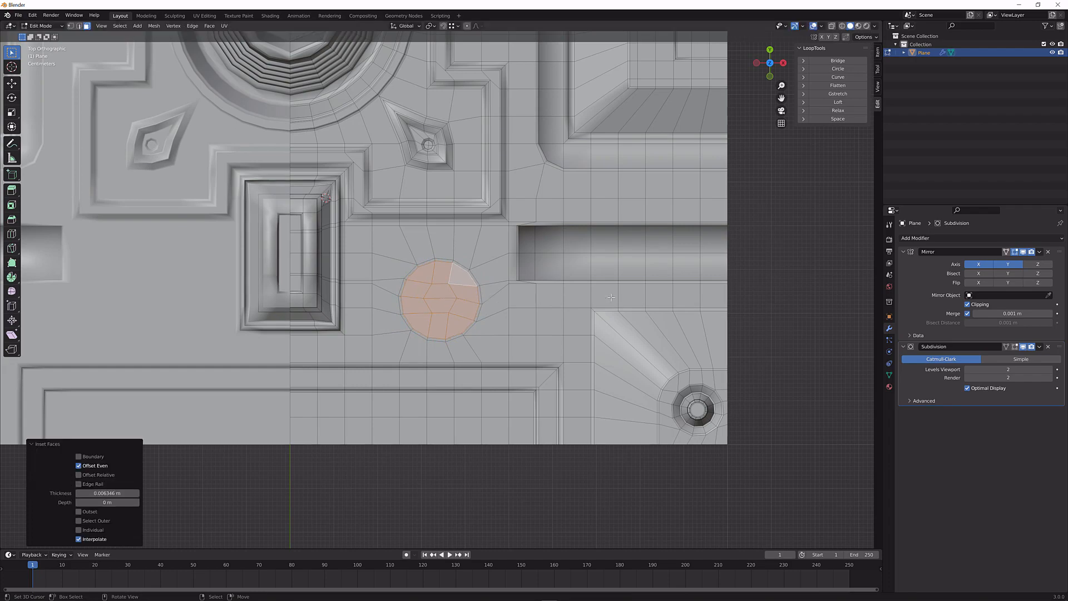
Extrude the circle 0.061227 m upward, scale its top down into a taper, and inset the top by 0.00649 m
middle_click_drag(613, 298, 493, 269)
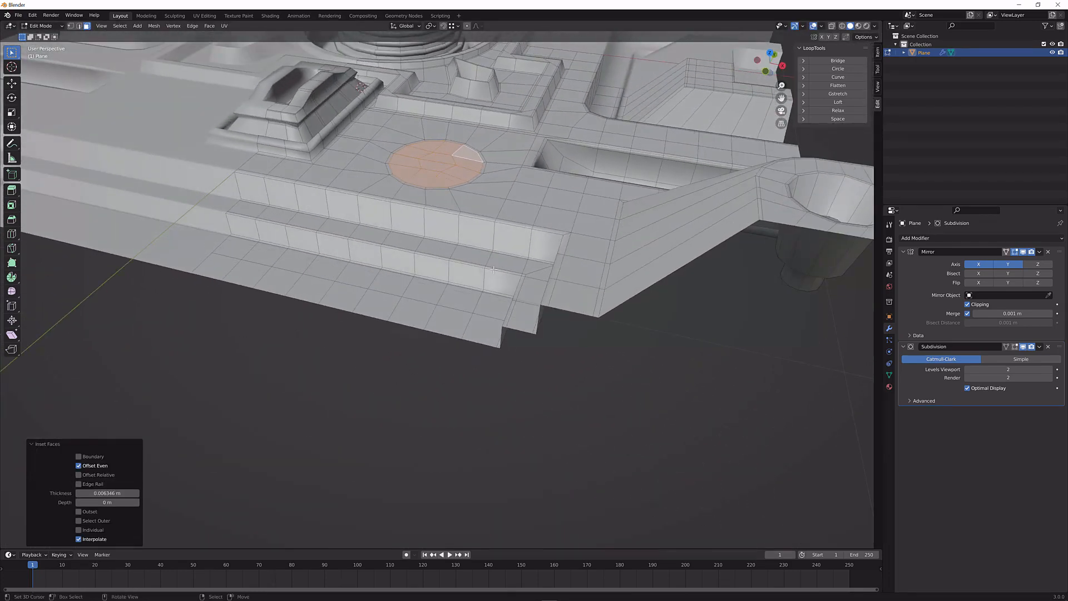
key("e")
left_click(493, 239)
key("s")
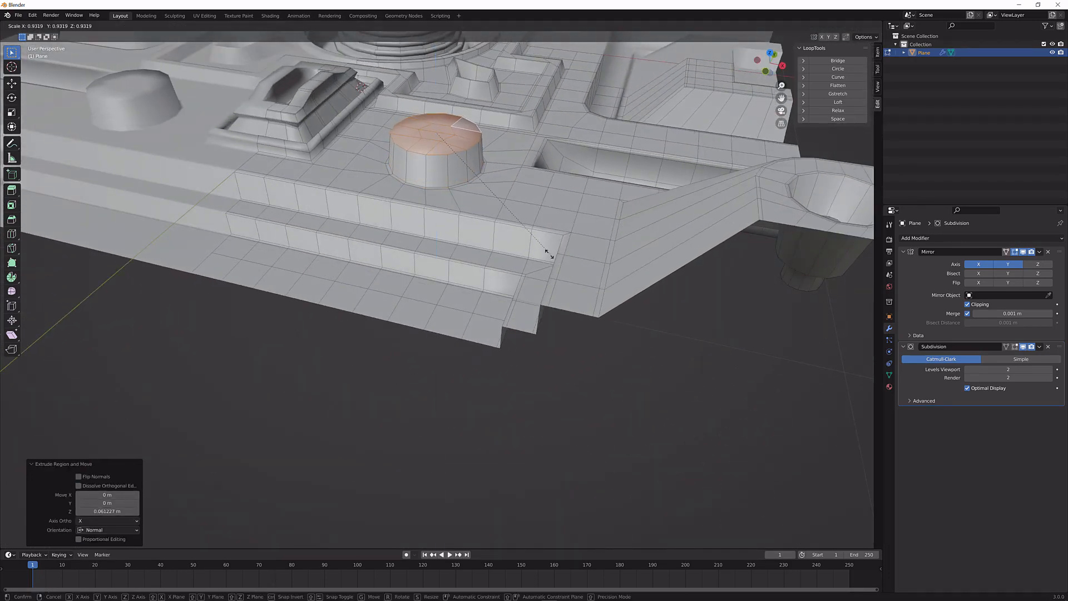
left_click(541, 245)
key("i")
left_click(538, 243)
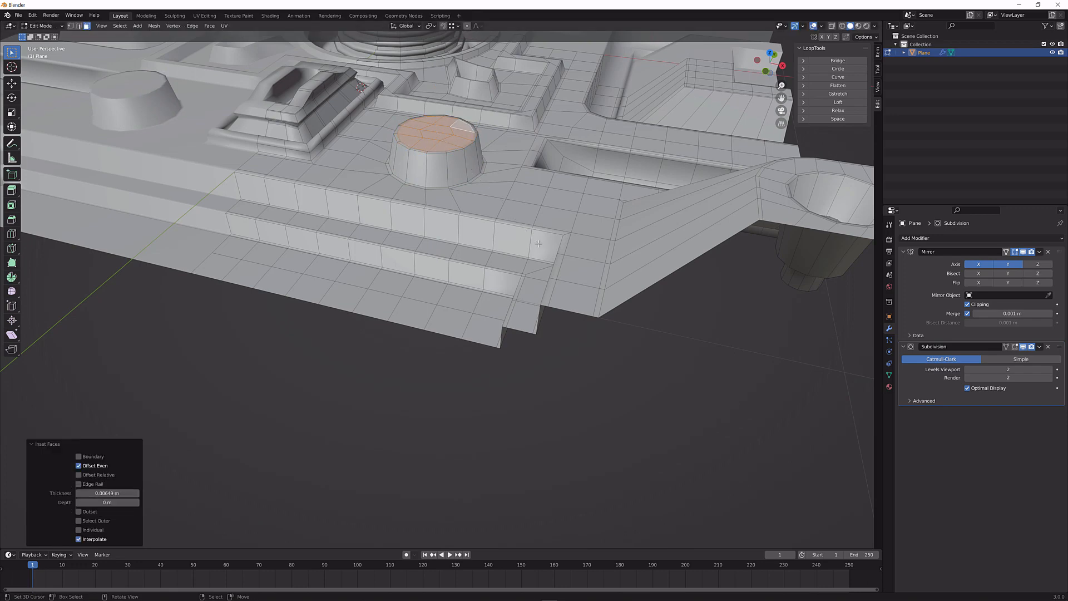
Inset the round boss's top faces by 0.02387 m and again by 0.004408 m
key("Tab")
middle_click_drag(533, 265, 562, 262)
key("Tab")
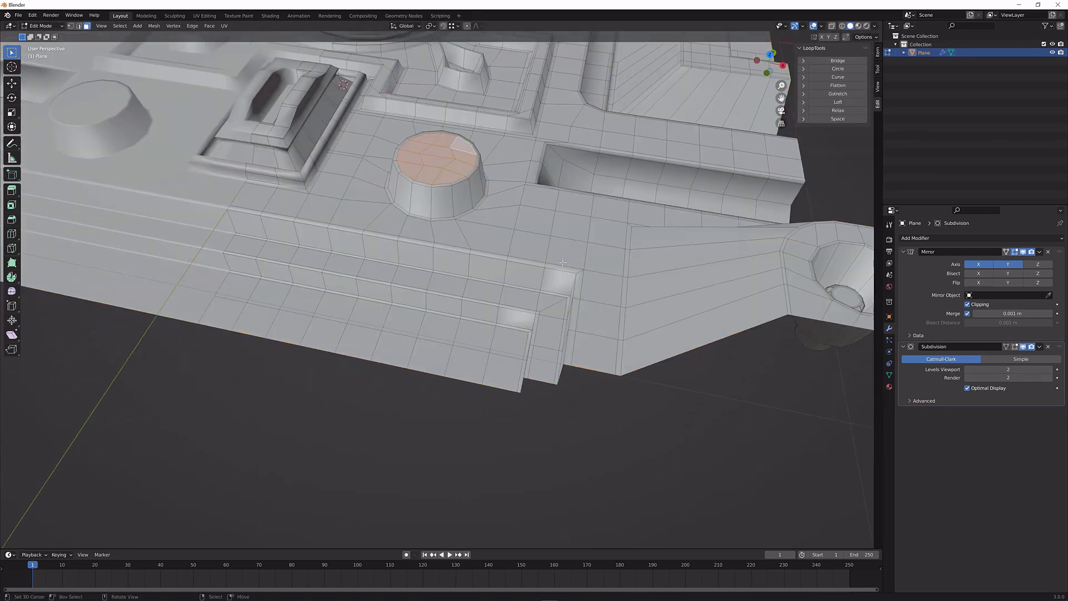
key("i")
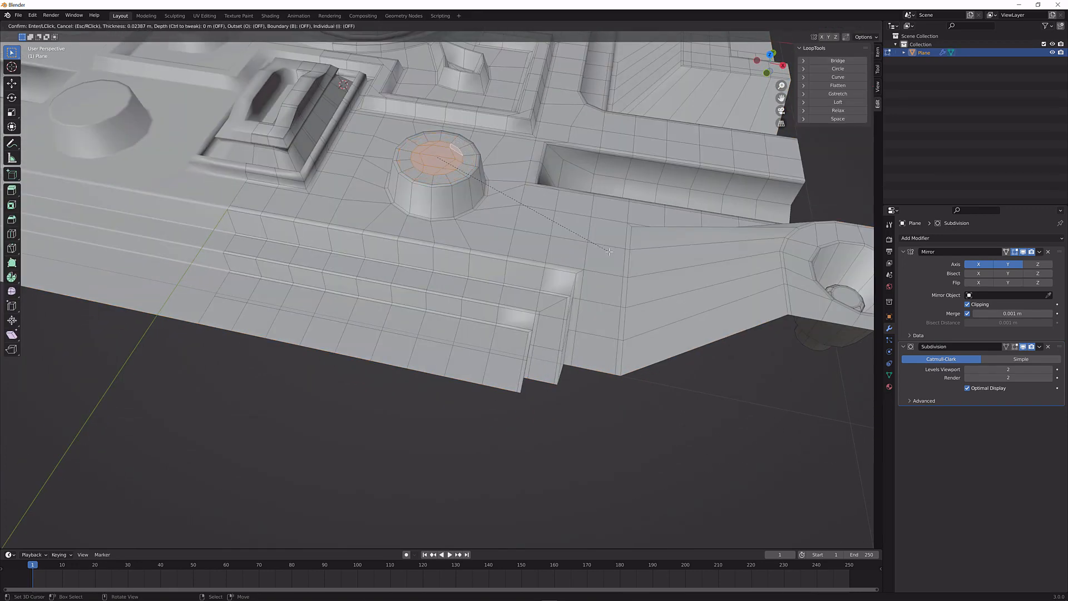
left_click(610, 251)
key("i")
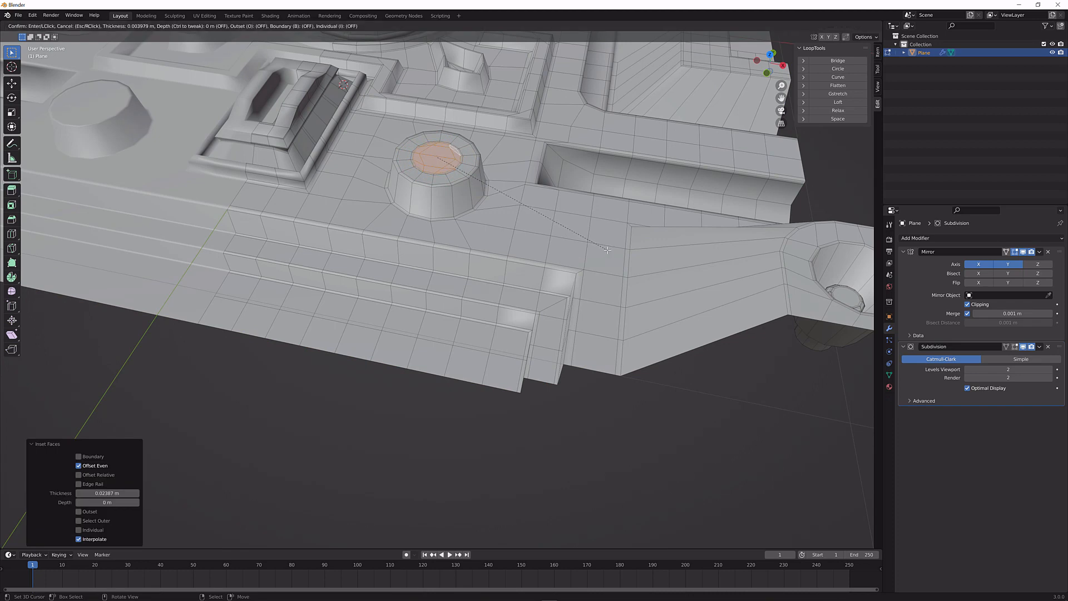
left_click(608, 250)
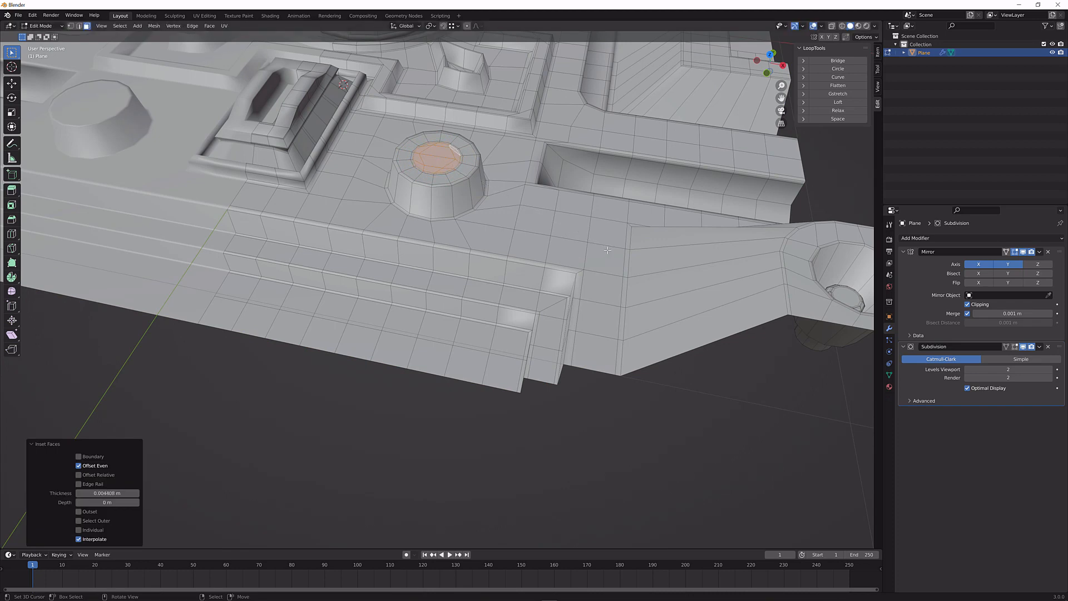
Lower the boss's inner faces by 0.045151 m along Z and scale them down to form a tapered hole
key("g")
key("z")
left_click(608, 261)
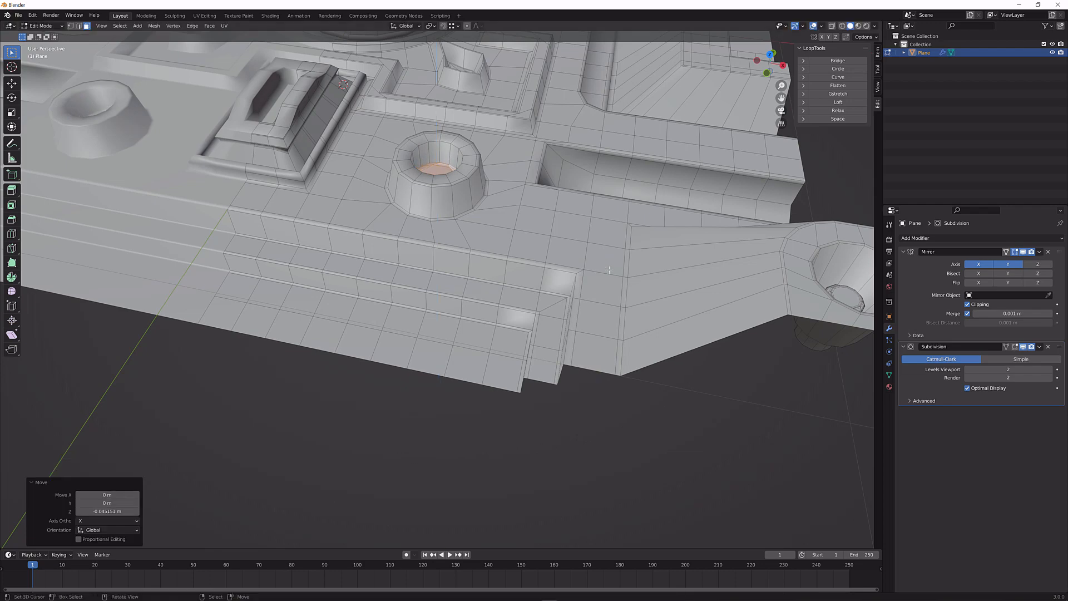
key("s")
left_click(577, 254)
middle_click_drag(609, 254, 532, 263)
key("Tab")
key("Tab")
Cut a centered edge loop around the boss hole's inner wall, bevel it, and return to Object Mode with the panel deselected
key("ctrl+r")
left_click(446, 184)
right_click(446, 183)
key("ctrl+b")
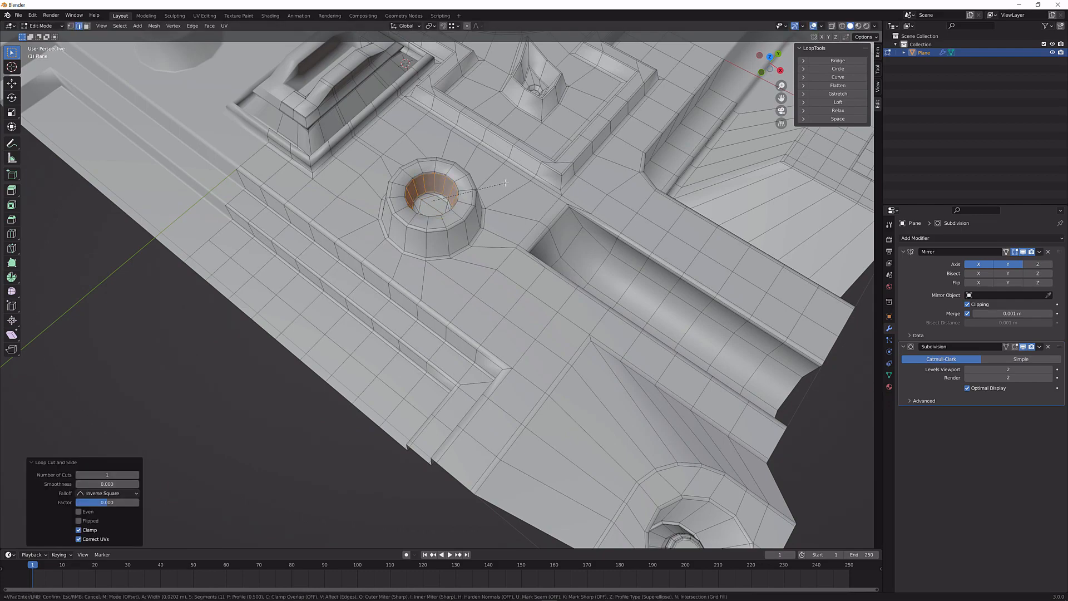
left_click(507, 195)
key("Tab")
scroll(529, 241, "down", 6)
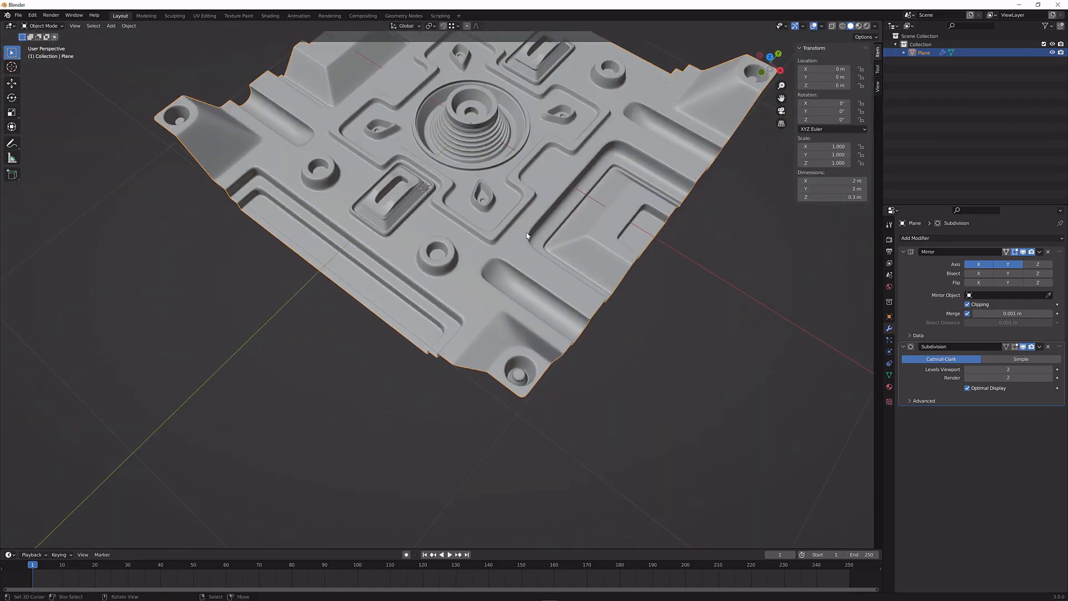
middle_click_drag(530, 234, 580, 222)
left_click(619, 236)
Add two Array modifiers with a count of 2 to the panel, enabling Merge on the first
left_click(934, 238)
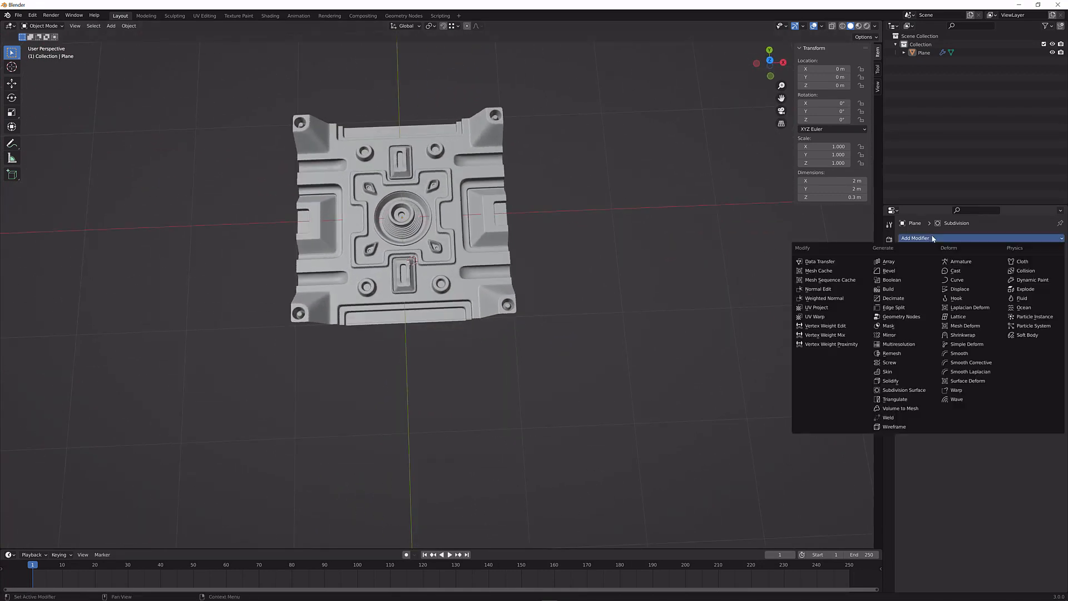
left_click(893, 262)
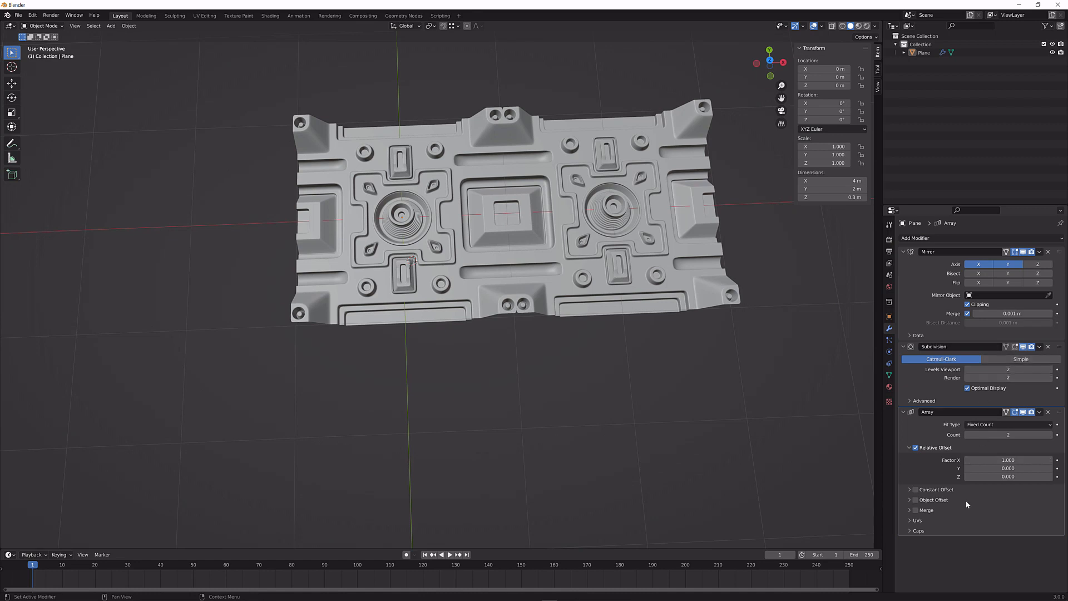
left_click(1001, 239)
left_click(901, 264)
scroll(974, 430, "down", 2)
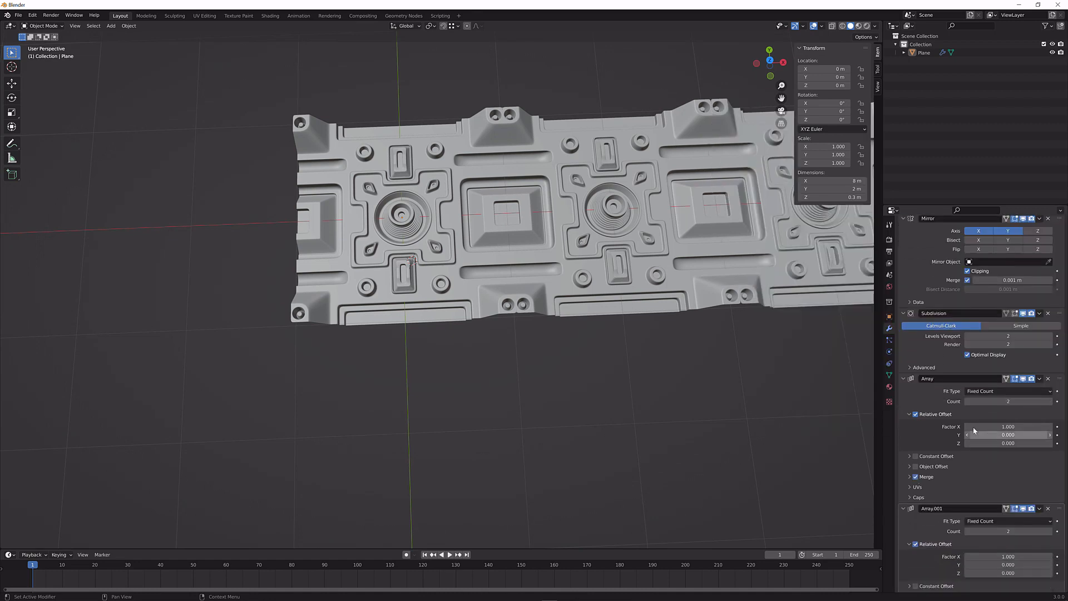
Set the second array's relative offset to 1 in Y and 0 in X
left_click(1009, 565)
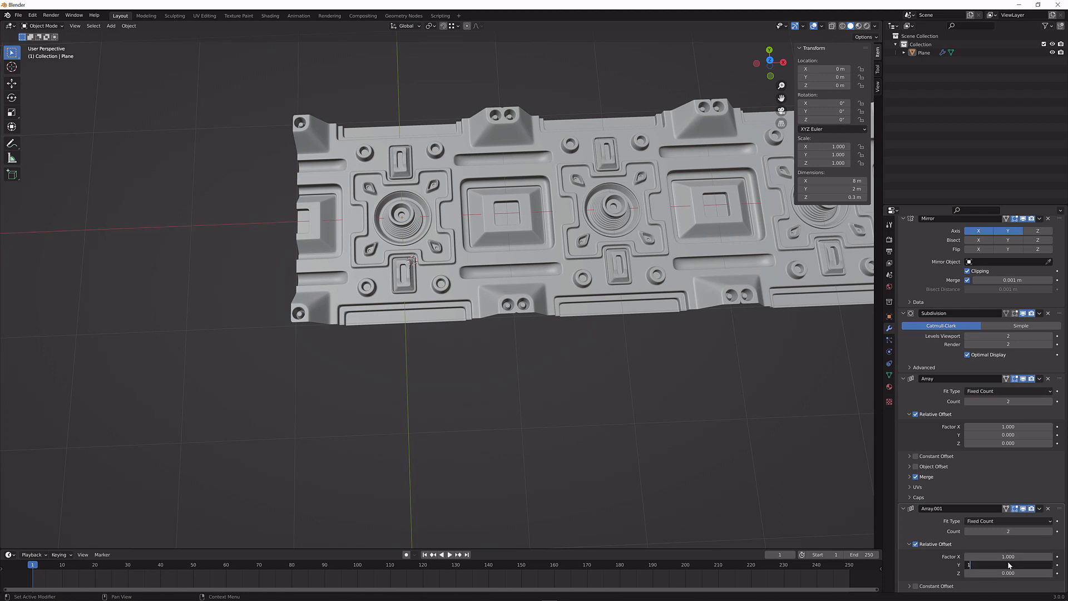
key("Return")
left_click(1010, 557)
type("0")
key("Return")
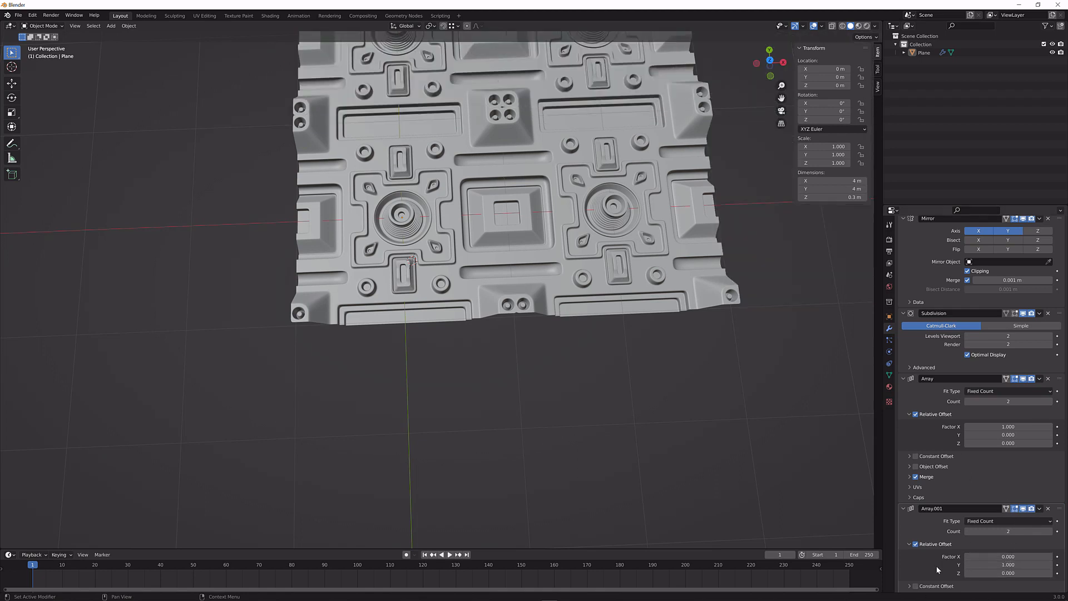
scroll(929, 567, "down", 2)
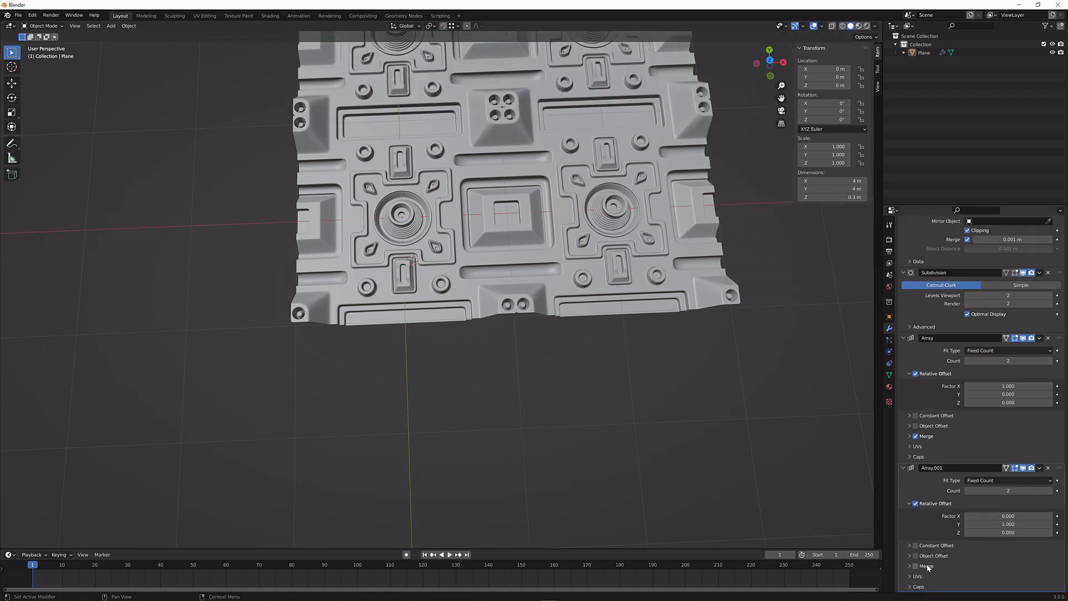
Collapse both Array modifiers and reorder the Subdivision modifier below them in the stack
left_click(905, 468)
left_click(903, 412)
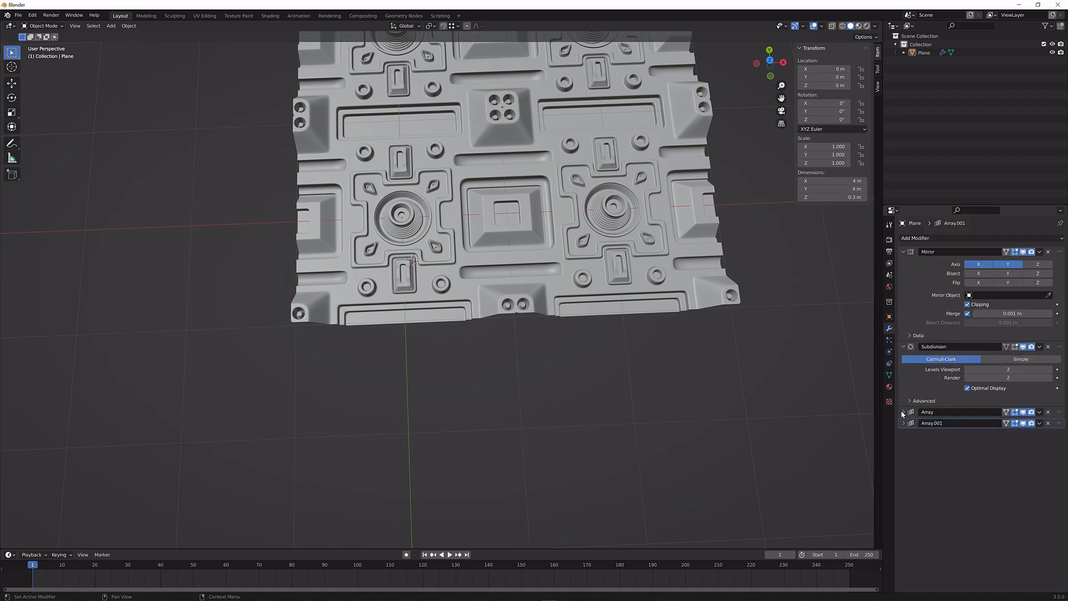
left_click_drag(1061, 346, 1058, 486)
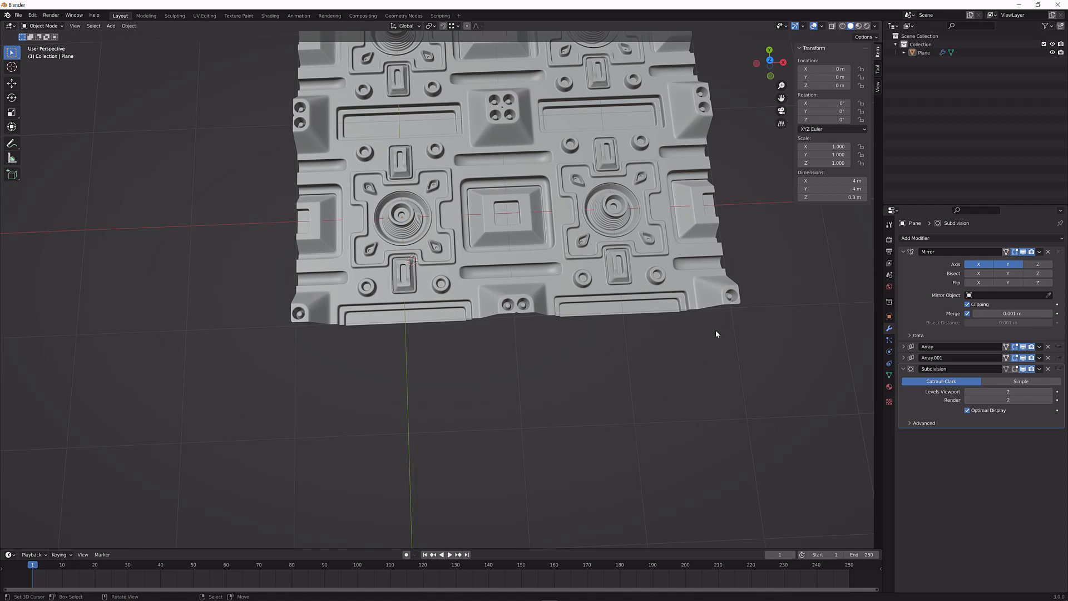
middle_click_drag(720, 328, 625, 420)
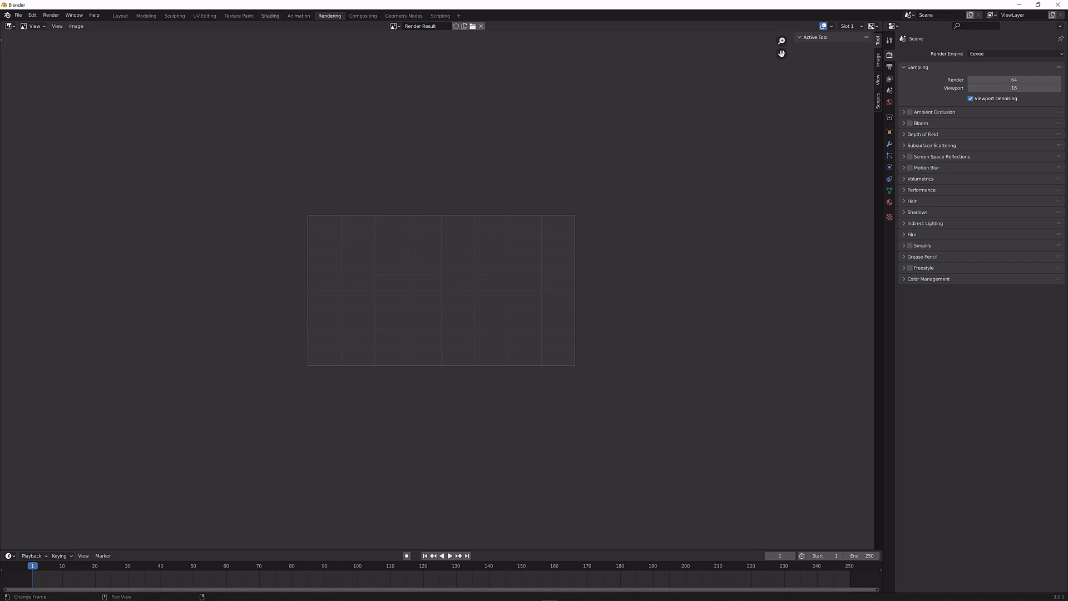
Create a new material in the Shading workspace and link the Metal01_diffuse_xtm.jpg texture to Base Color, collapsing its node
left_click(270, 16)
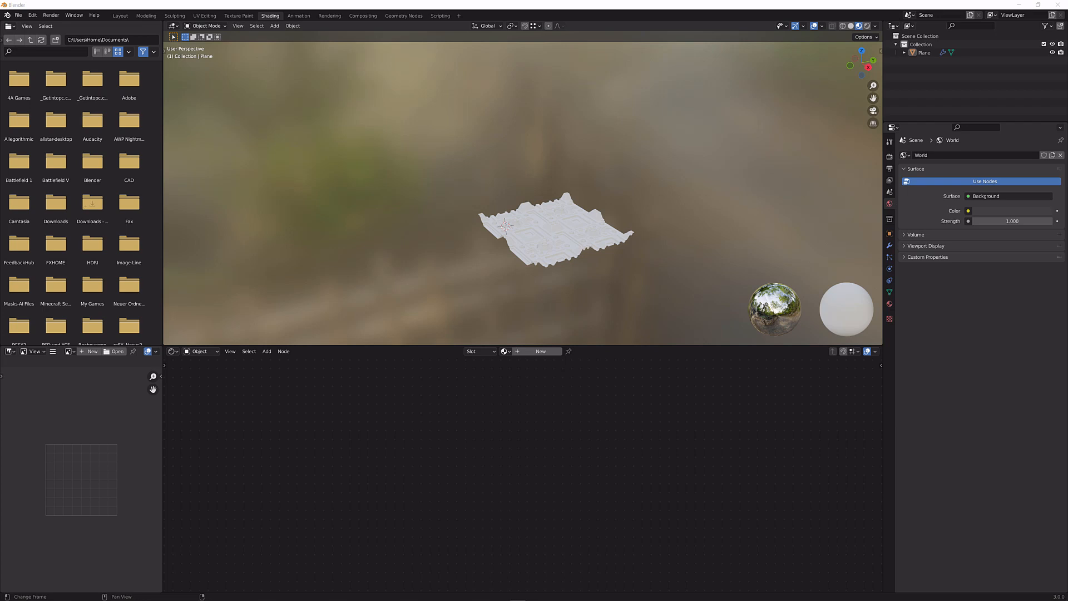
left_click(528, 354)
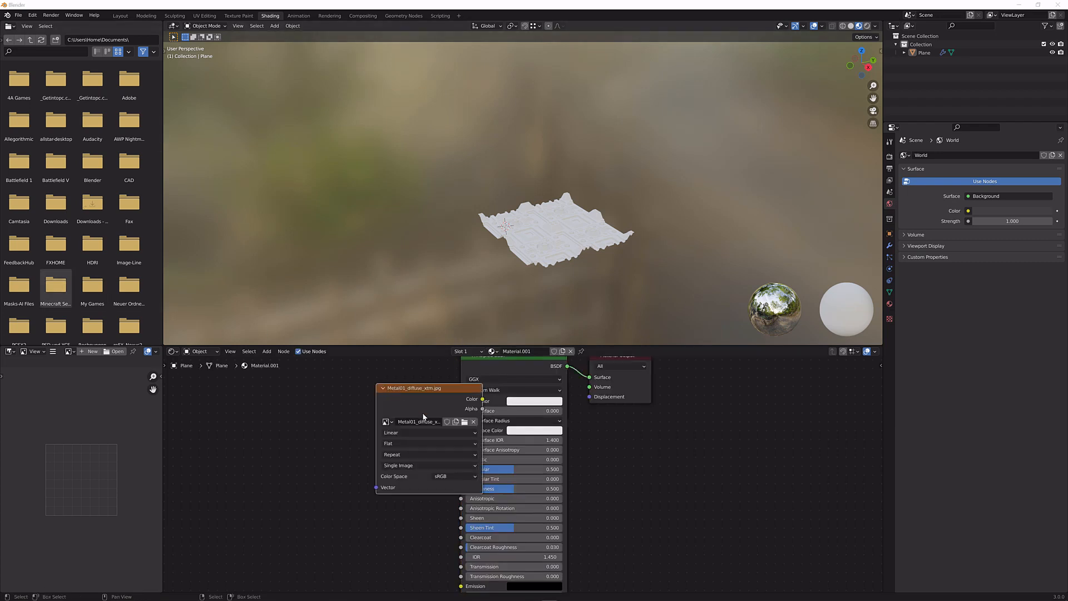
left_click_drag(398, 390, 461, 401)
left_click(276, 383)
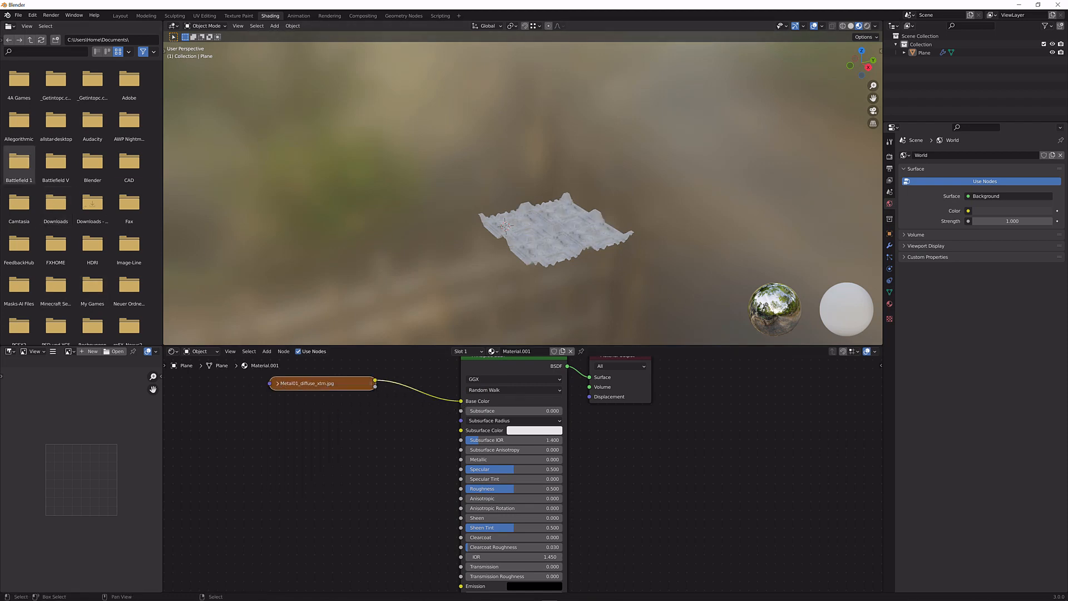
Link the Metal01_metal_xtm.jpg texture to Metallic, set its color space to Non-Color, and collapse its node
mouse_move(414, 457)
left_mouse_down()
mouse_move(383, 449)
mouse_move(413, 433)
mouse_move(461, 460)
left_mouse_up()
left_click(353, 508)
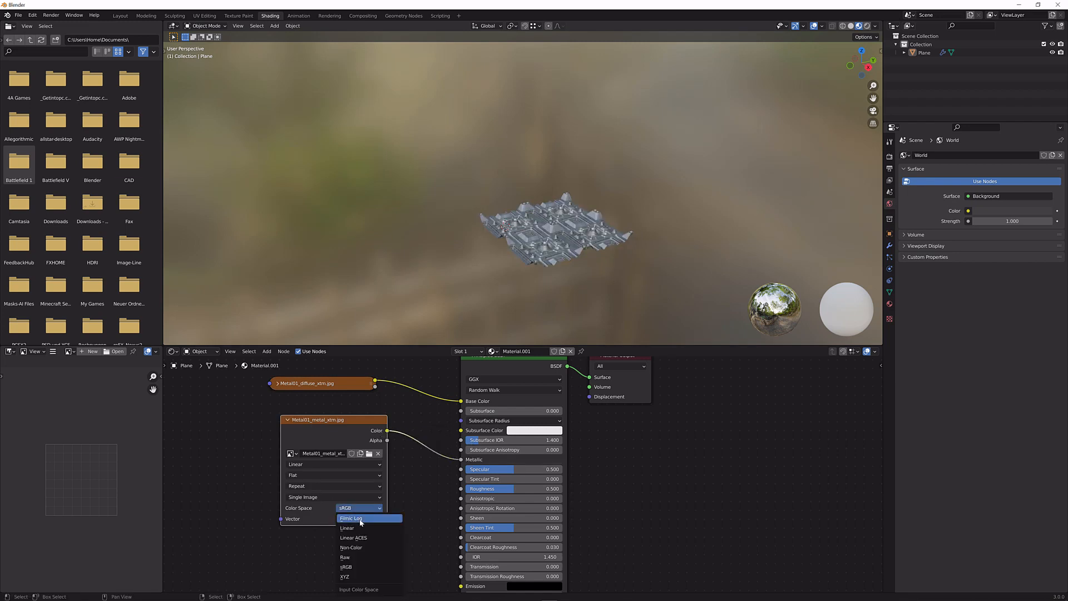
left_click(359, 549)
left_click(287, 420)
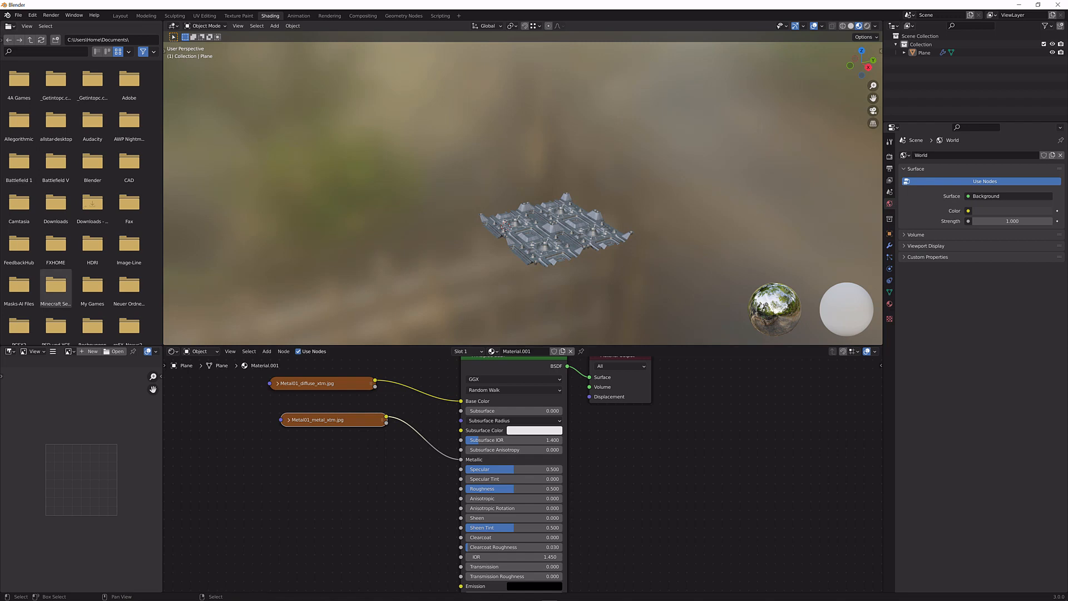
Add the Metal01_roughness_xtm.jpg texture as Non-Color, link it to Roughness, and collapse its node
left_click_drag(0, 305, 3, 248)
left_click_drag(214, 393, 289, 467)
scroll(454, 536, "up", 1)
left_click(332, 577)
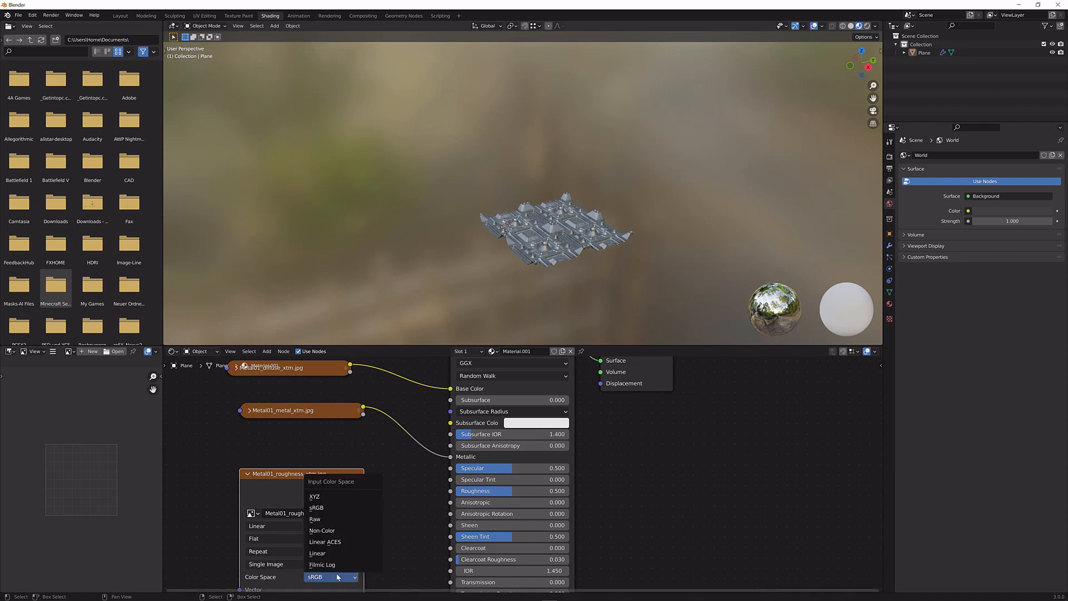
left_click(338, 536)
left_click_drag(358, 493, 451, 491)
left_click(248, 474)
Examine the metal material on the arrayed panels up close and as a whole
scroll(573, 309, "up", 7)
middle_click_drag(517, 253, 620, 288)
scroll(620, 287, "up", 6)
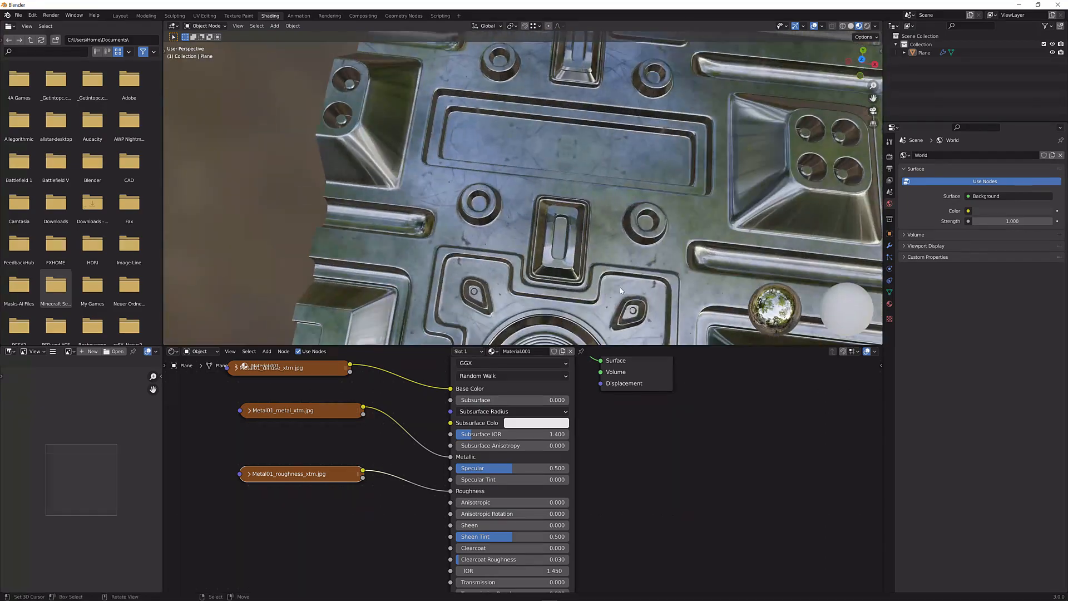
scroll(617, 289, "down", 8)
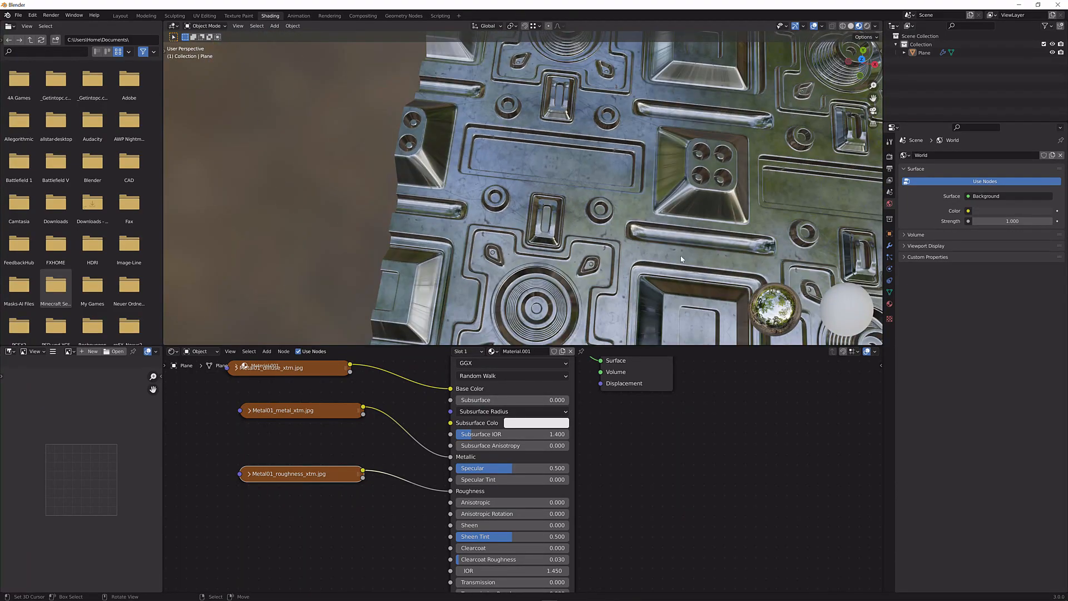
middle_click_drag(467, 168, 453, 294)
scroll(469, 274, "down", 5)
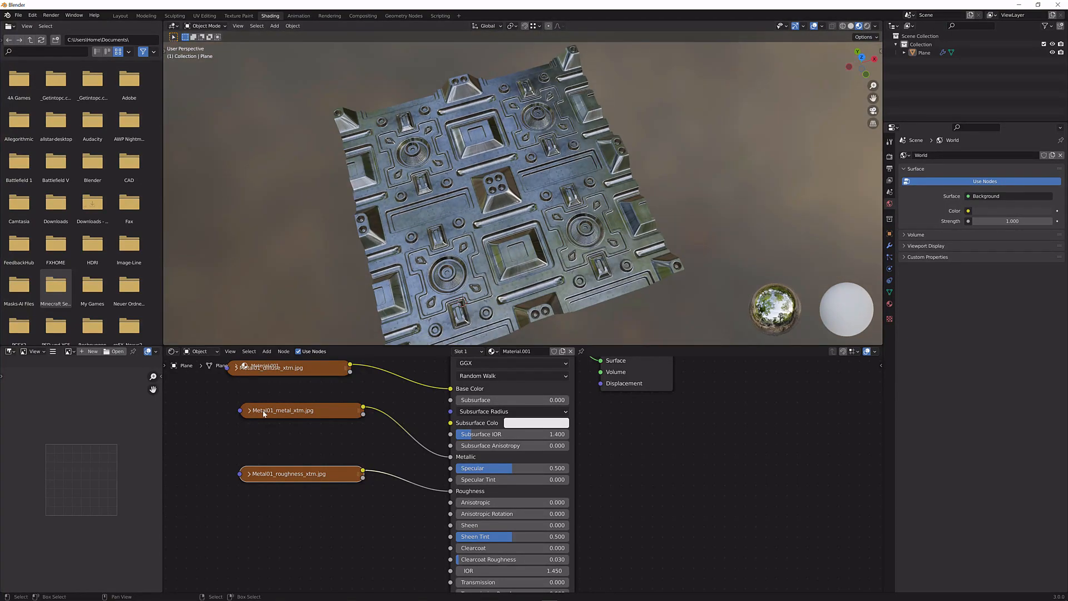
Add Texture Coordinate and Mapping nodes to the diffuse texture and feed the Mapping vector from the Object coordinates
middle_click_drag(261, 405, 370, 440)
left_click(369, 408)
key("ctrl+t")
scroll(312, 414, "down", 4)
middle_click_drag(275, 412, 354, 398)
left_click_drag(283, 423, 310, 411)
Link the Mapping node's vector output to the metal and roughness textures
left_click_drag(401, 391, 428, 399)
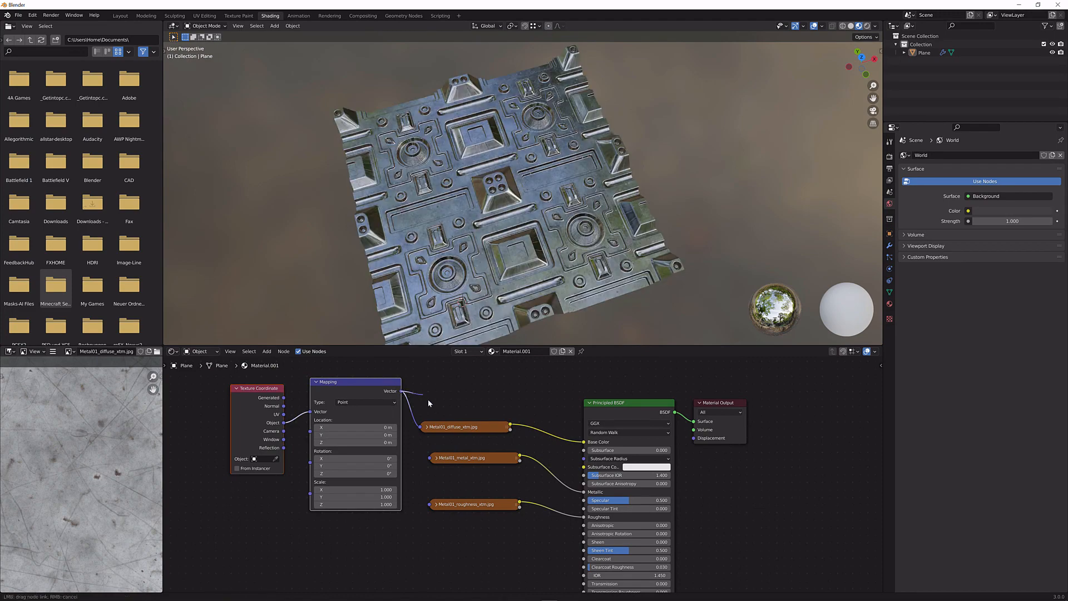
left_click_drag(433, 462, 430, 458)
left_click_drag(400, 391, 429, 505)
Add the Metal01_displace_xtm.jpg texture and connect the Mapping node's vector to it
middle_click_drag(501, 222, 541, 243)
scroll(541, 243, "up", 3)
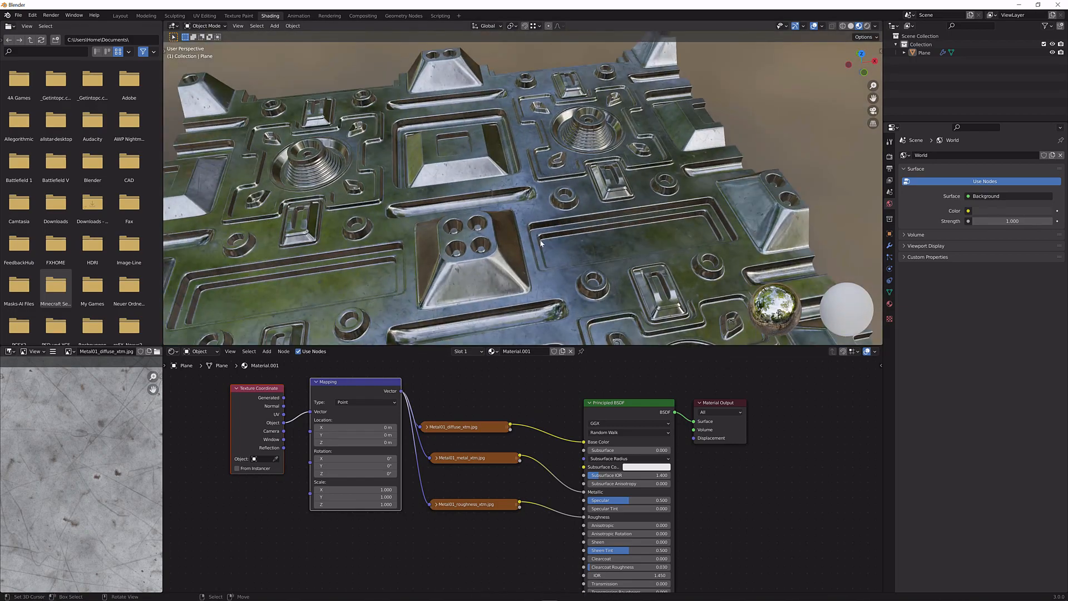
middle_click_drag(494, 280, 594, 167)
scroll(499, 149, "up", 4)
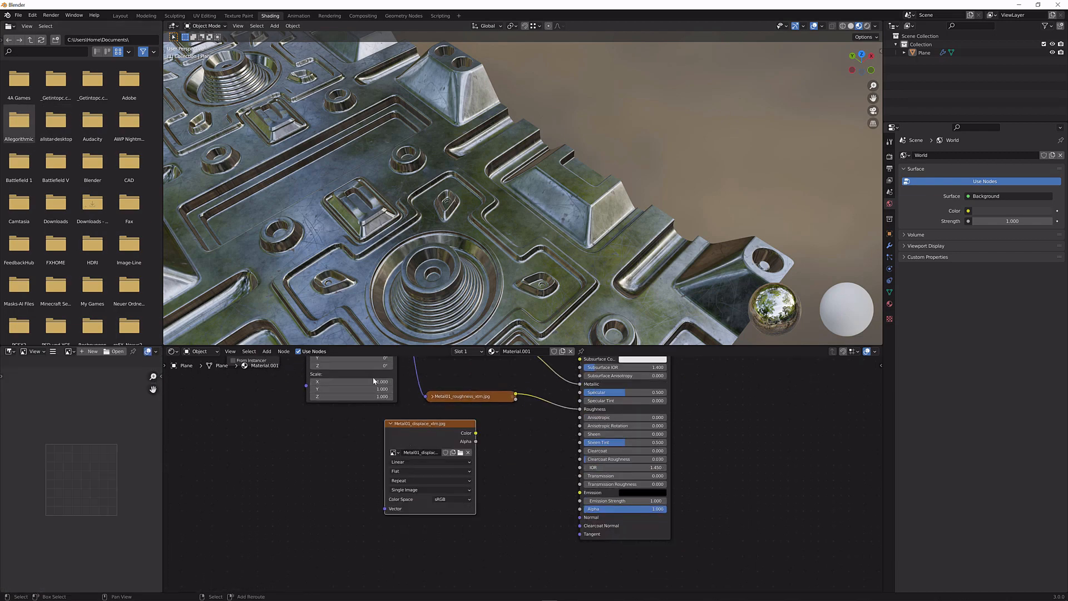
left_click(373, 378, "shift")
key("f")
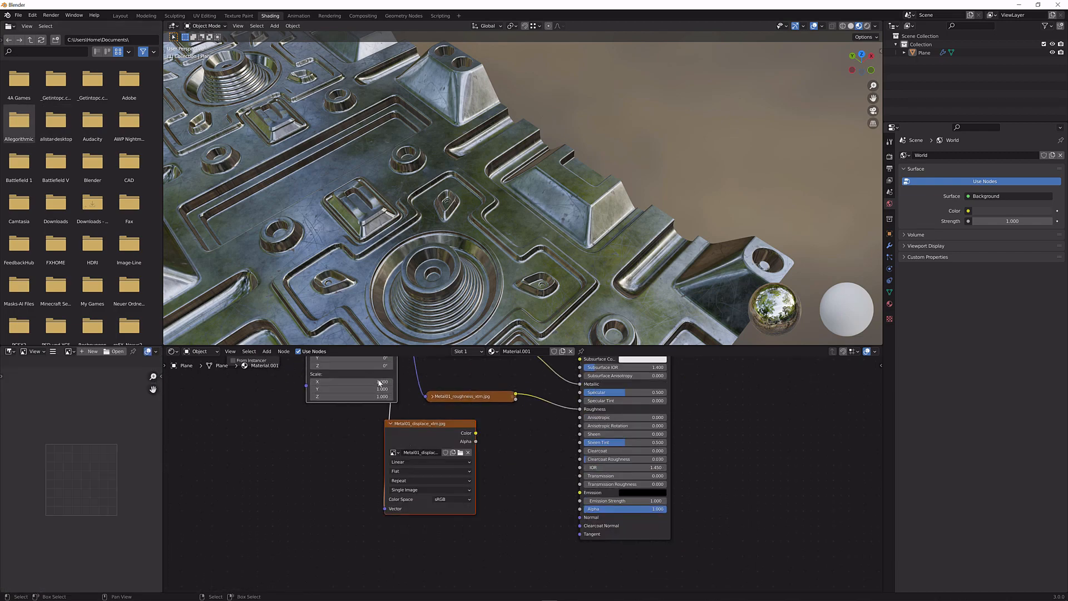
Set the displacement texture's color space to Non-Color and connect its color output to the shader's Normal input
left_click(452, 500)
left_click(457, 534)
left_click_drag(476, 433, 580, 517)
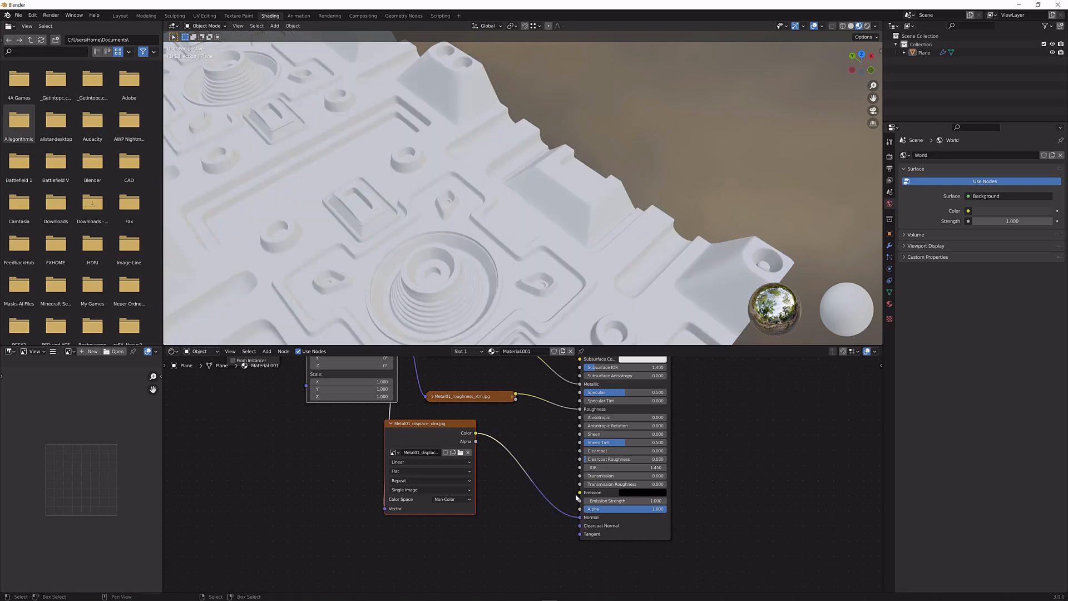
Insert a Bump node between the displacement texture and the shader's Normal input, feeding the texture color into Height
key("shift+a")
left_click(551, 460)
type("bum")
key("Return")
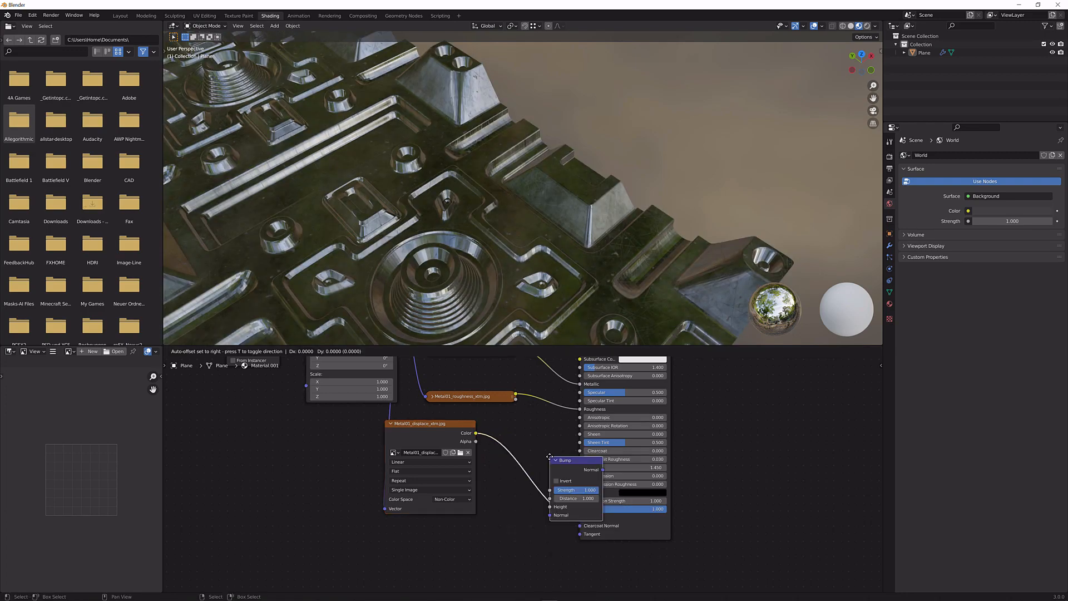
left_click(531, 458)
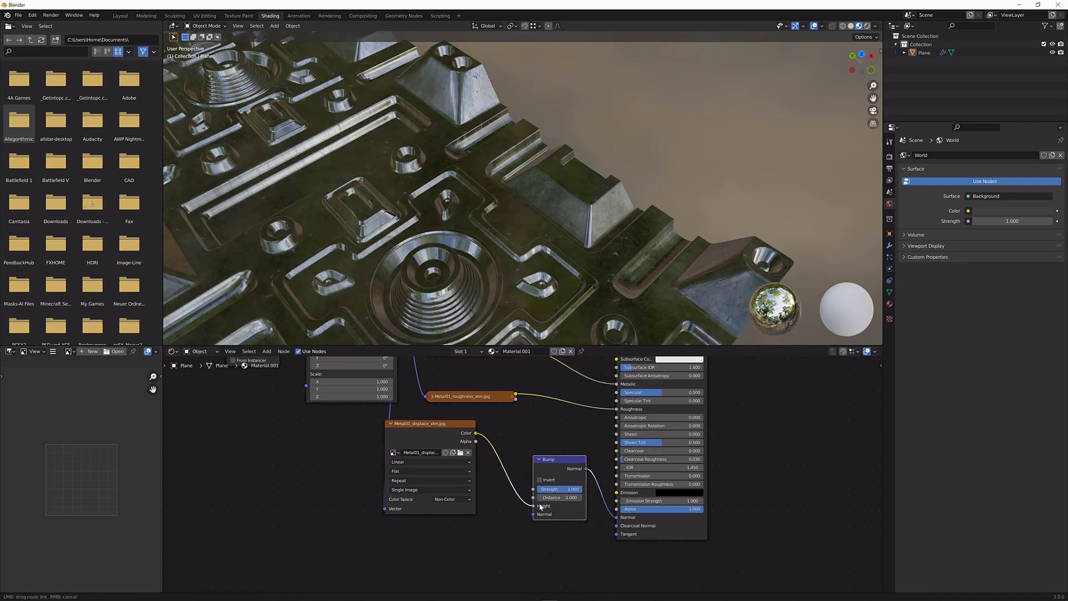
Set the Bump node's distance to 0.001
left_click(555, 499)
type(":001")
key("Return")
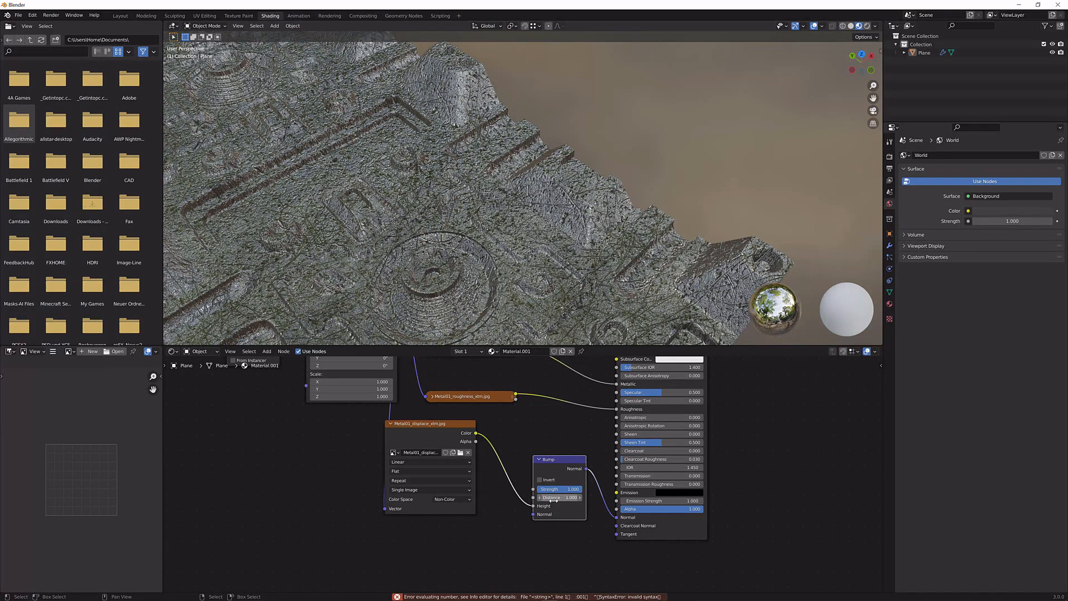
left_click(555, 501)
type(".001")
key("Return")
Open the settings of the panel's second Array modifier, Array.001
mouse_move(560, 266)
middle_mouse_down()
mouse_move(565, 279)
mouse_move(582, 279)
mouse_move(520, 315)
mouse_move(542, 293)
mouse_move(435, 231)
mouse_move(474, 267)
mouse_move(556, 263)
middle_mouse_up()
middle_click_drag(666, 270, 548, 148)
left_click(889, 246)
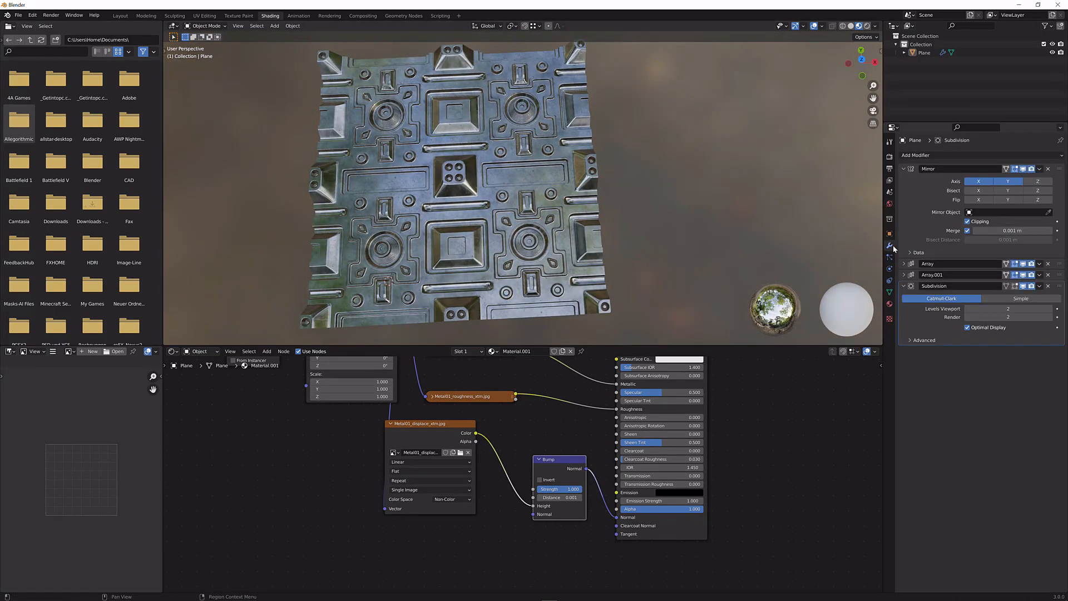
left_click(908, 276)
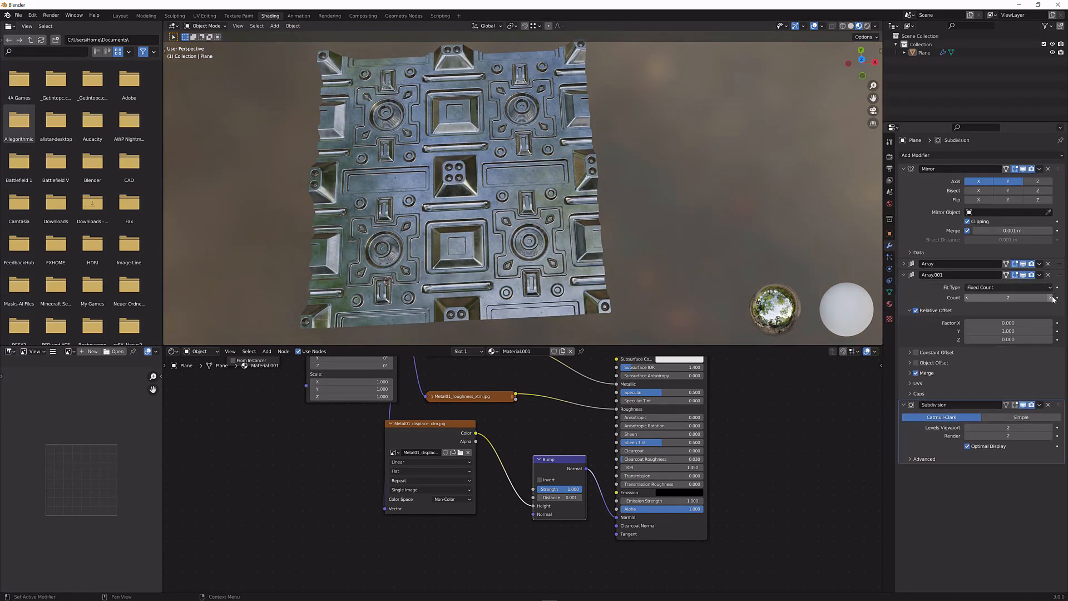